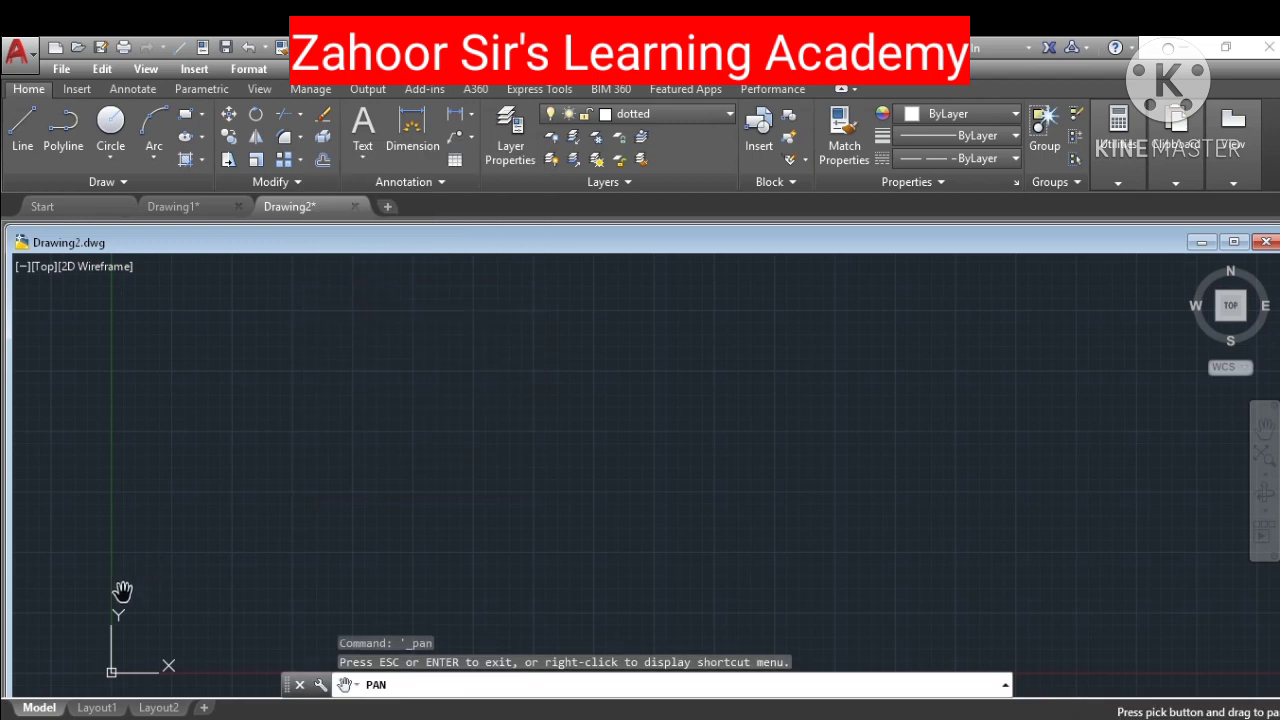
Step: Draw a long horizontal dashed centerline across the middle of the drawing area on the dotted layer
left_click_drag(113, 615, 15, 640)
right_click(443, 460)
left_click(462, 469)
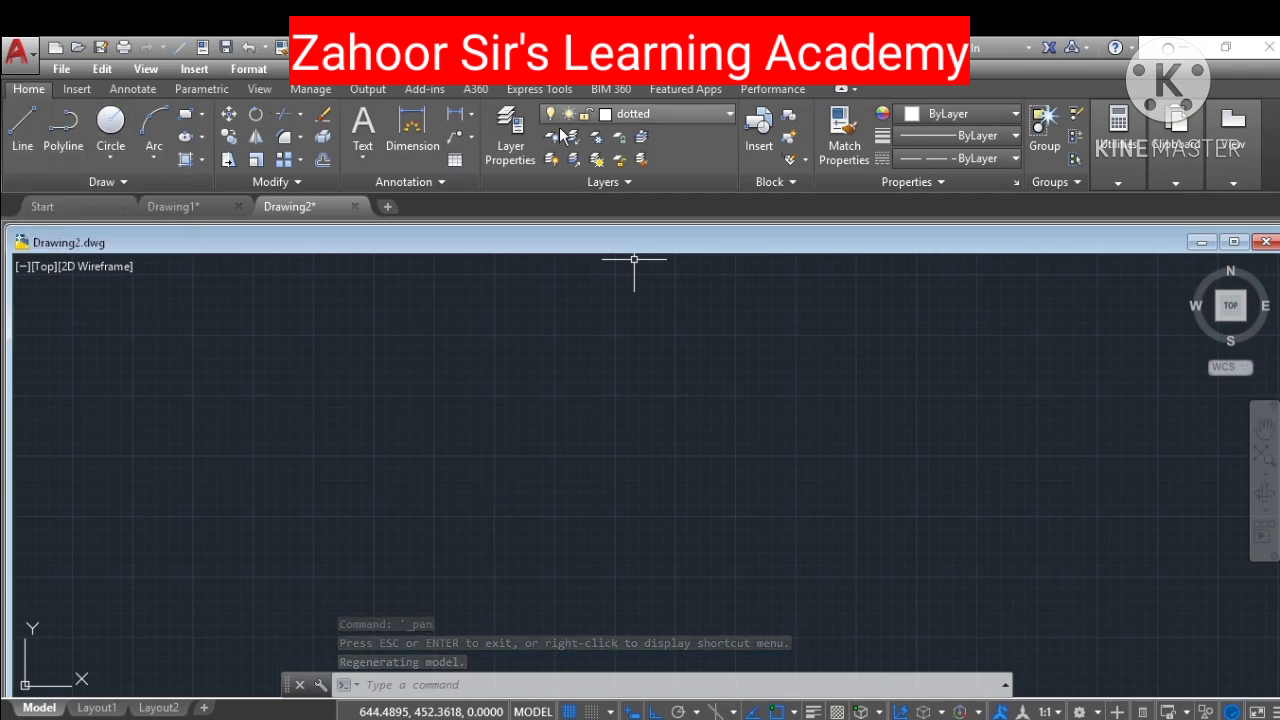
left_click(24, 135)
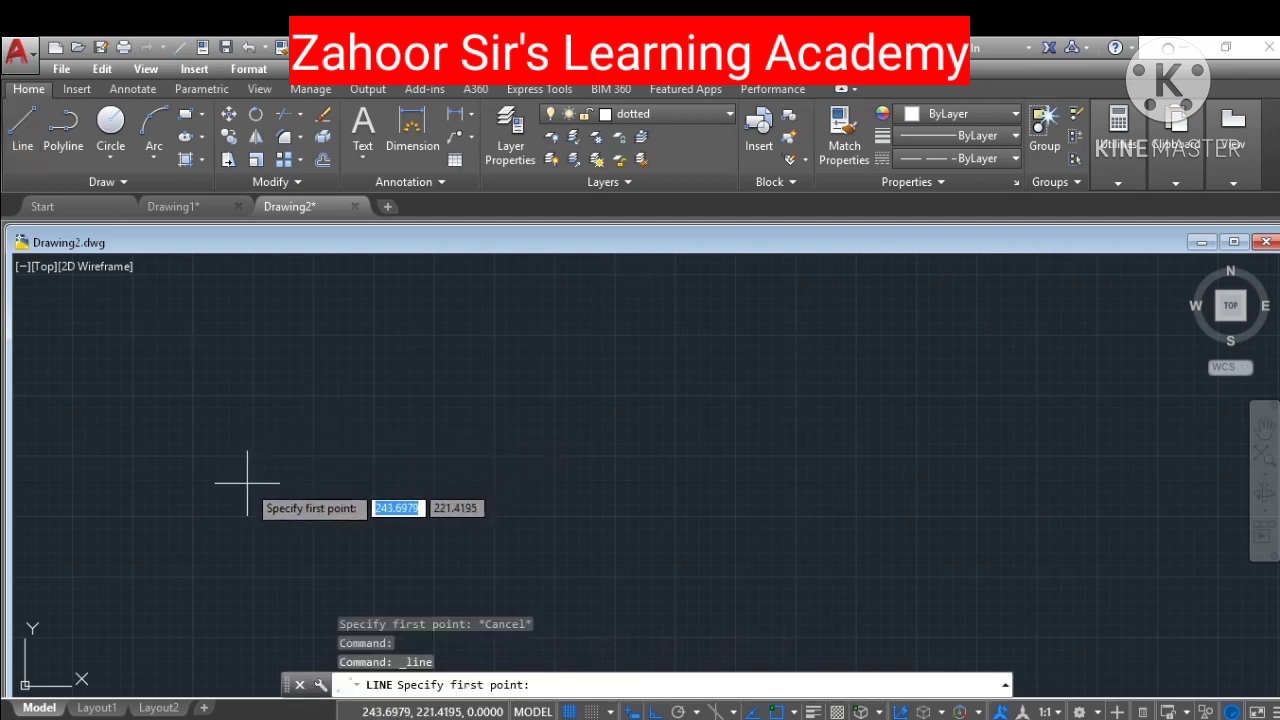
left_click(254, 480)
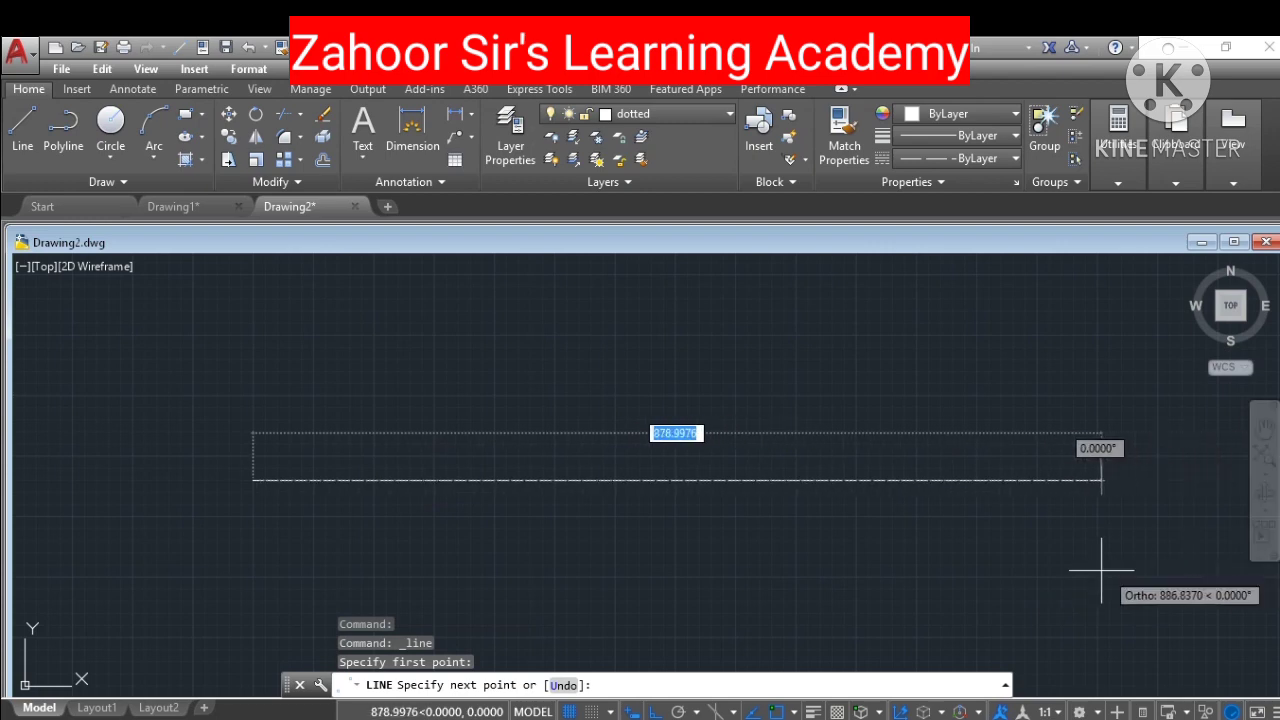
left_click(929, 484)
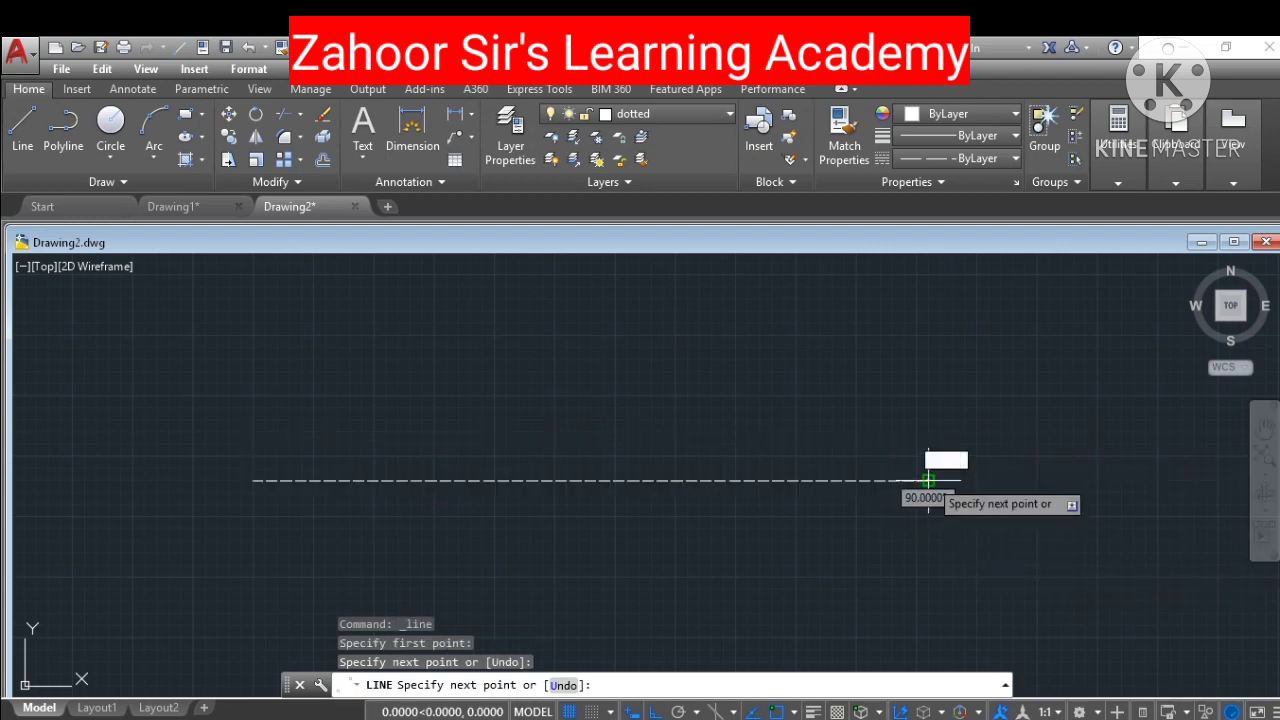
key("Escape")
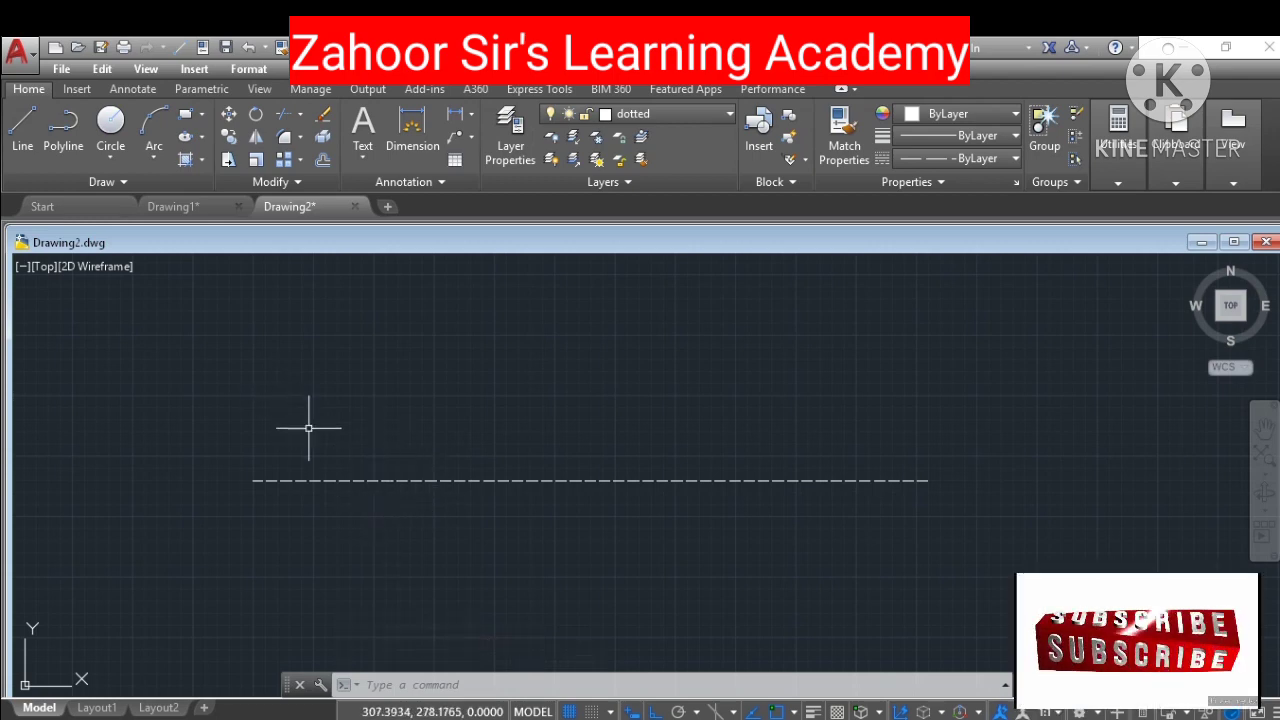
Step: Erase the short 25-unit vertical line at the centerline's left end and make layer 0 current
left_click(307, 385)
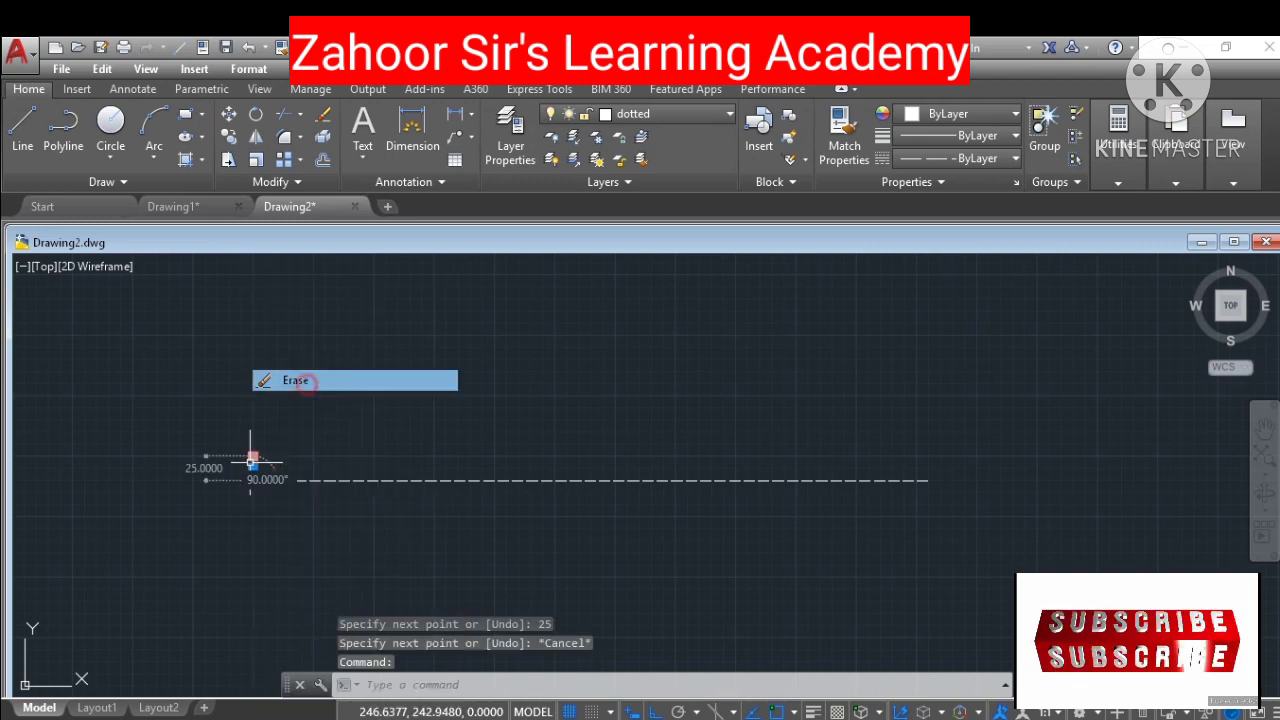
left_click(731, 114)
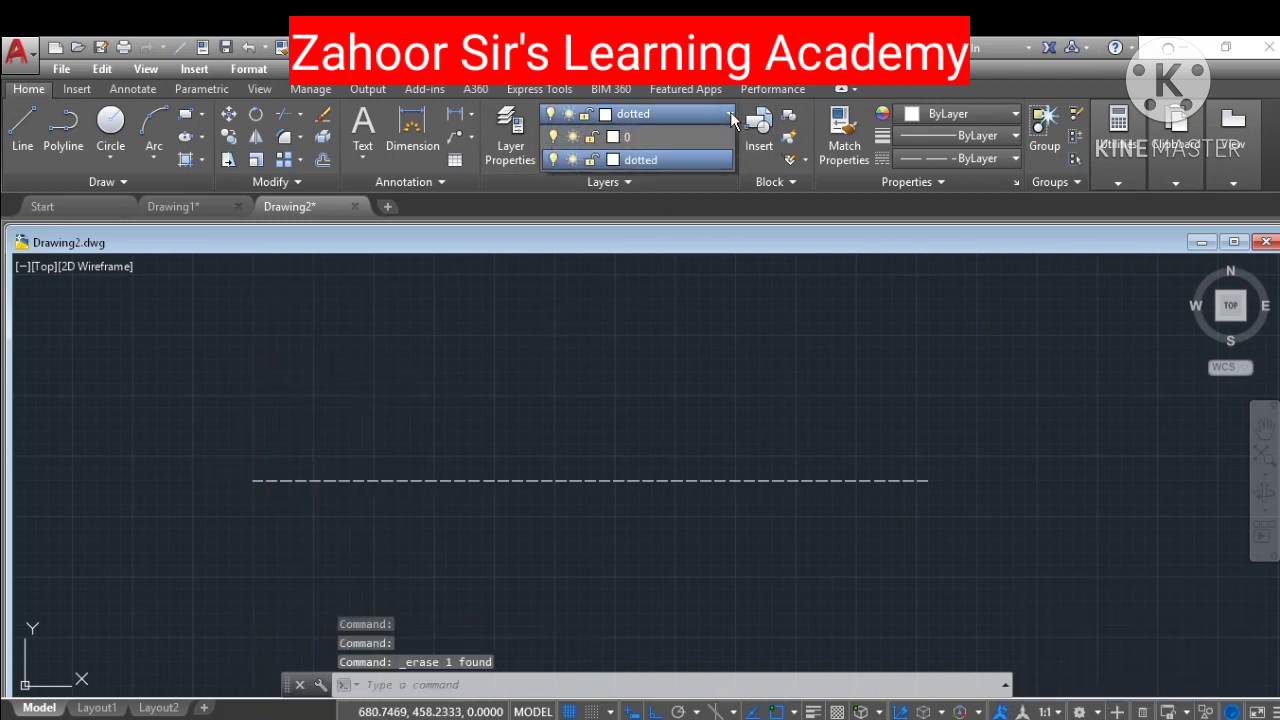
left_click(660, 145)
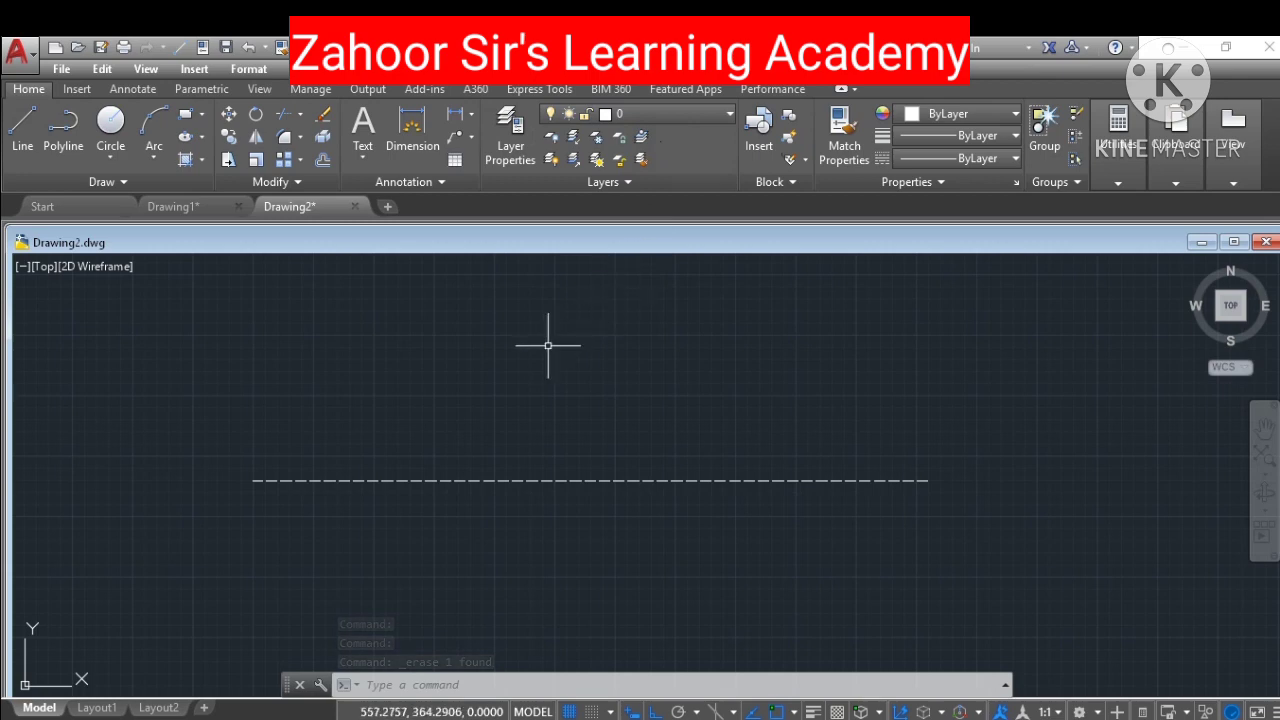
Step: Draw a closed rectangle from the centerline's left end with lines 25 up, about 325 right, 50 down, and back to the start point
left_click(25, 136)
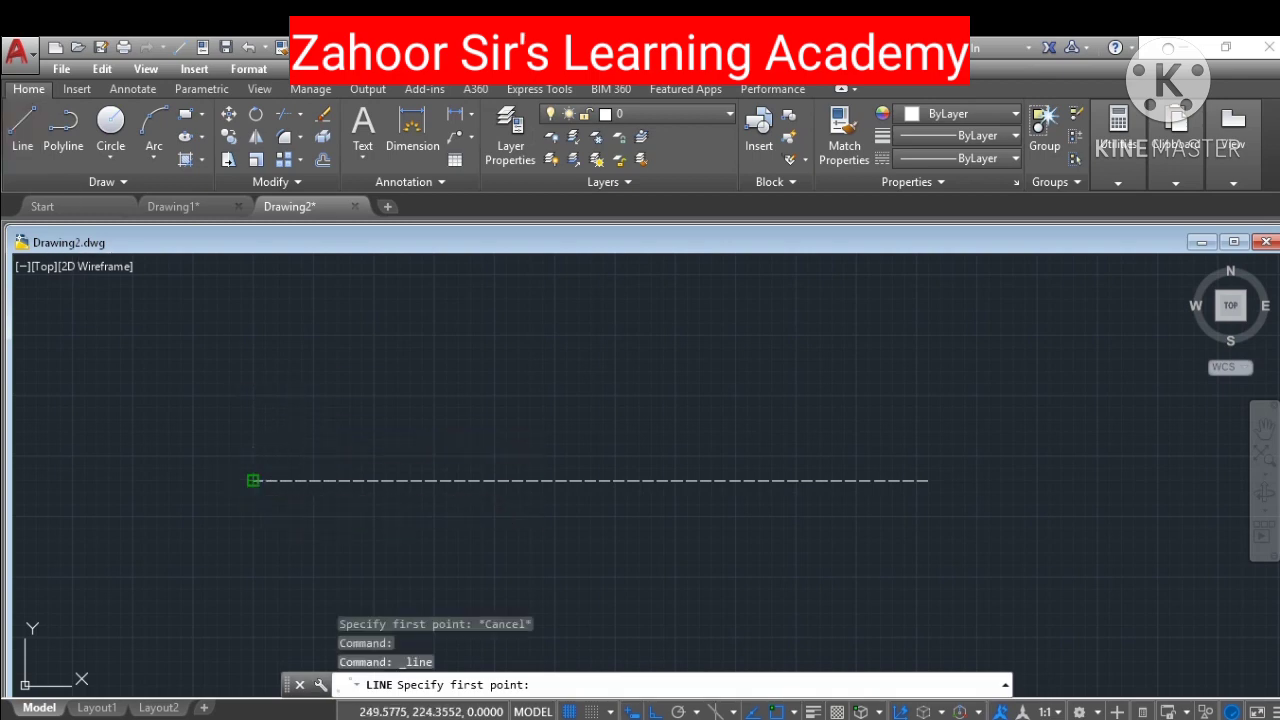
left_click(253, 480)
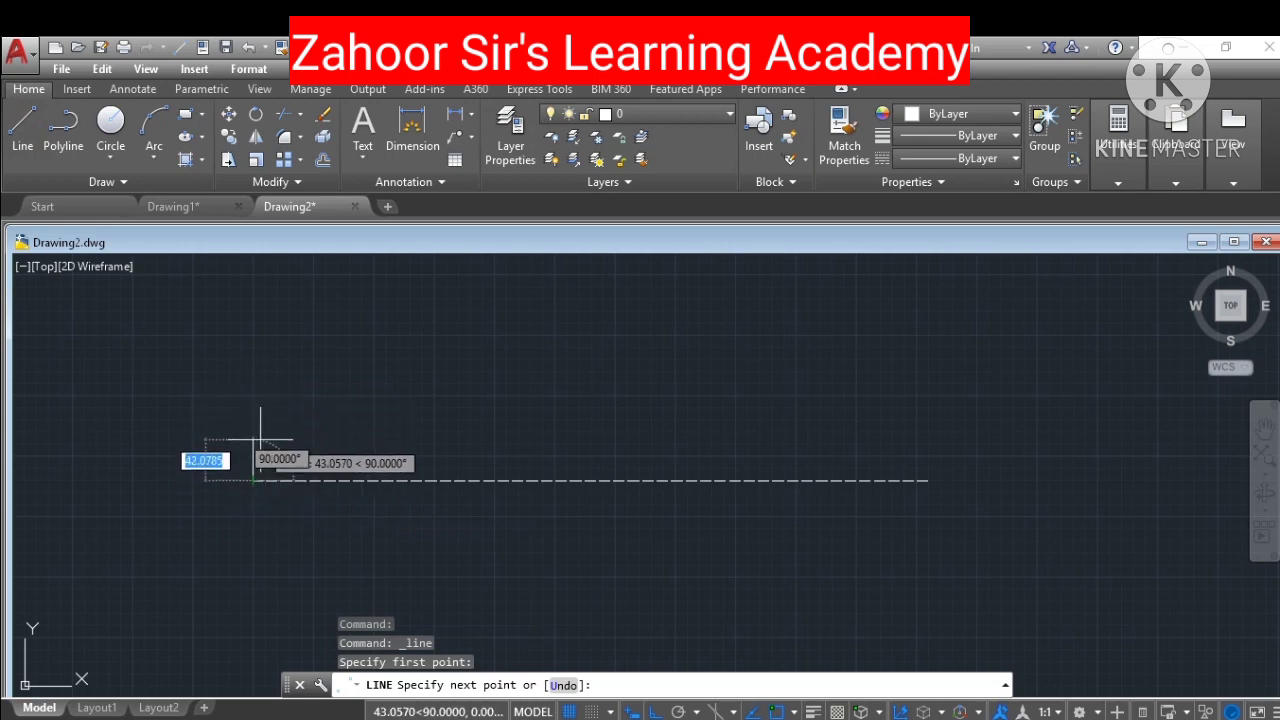
type("2")
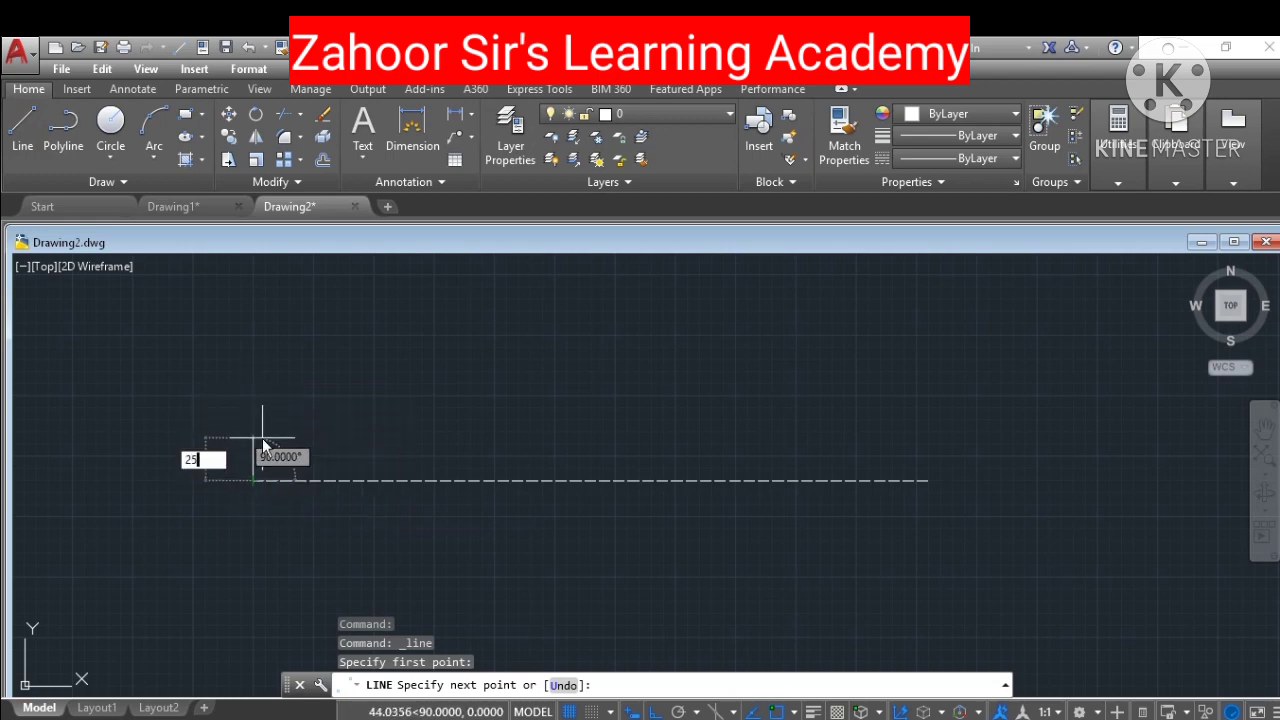
type("5")
key("Return")
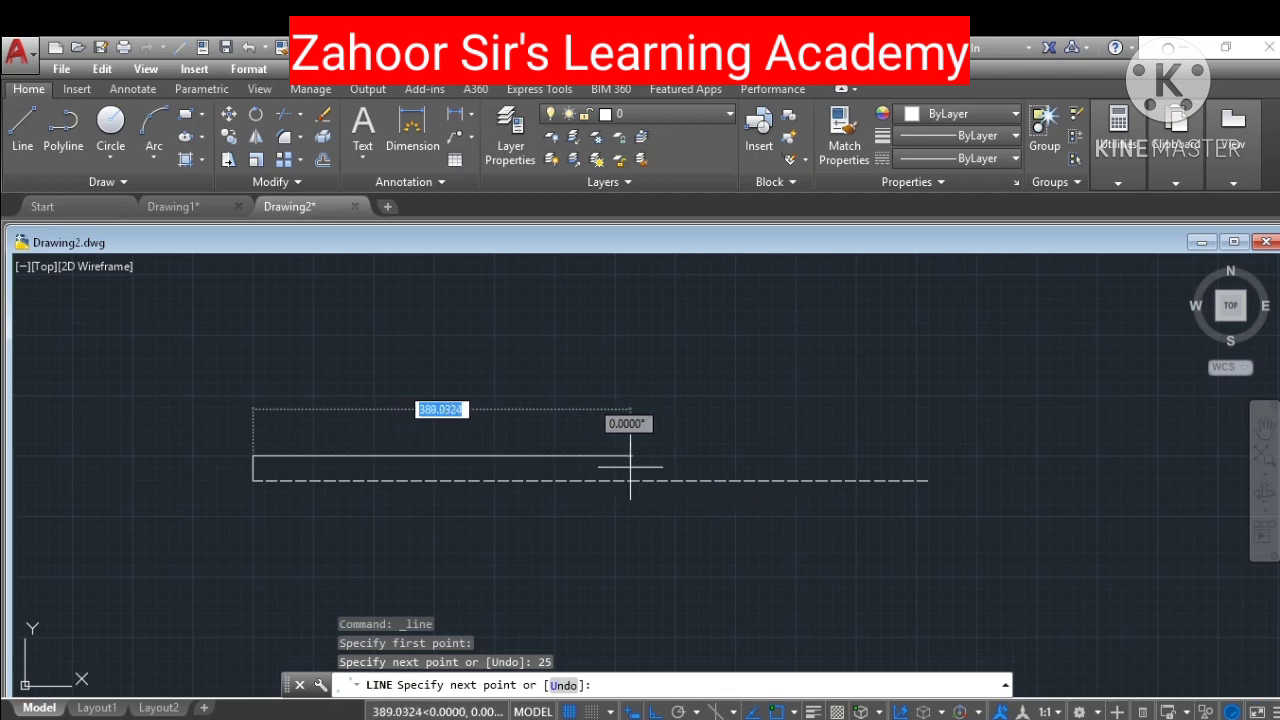
left_click(567, 462)
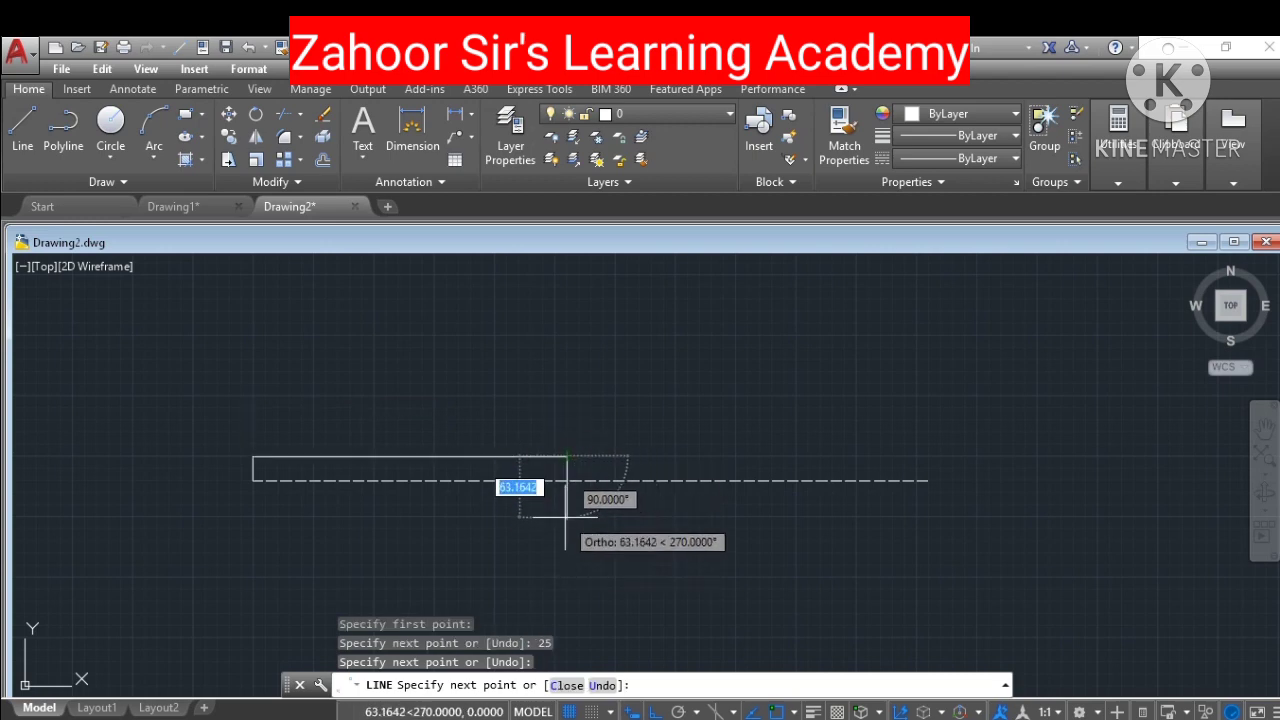
type("5")
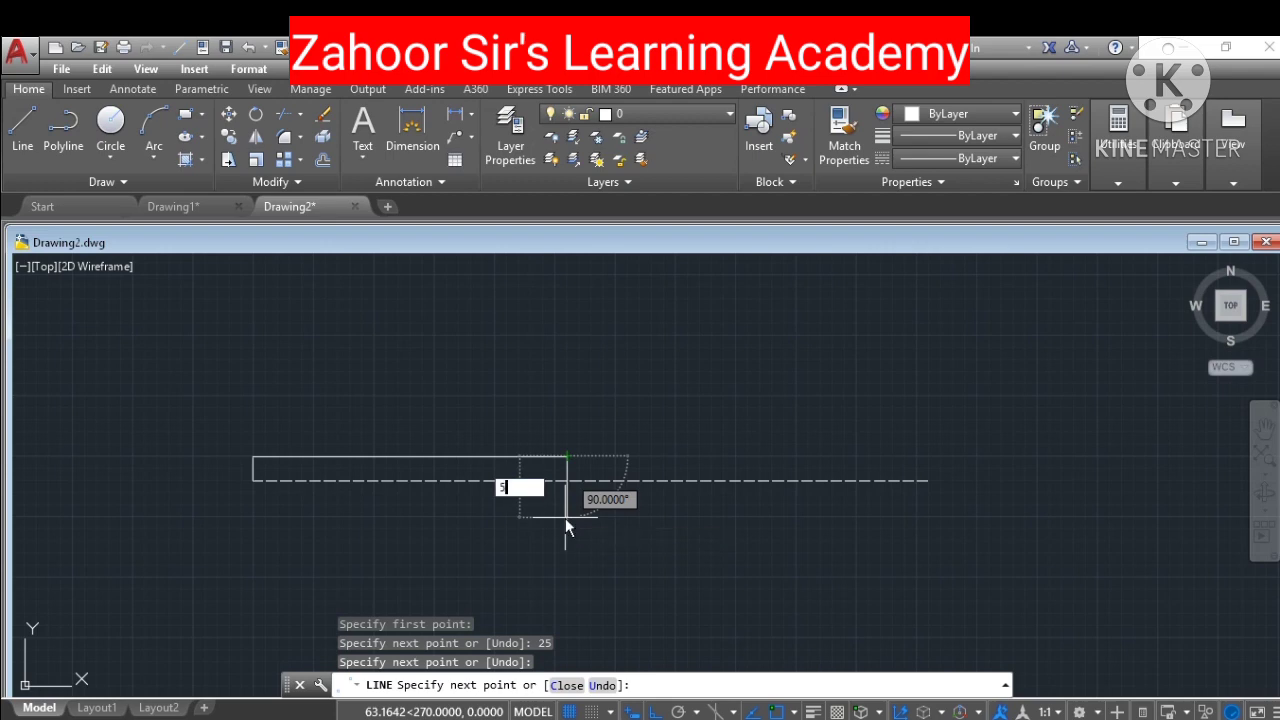
type("0")
key("Return")
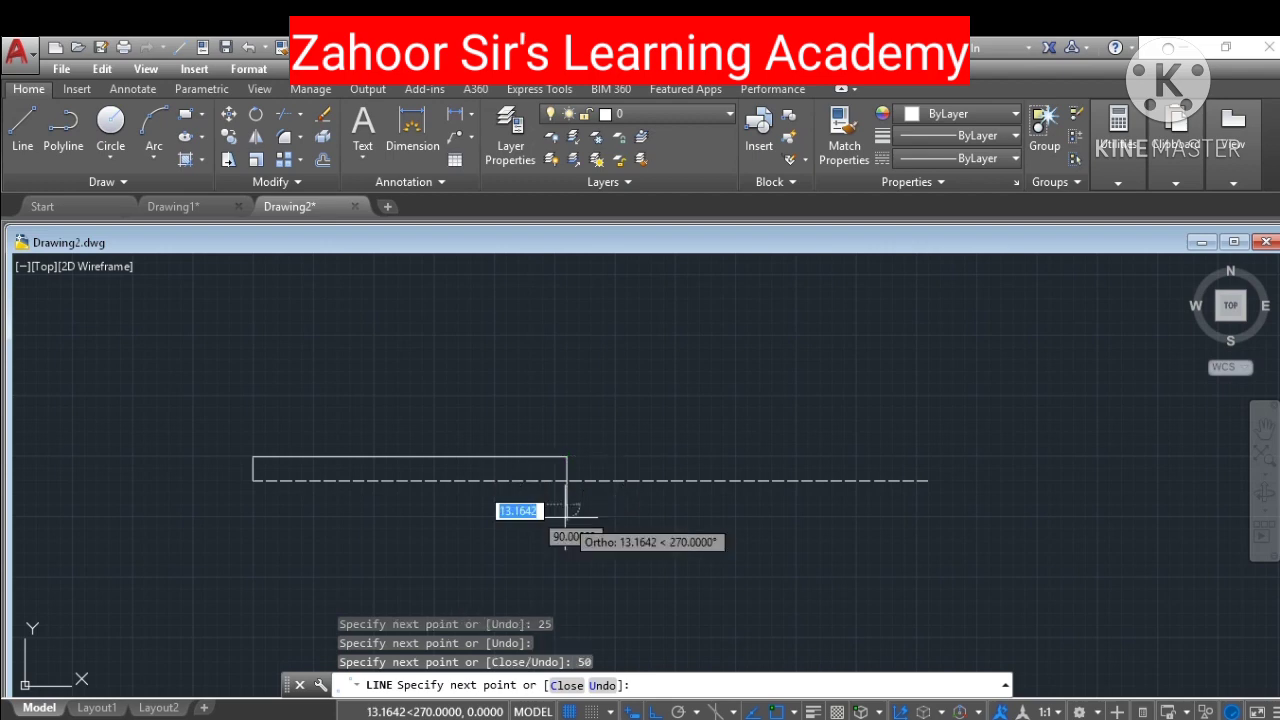
left_click(253, 504)
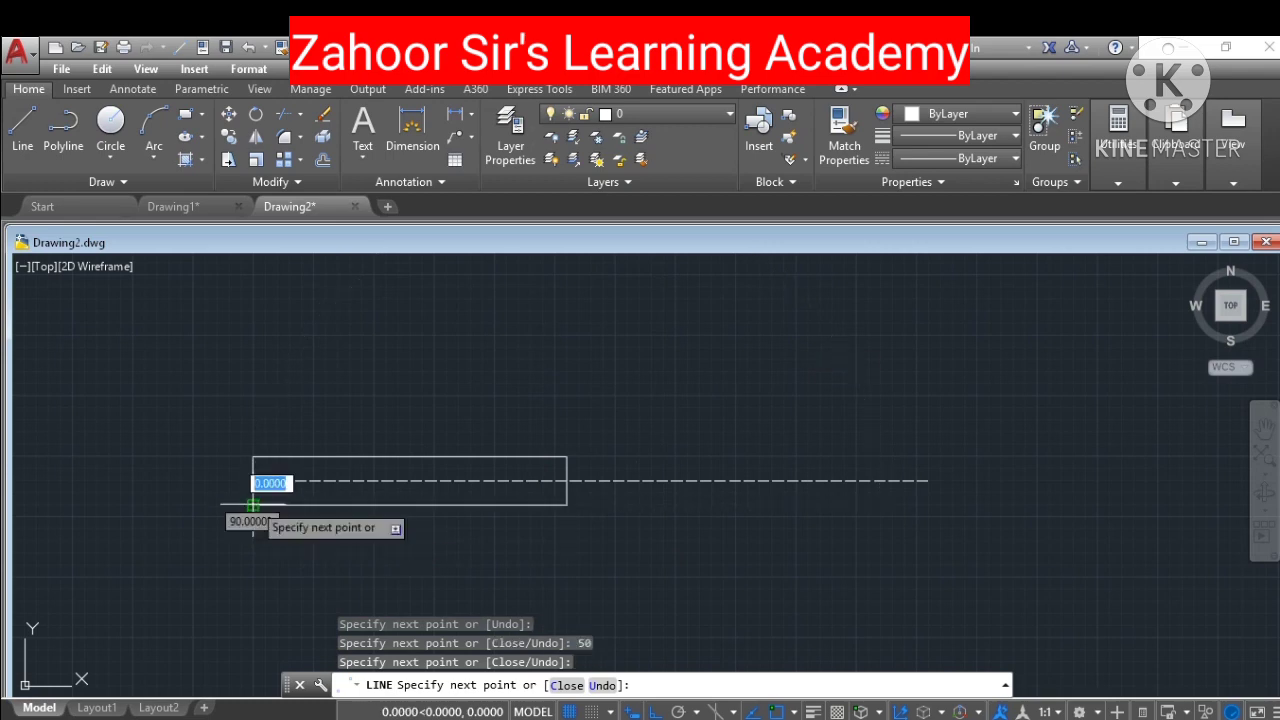
left_click(253, 480)
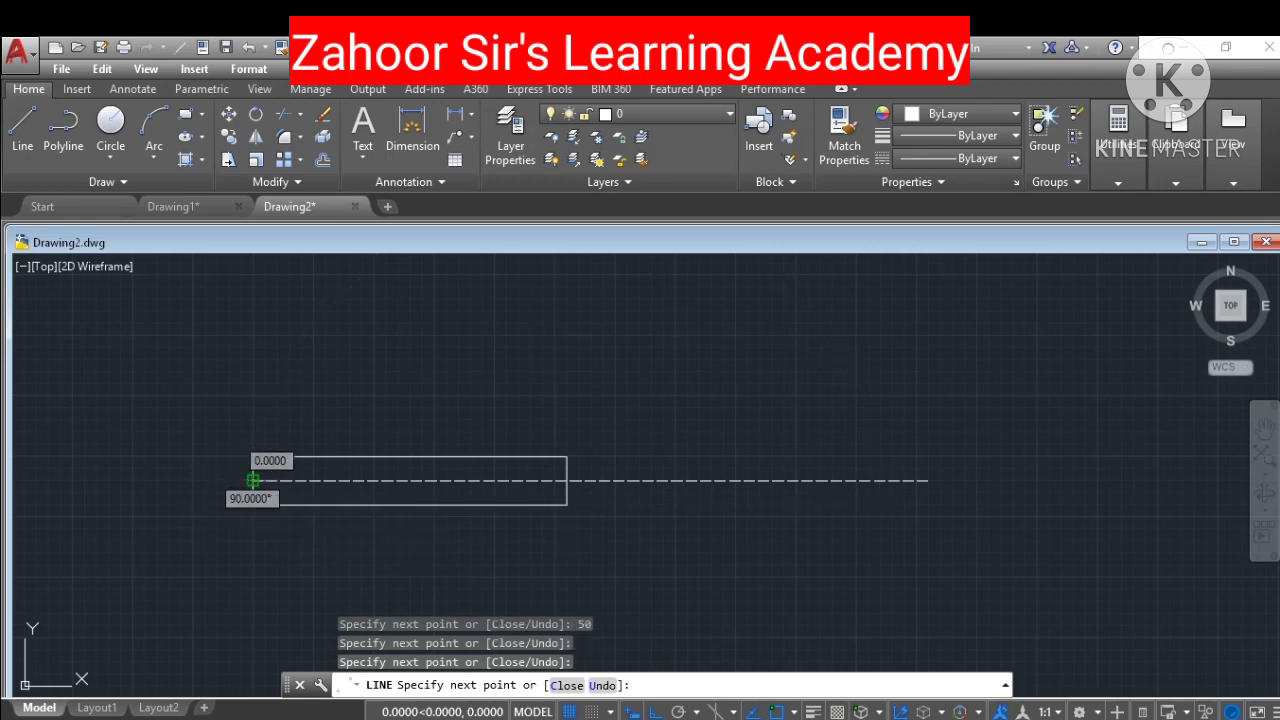
key("Escape")
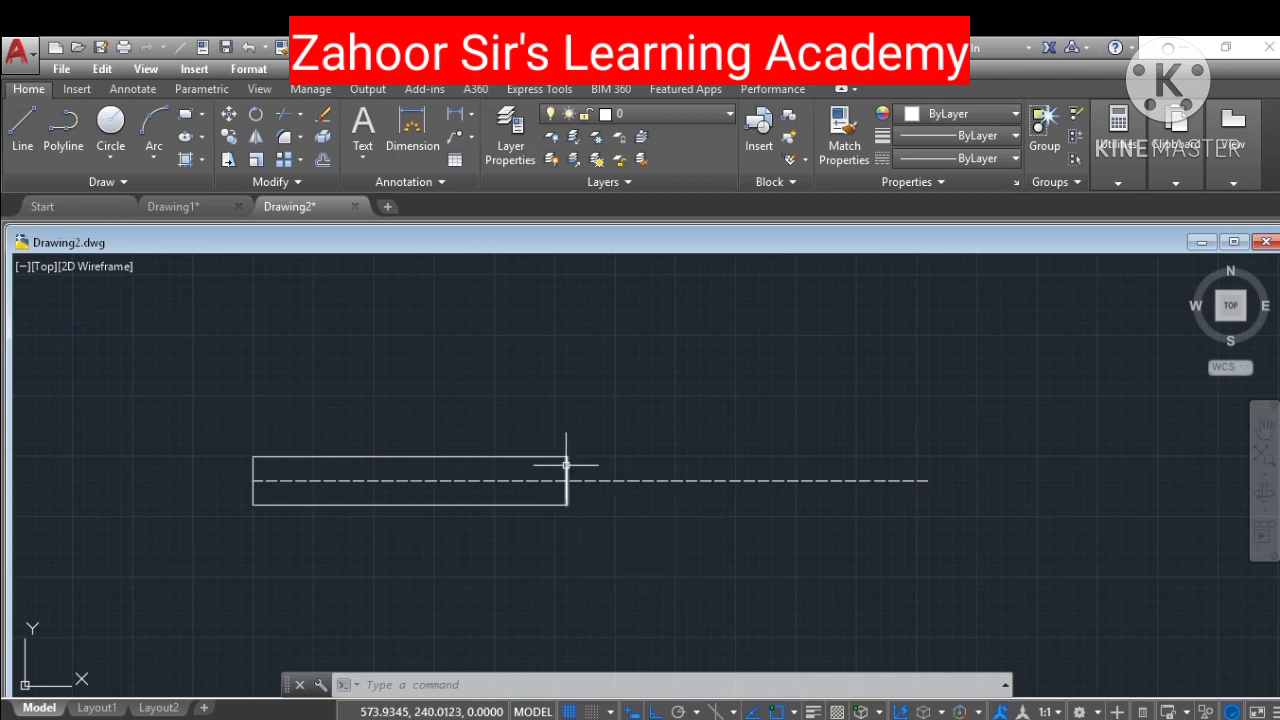
Step: From the midpoint of the rectangle's right edge, draw lines 80 units up and 30 units left
mouse_move(566, 463)
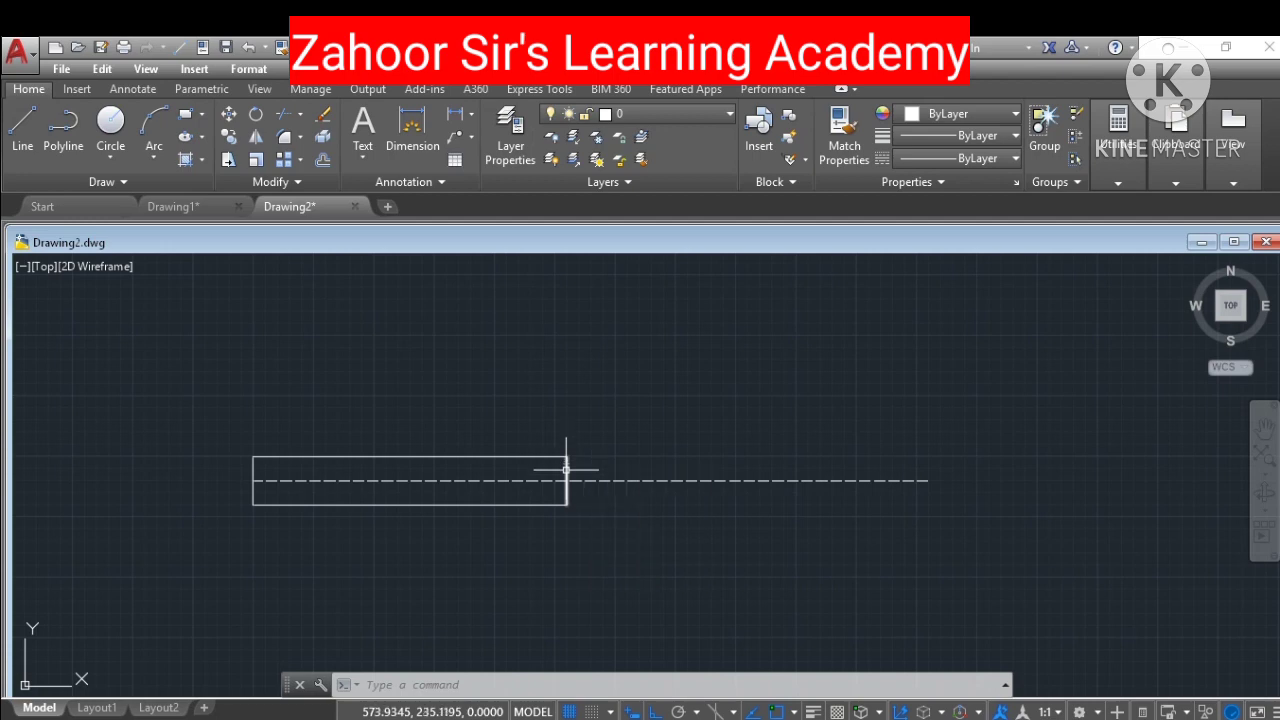
left_click(22, 125)
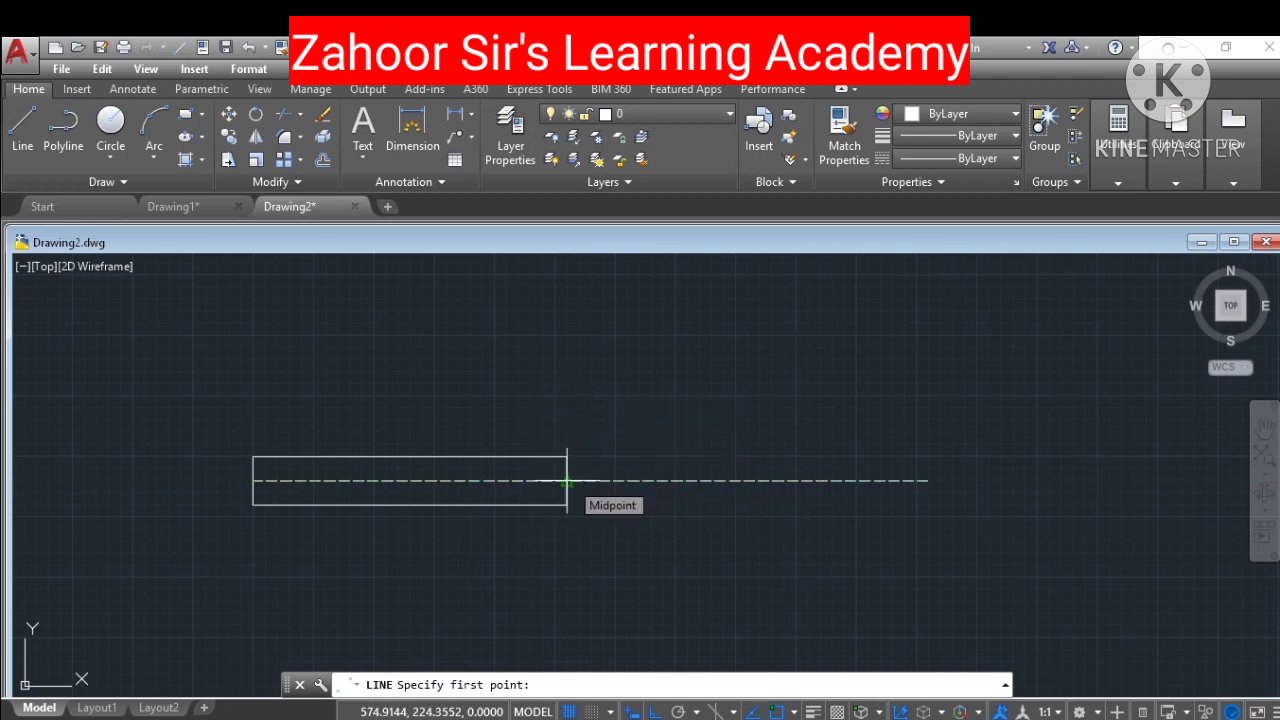
left_click(567, 481)
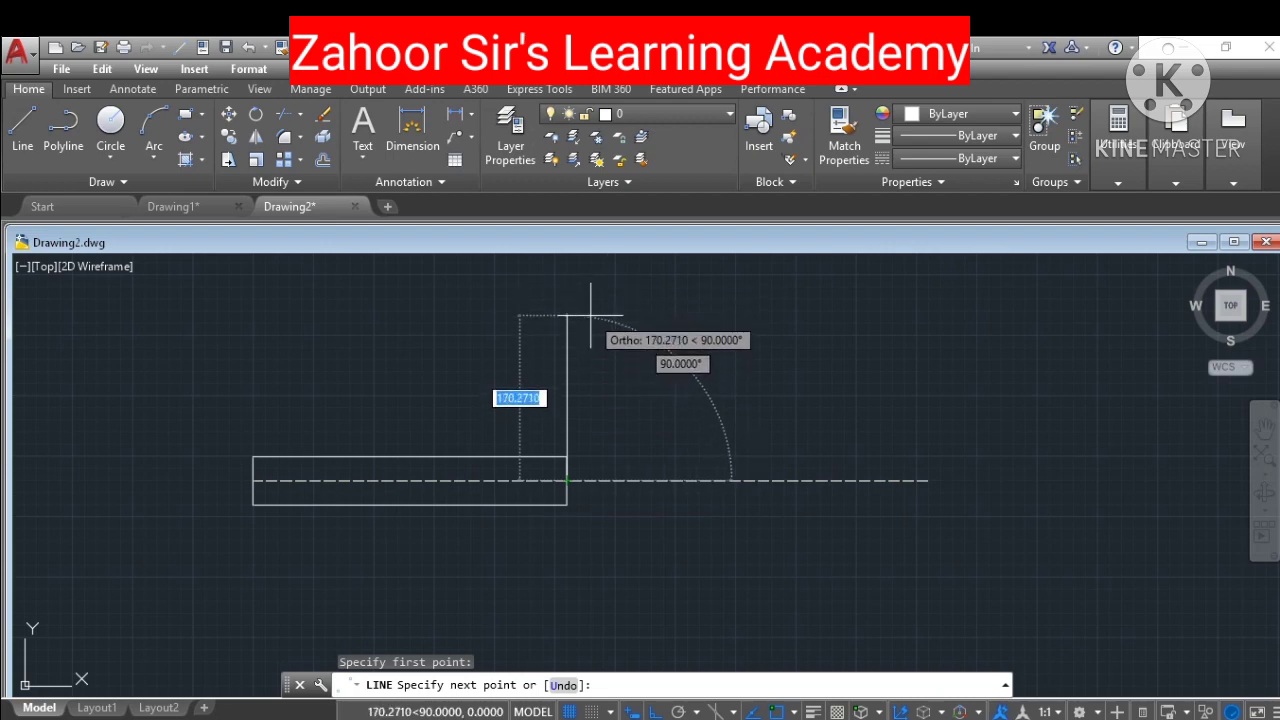
type("80")
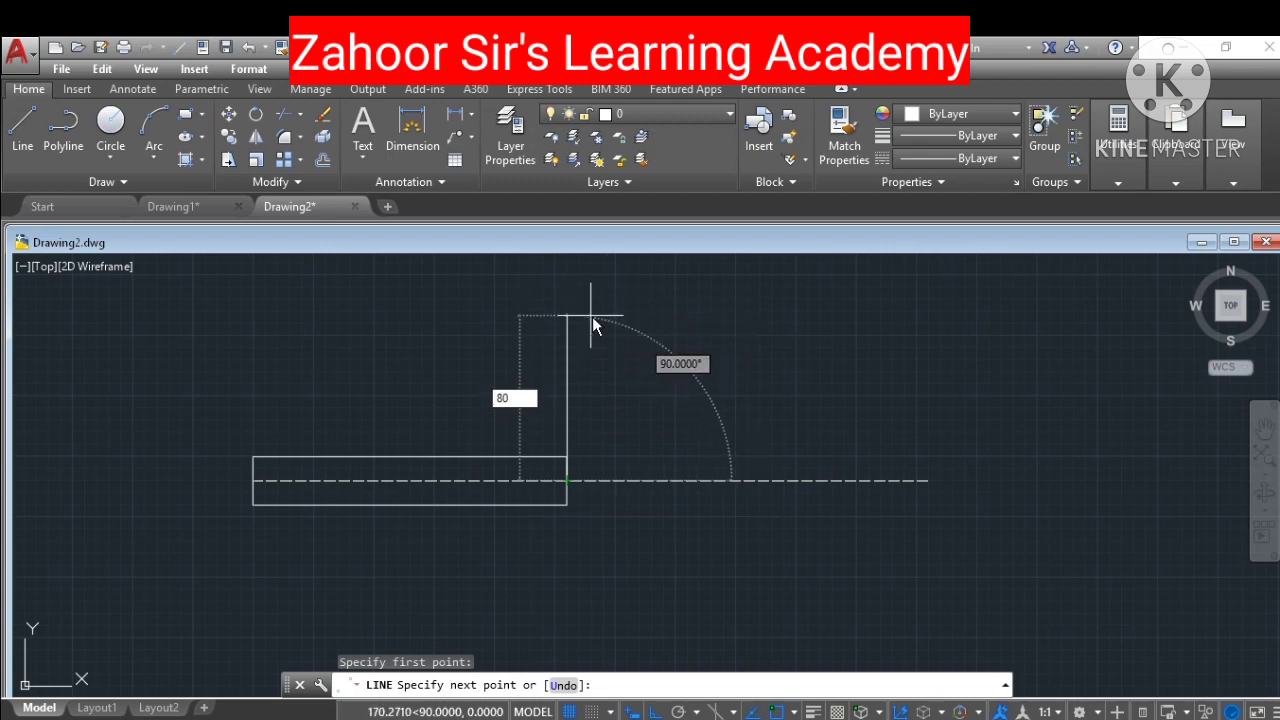
key("Return")
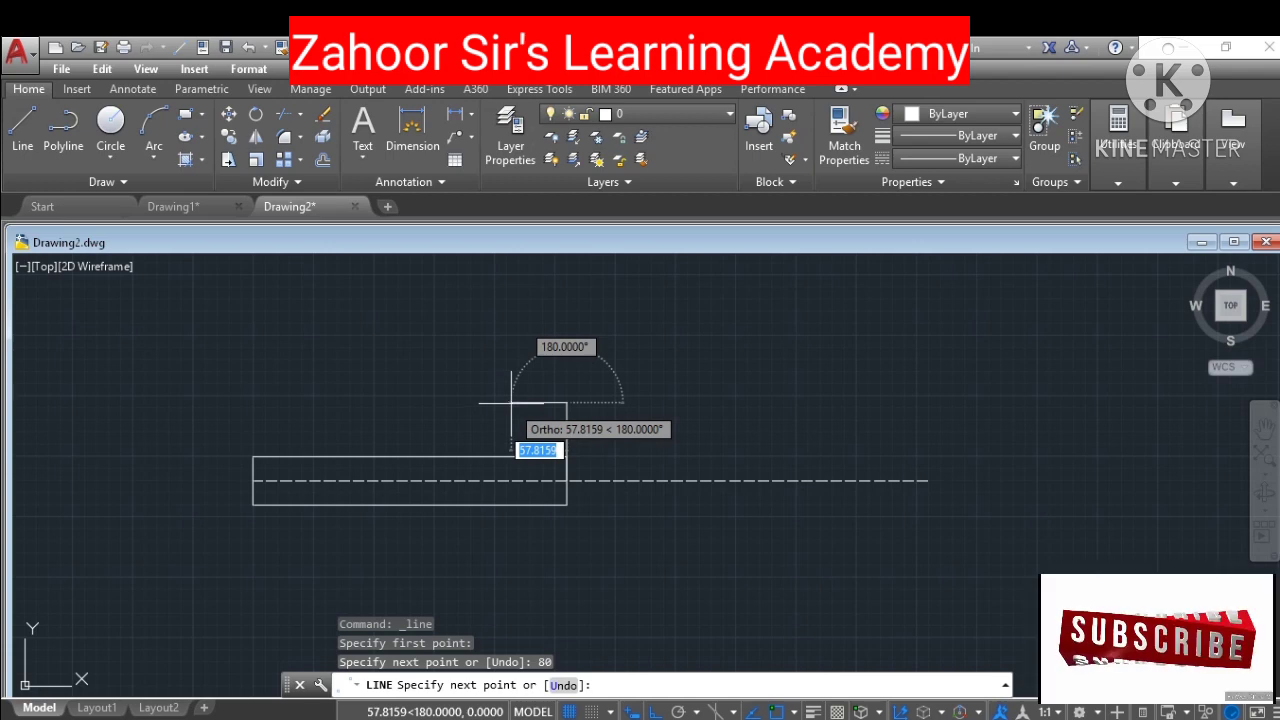
type("30")
key("Return")
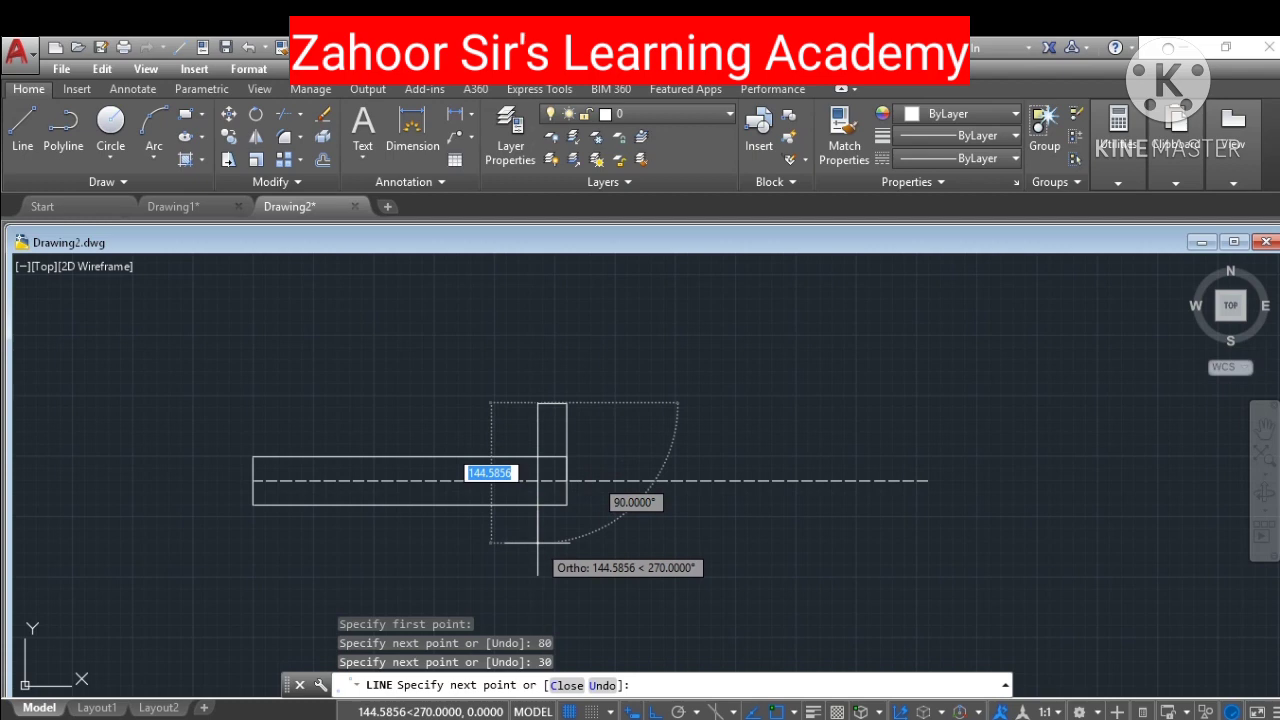
Step: Continue the flange outline 160 units down, 30 units right, and up to the shaft rectangle's lower-right corner
type("160")
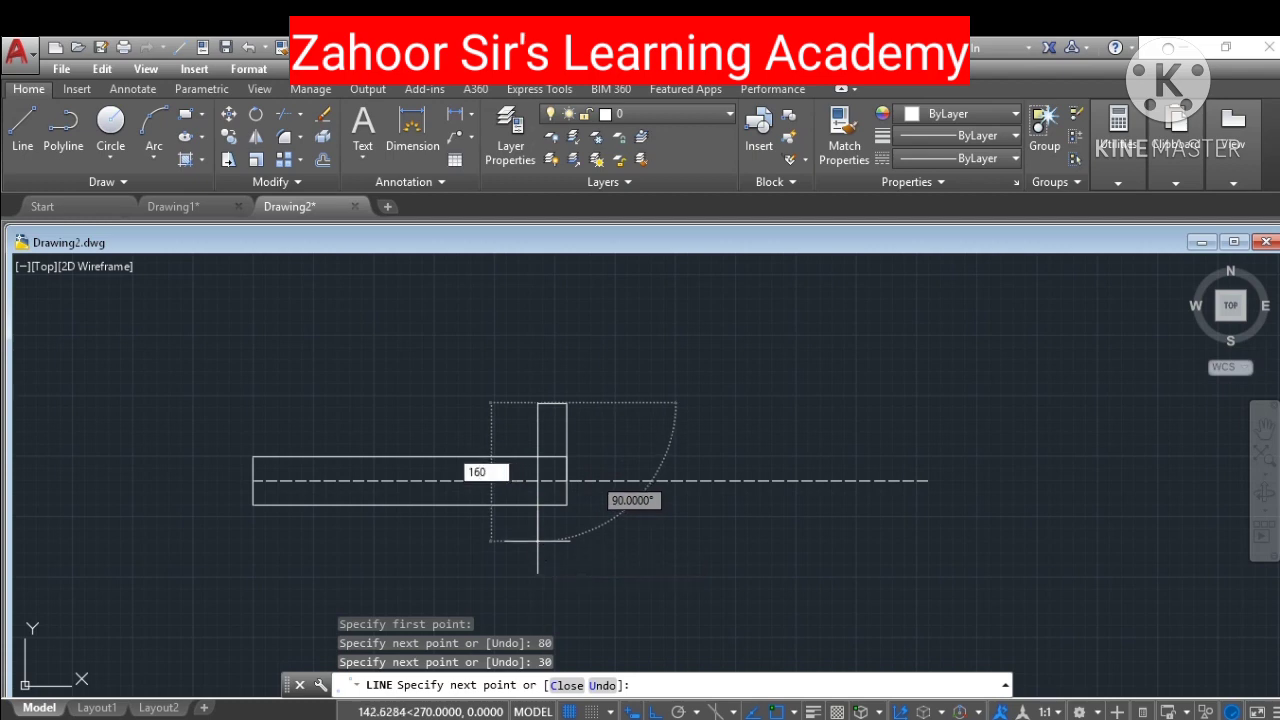
key("Return")
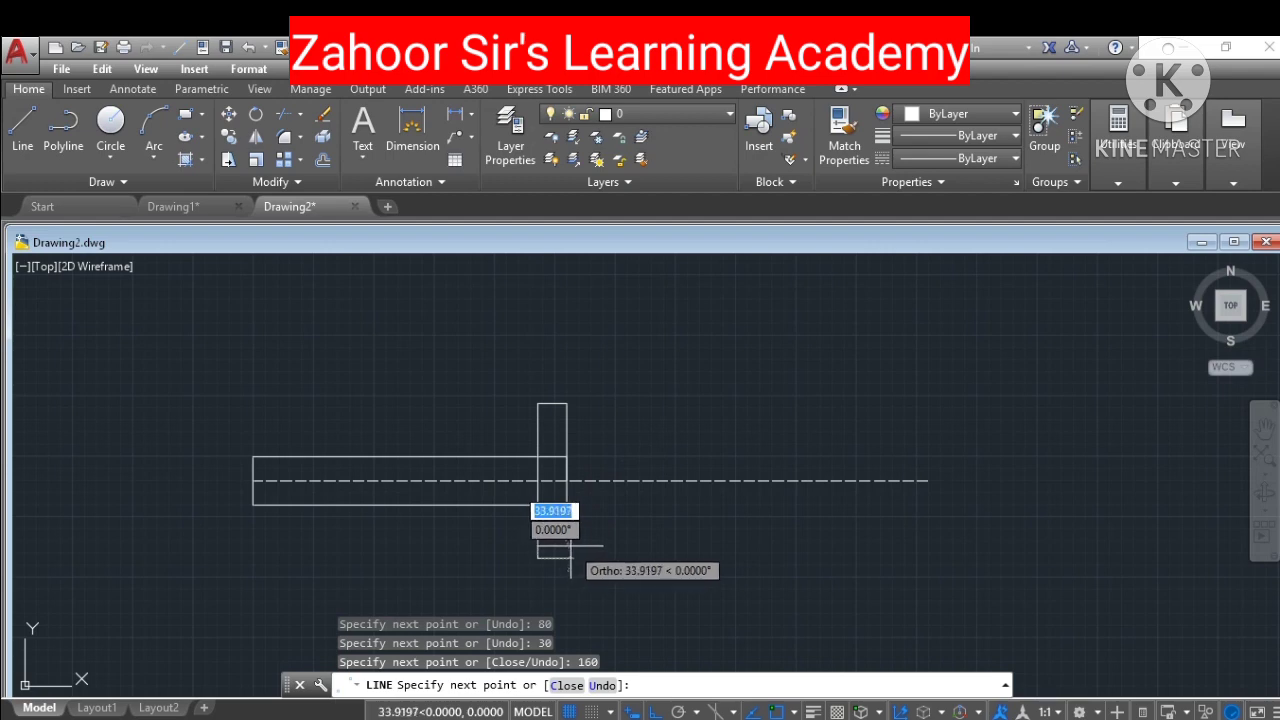
type("3")
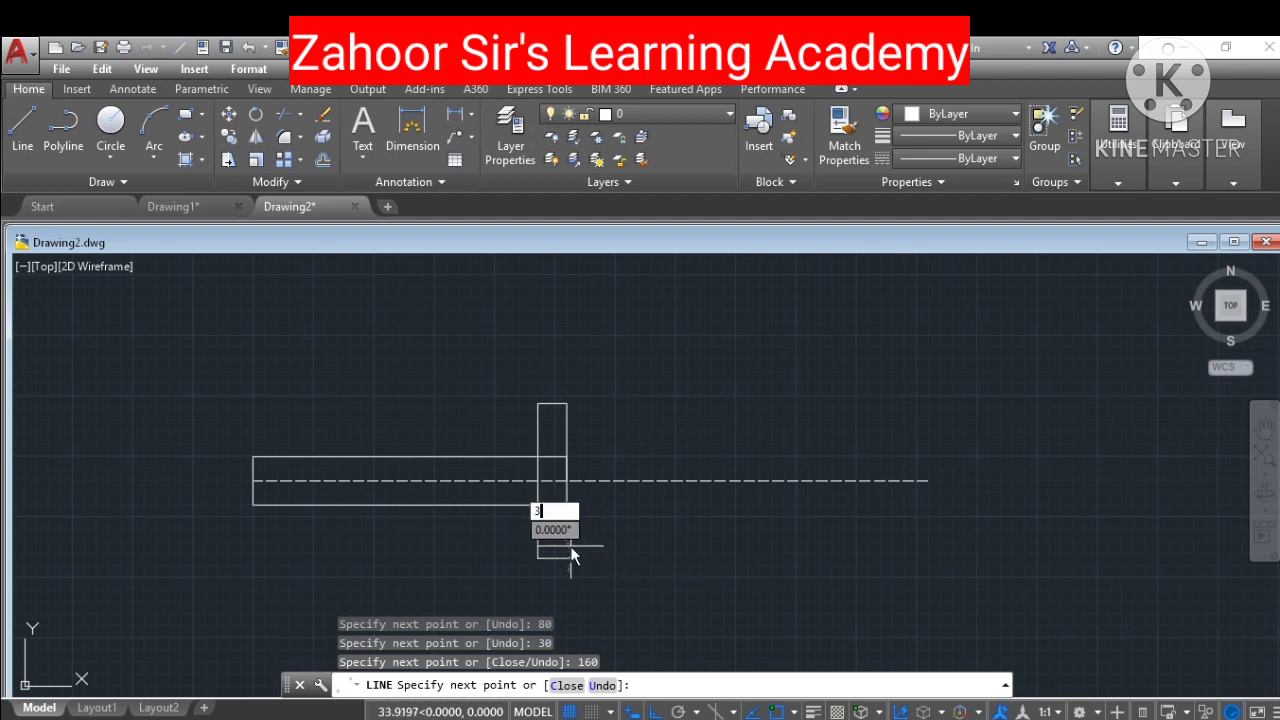
type("0")
key("Return")
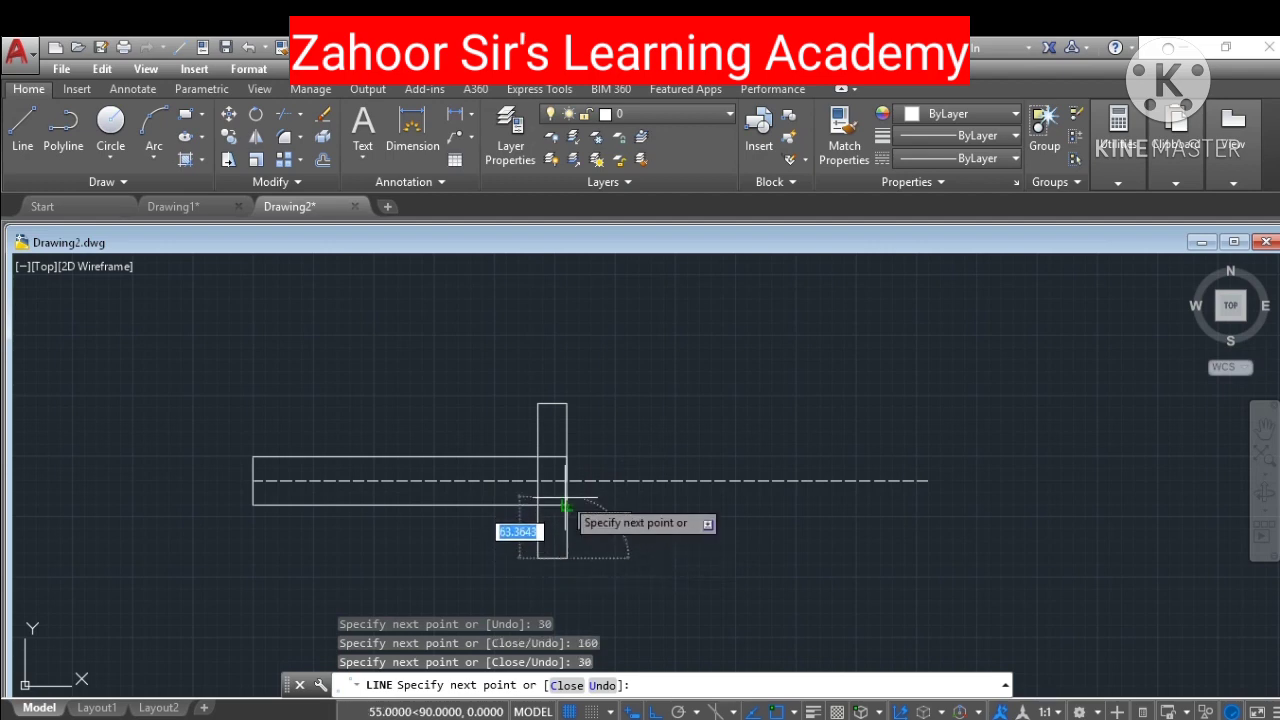
left_click(566, 506)
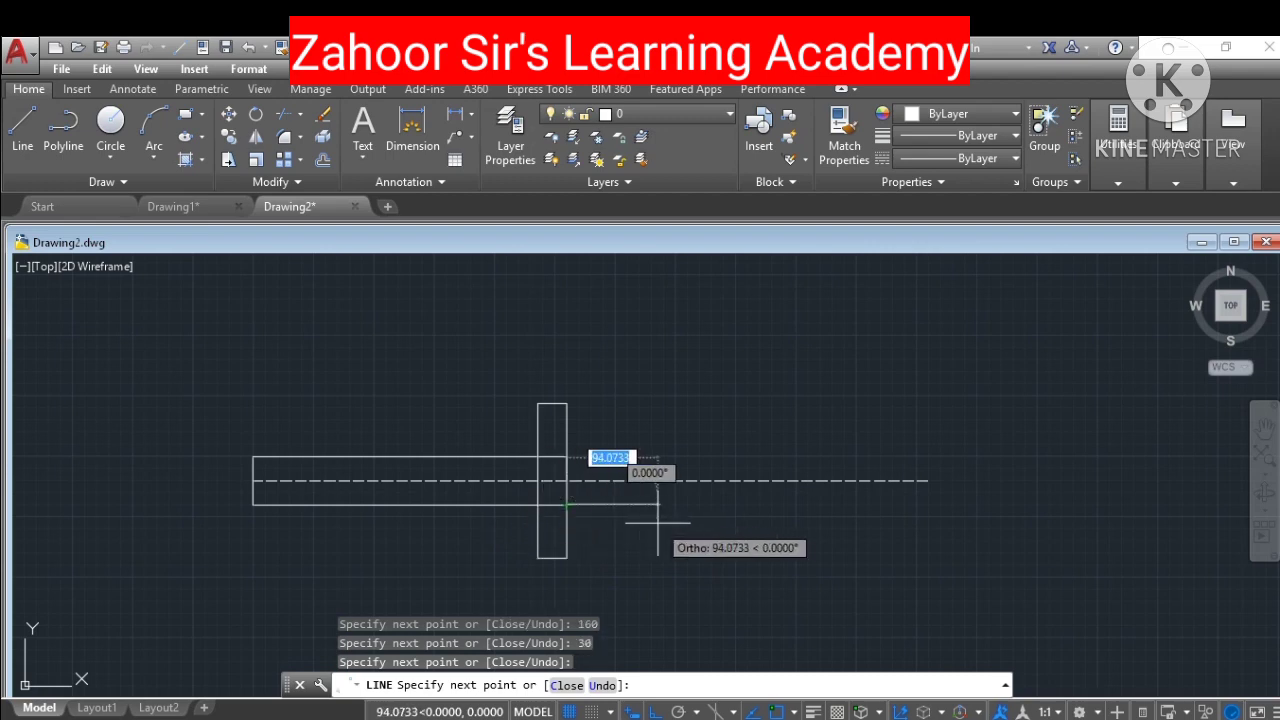
key("Escape")
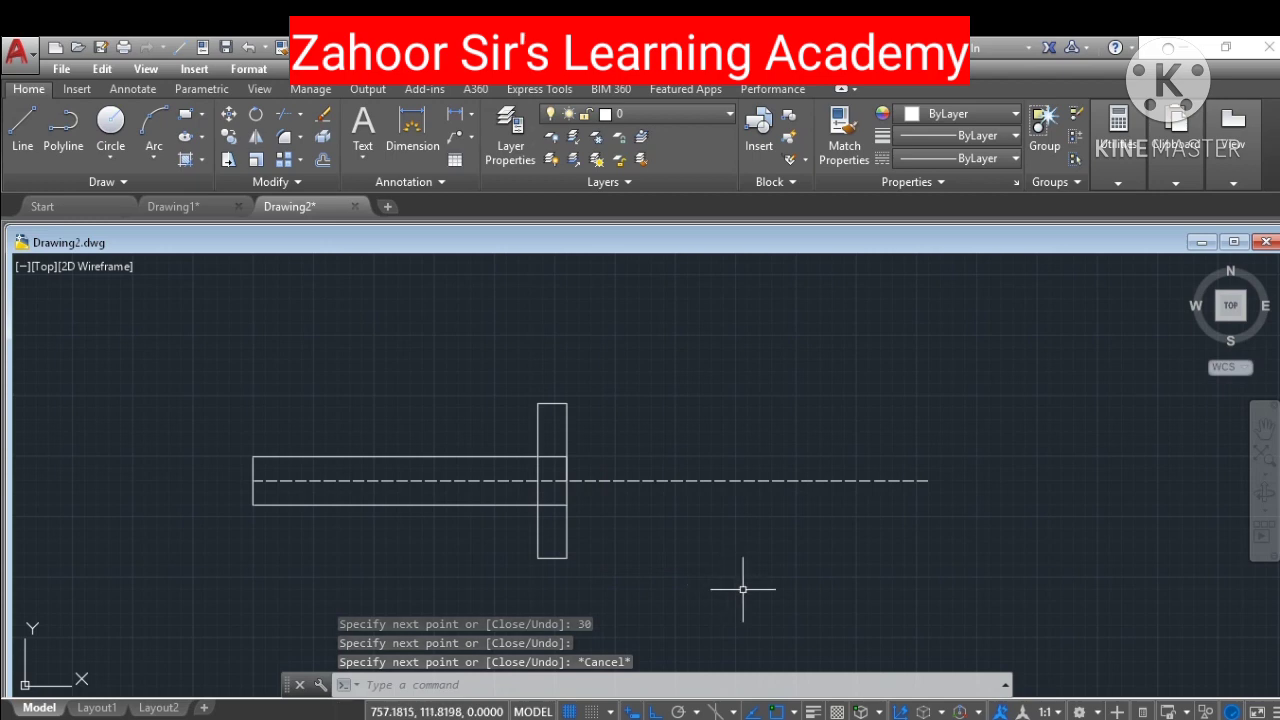
Step: From the flange's left edge at the centerline, draw a small recess inside the shaft: 15 up, 15 left, 30 down, and back to the edge
scroll(760, 591, "up", 2)
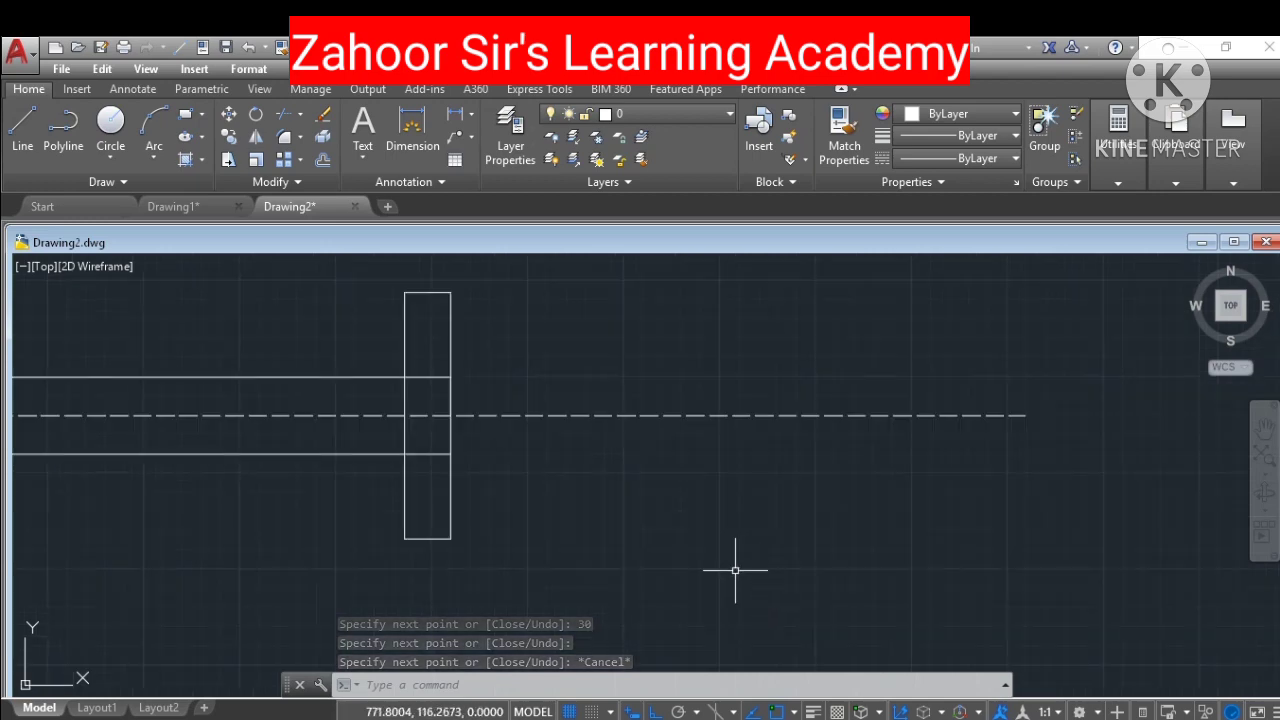
right_click(608, 449)
left_click(702, 259)
mouse_move(414, 486)
left_mouse_down()
mouse_move(614, 537)
mouse_move(650, 512)
left_mouse_up()
right_click(784, 502)
left_click(849, 514)
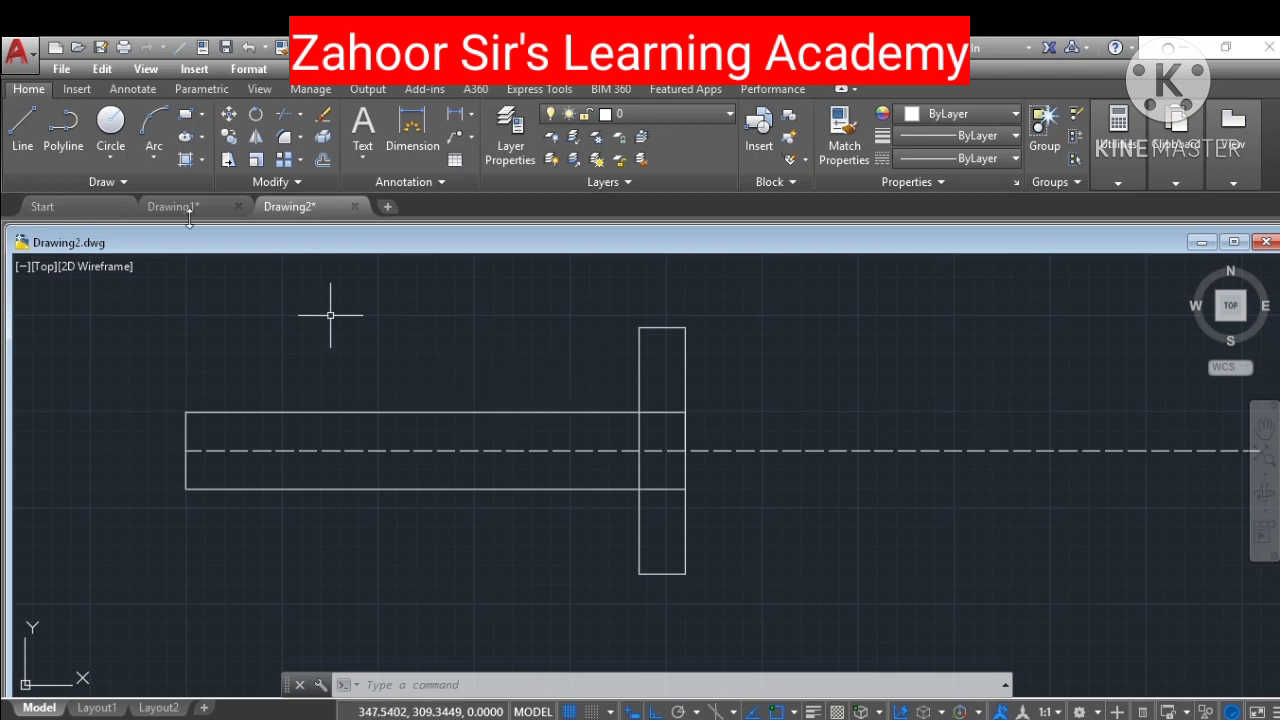
left_click(18, 142)
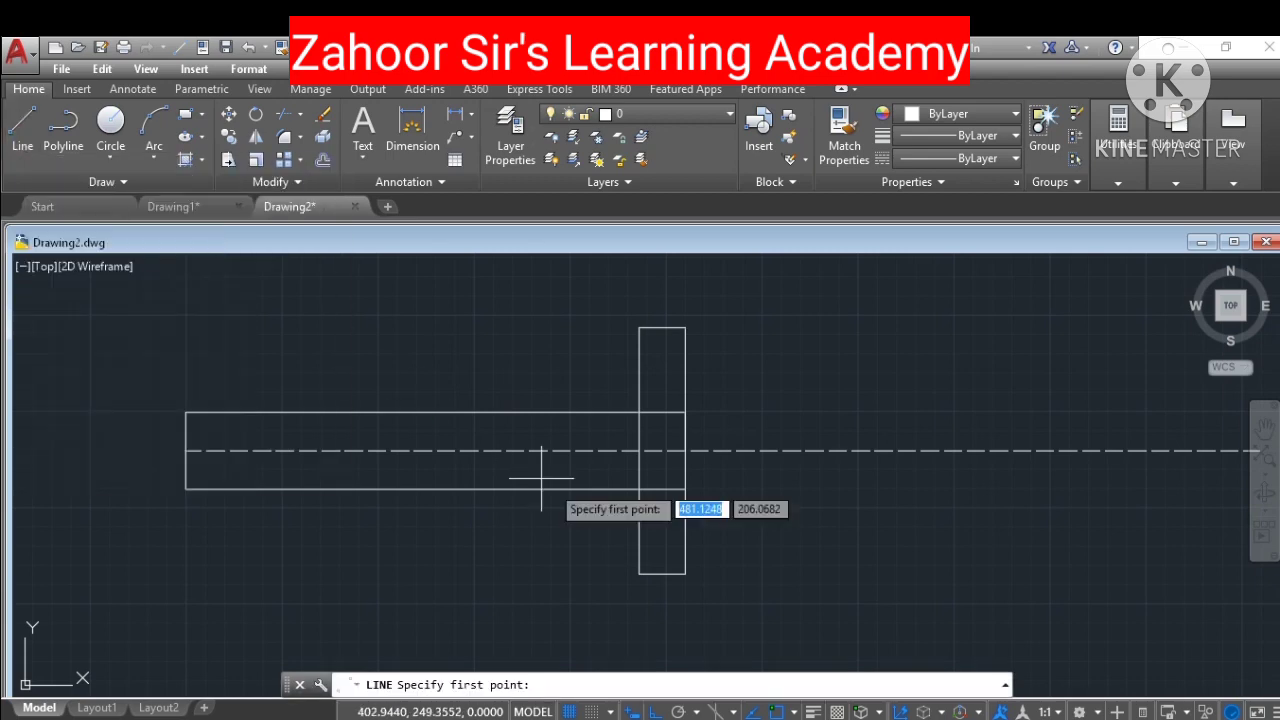
left_click(640, 451)
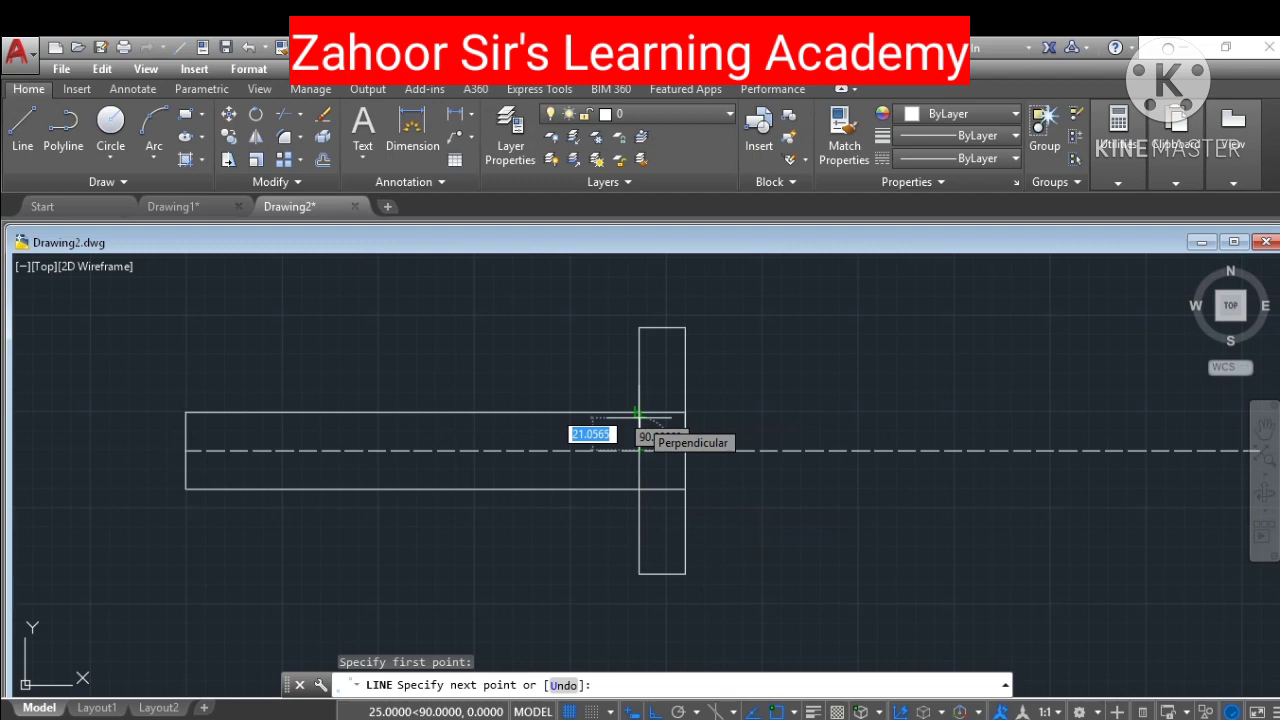
type("1")
key("Return")
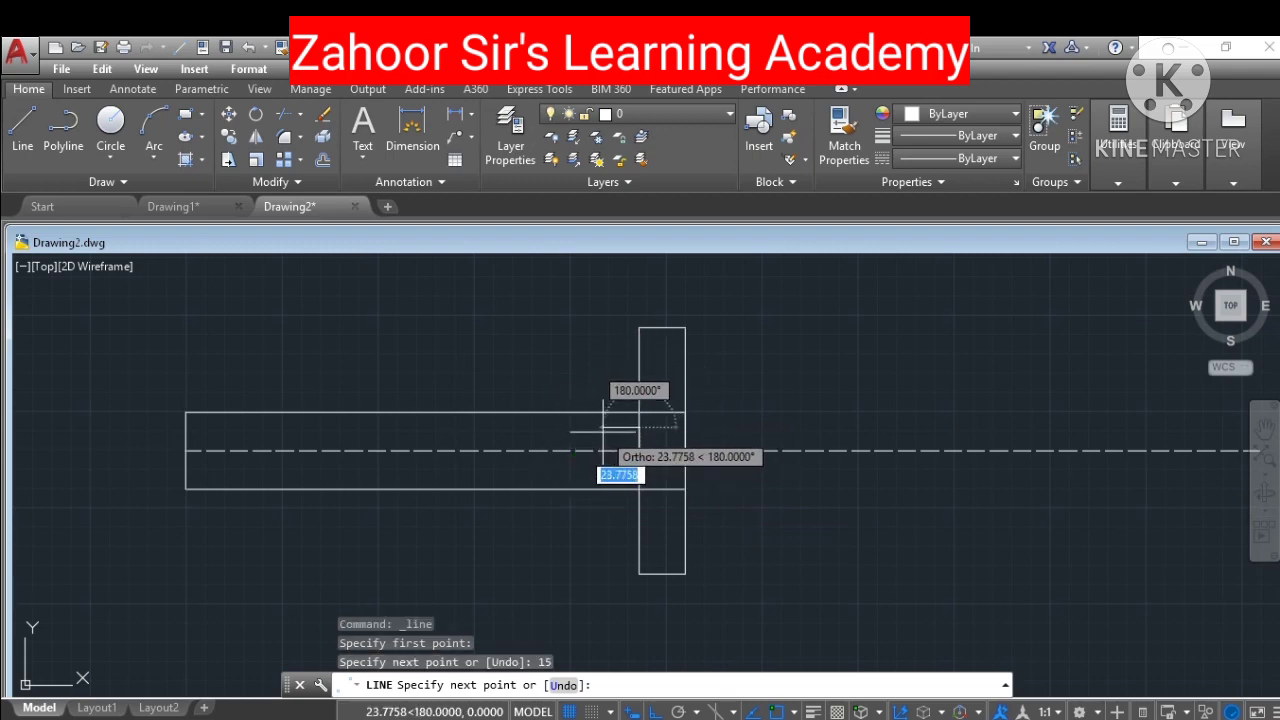
type("15")
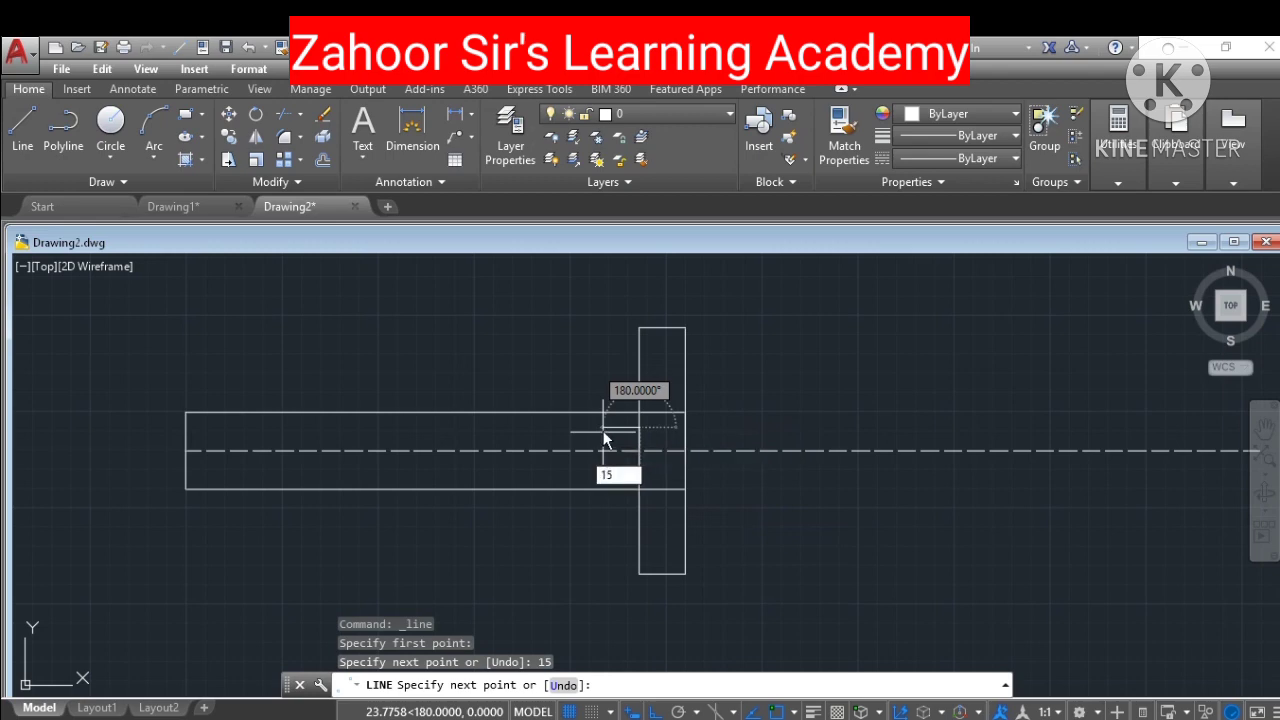
key("Return")
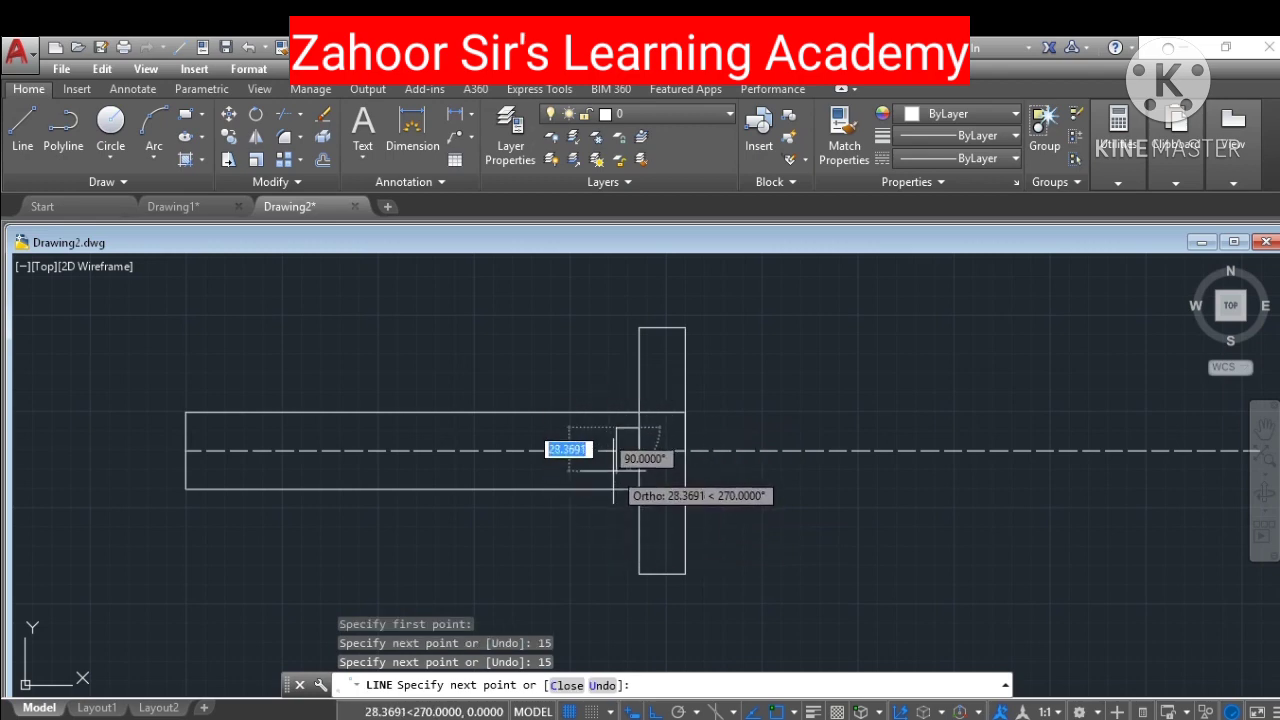
type("30")
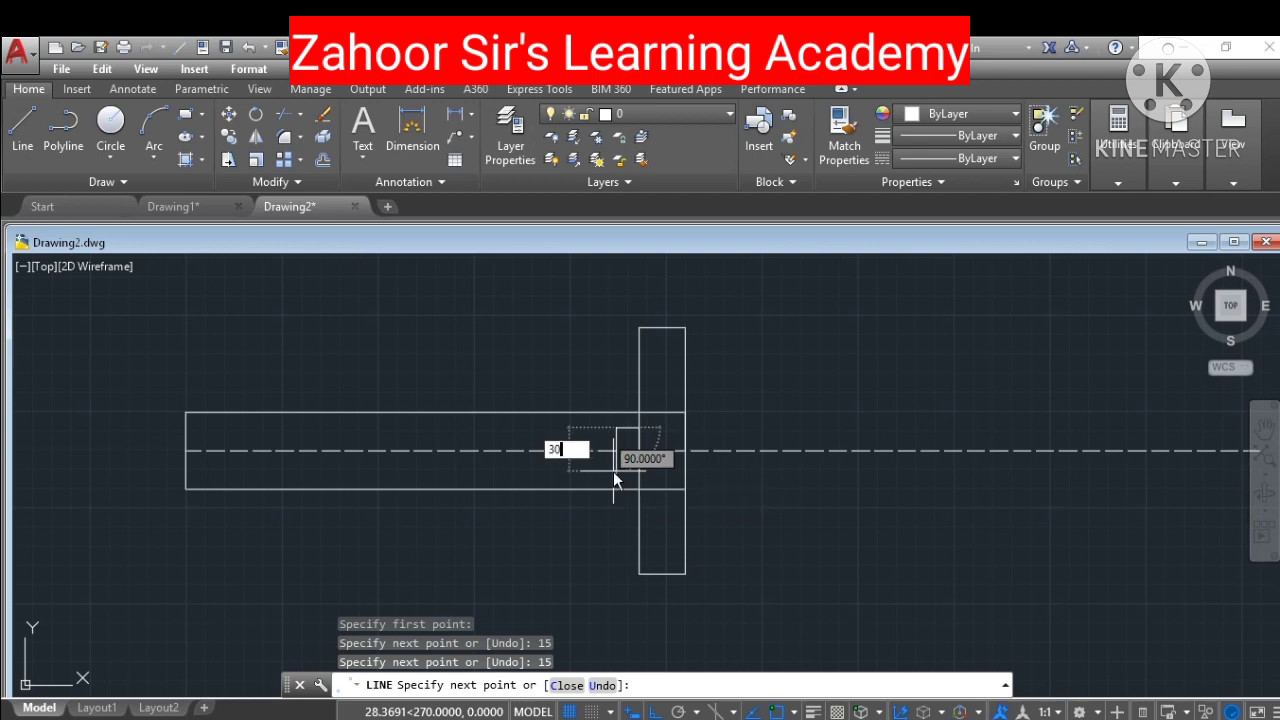
key("Return")
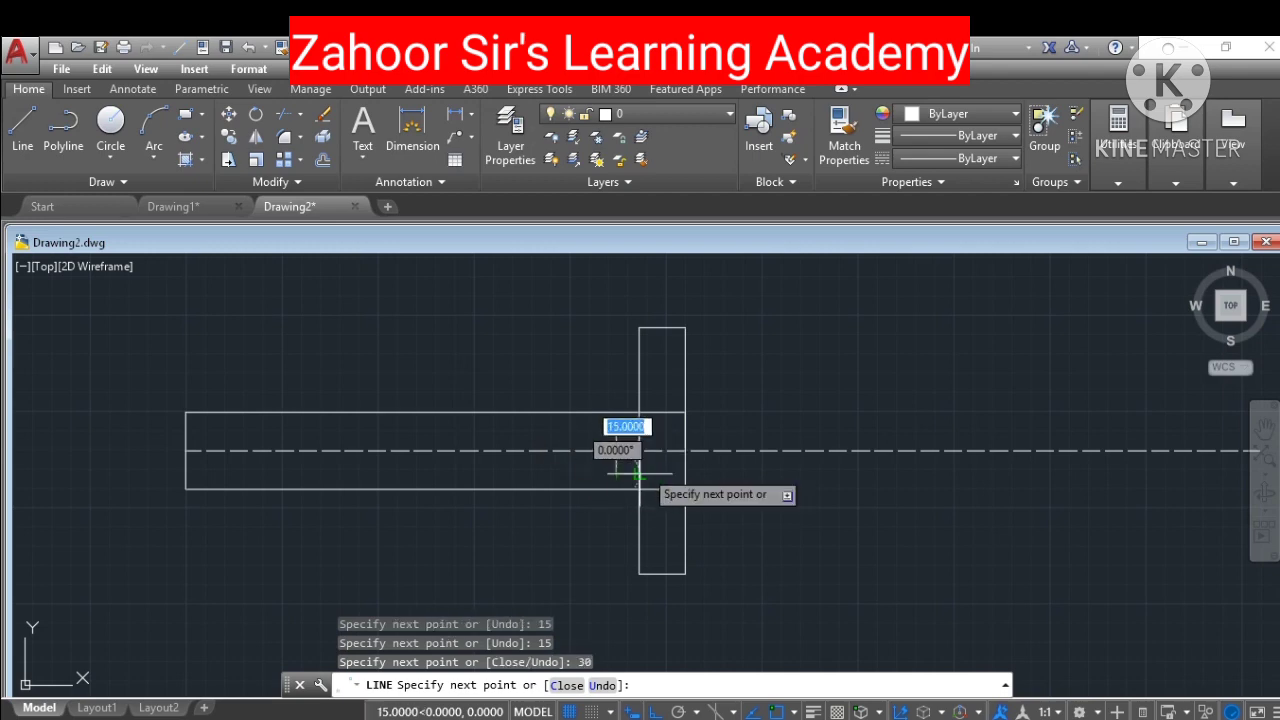
key("Escape")
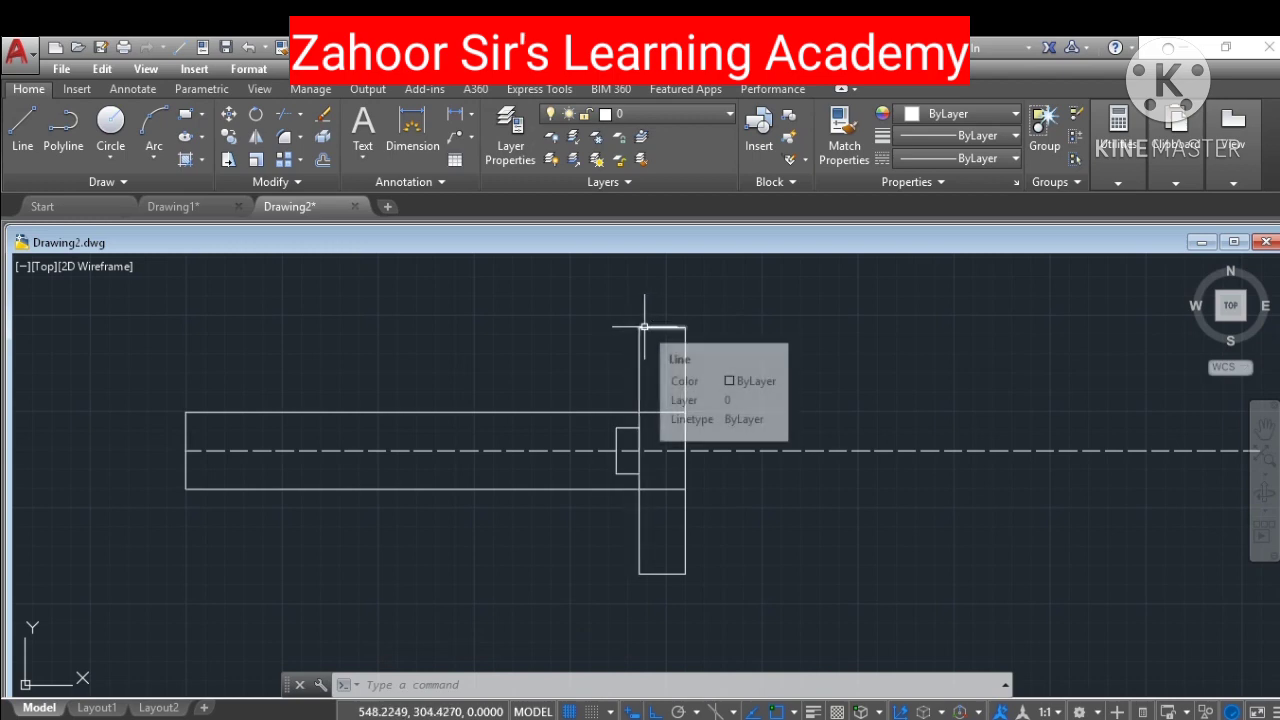
Step: Draw a stepped outline from the flange's upper-left corner: 36 left, 30 down, 50 left, and down to the shaft's upper edge
left_click(25, 133)
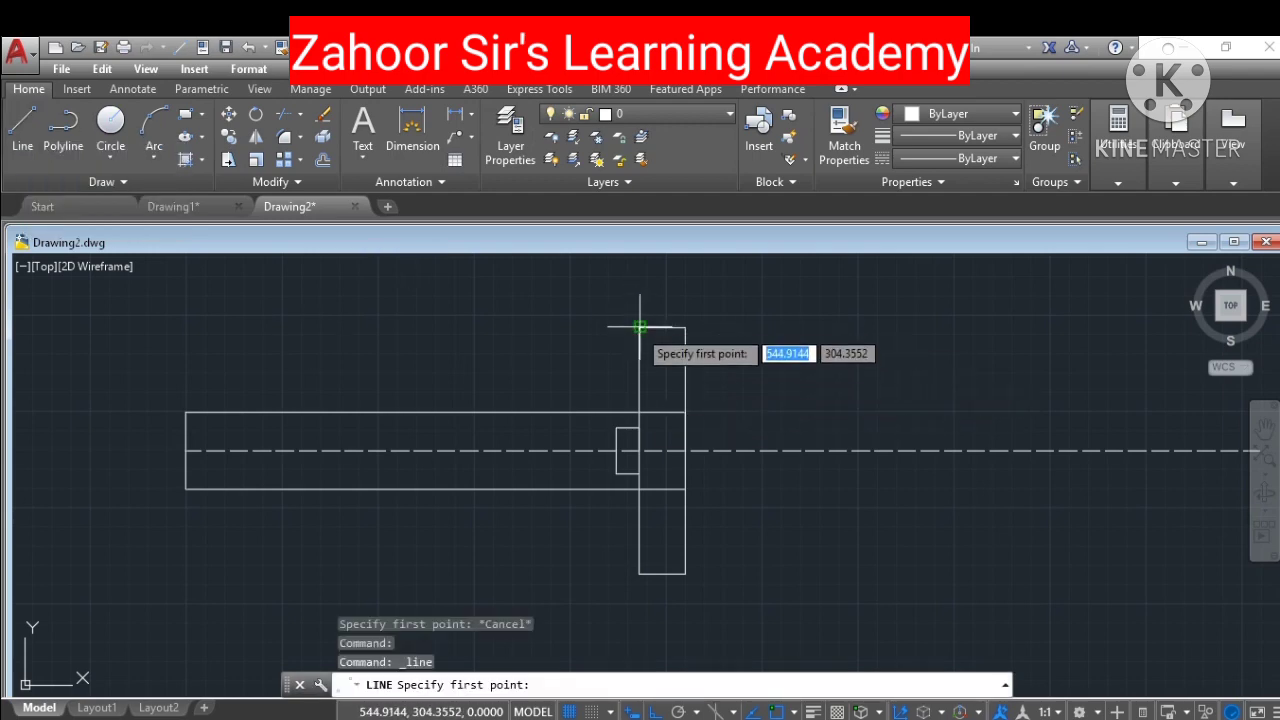
left_click(640, 327)
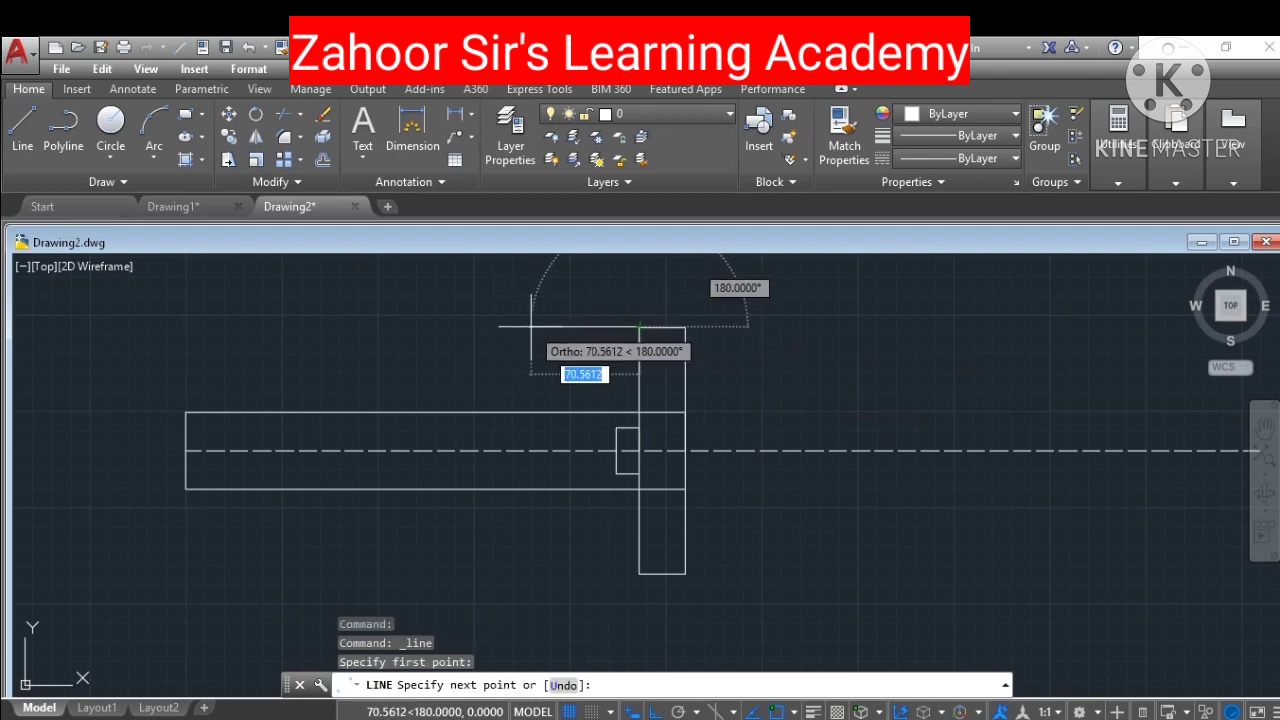
type("36")
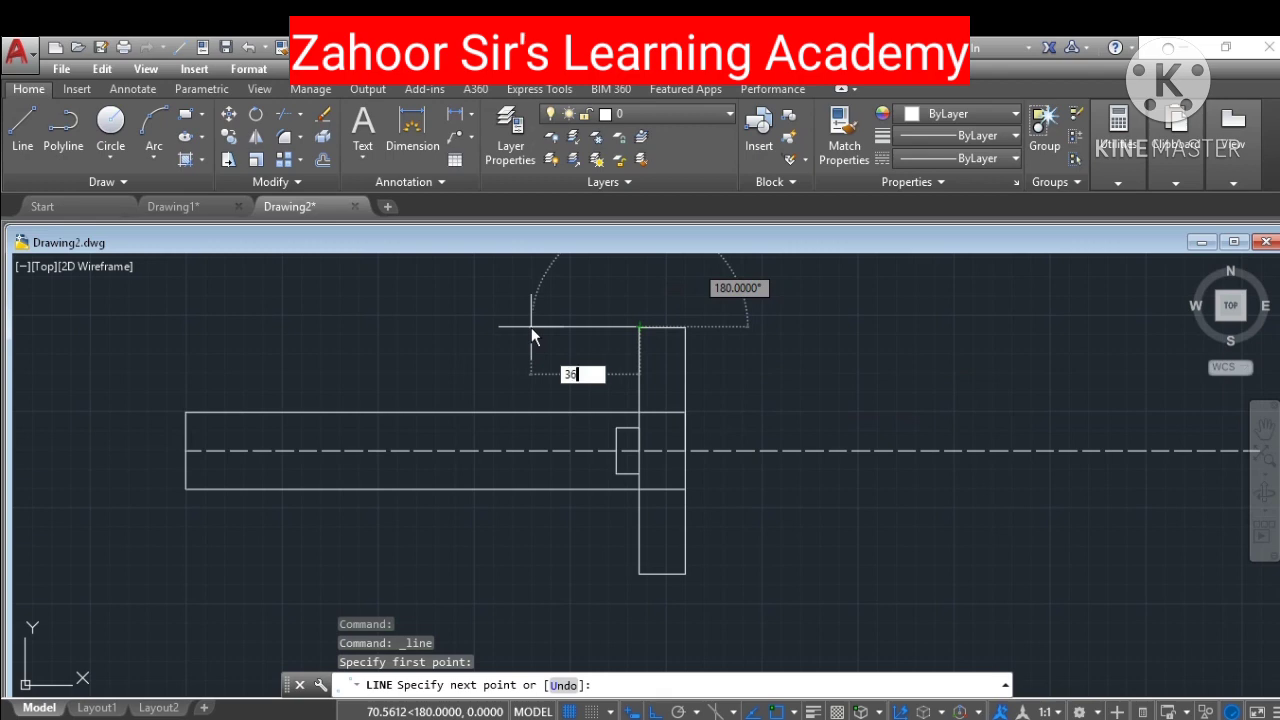
key("Return")
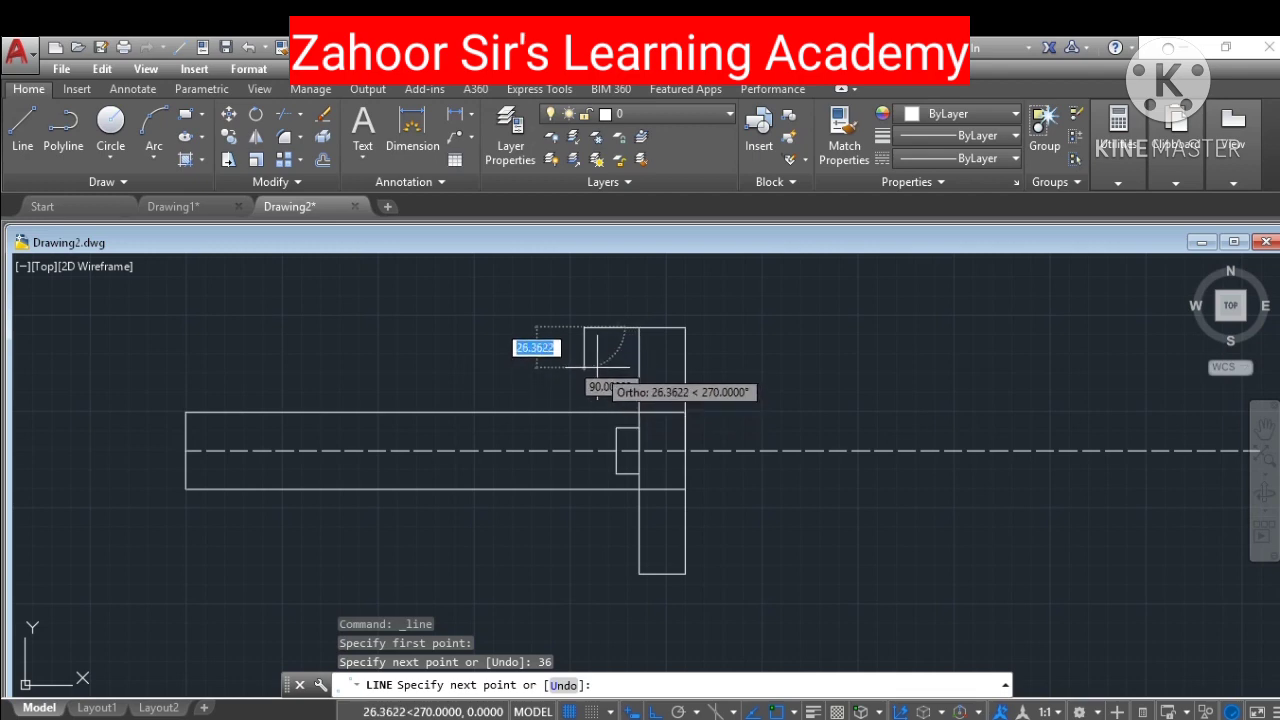
type("30")
key("Return")
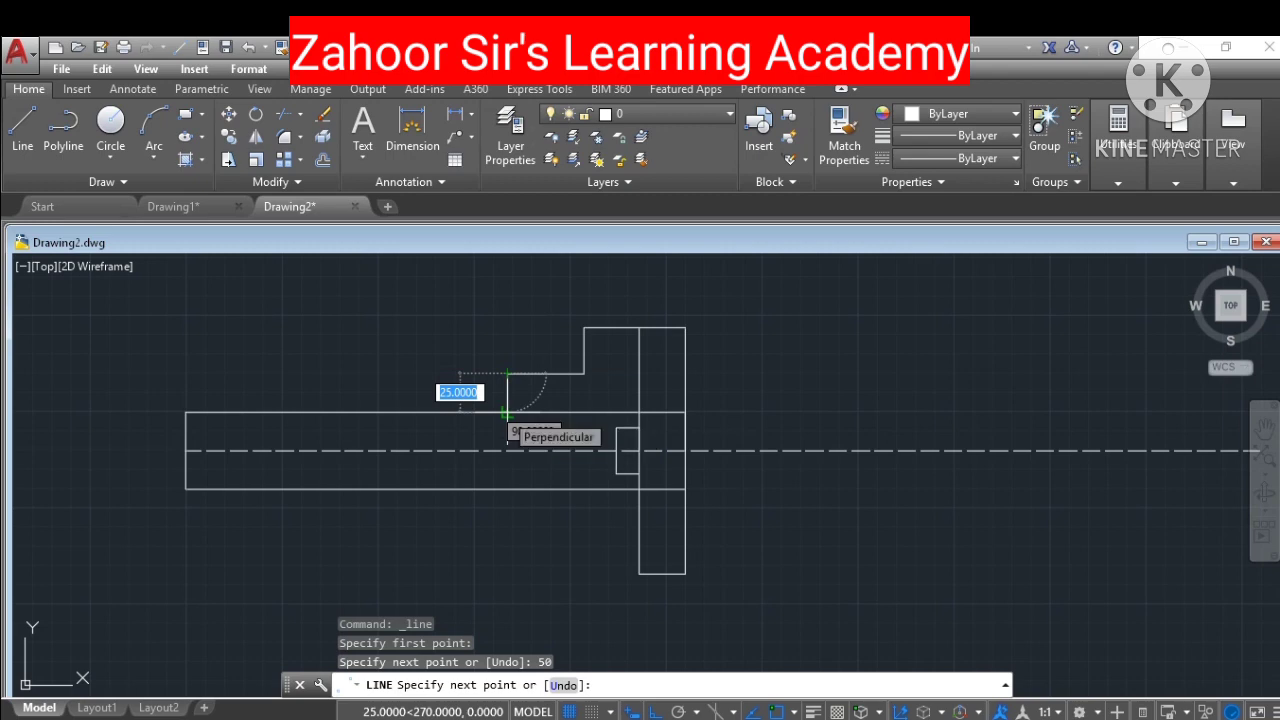
left_click(508, 411)
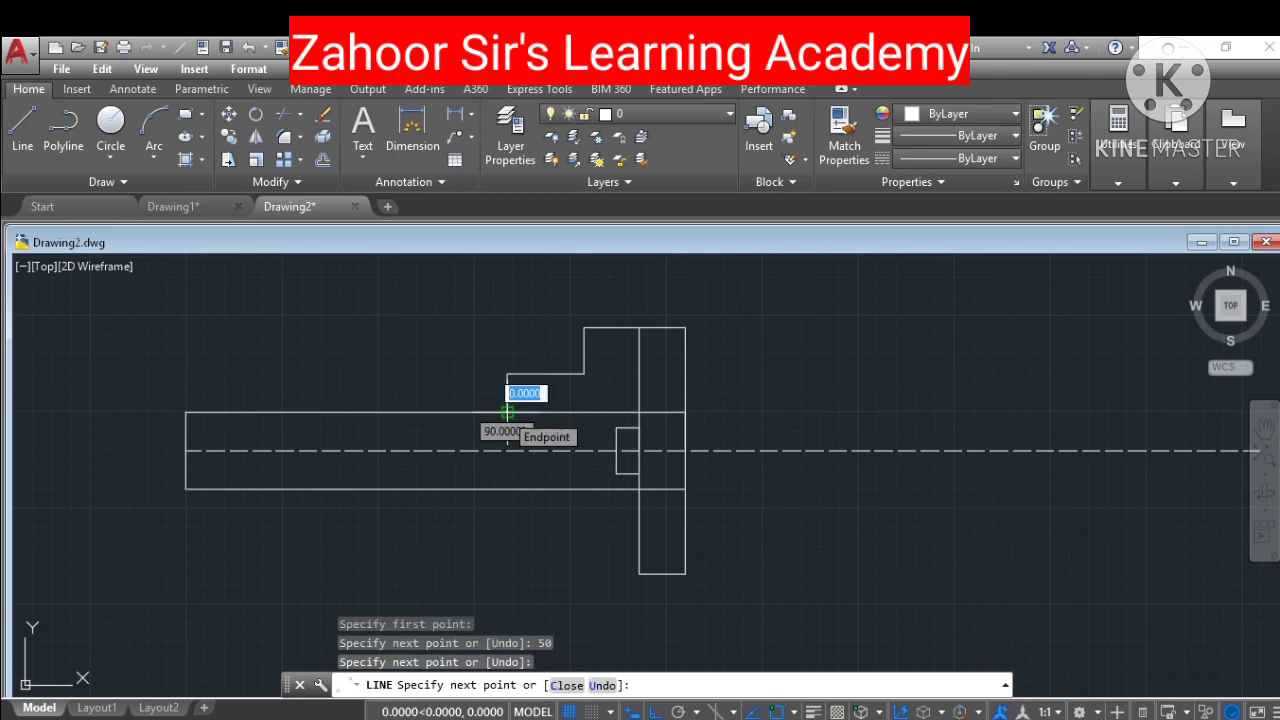
key("Escape")
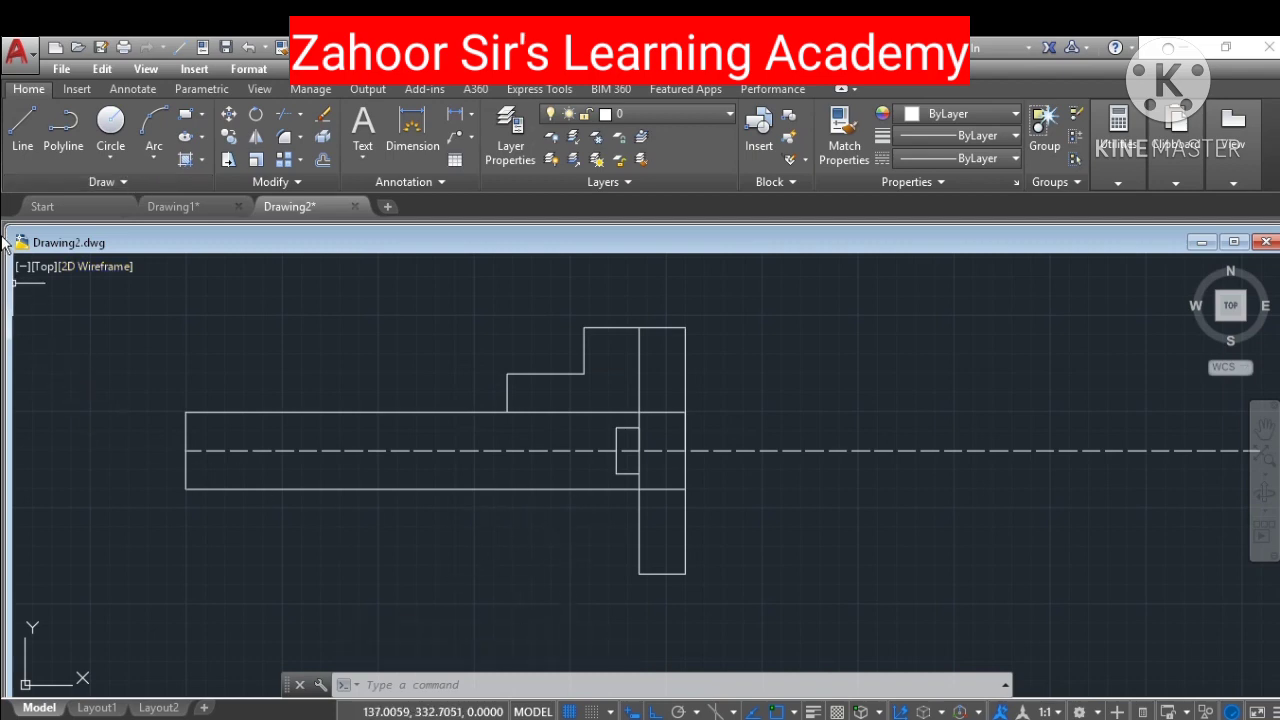
Step: Start a line at the flange's lower-left corner
left_click(22, 130)
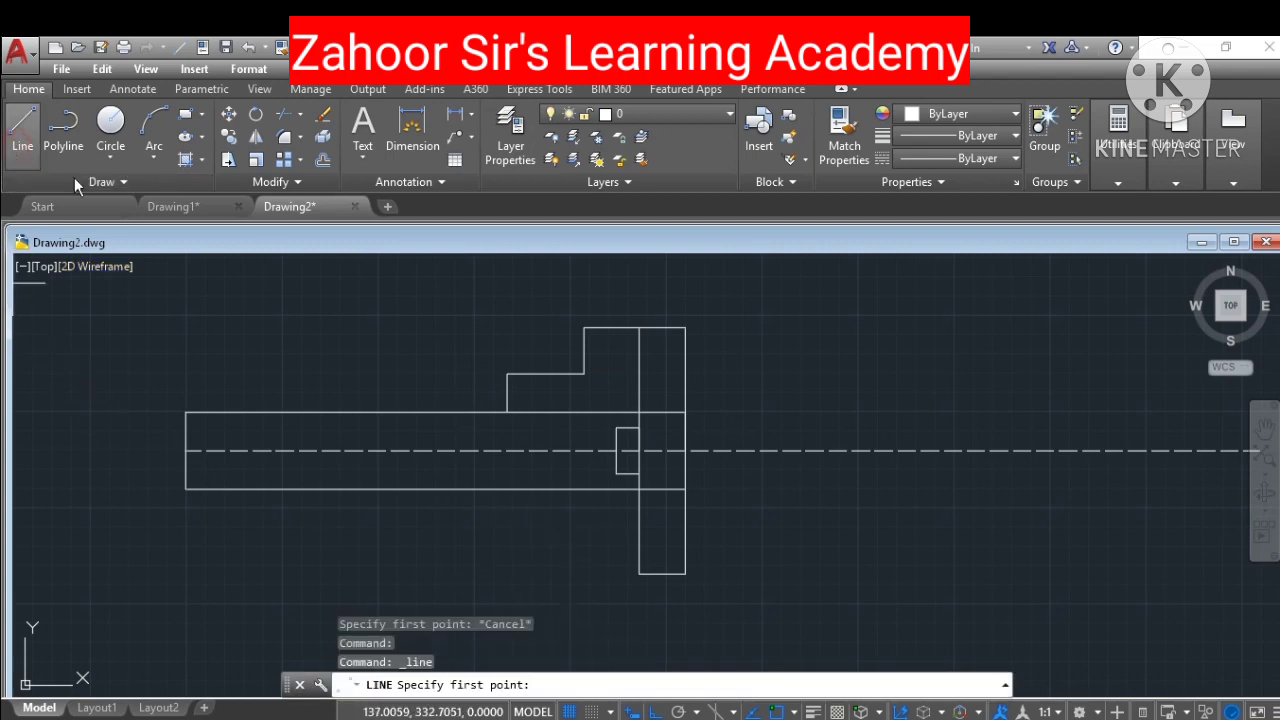
left_click(638, 574)
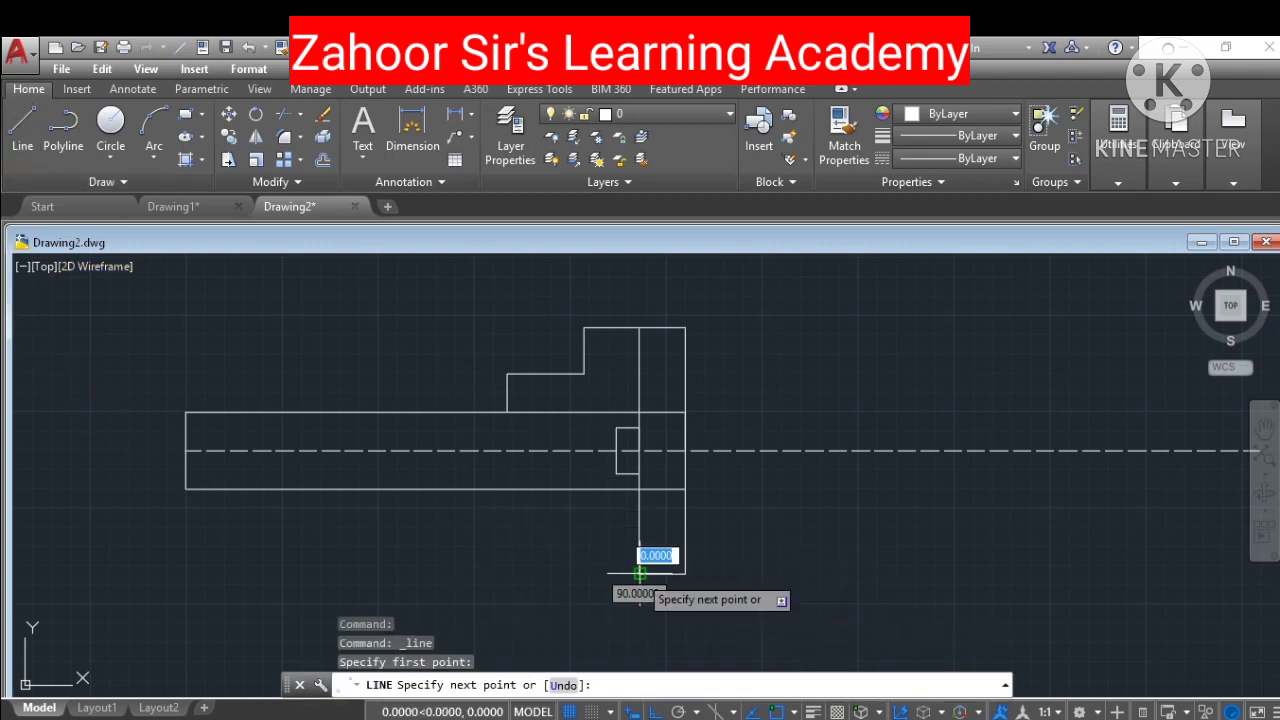
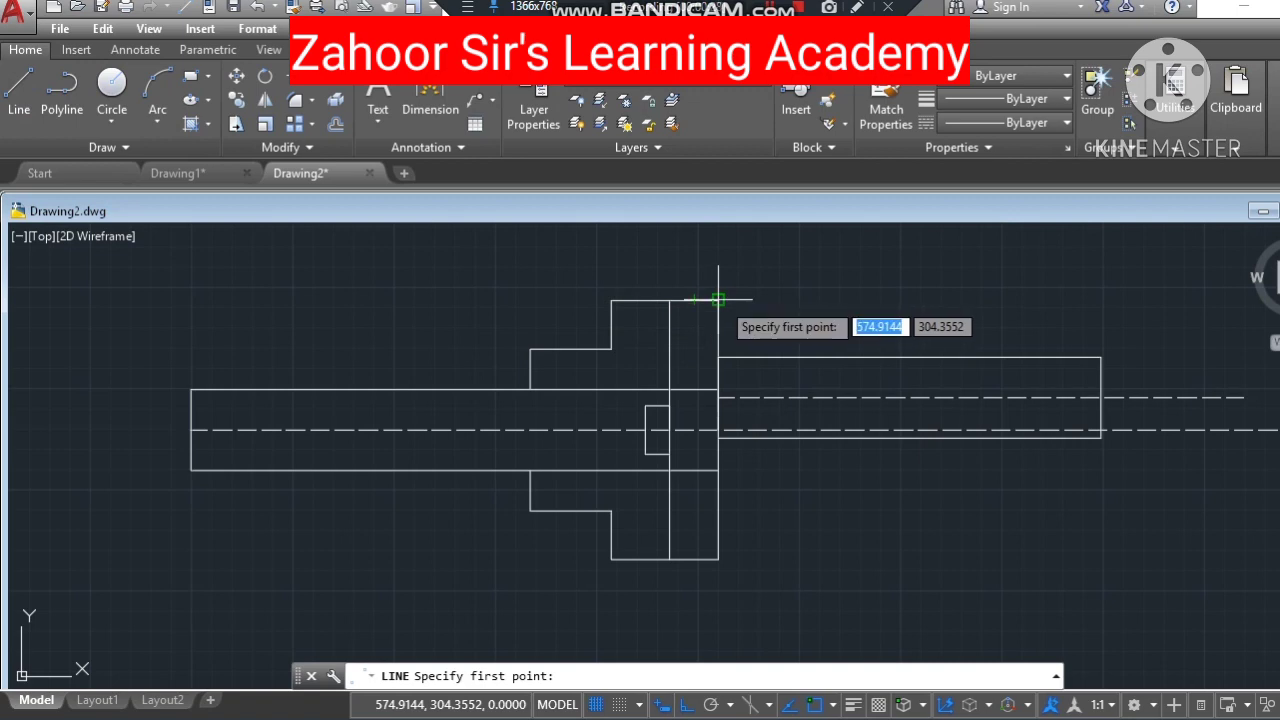
Step: From the flange's upper-right corner, draw lines 15 units left and 20 units up
left_click(718, 299)
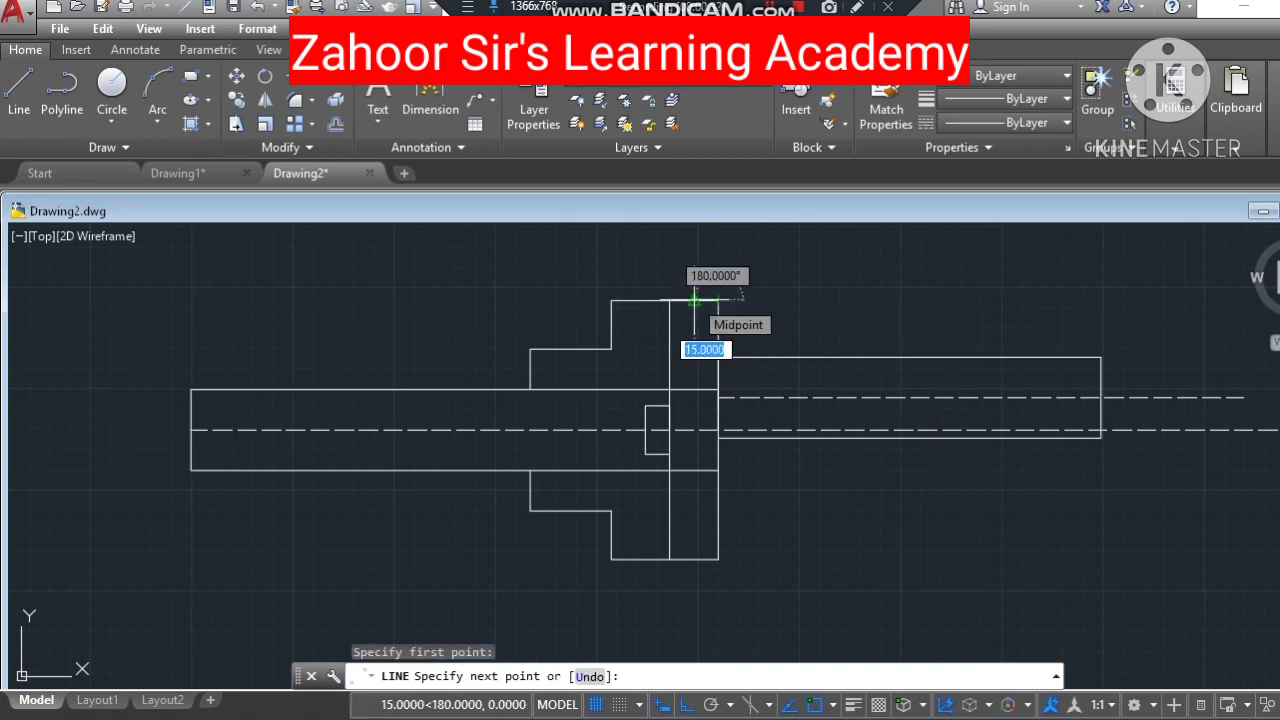
type("15")
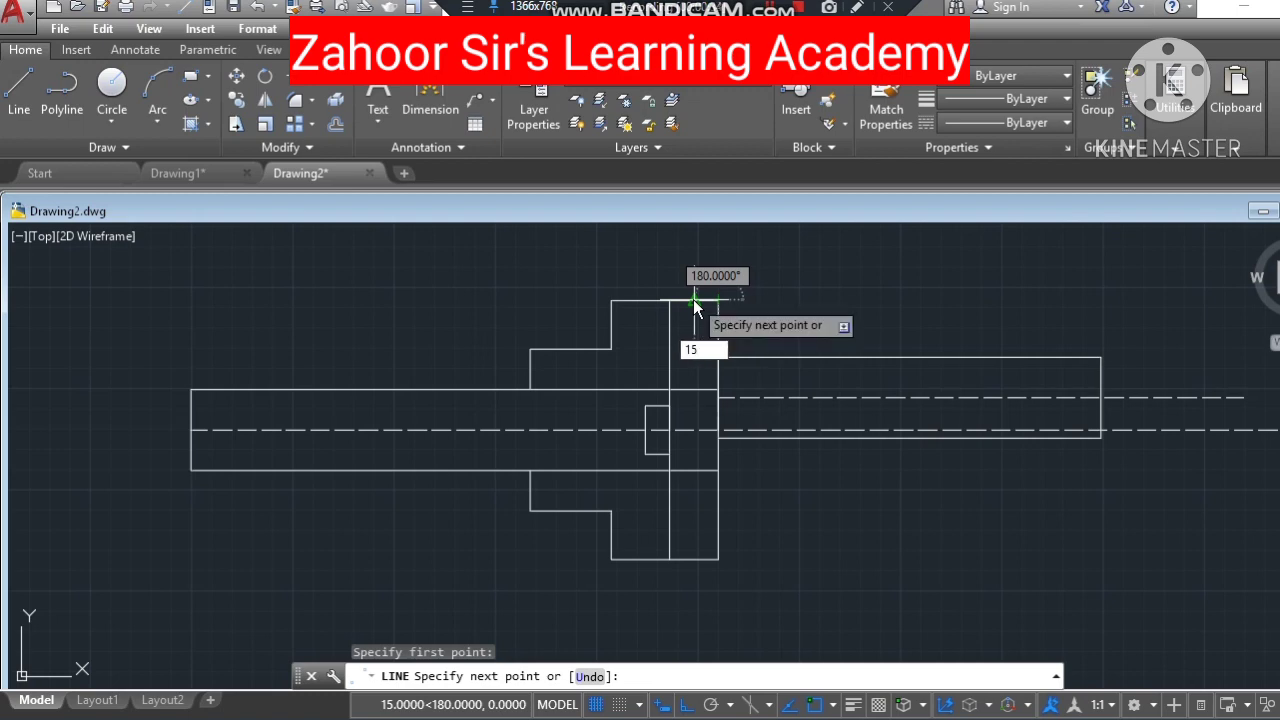
key("Return")
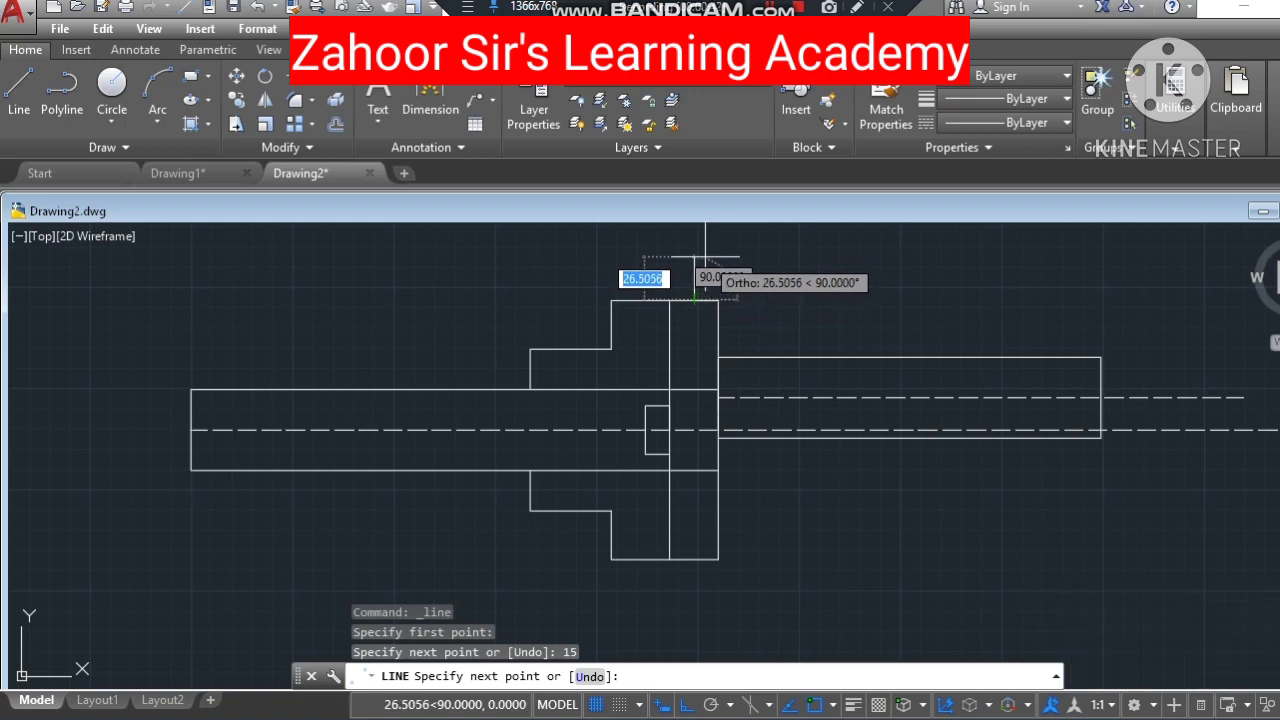
type("2")
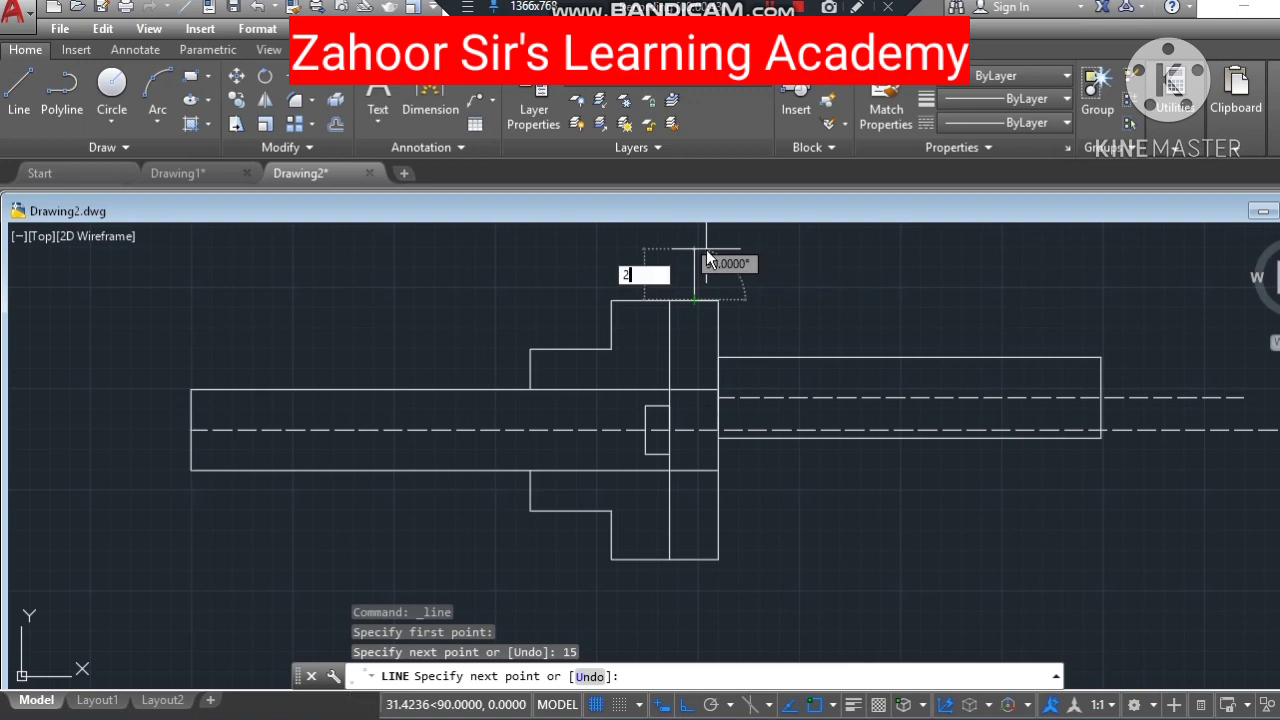
type("0")
key("Return")
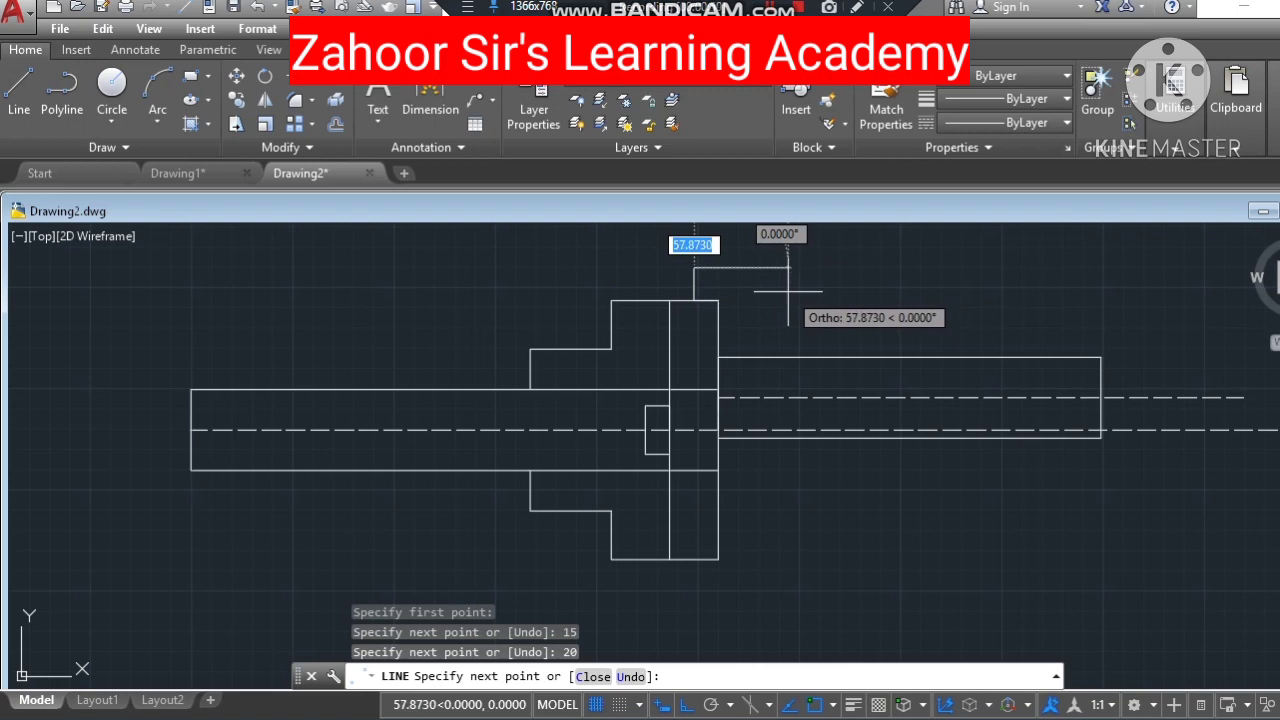
Step: Continue the outline 36 units right, 30 down, 50 right, and down to the upper edge of the right-hand shaft
type("36")
key("Return")
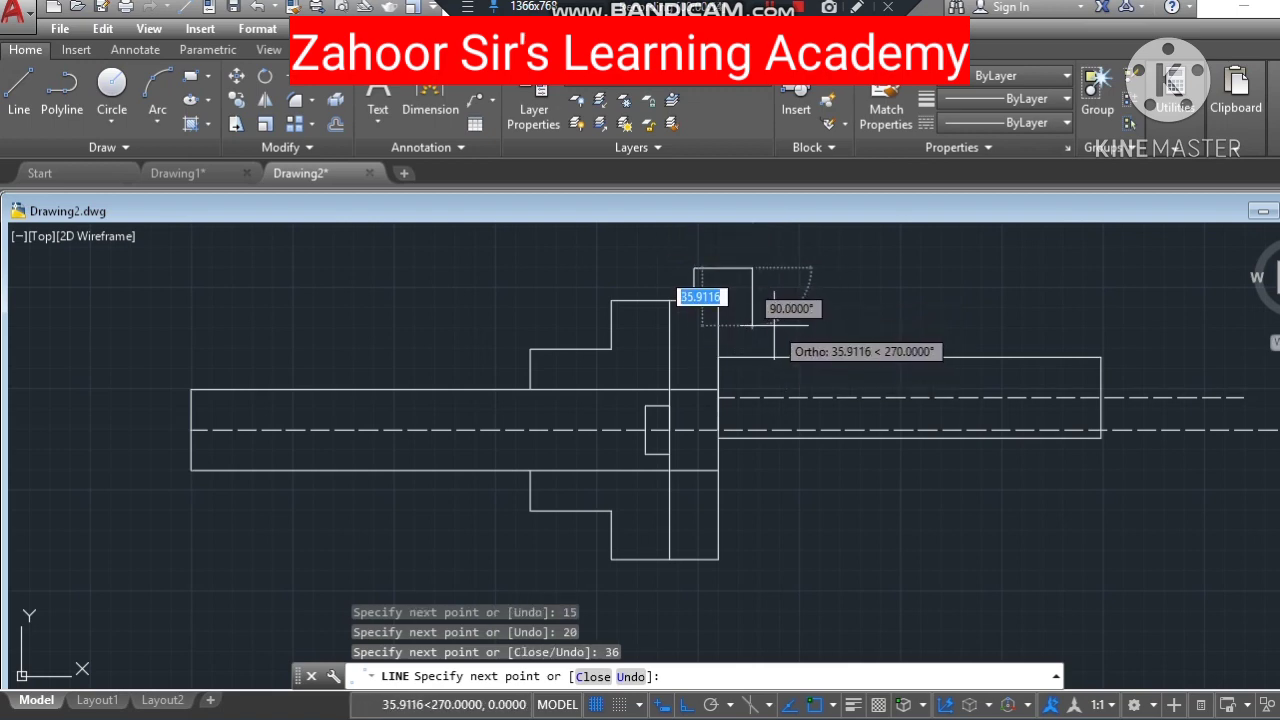
type("30")
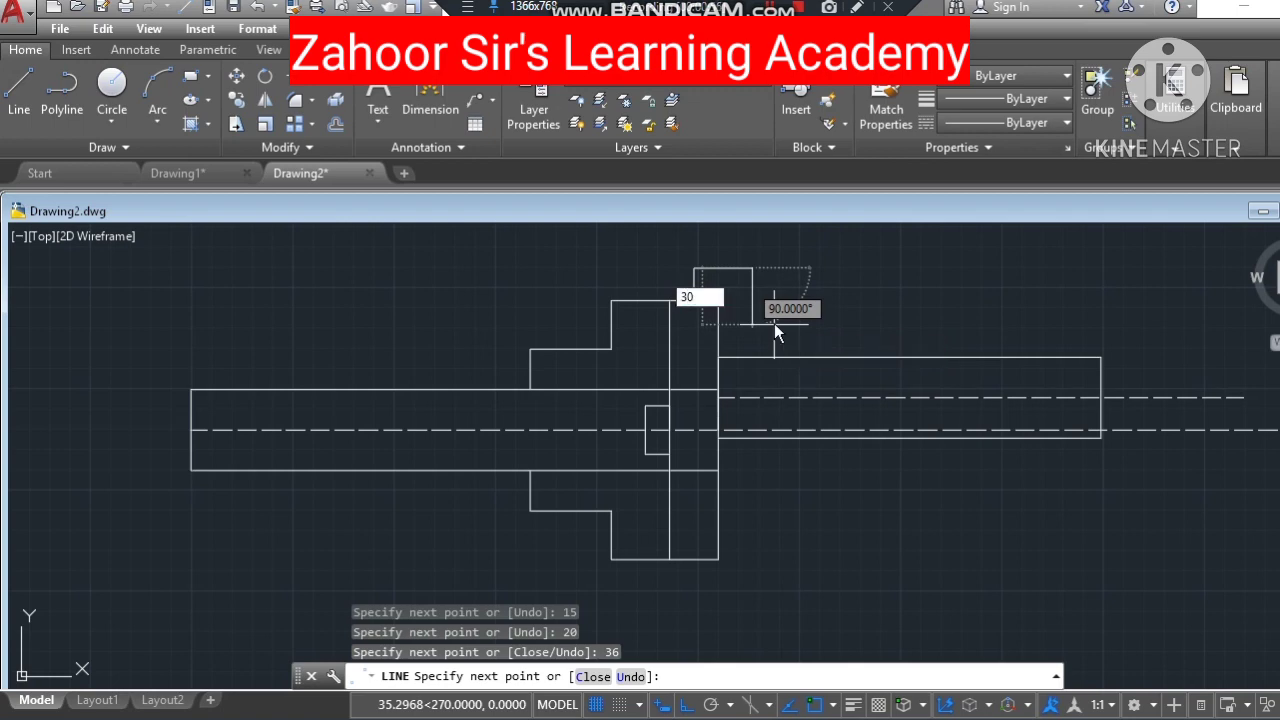
key("Return")
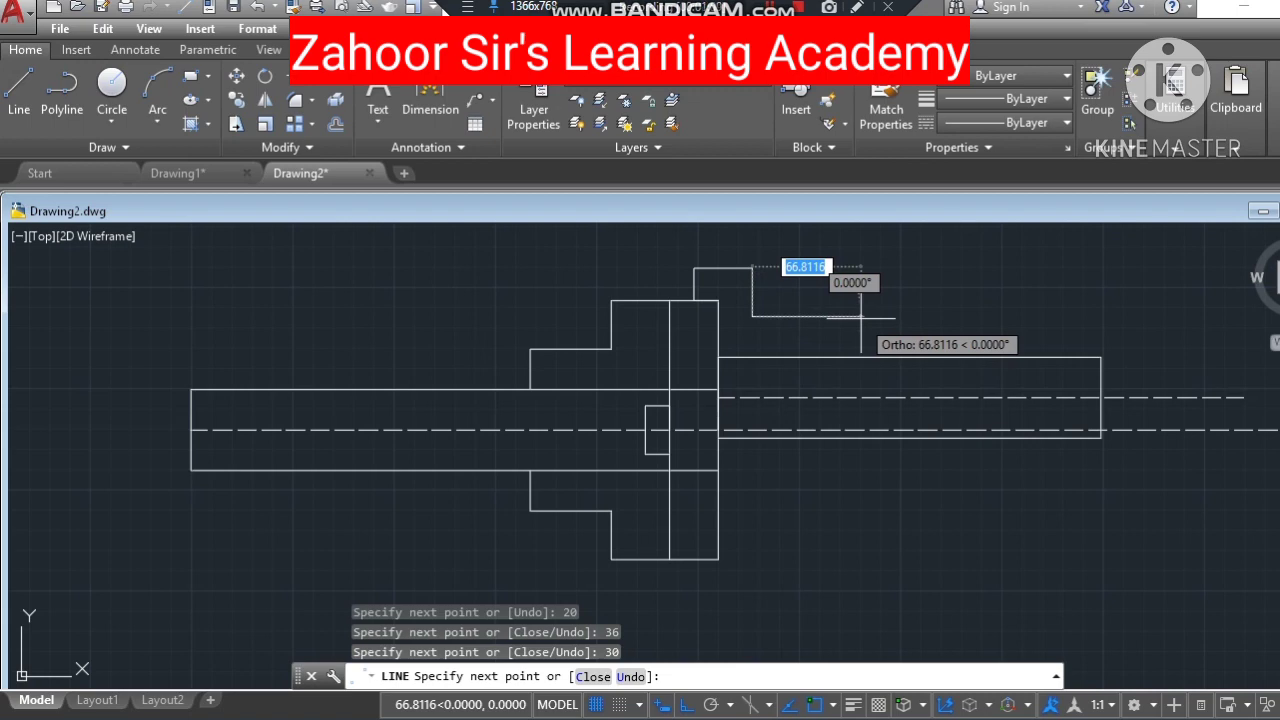
type("50")
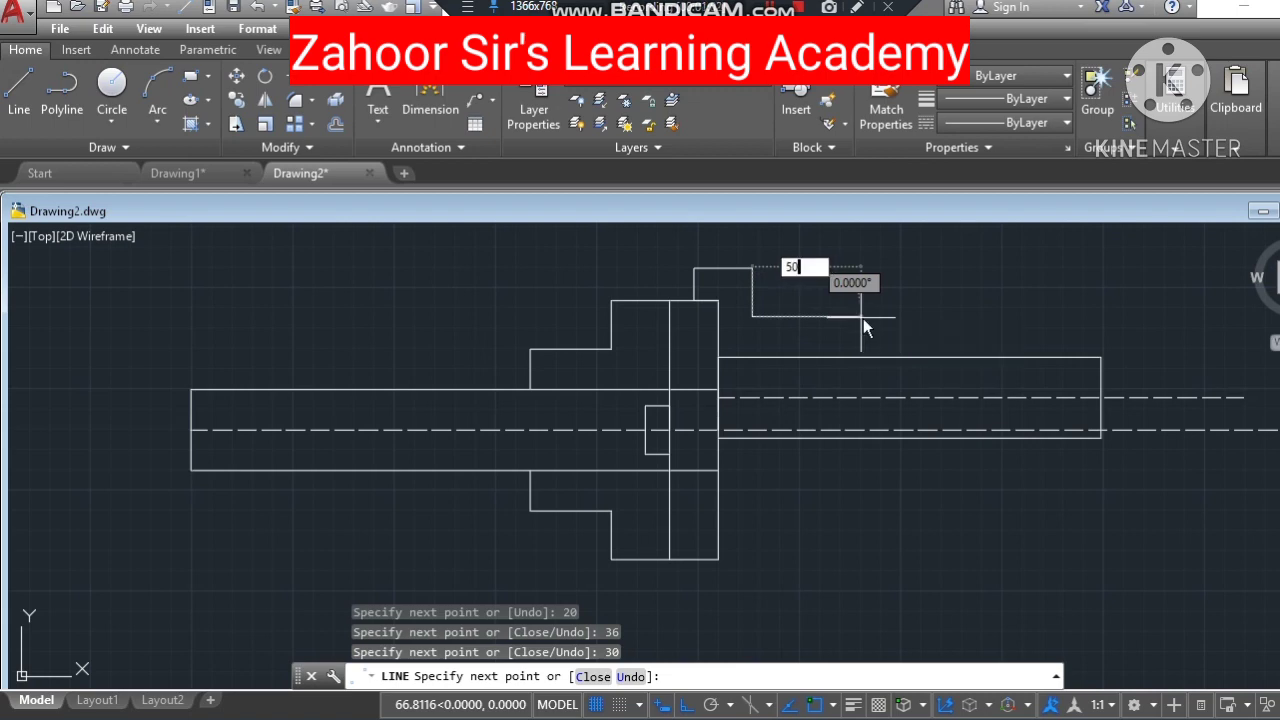
key("Return")
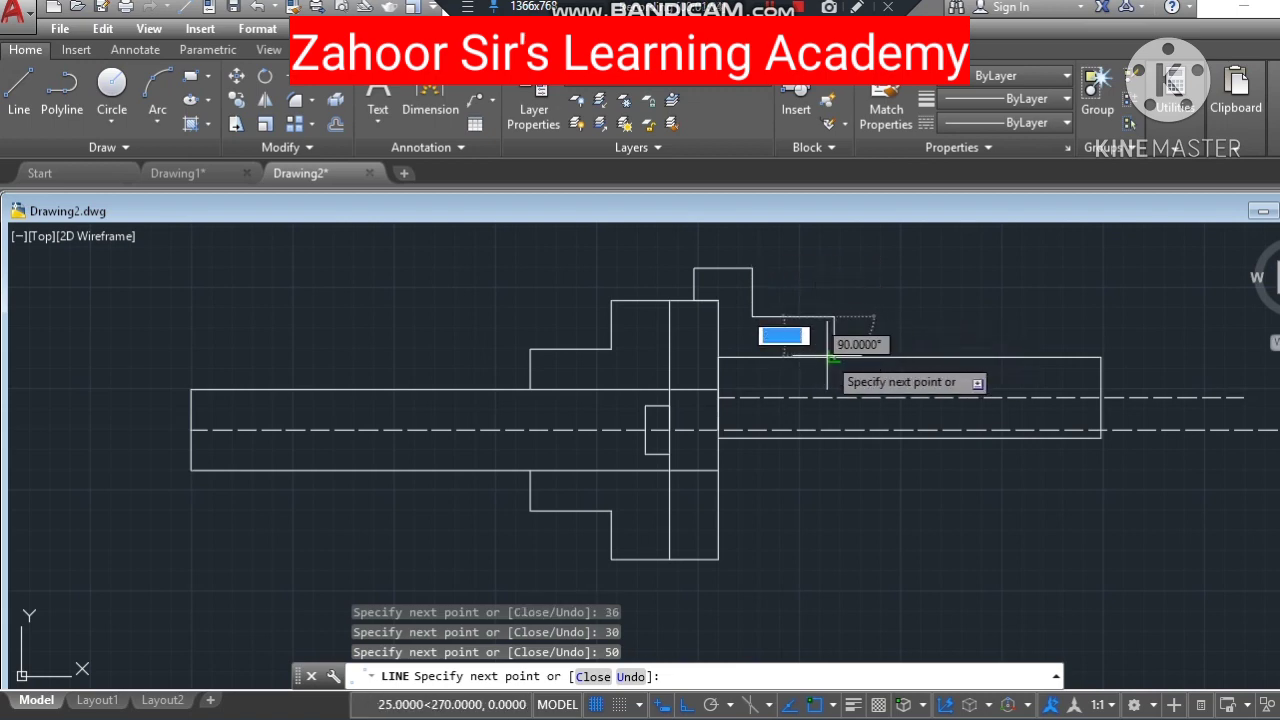
left_click(834, 357)
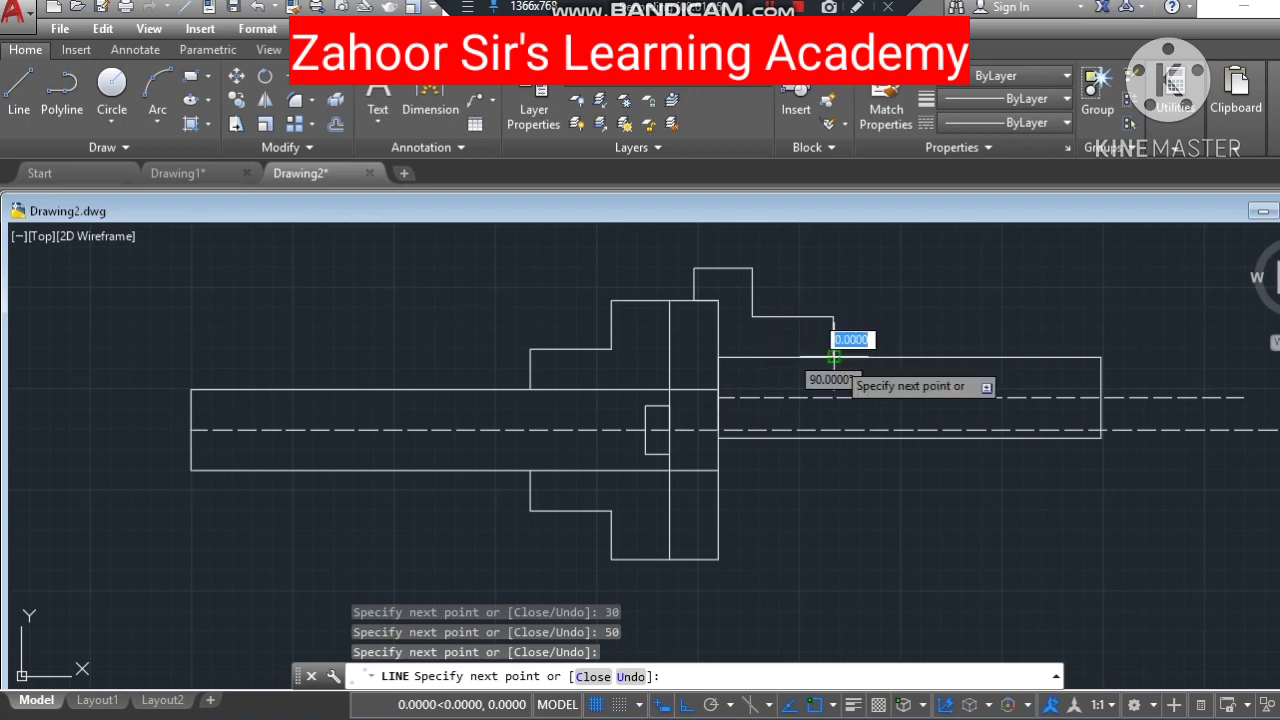
key("Escape")
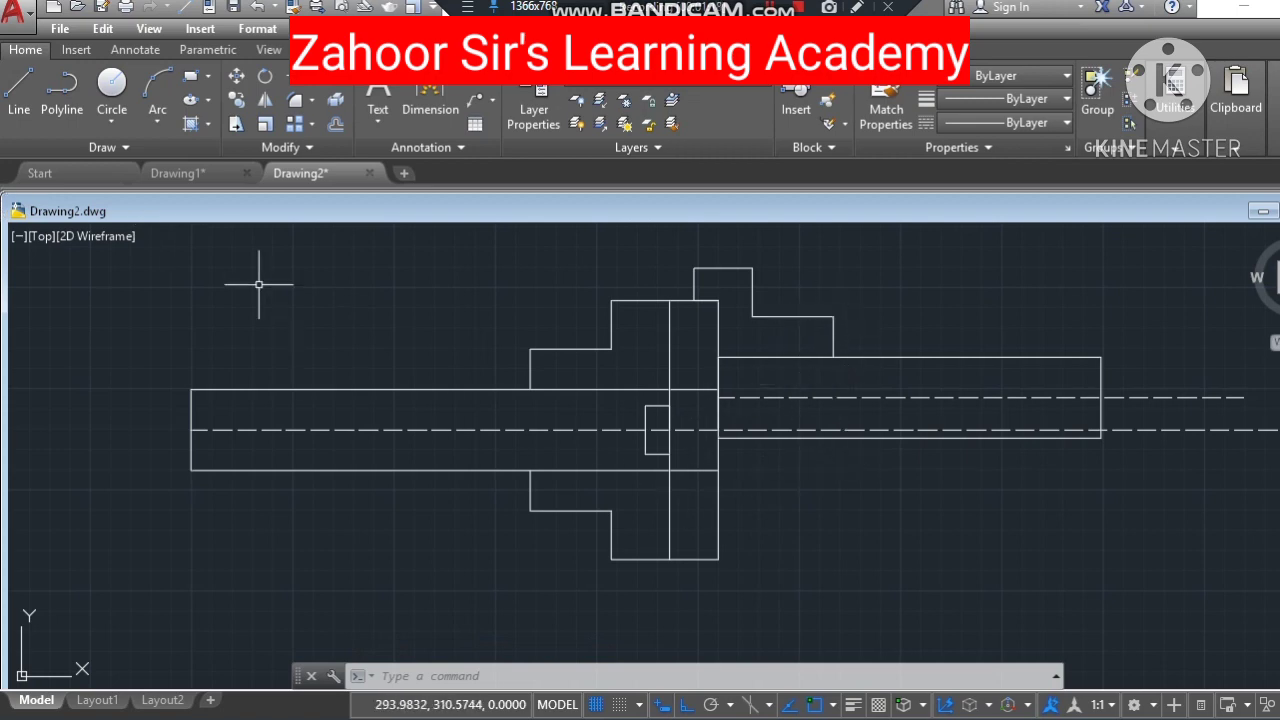
Step: Draw a line from the right hub outline's lower end across the right-hand shaft to its lower edge, continuing 25 units down
left_click(20, 100)
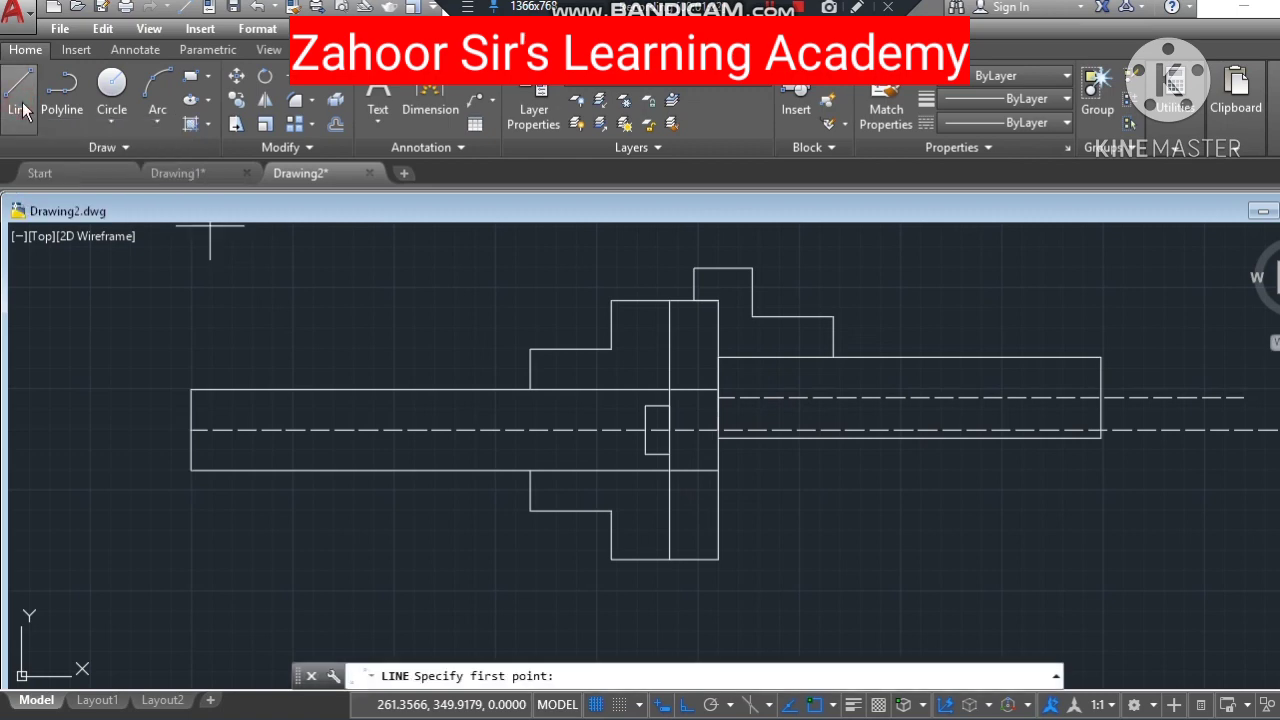
left_click(22, 110)
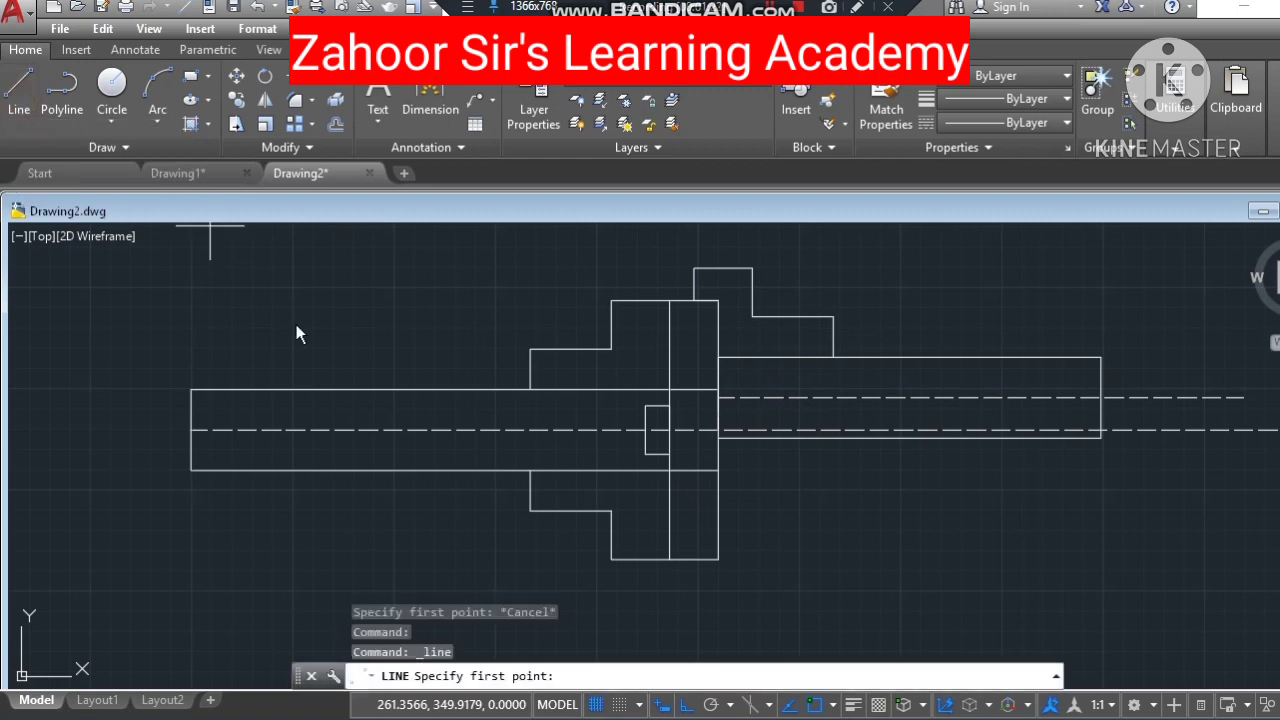
left_click(834, 357)
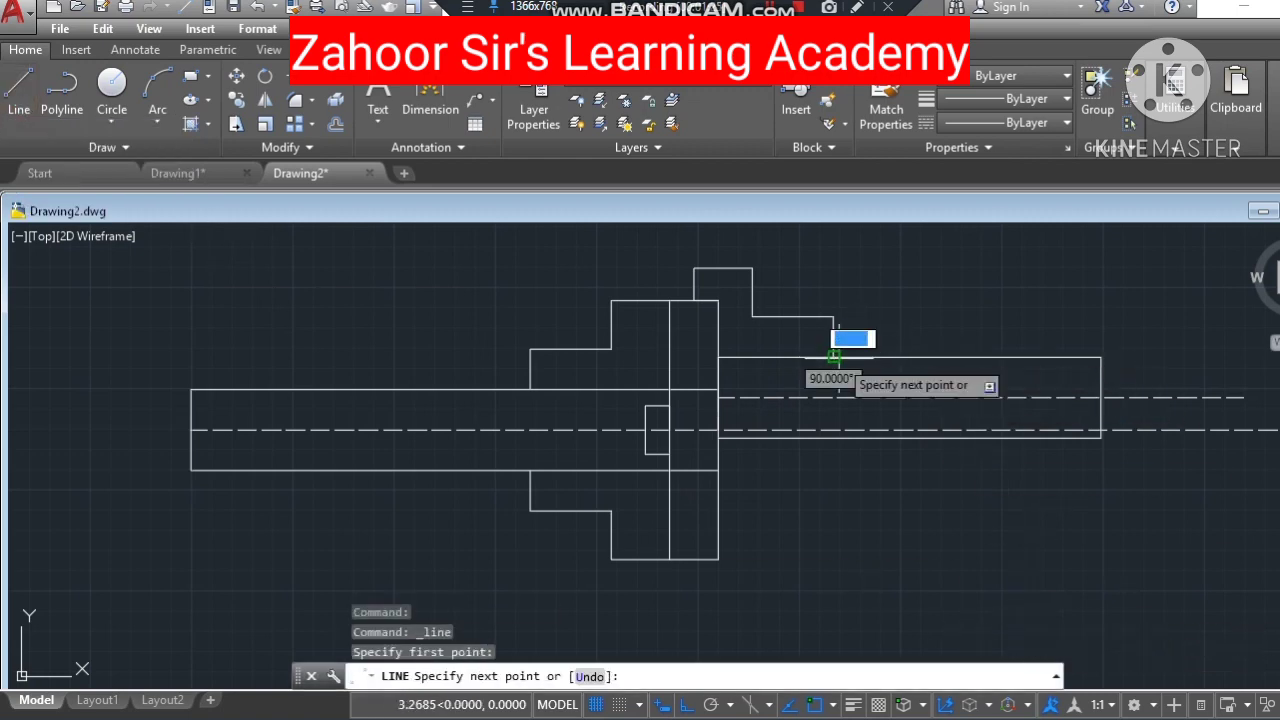
left_click(834, 438)
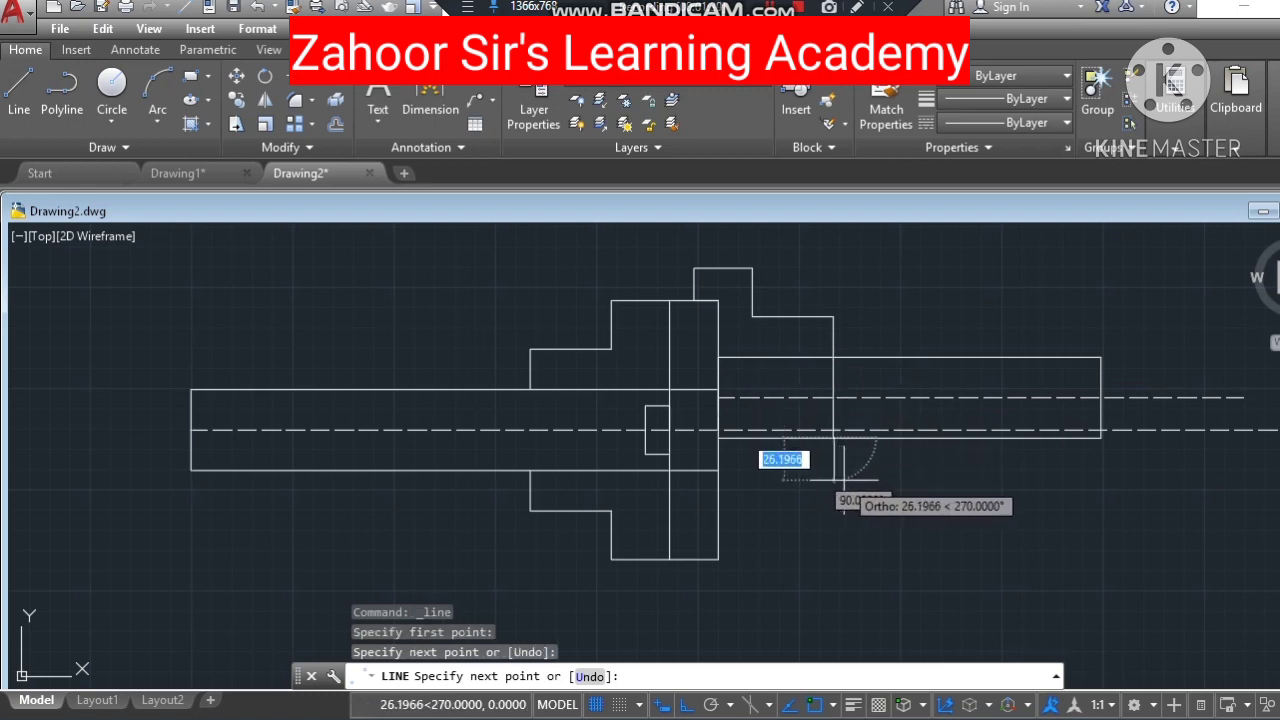
type("25")
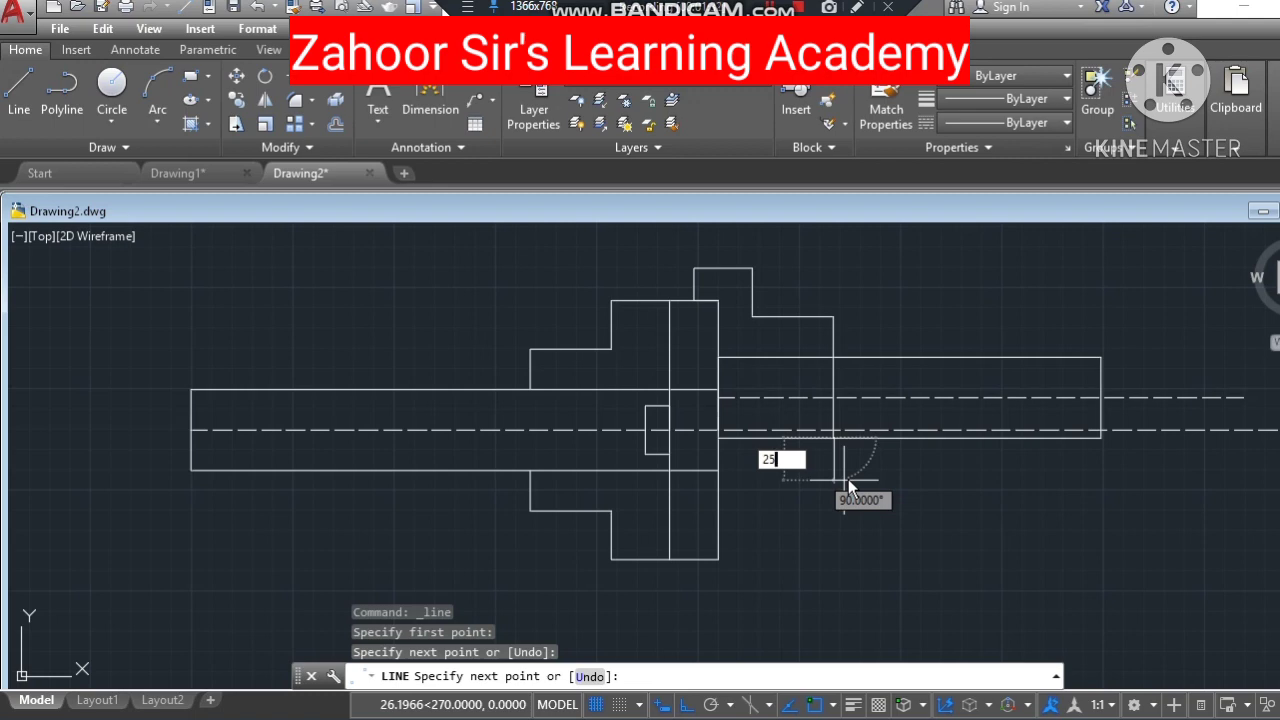
key("Return")
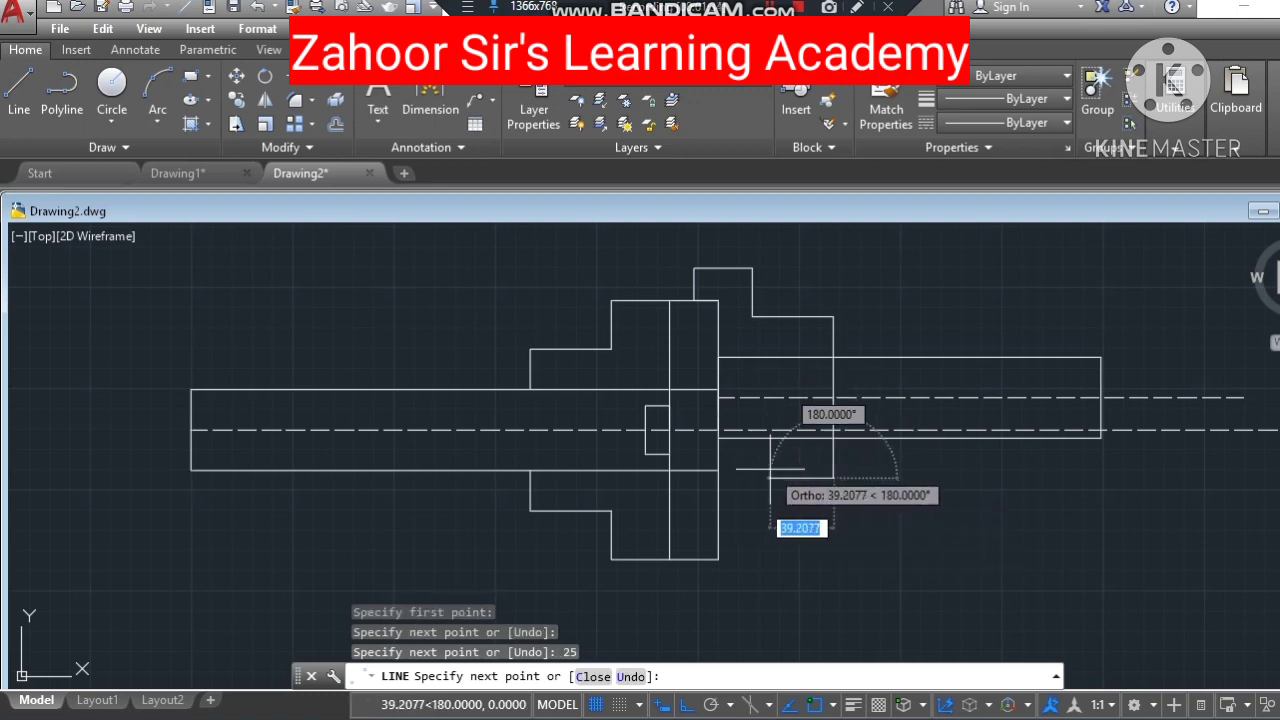
Step: Continue the right flange's lower outline 50 units left, 30 down and 36 left, ending the line there
type("50")
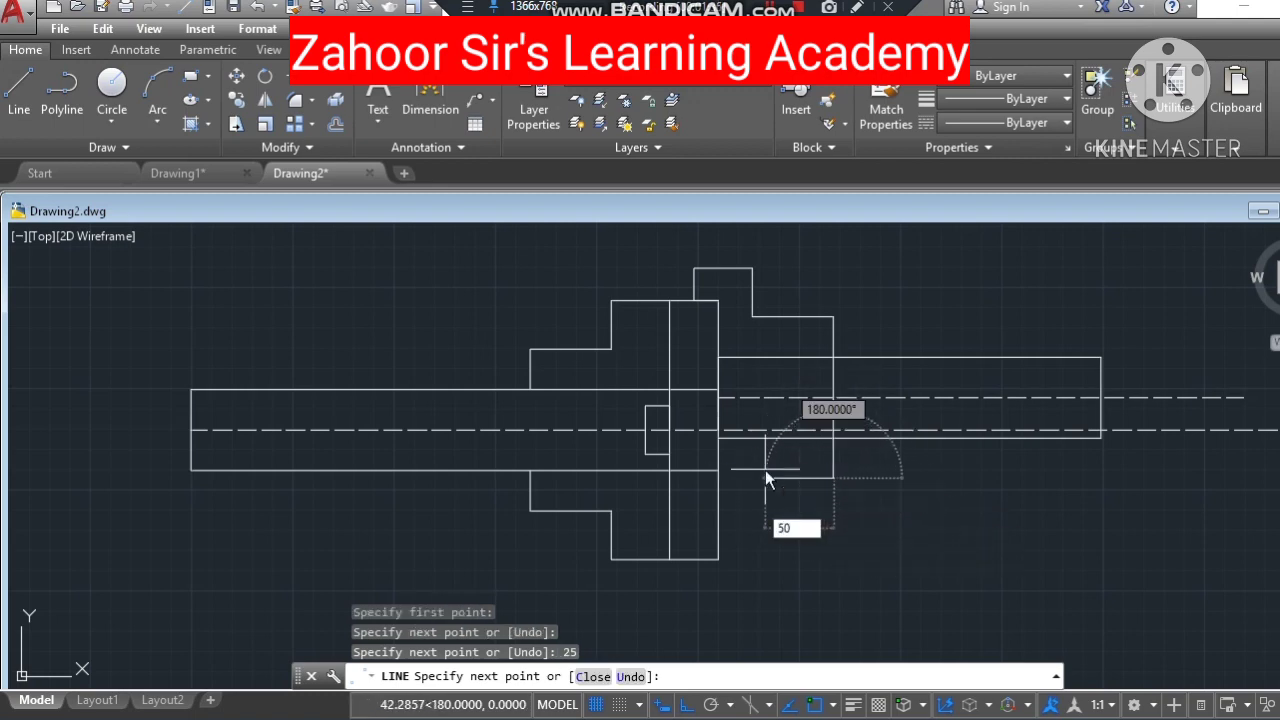
key("Return")
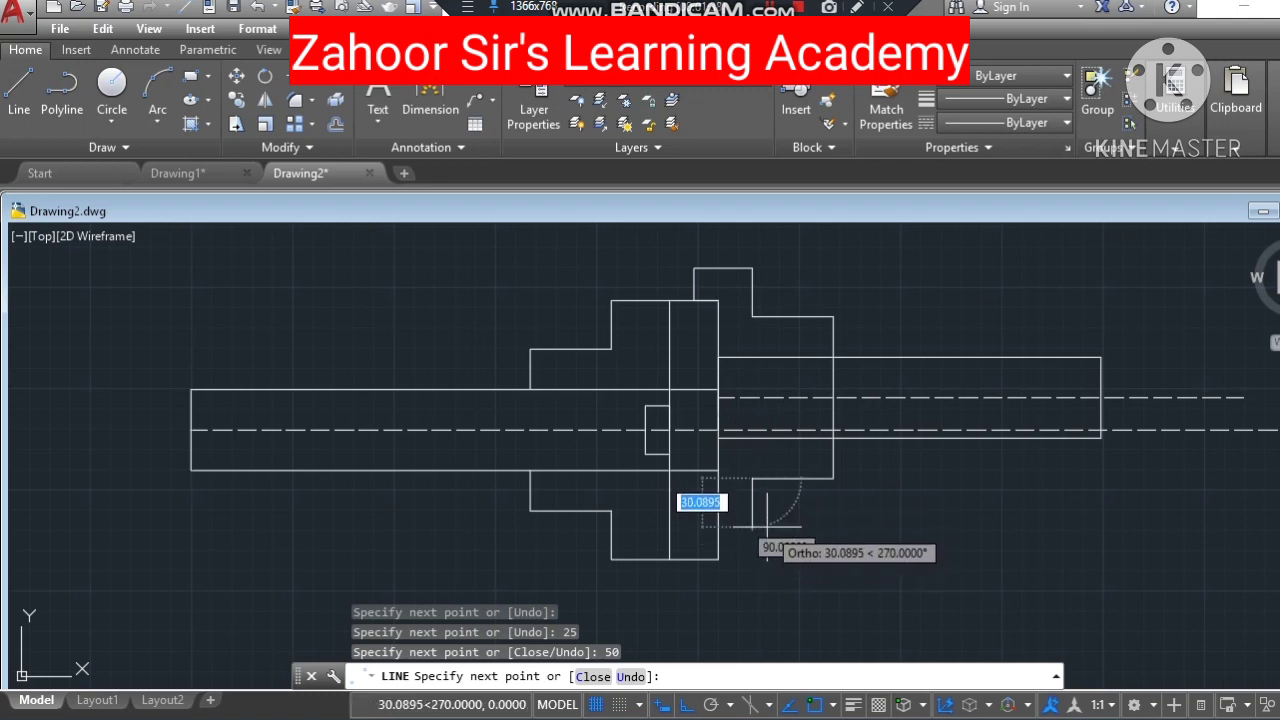
type("30")
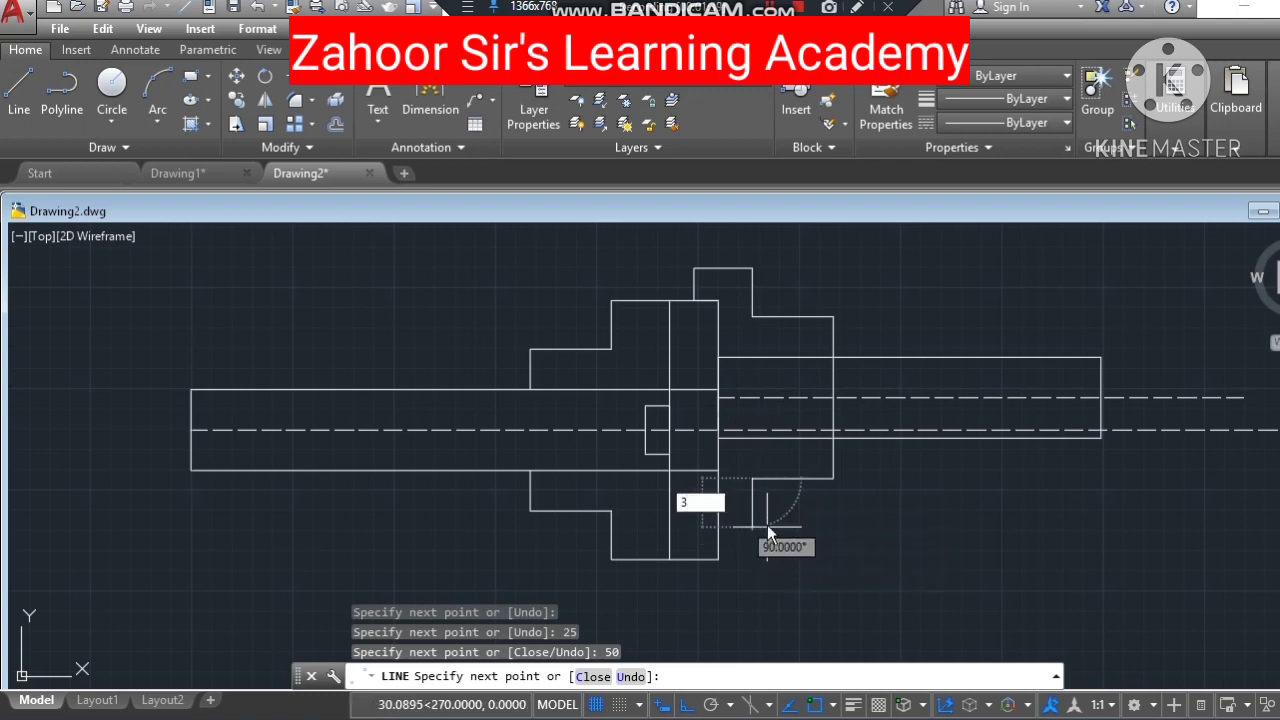
key("Return")
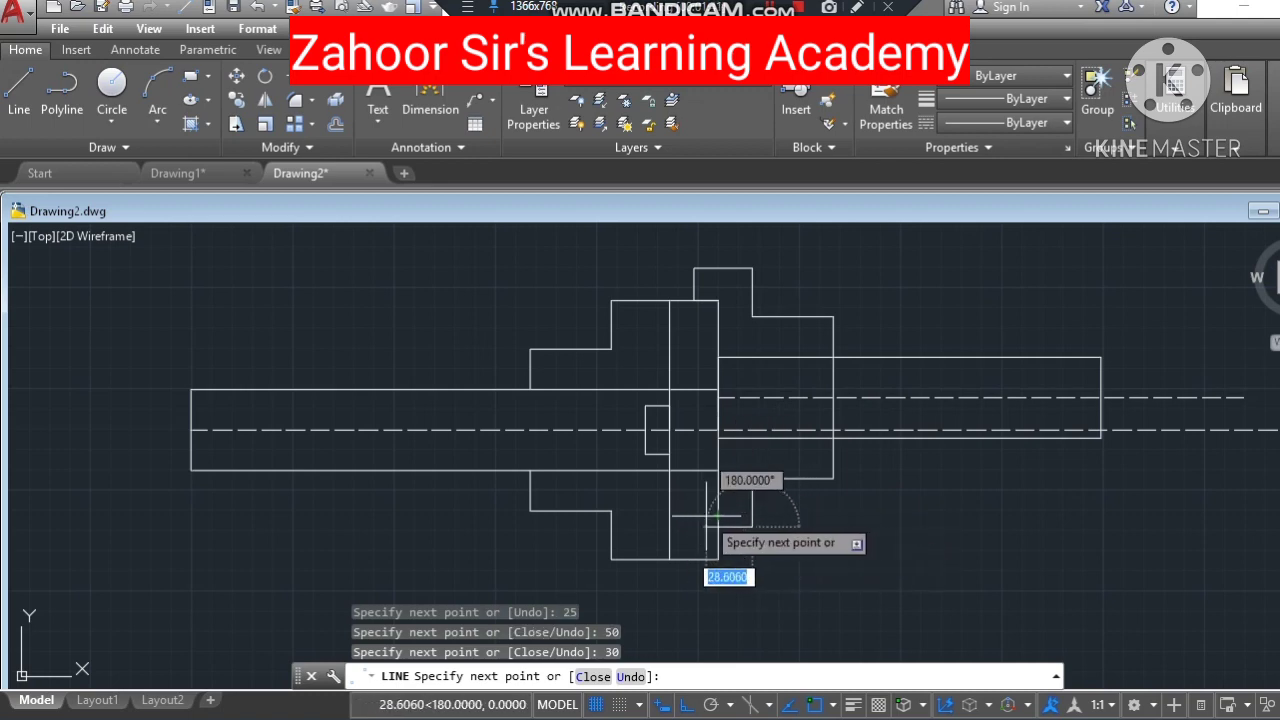
type("3")
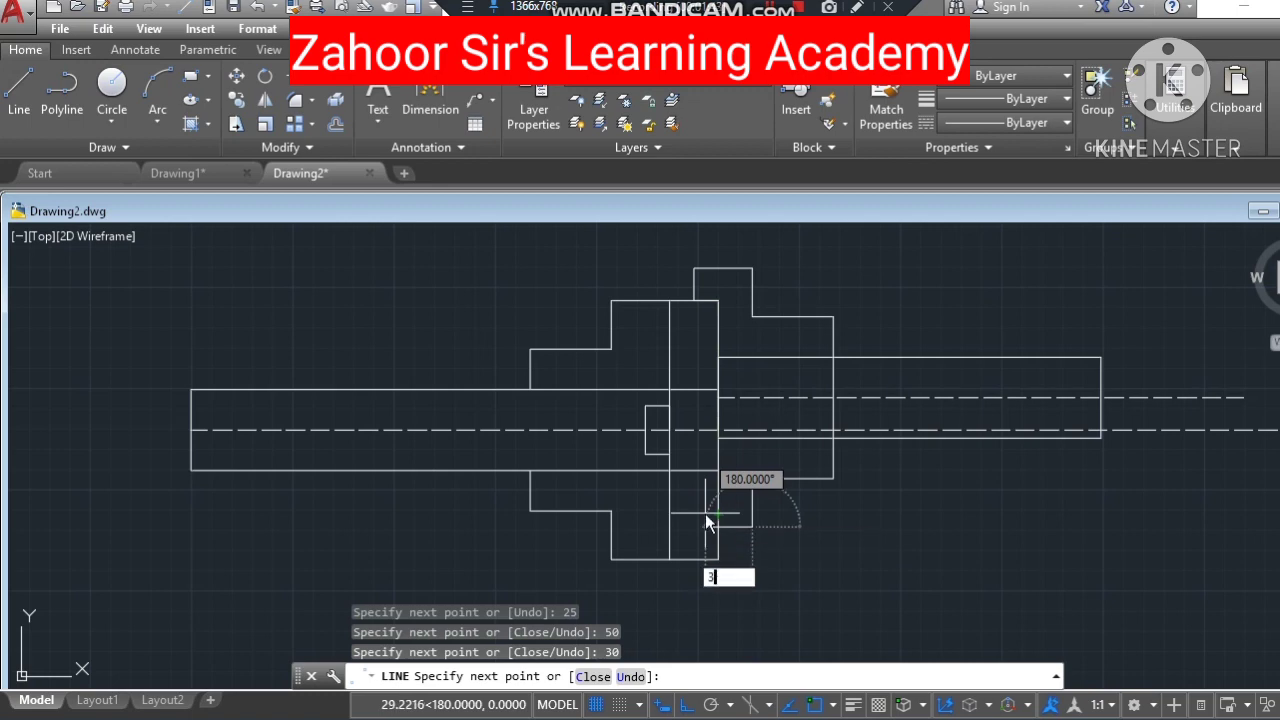
type("6")
key("Return")
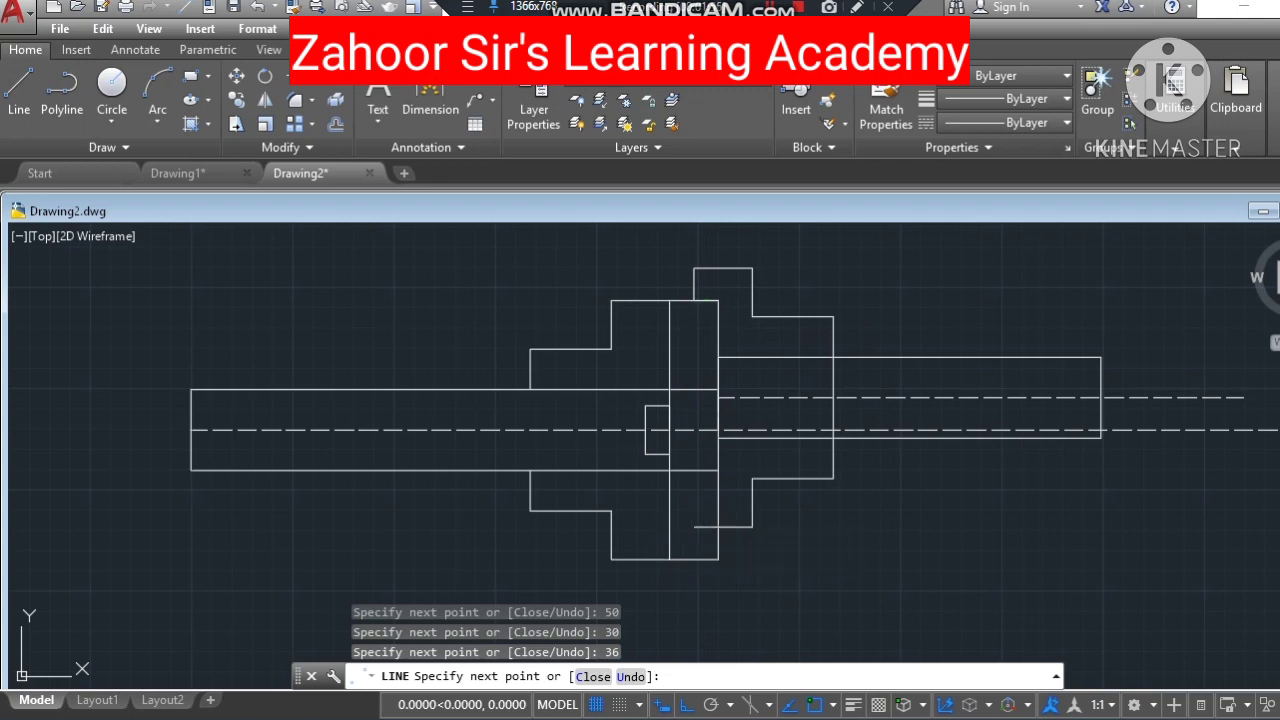
key("Escape")
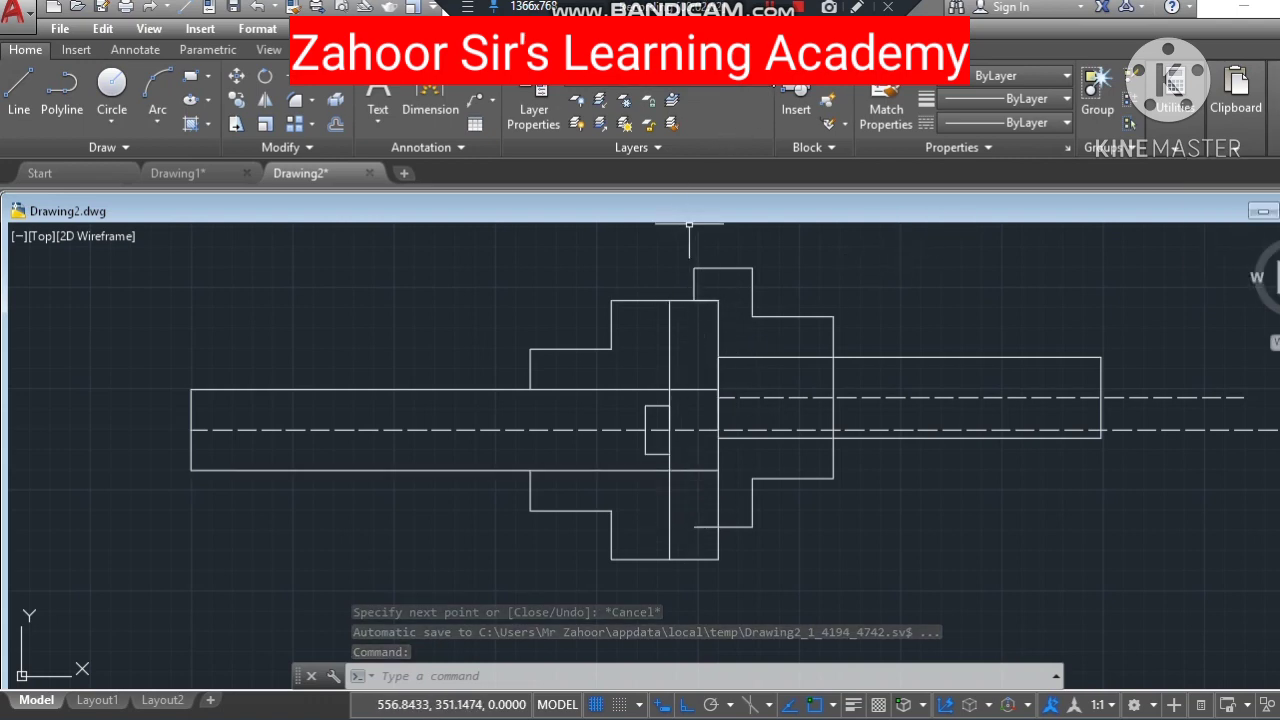
Step: On the dotted layer, draw a 140-unit vertical line from the right flange's upper-left outline end down to its lower-left outline end
left_click(740, 76)
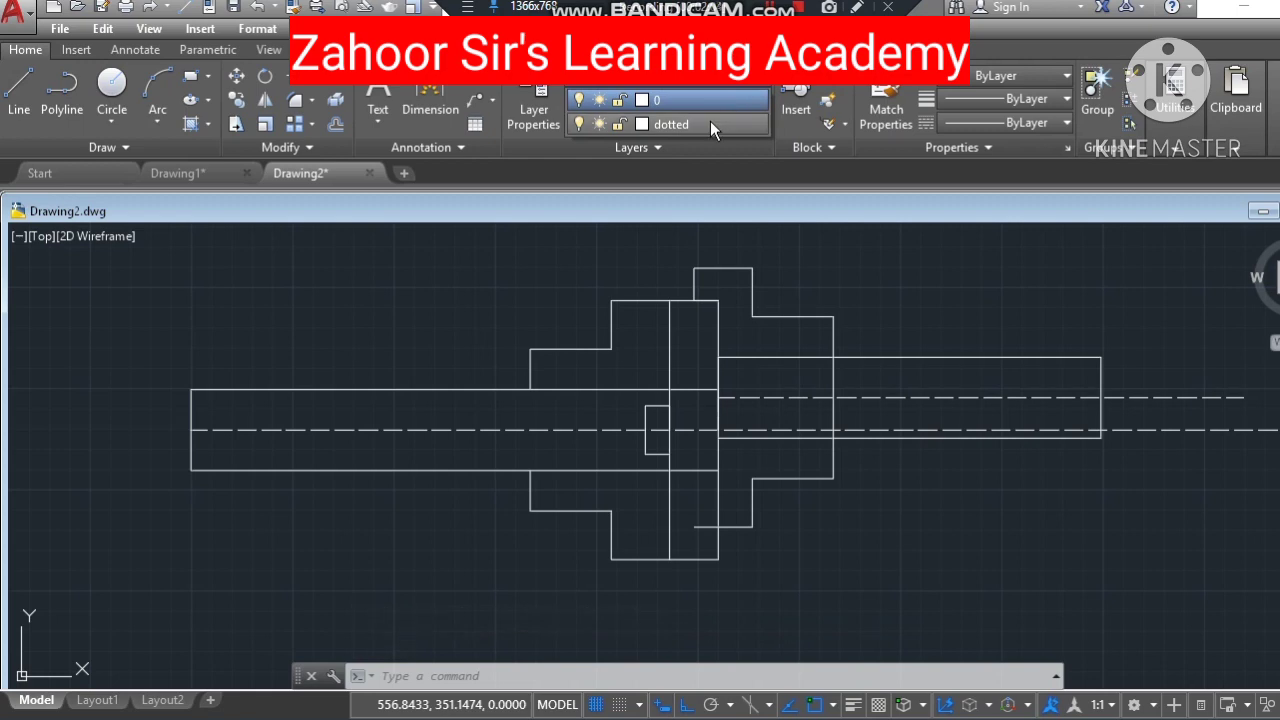
left_click(710, 124)
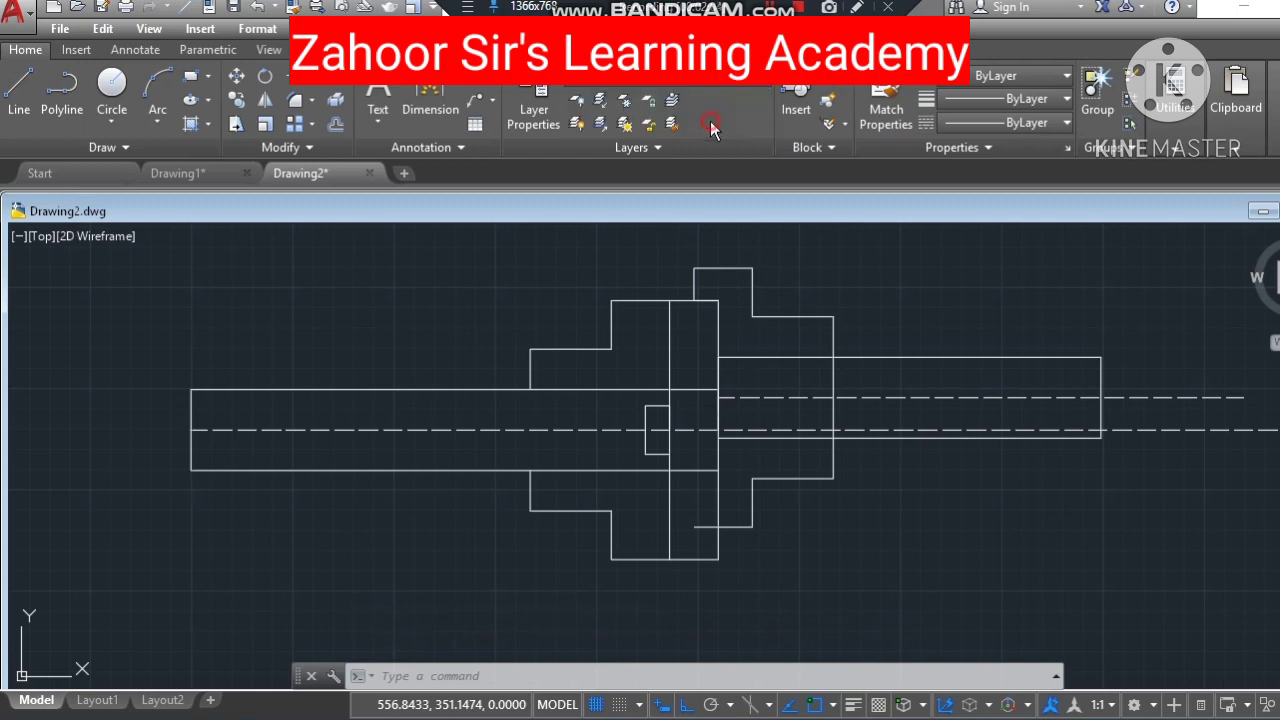
left_click(18, 88)
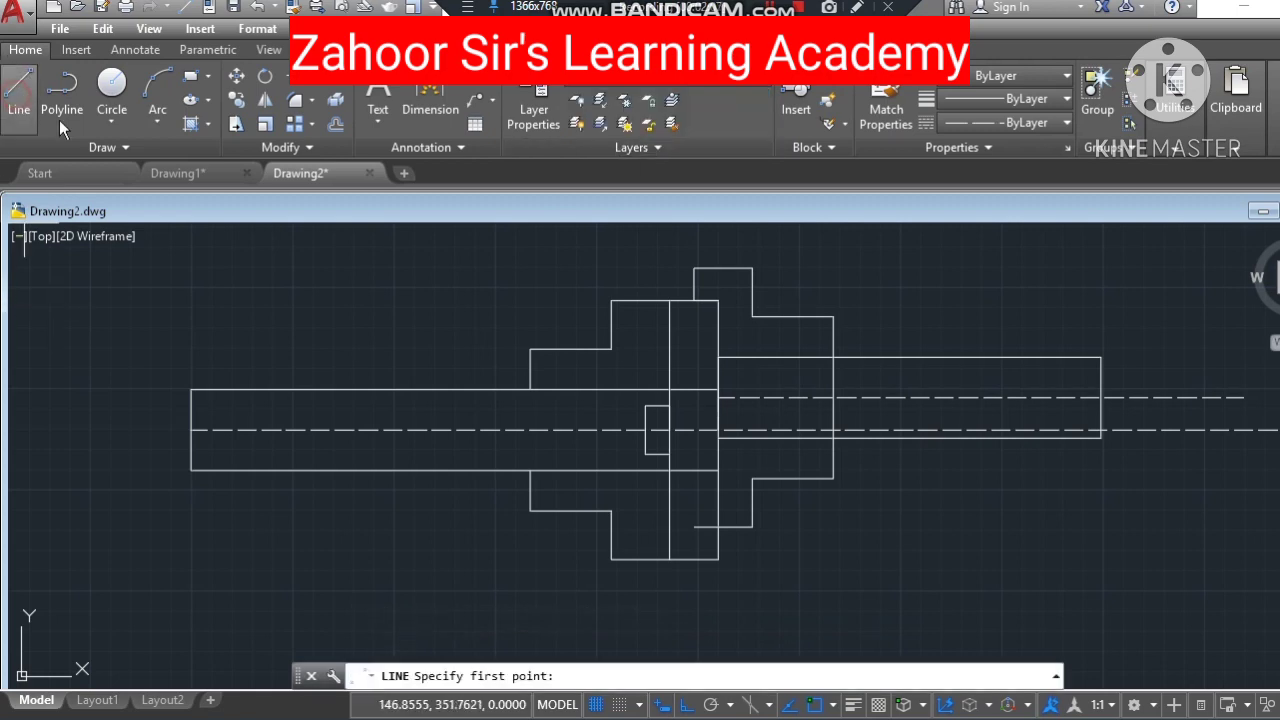
left_click(694, 300)
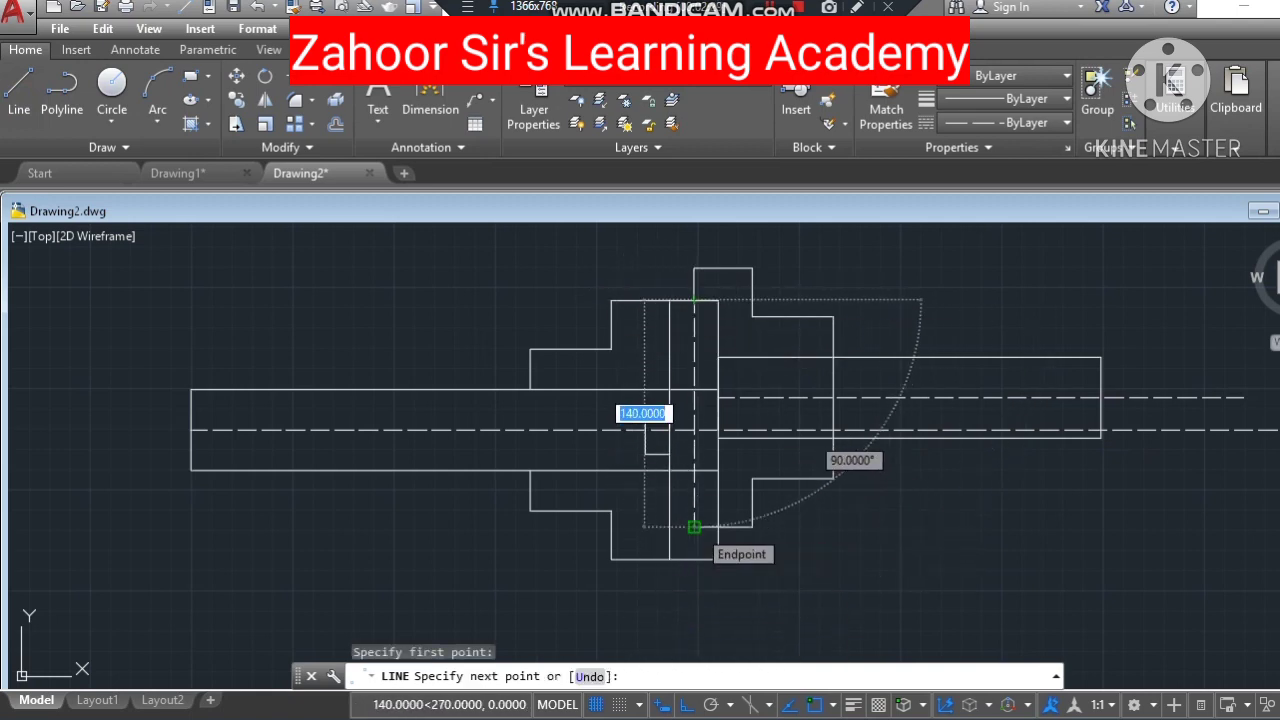
left_click(694, 526)
key("Escape")
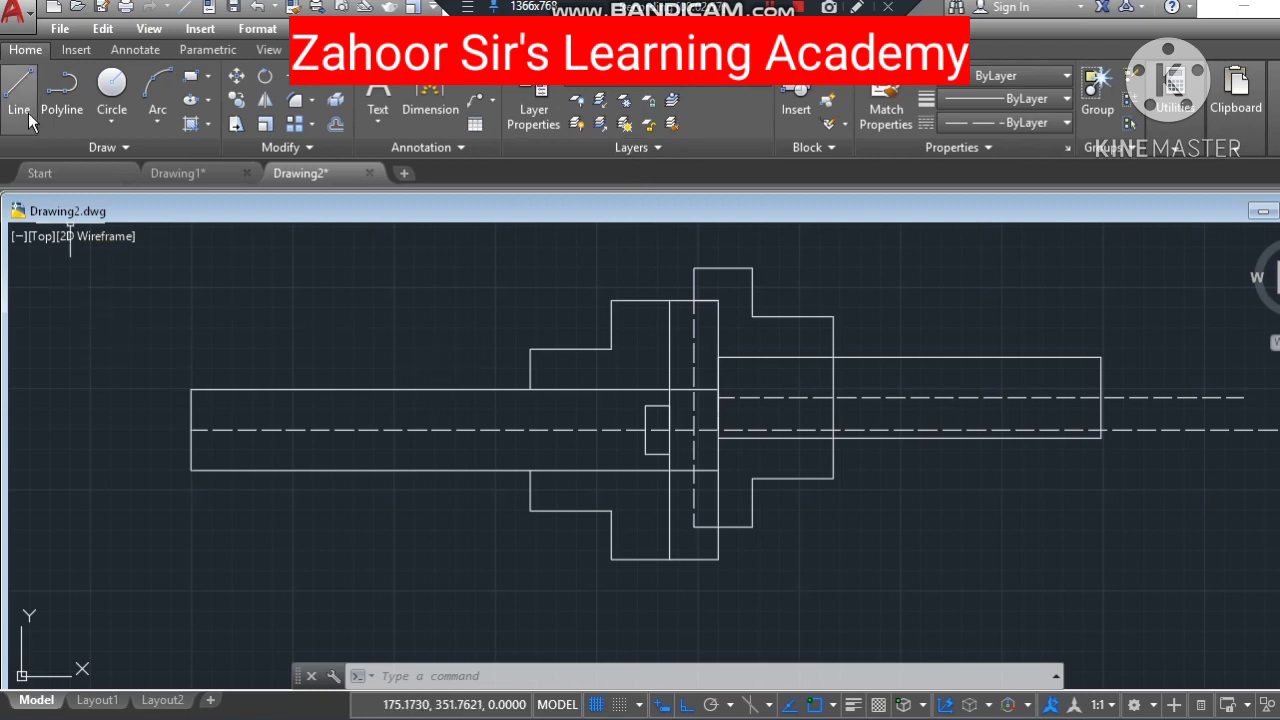
Step: On layer 0, draw a line 6 units left from the small rectangle's left-edge midpoint, then up and down to the left shaft's edges
left_click(745, 78)
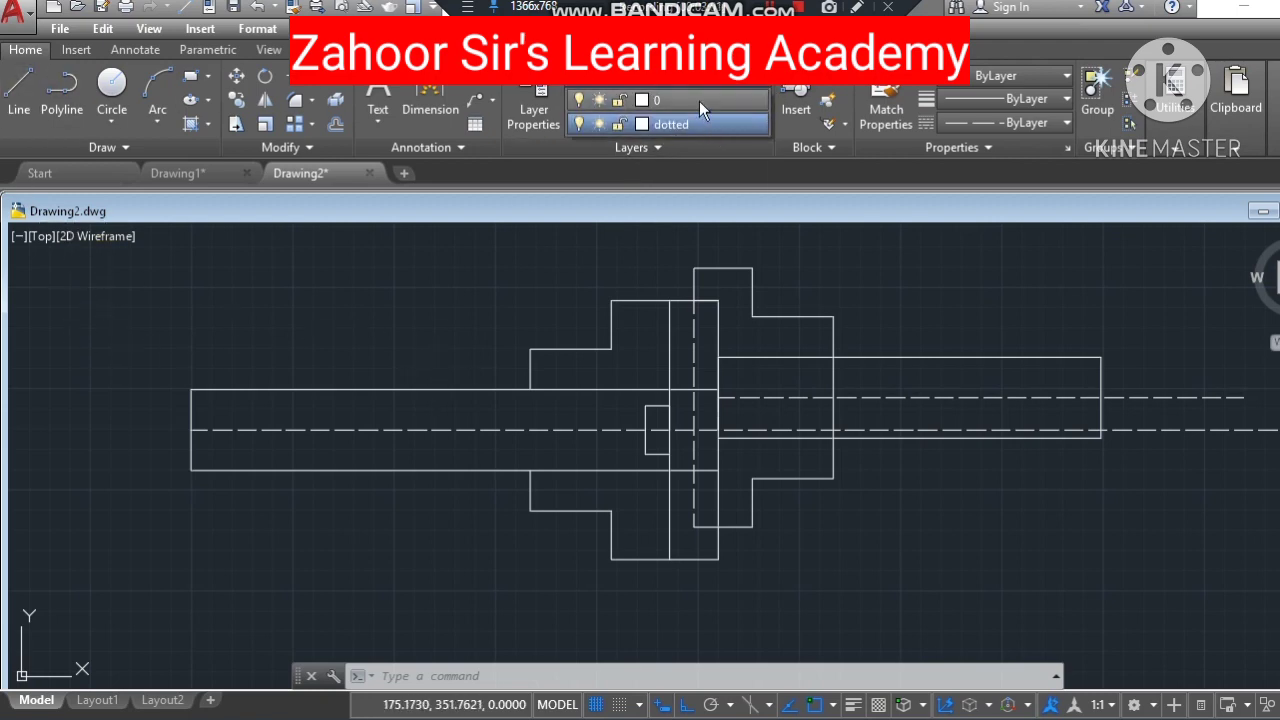
left_click(699, 101)
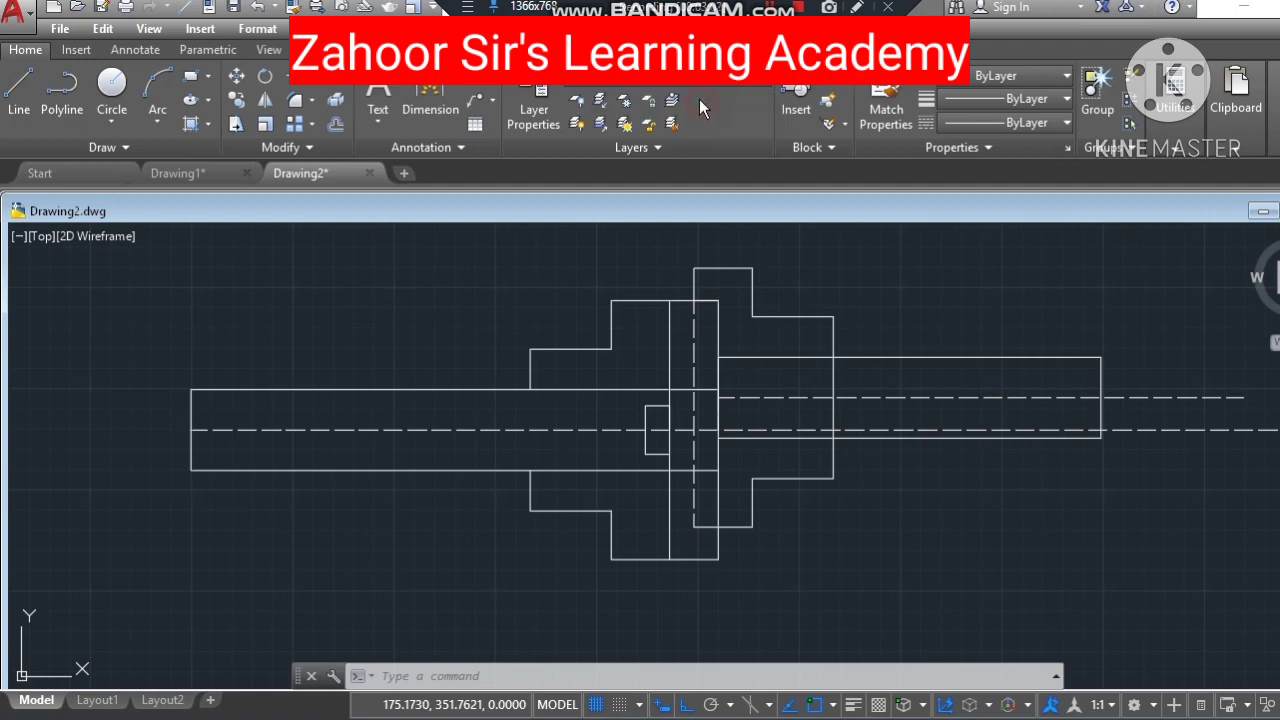
left_click(18, 92)
left_click(645, 430)
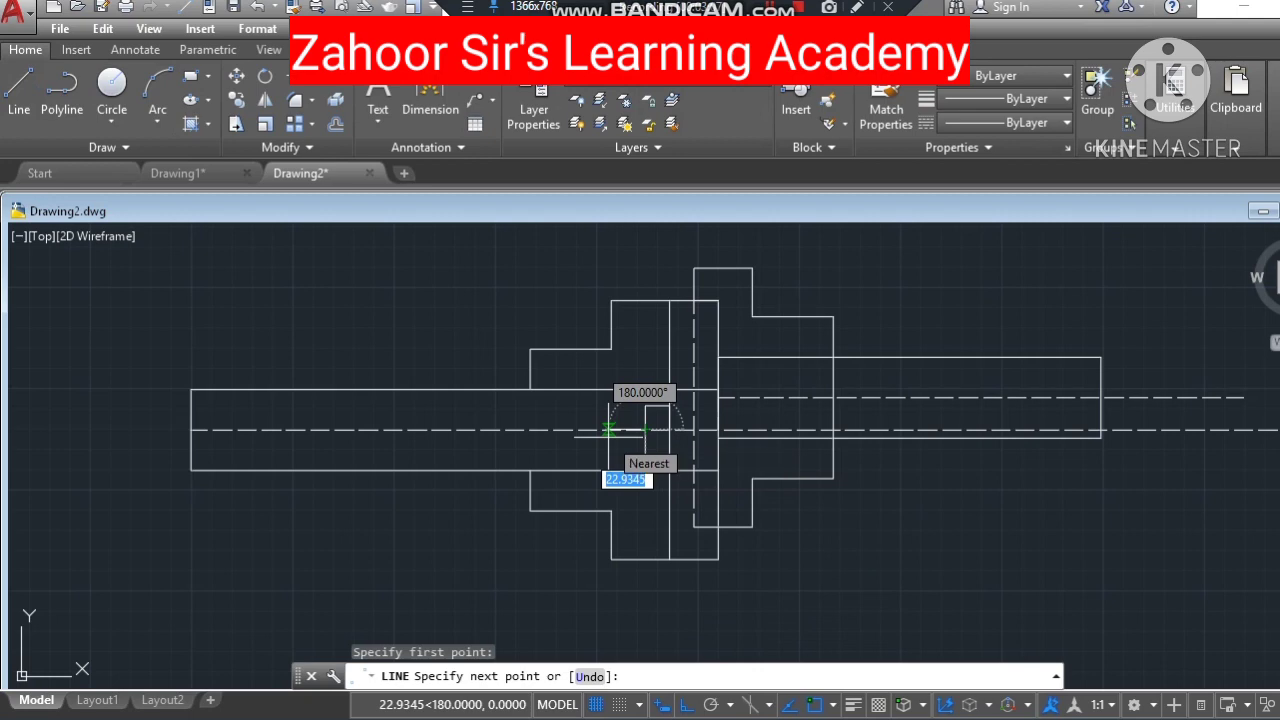
type("6")
key("Return")
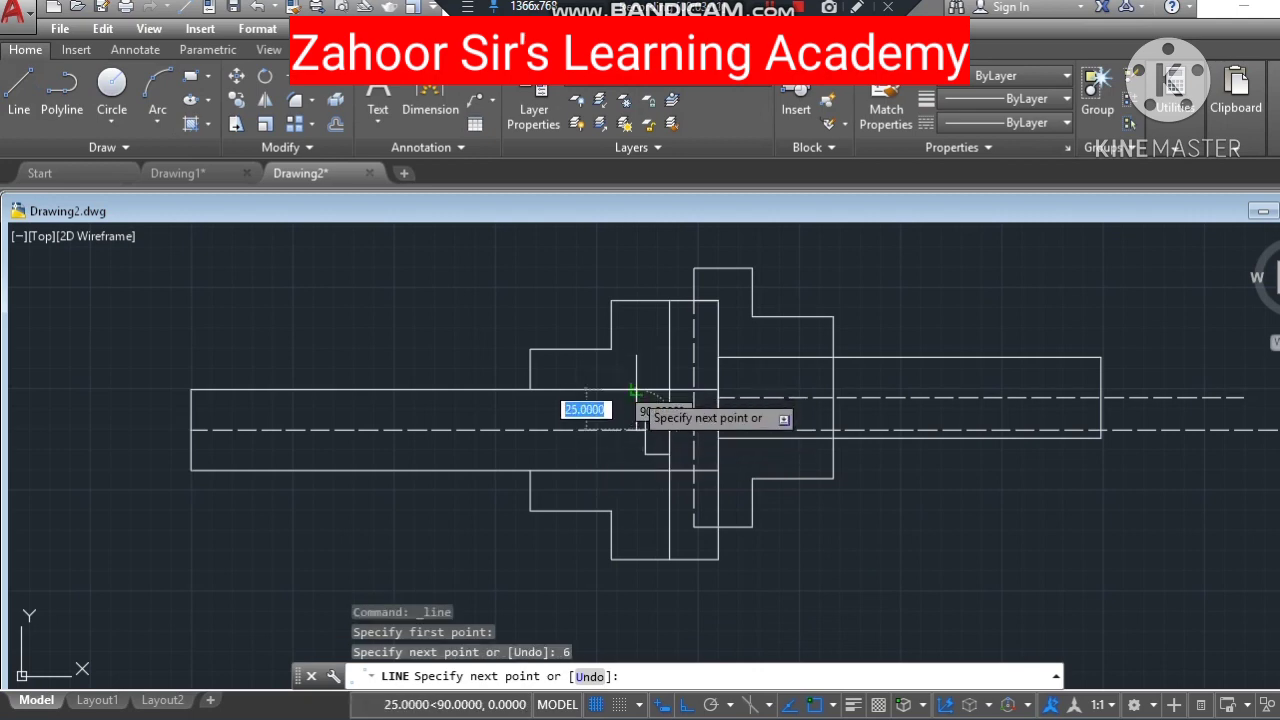
left_click(634, 391)
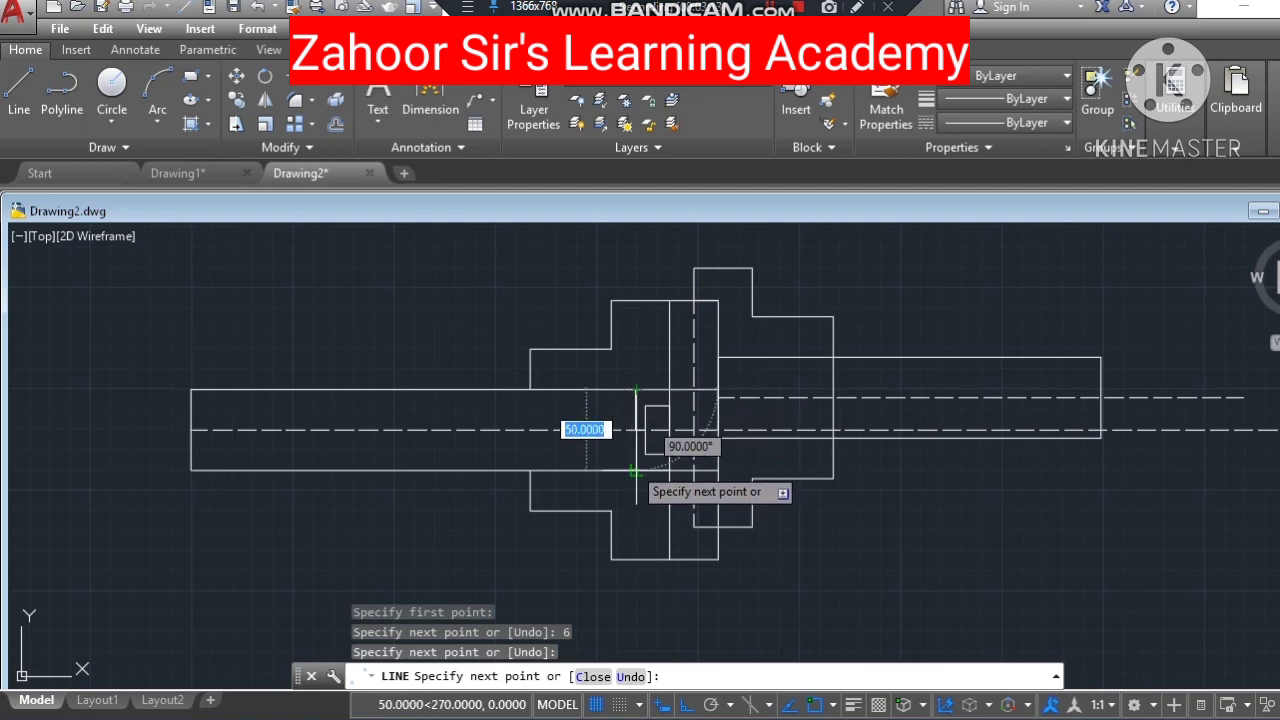
left_click(634, 470)
key("Escape")
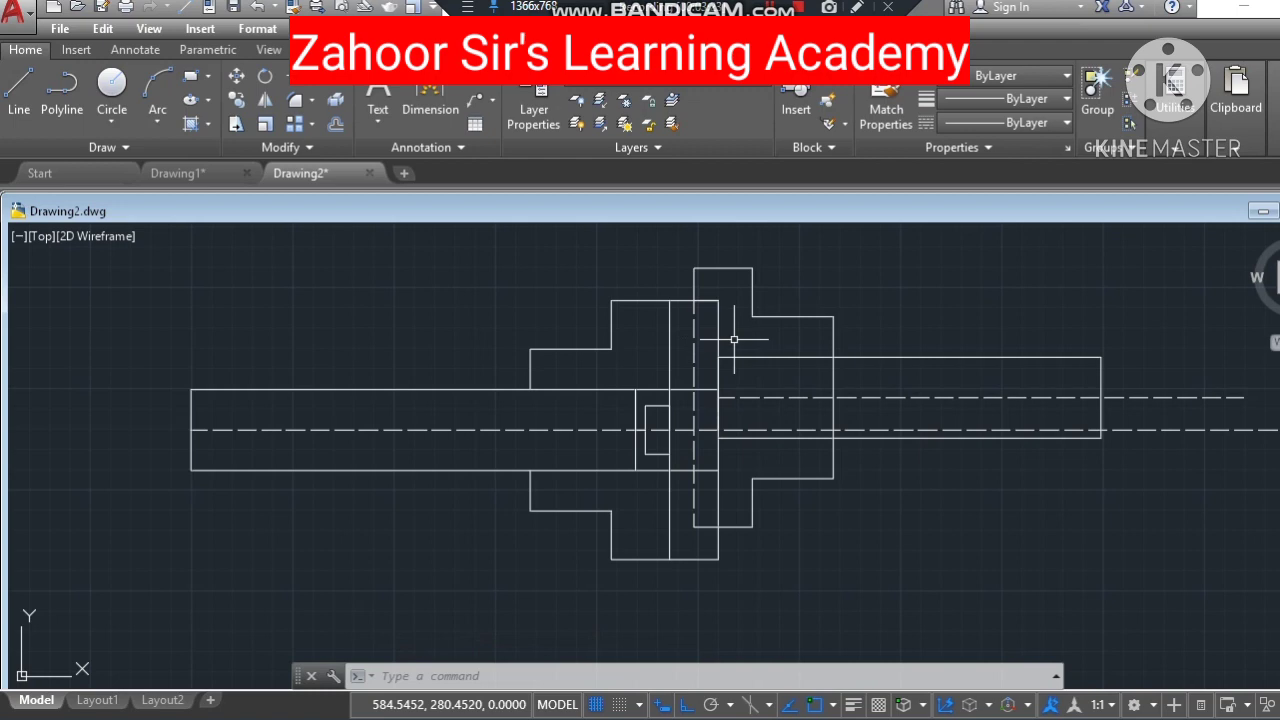
Step: Try to draw a line 6 units right from the right flange's top-edge midpoint, then straight down to its bottom edge
left_click(20, 110)
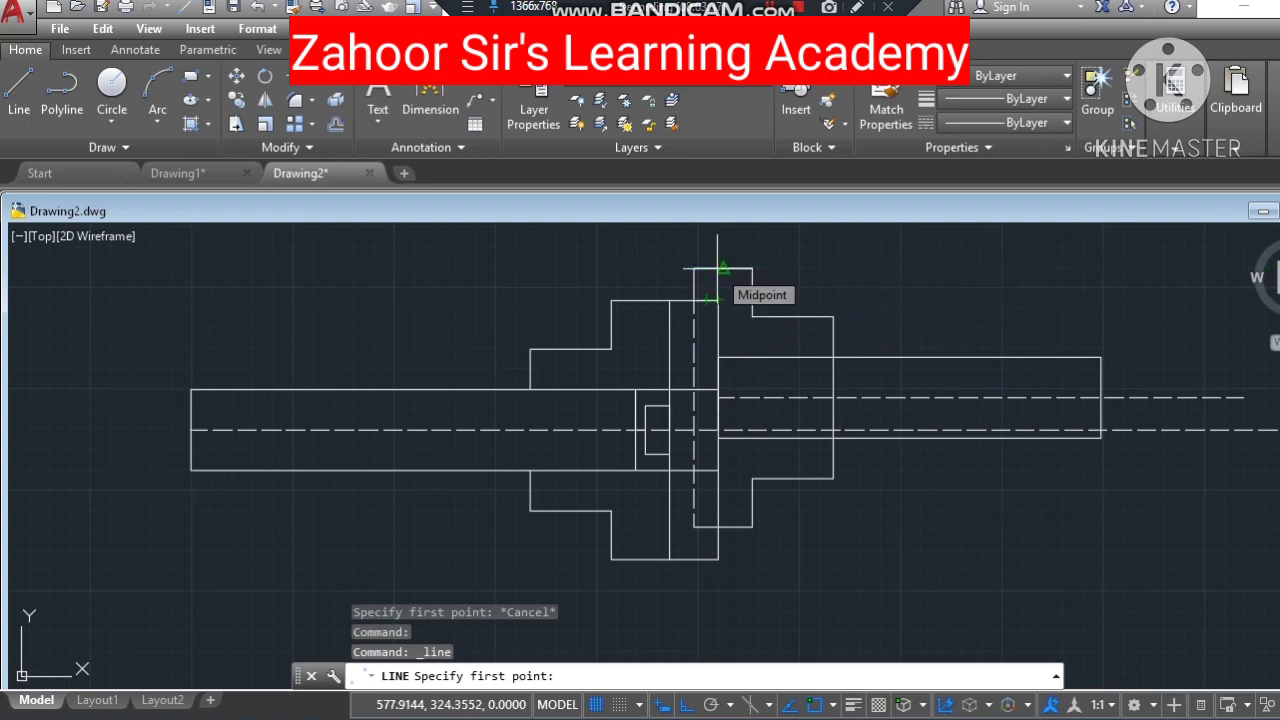
left_click(718, 268)
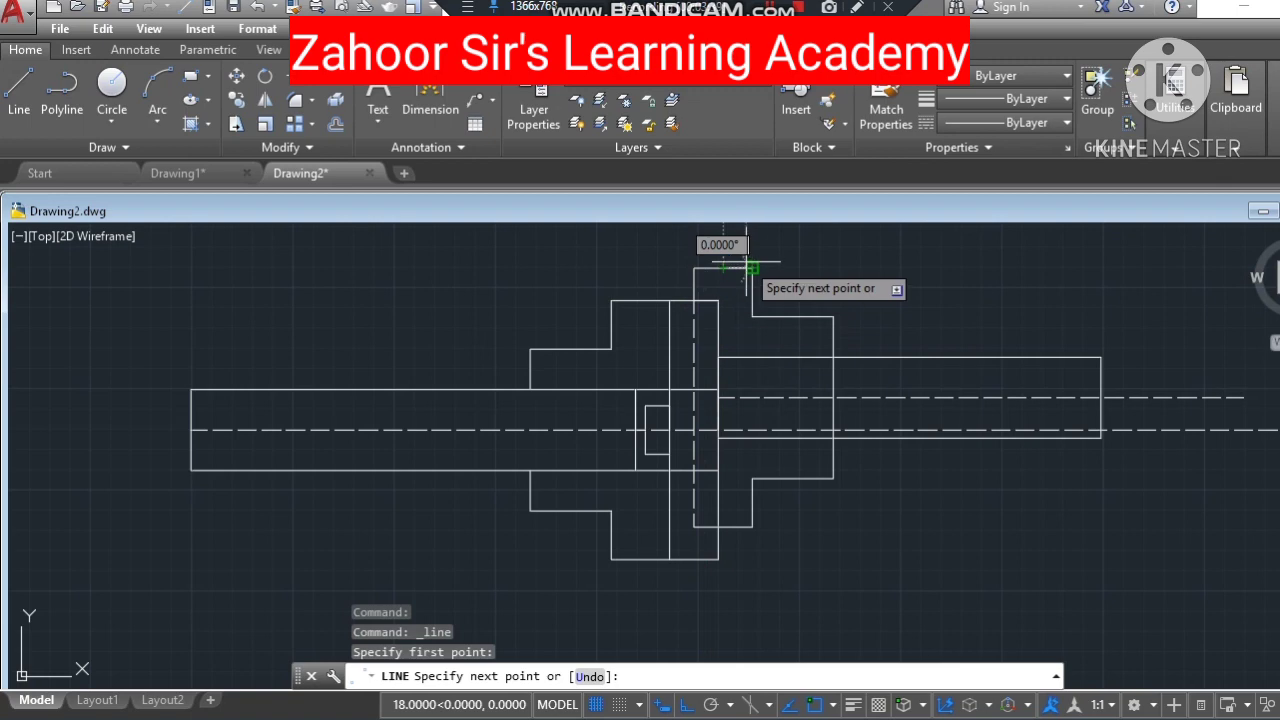
type("6")
key("Return")
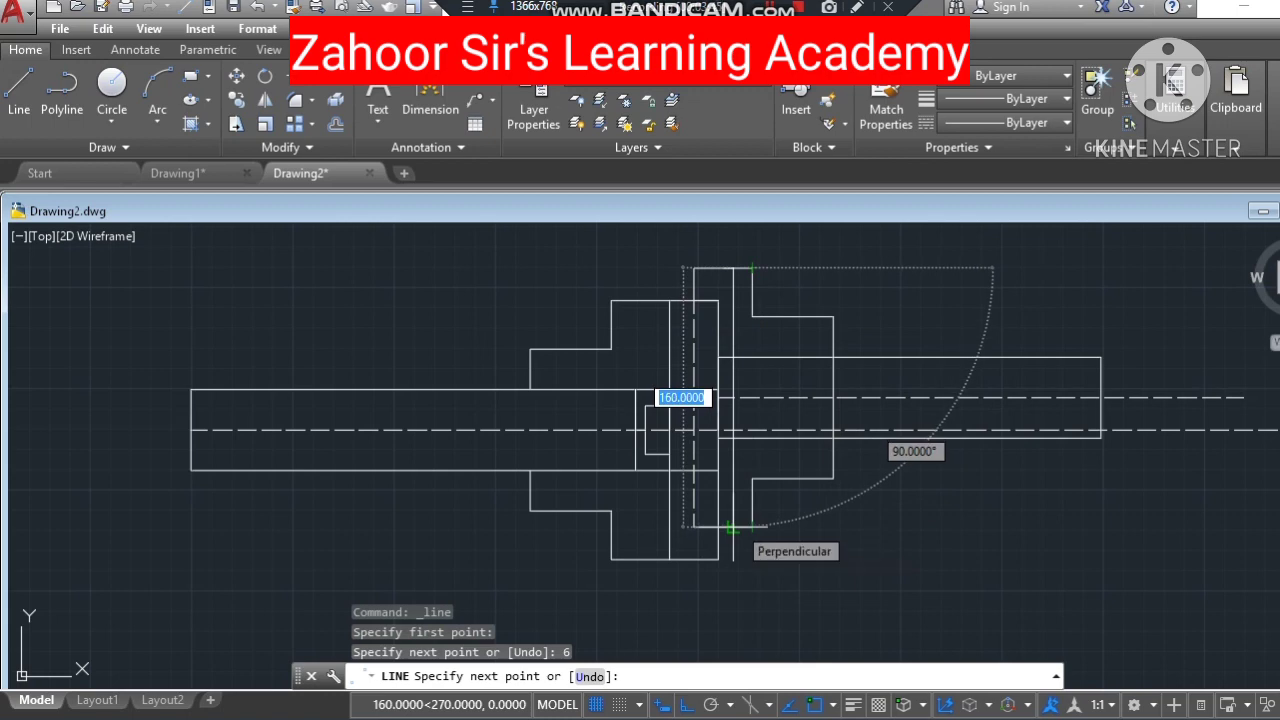
left_click(732, 527)
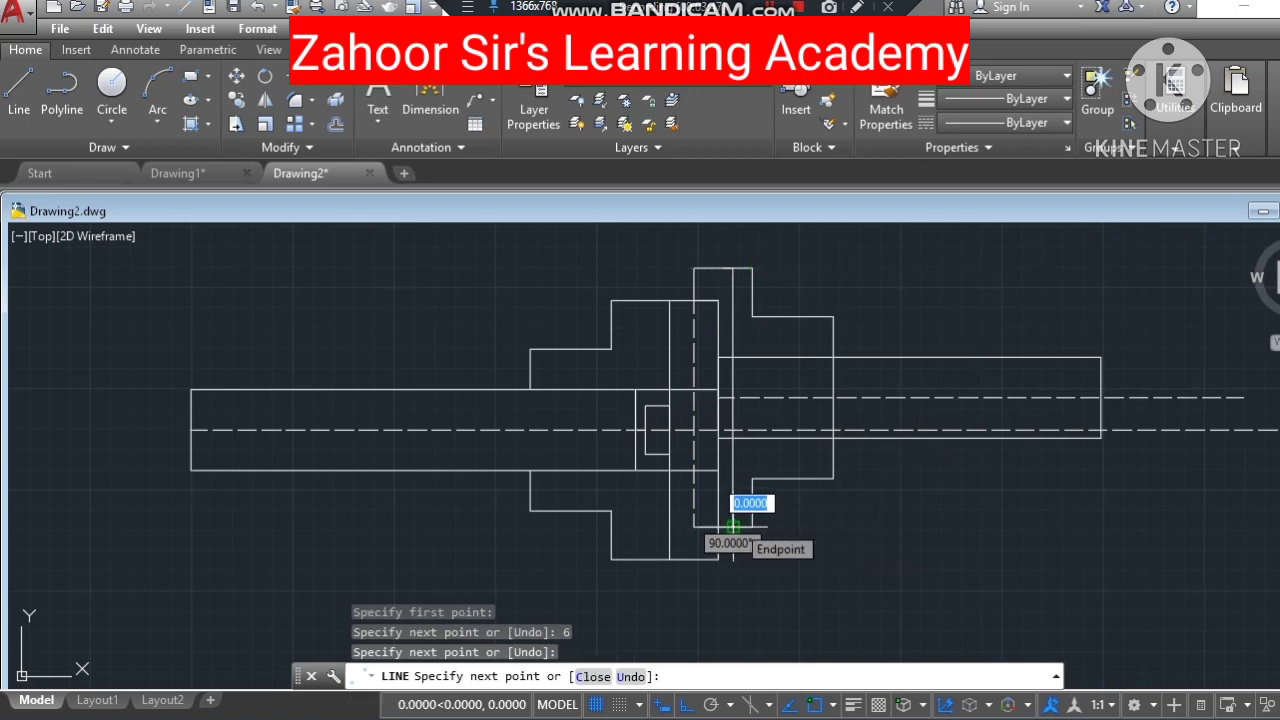
key("Escape")
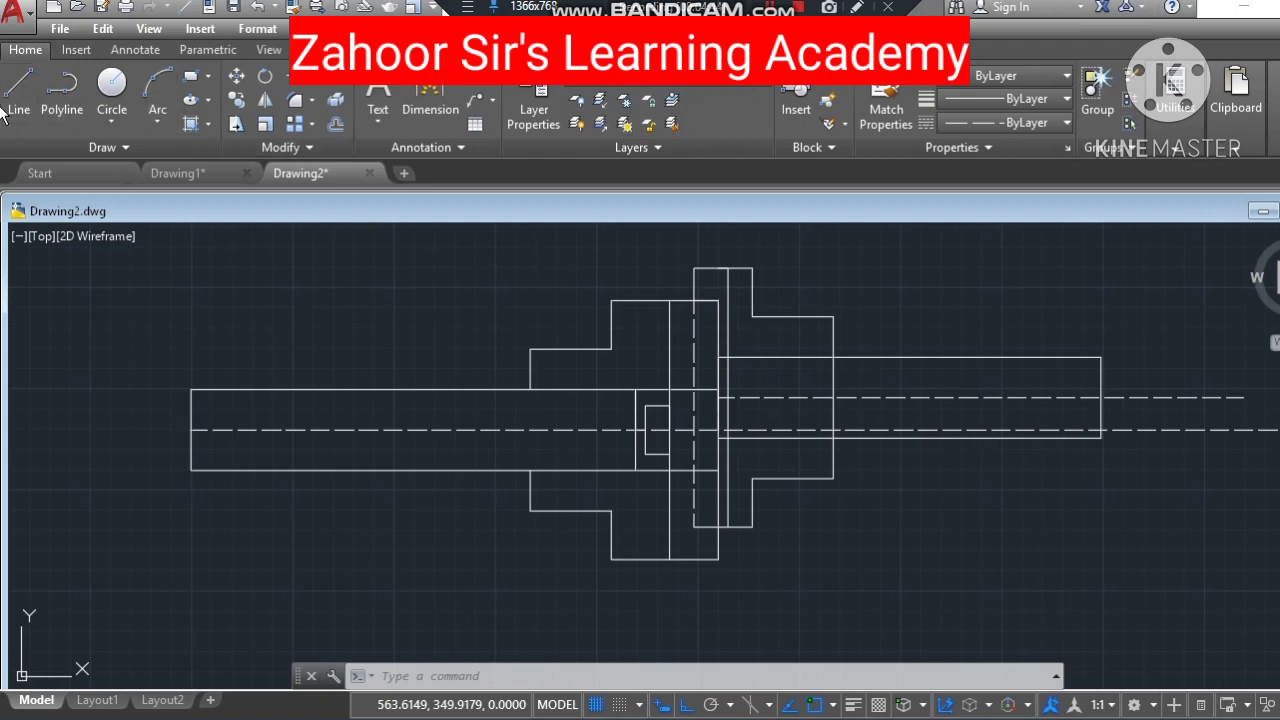
Step: Draw a dashed vertical line from the left flange's upper-right corner up 20 units to the right flange's top edge
left_click(718, 300)
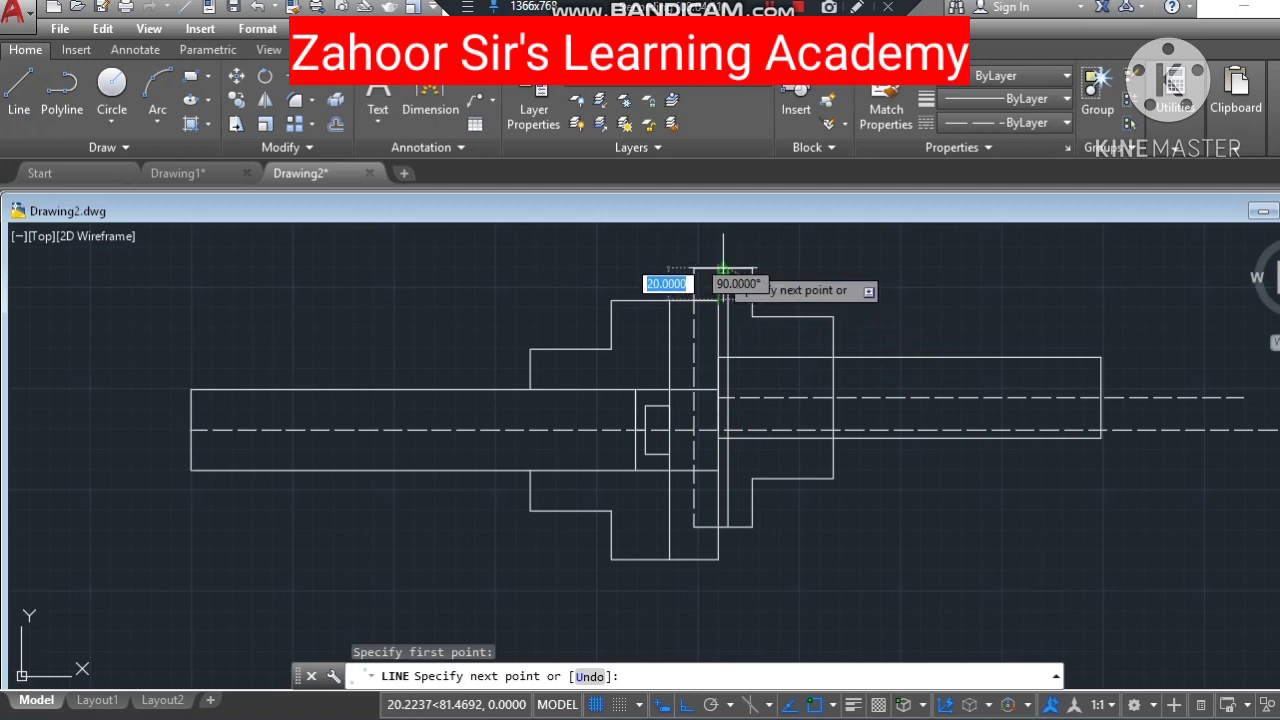
left_click(718, 268)
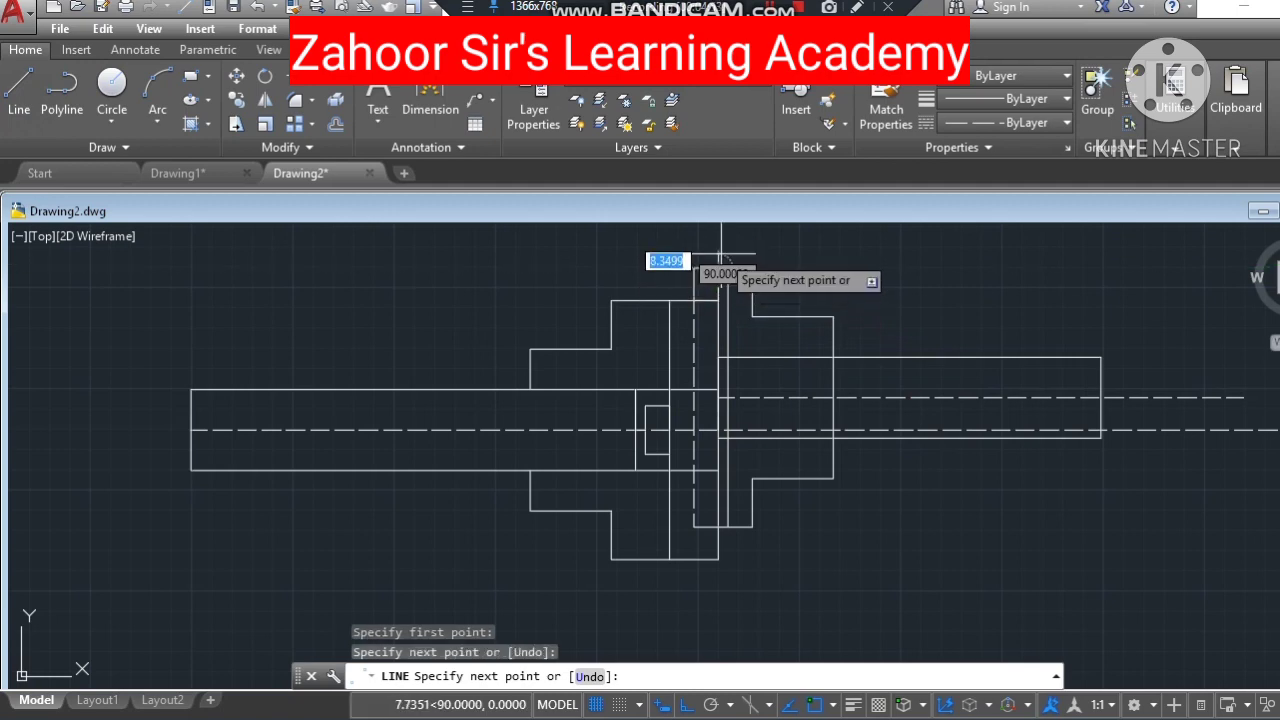
key("Escape")
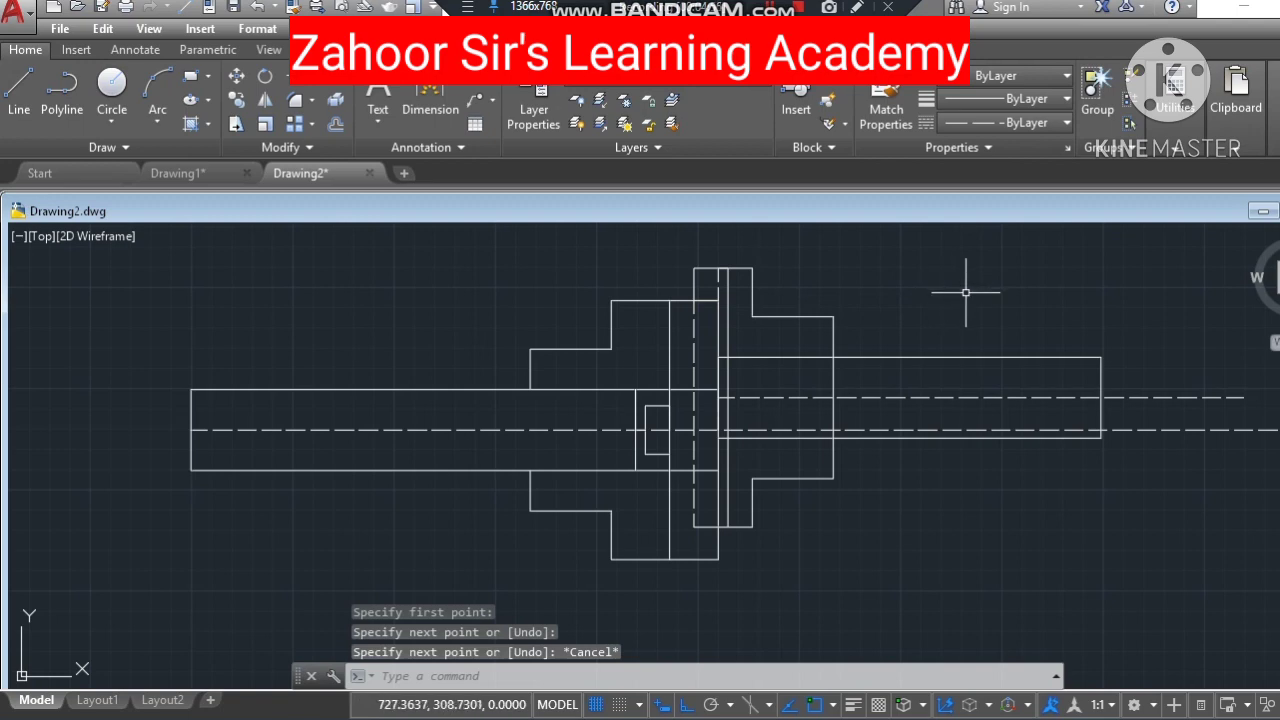
Step: Erase the horizontal bottom edge of the right flange
left_click(708, 527)
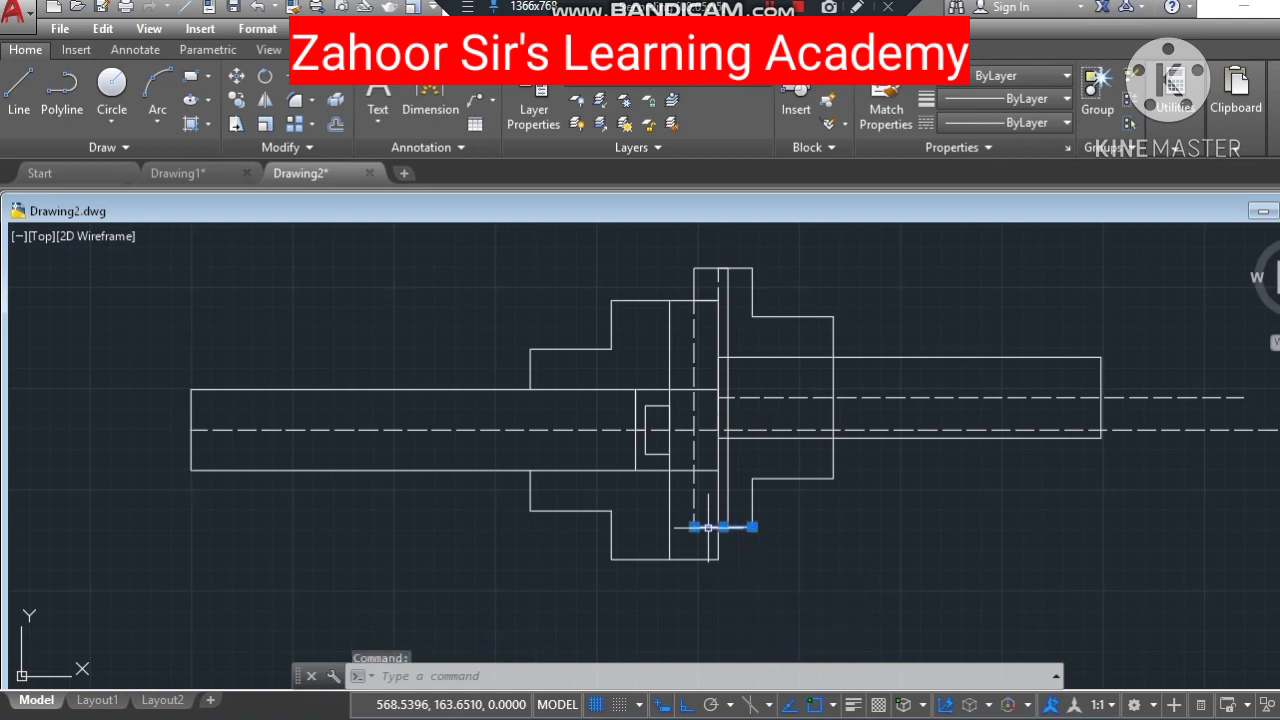
right_click(708, 527)
left_click(782, 167)
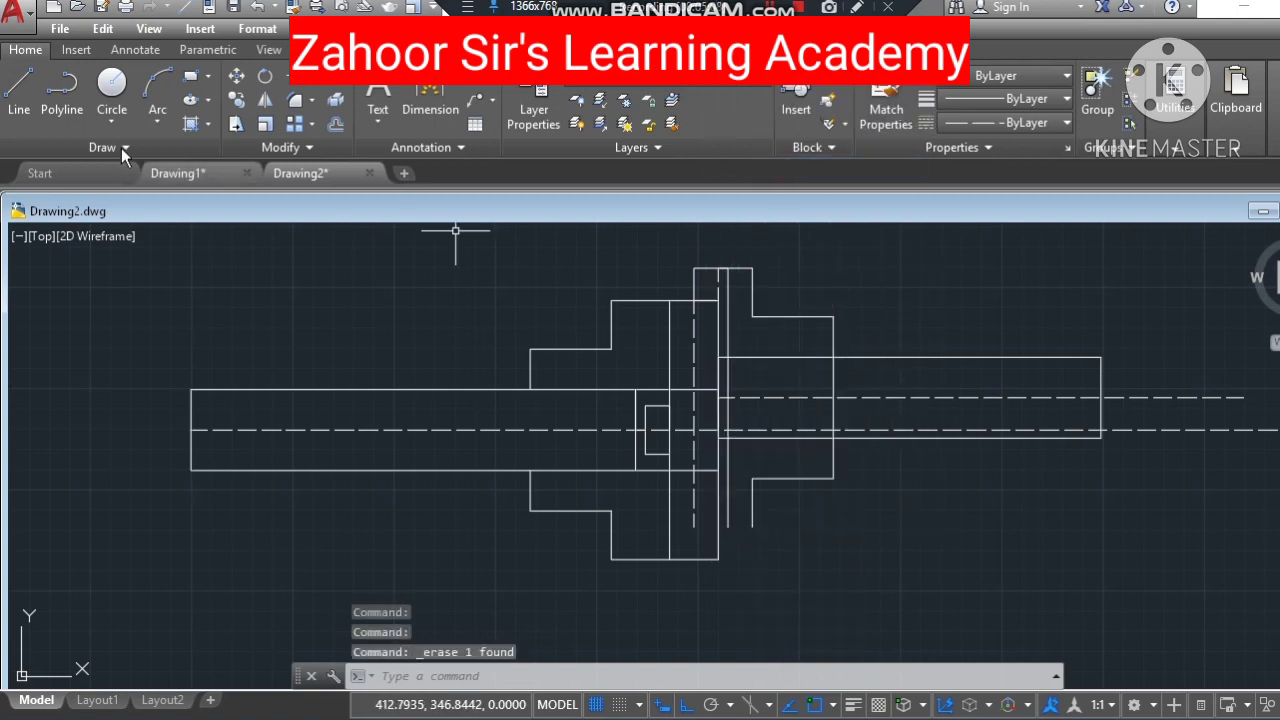
Step: Draw a dashed horizontal line 15 units long from the lower end of the dashed vertical line to the left flange's right face
left_click(29, 100)
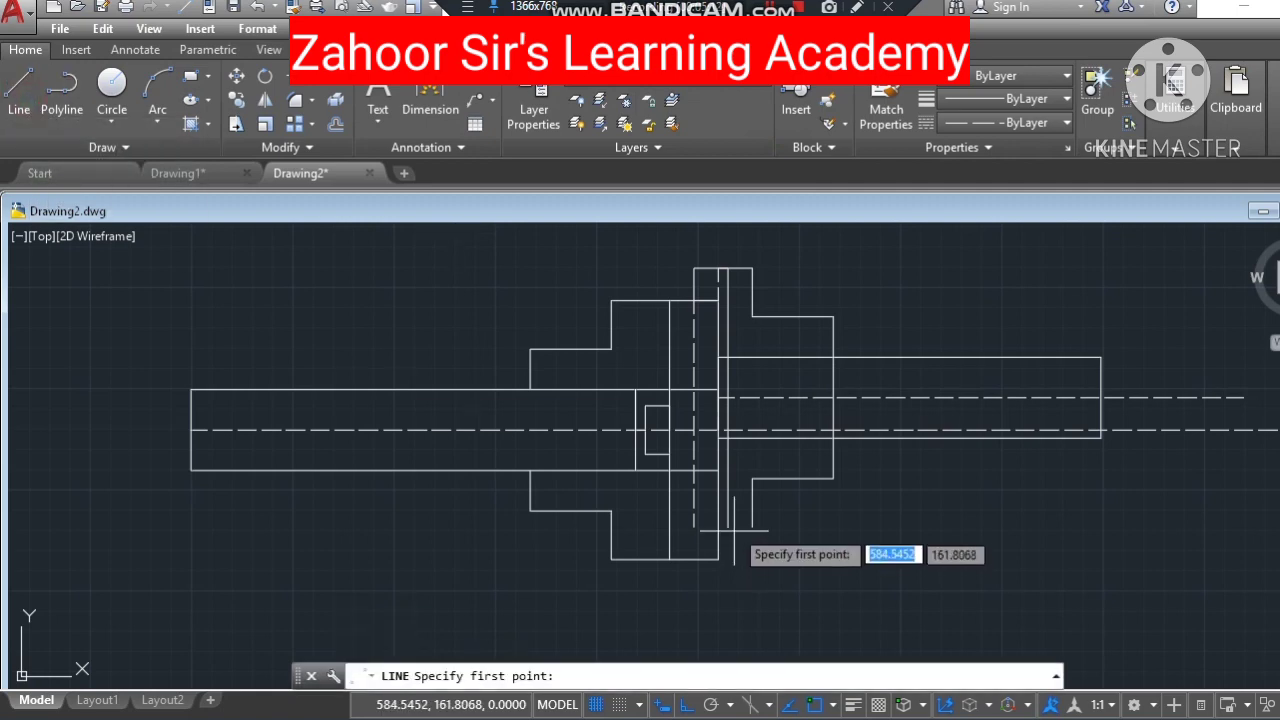
left_click(686, 525)
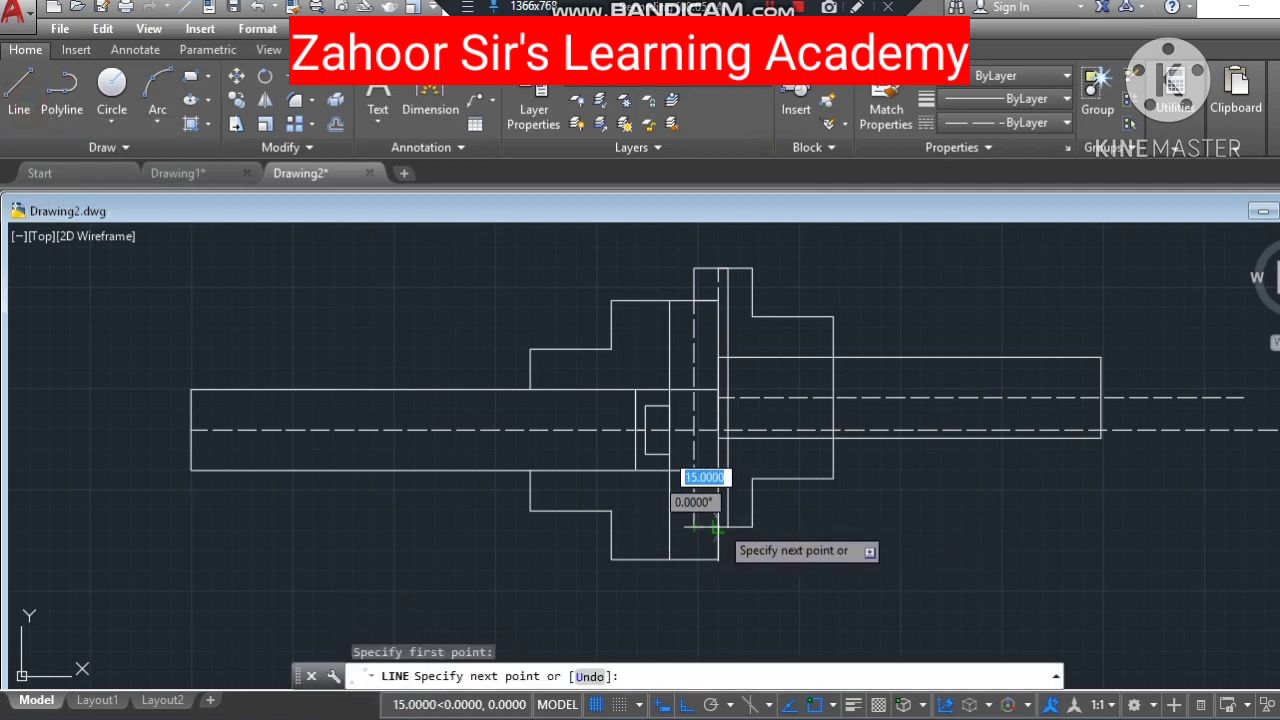
left_click(717, 526)
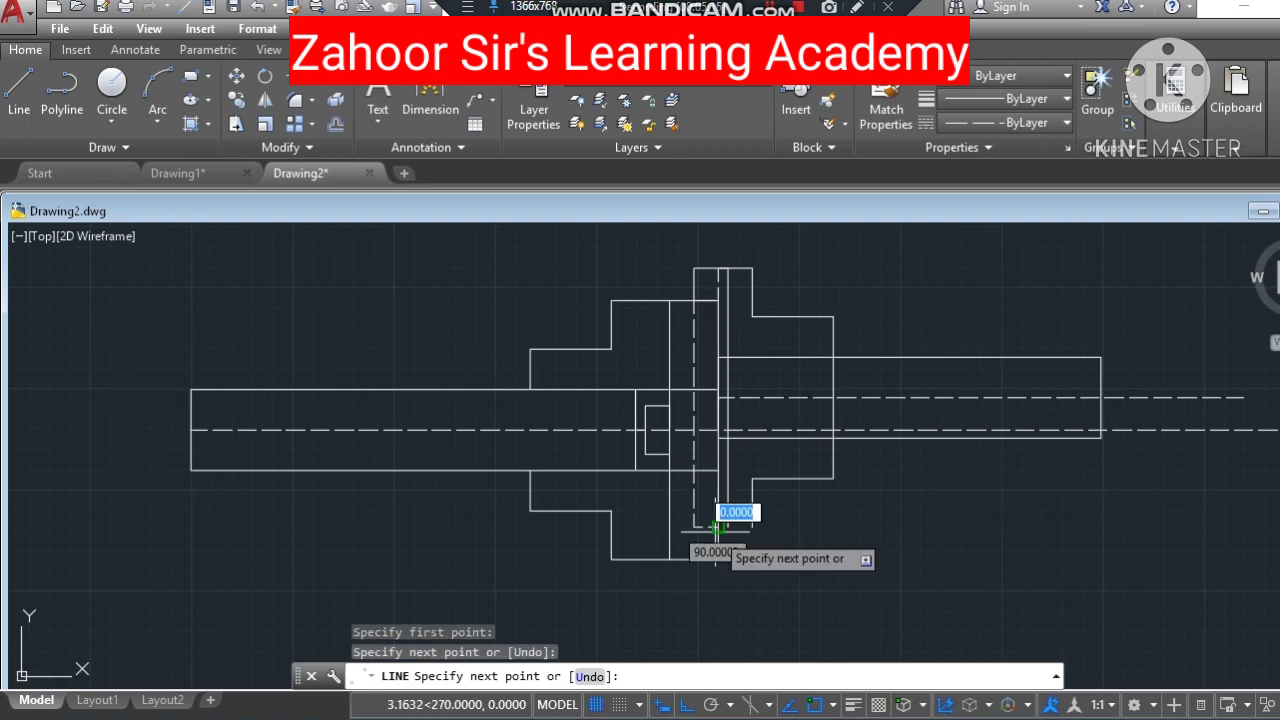
key("Escape")
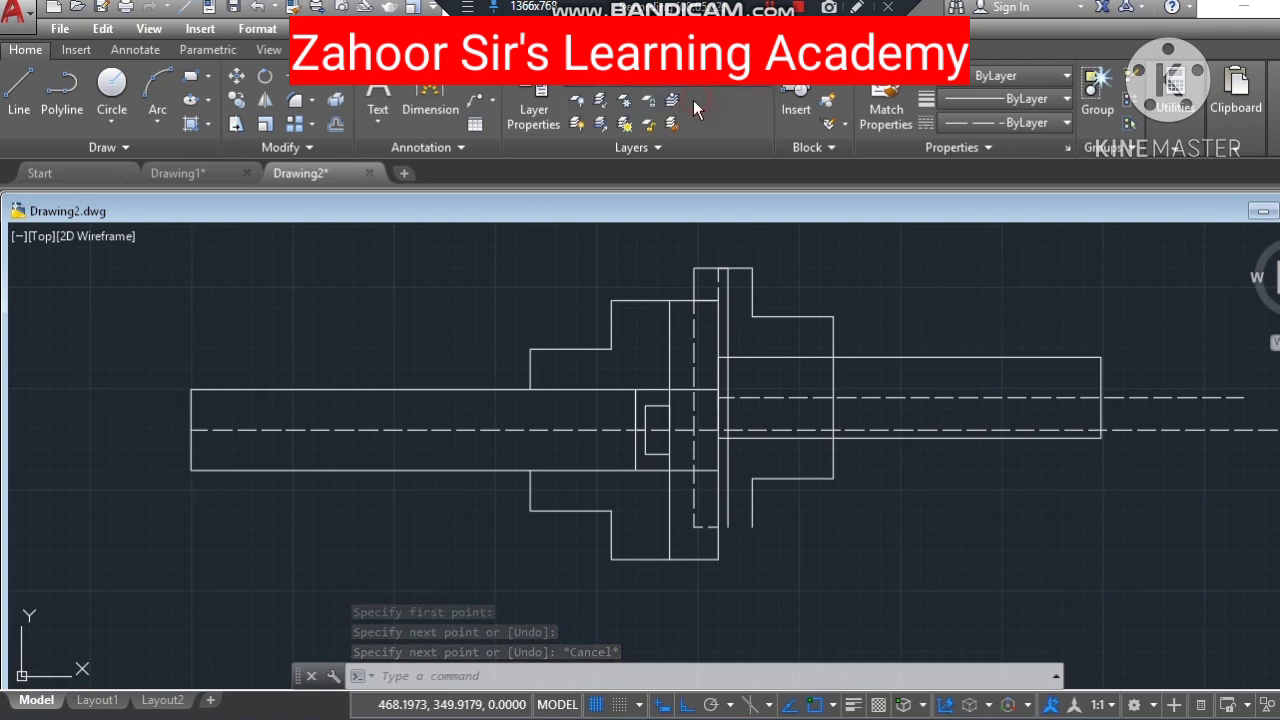
Step: On layer 0, continue the right flange's bottom edge with a solid 21-unit line to its lower-right corner
left_click(20, 88)
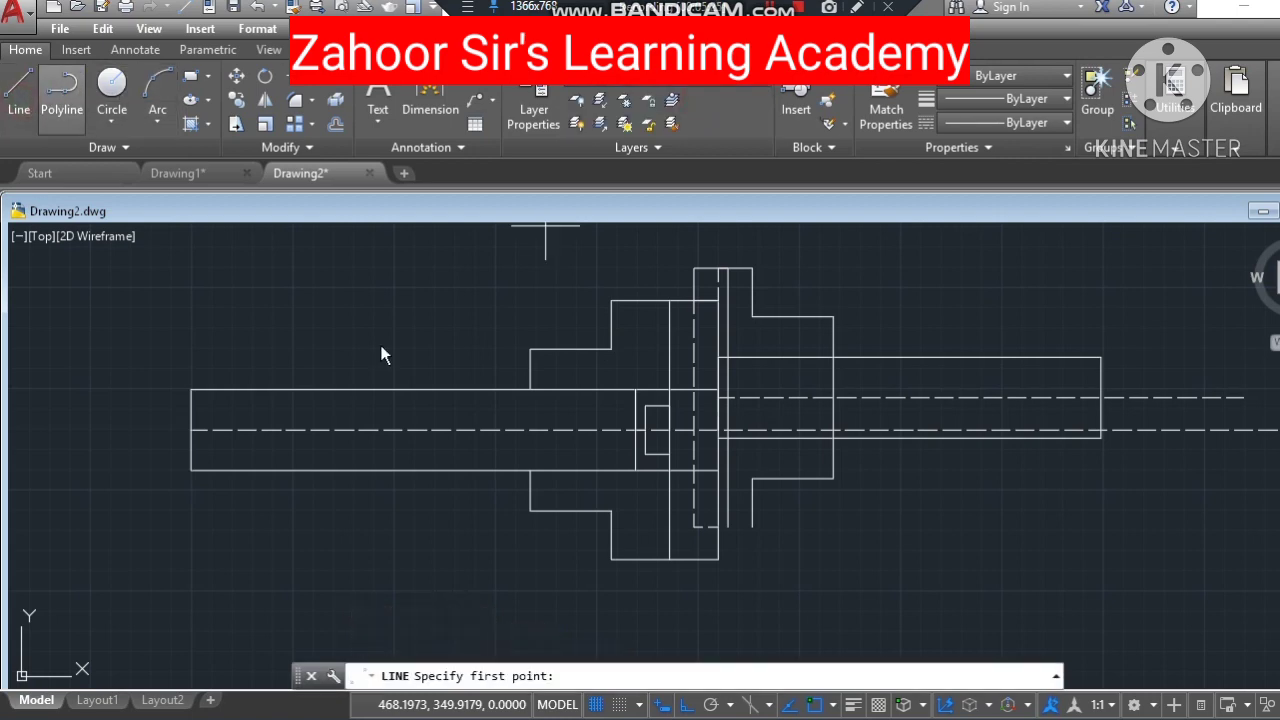
left_click(709, 524)
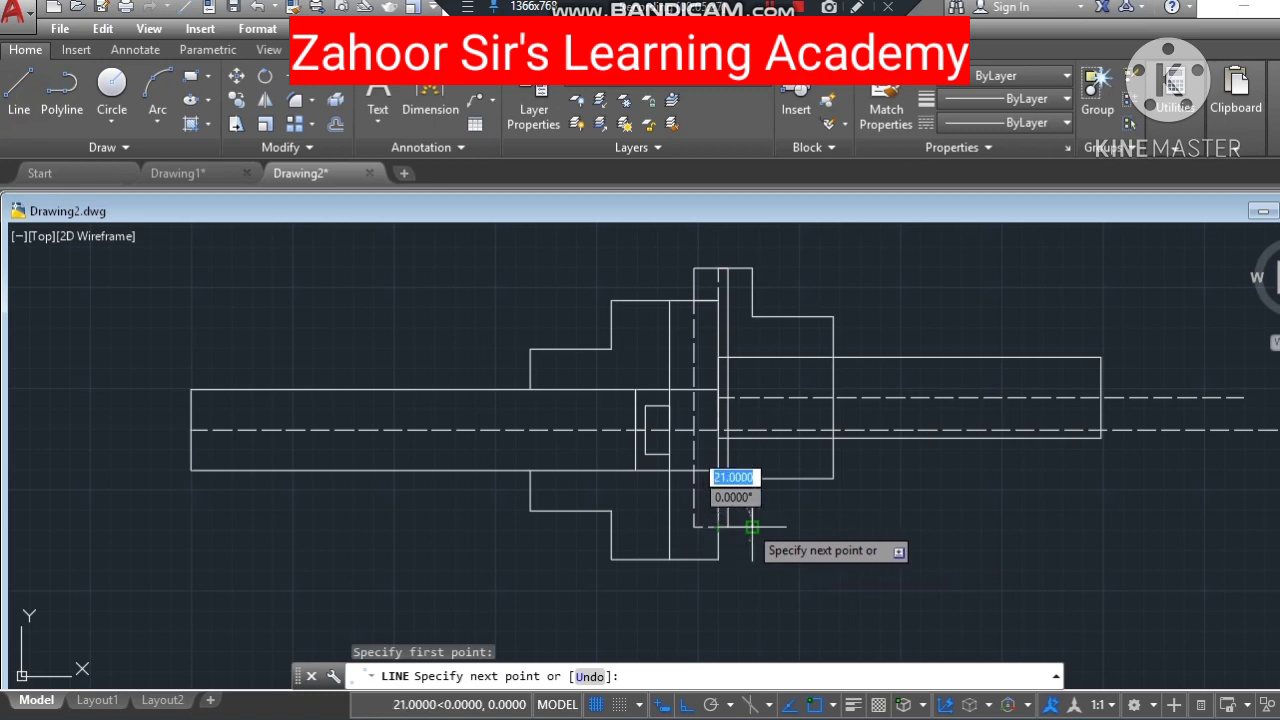
key("Escape")
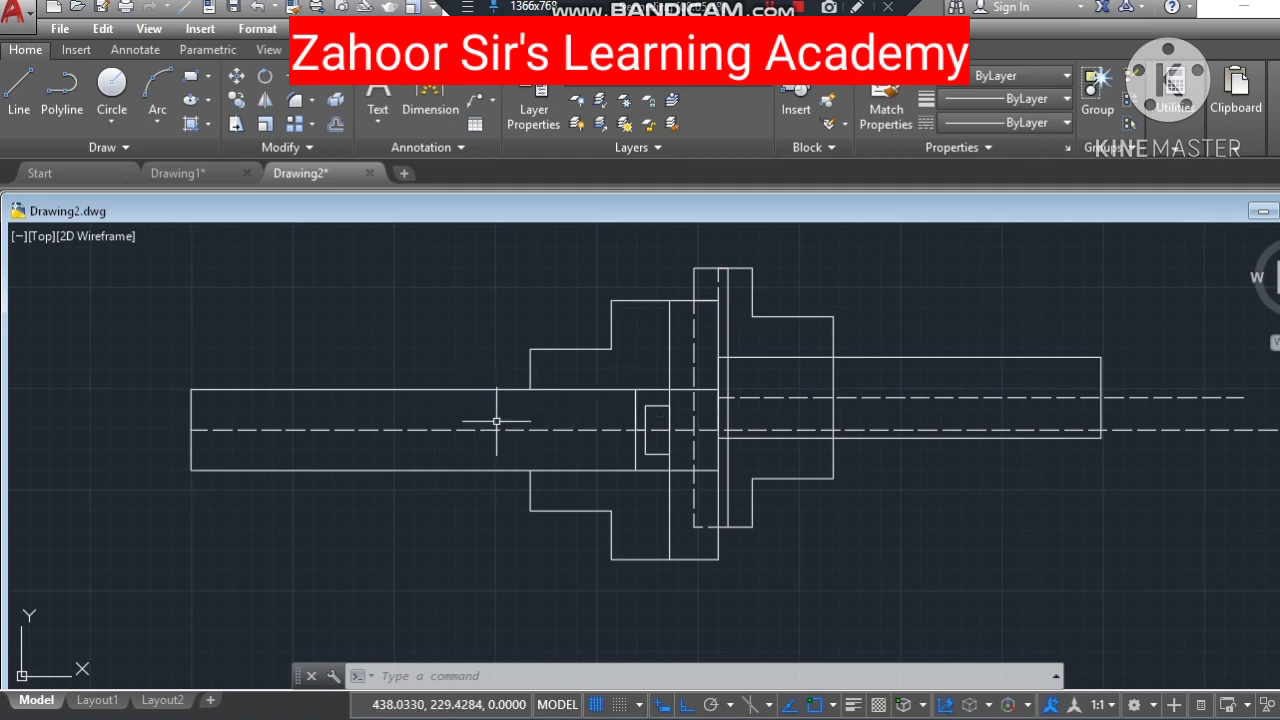
Step: Draw a keyway outline 12 units high and about 151 units long, centred on the left shaft's axis, extending left from the vertical line beside the small rectangle
left_click(18, 100)
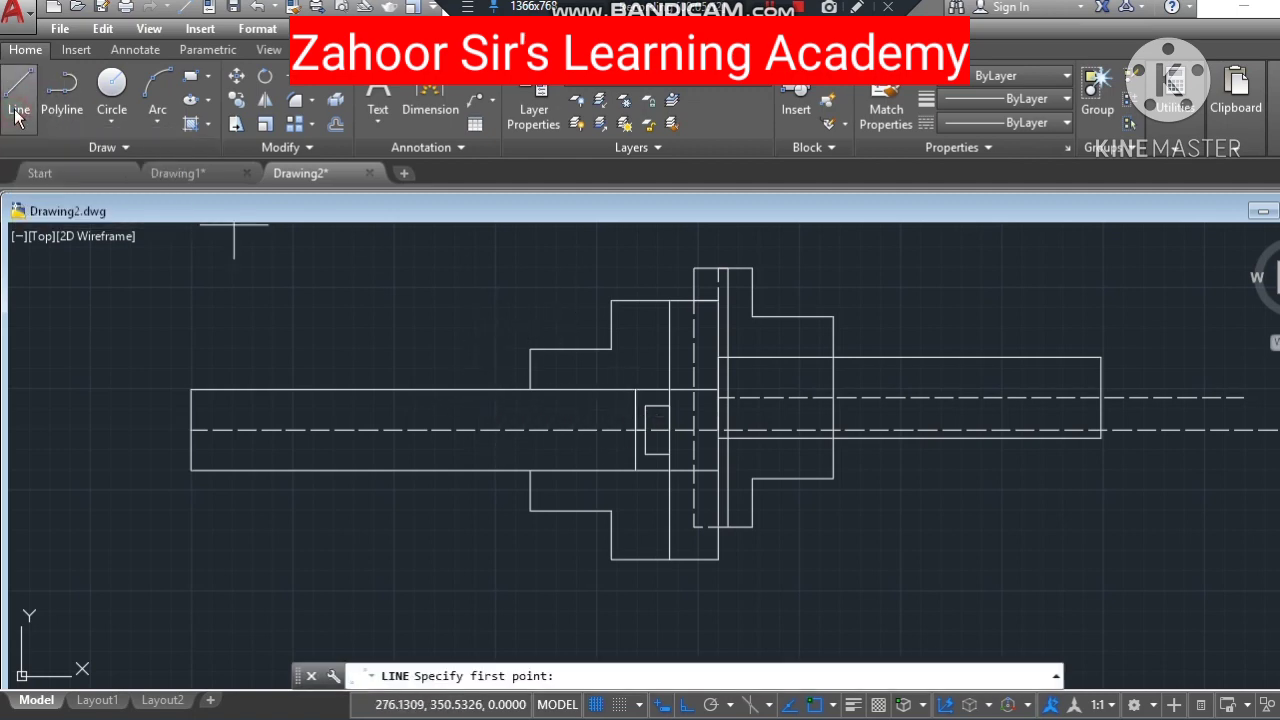
left_click(18, 100)
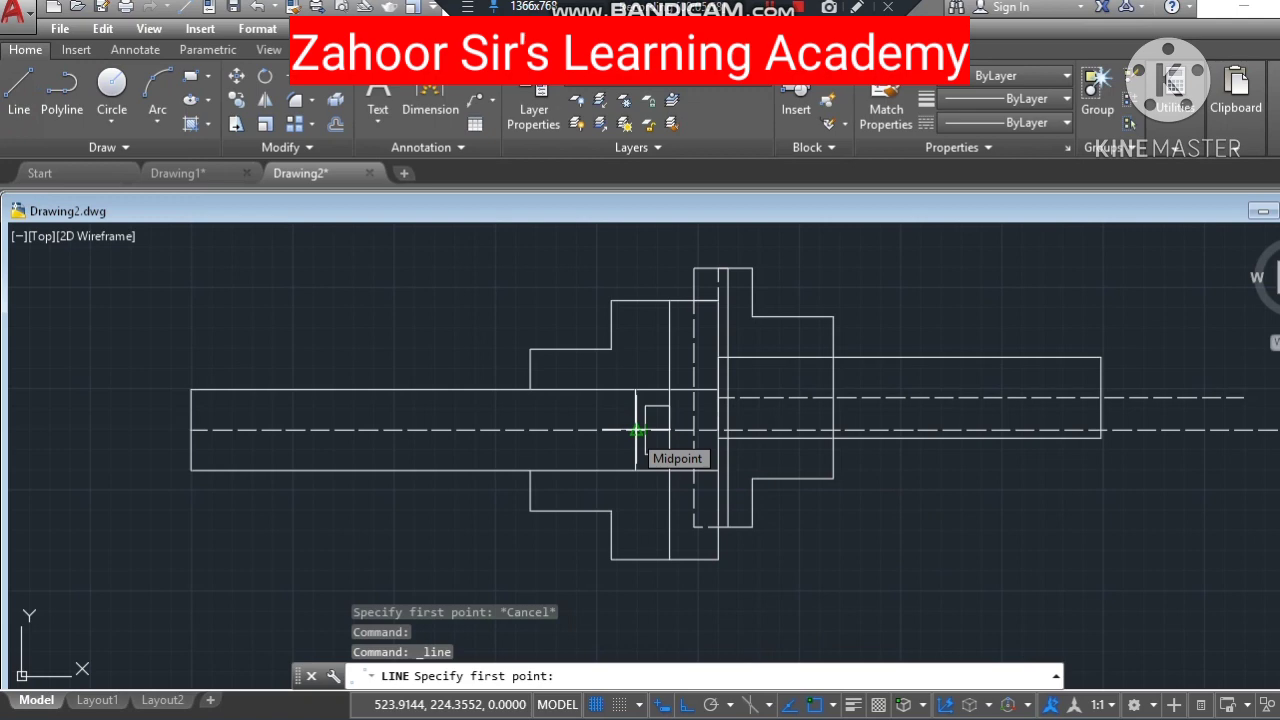
left_click(637, 430)
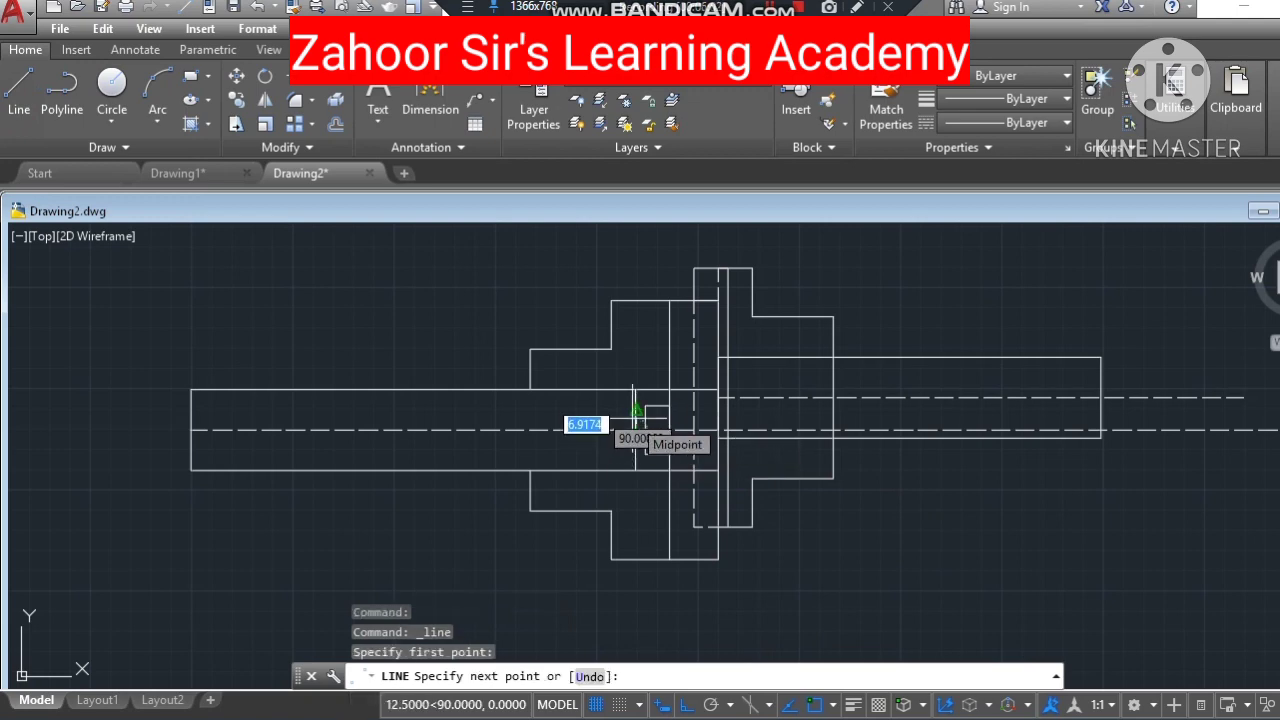
type("6")
key("Return")
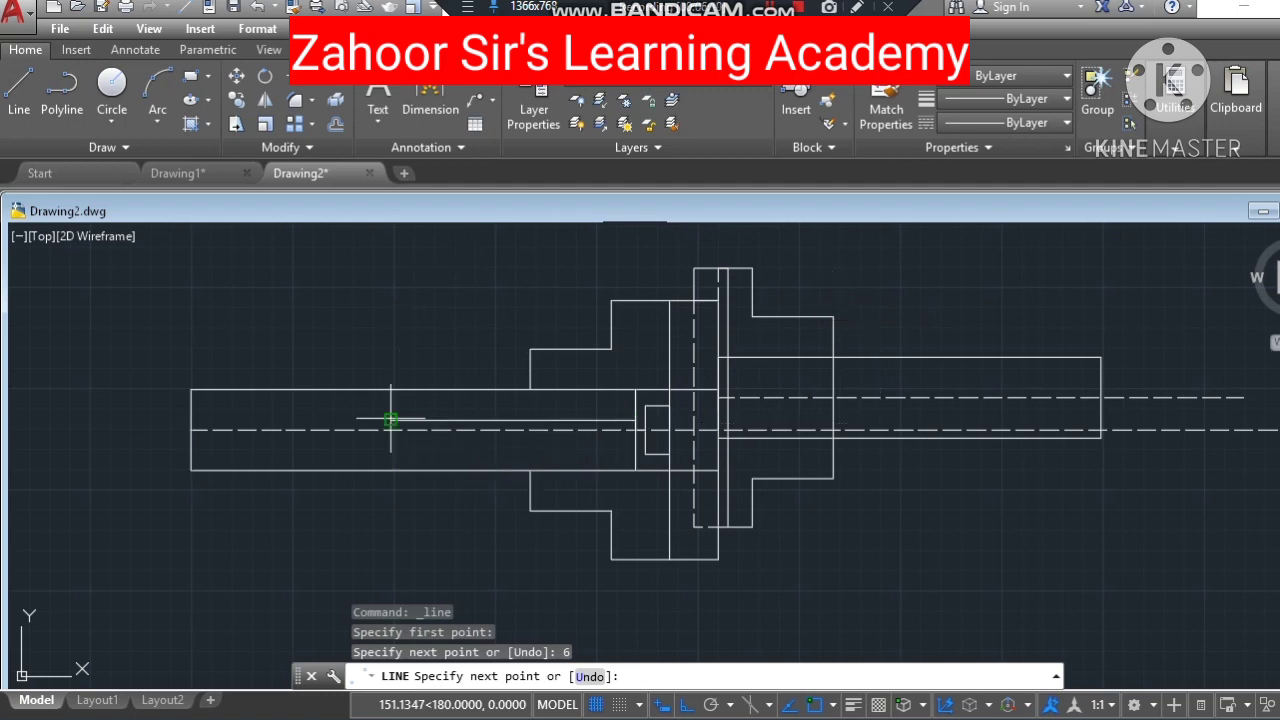
left_click(391, 420)
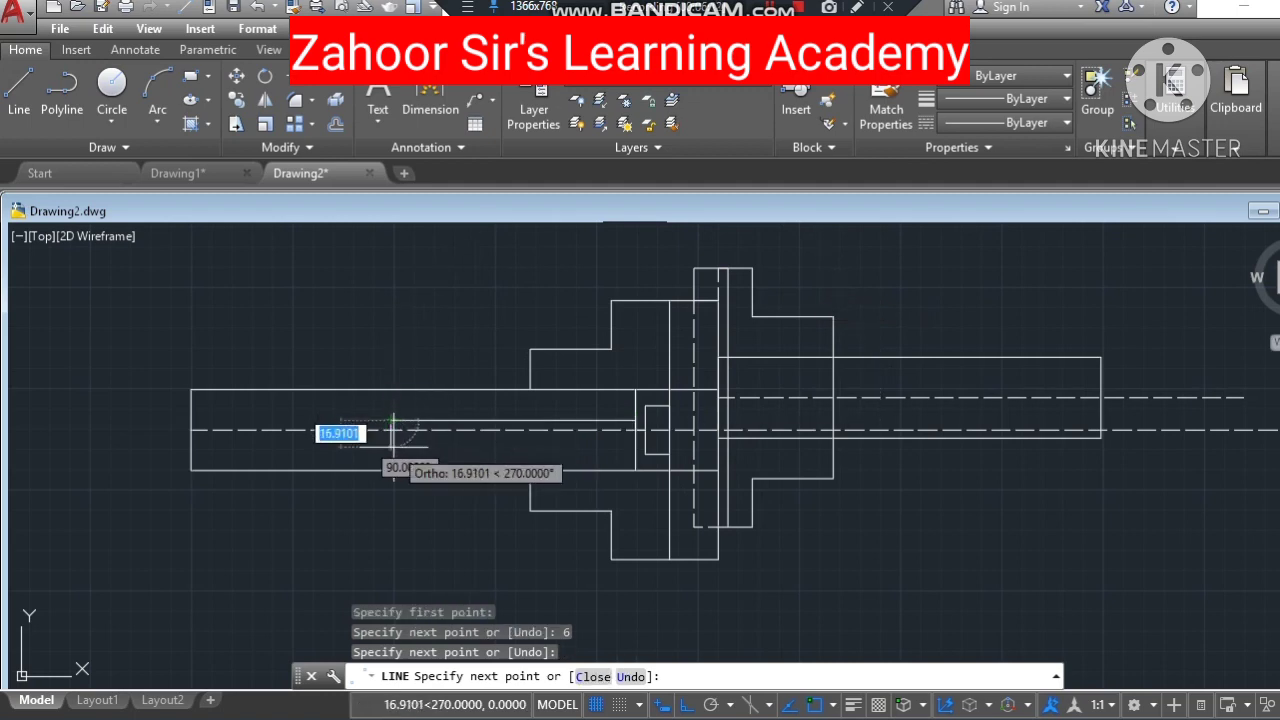
type("12")
key("Return")
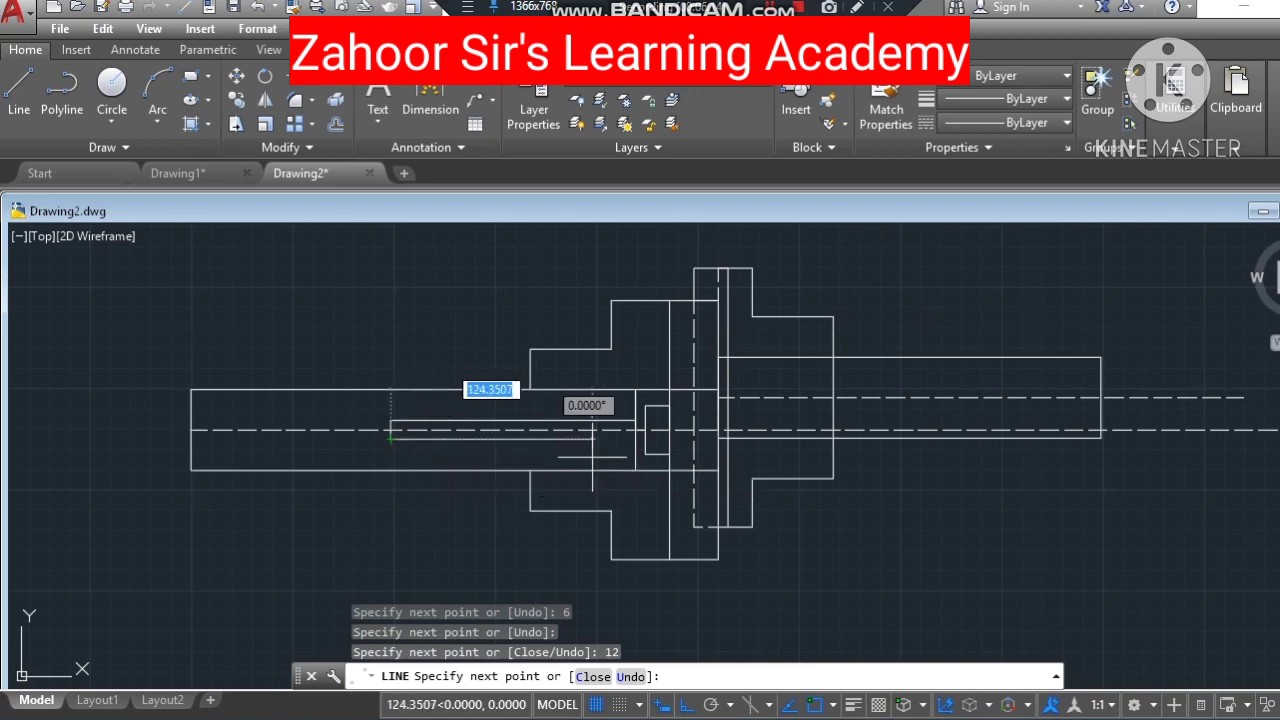
left_click(635, 438)
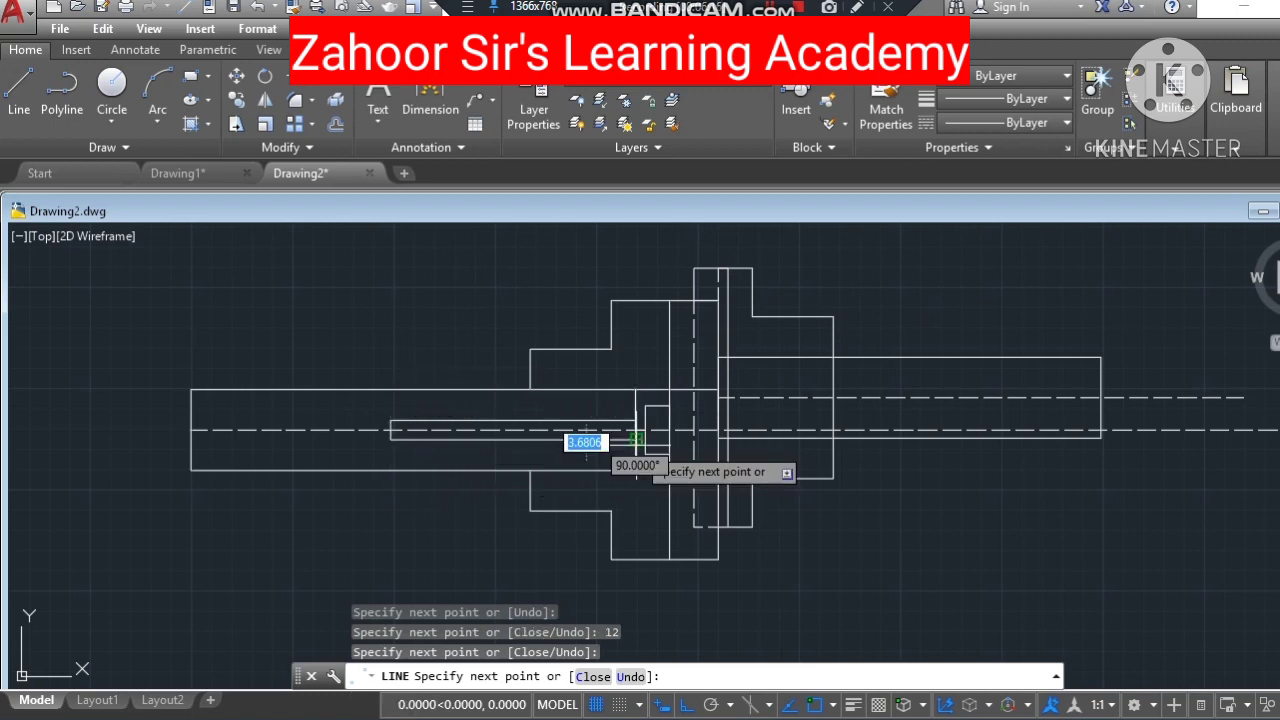
key("Escape")
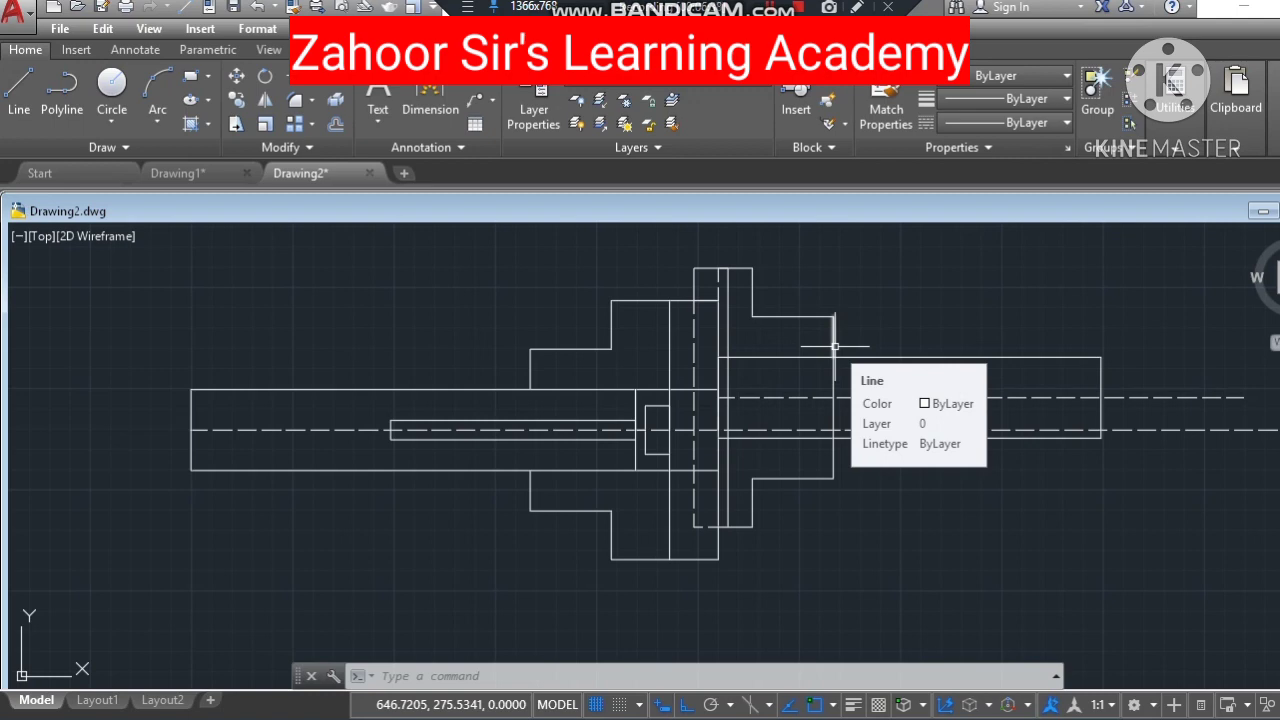
Step: From the right shaft's top edge at the right flange's inner vertical line, draw a line 6 units up, right past the hub, and back down to the shaft
left_click(18, 88)
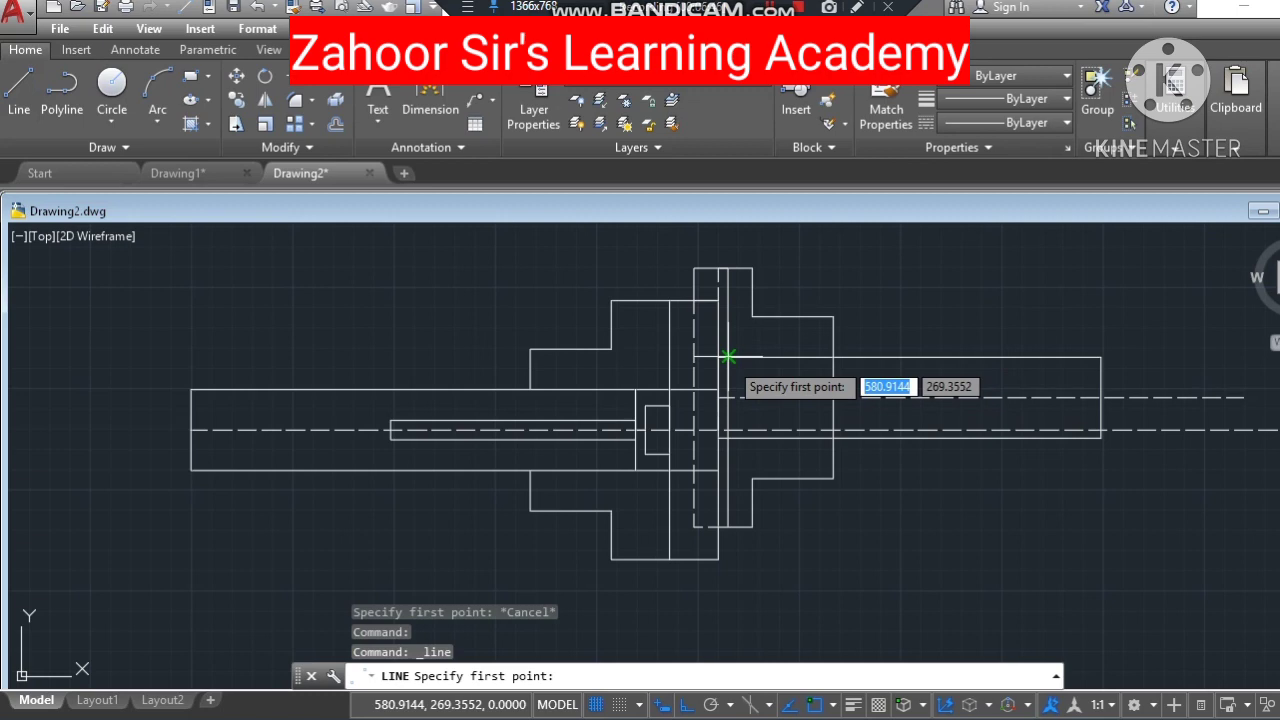
left_click(729, 356)
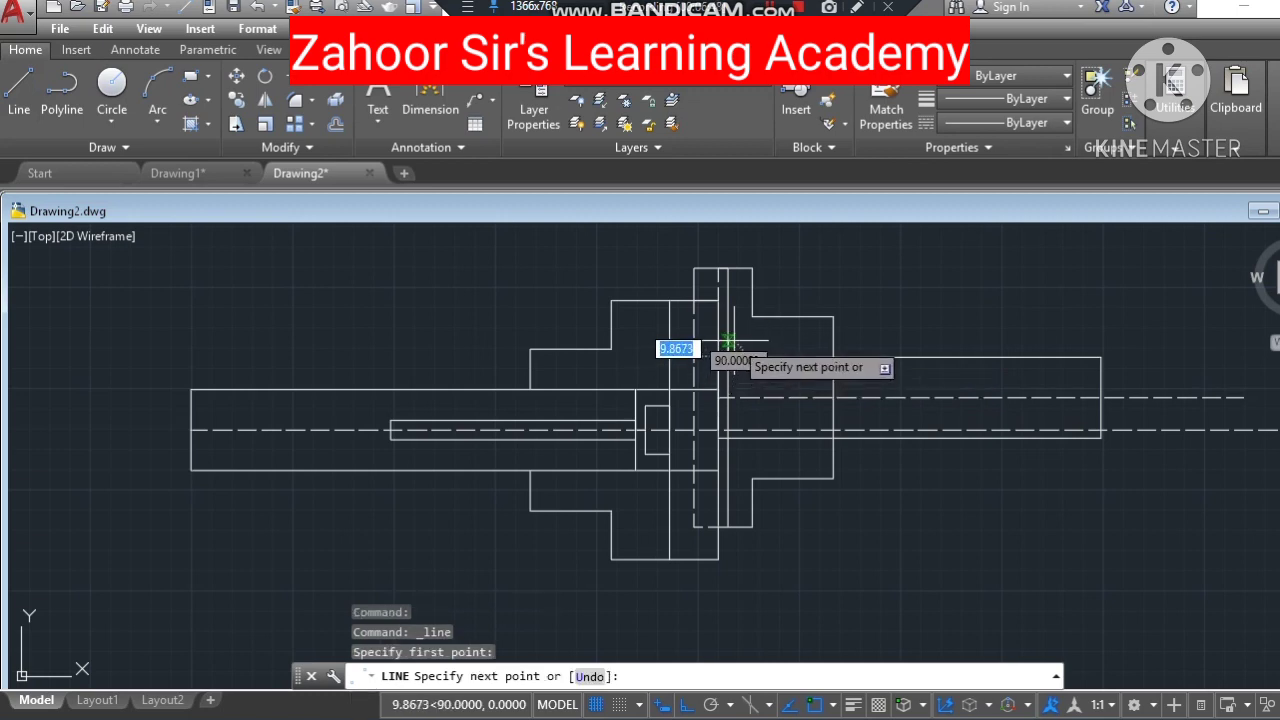
type("6")
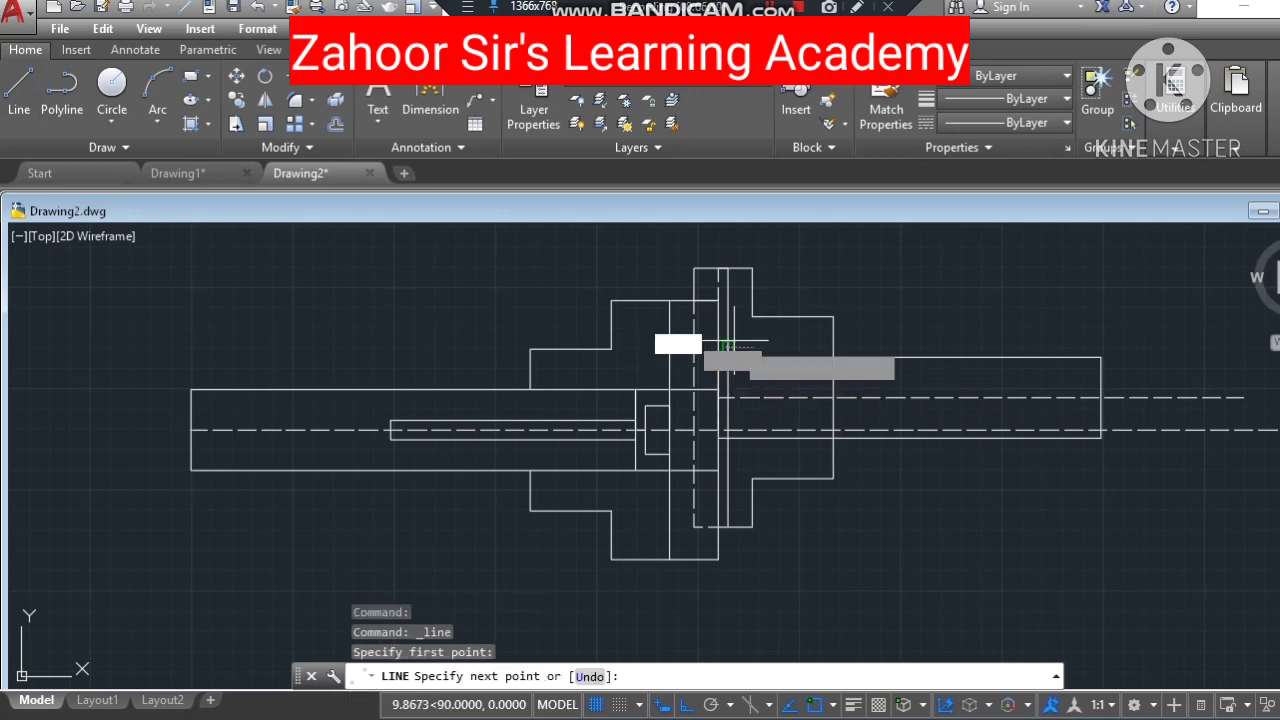
key("Return")
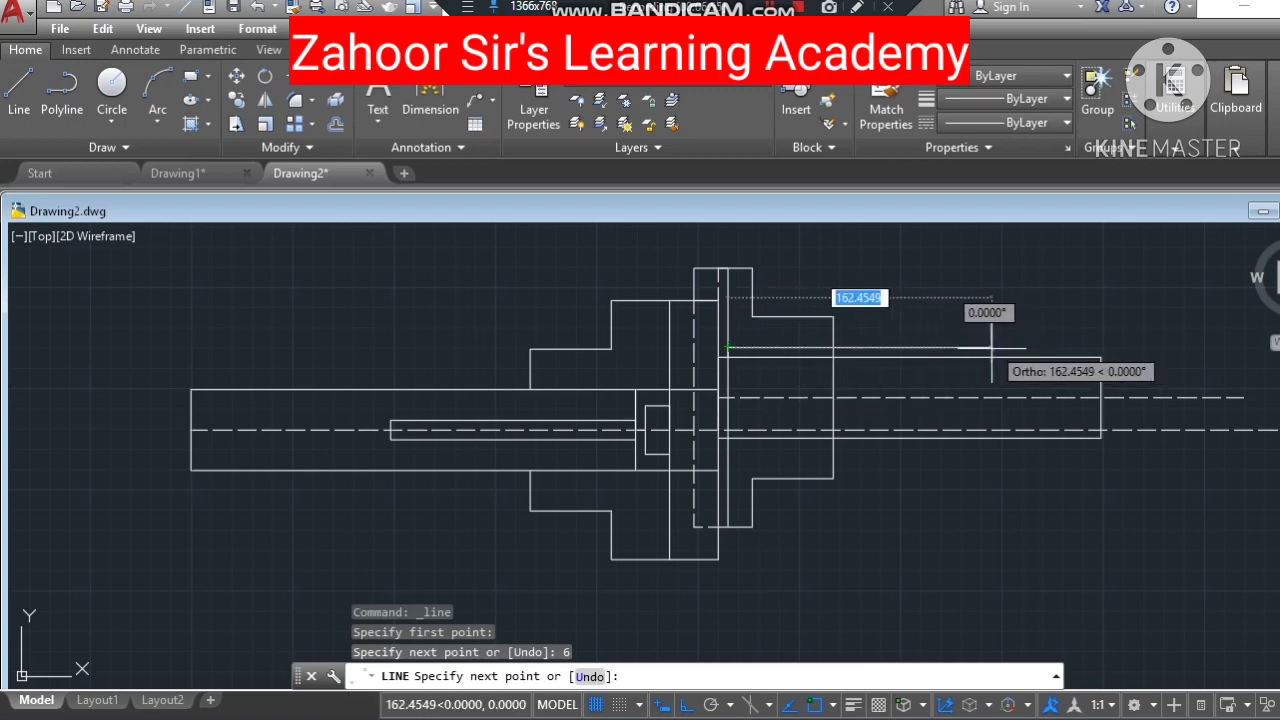
left_click(955, 346)
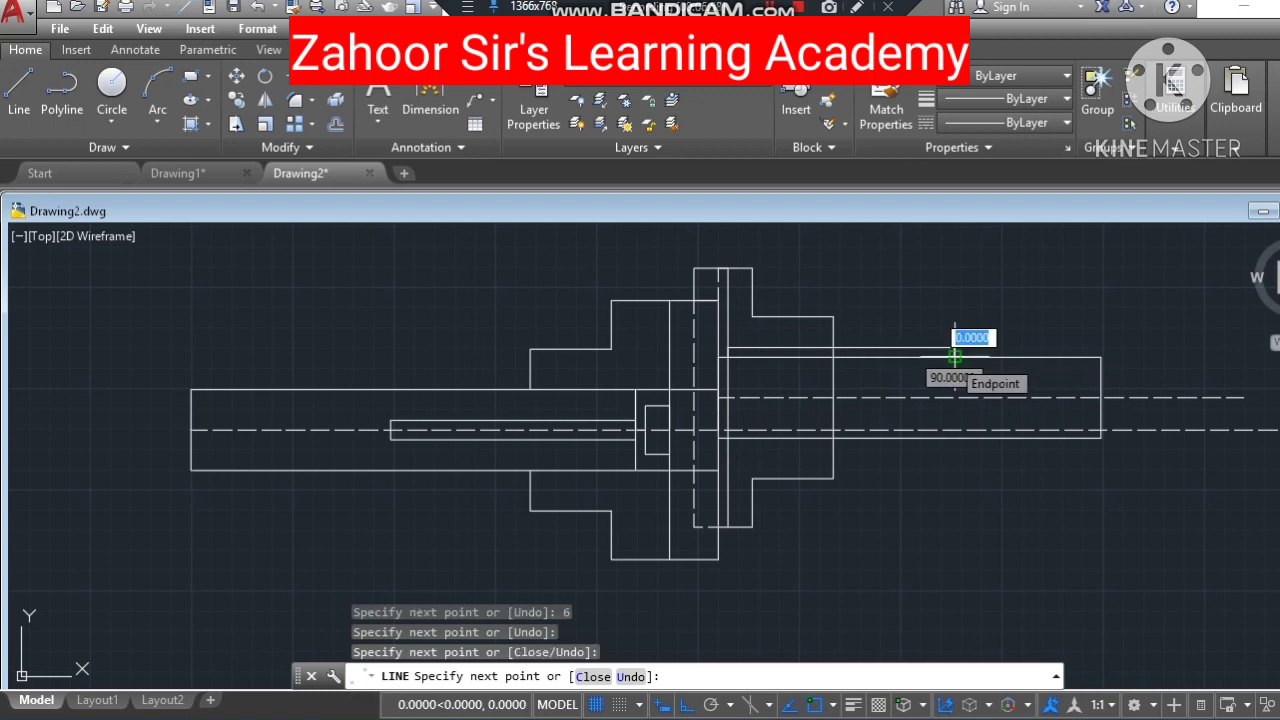
key("Escape")
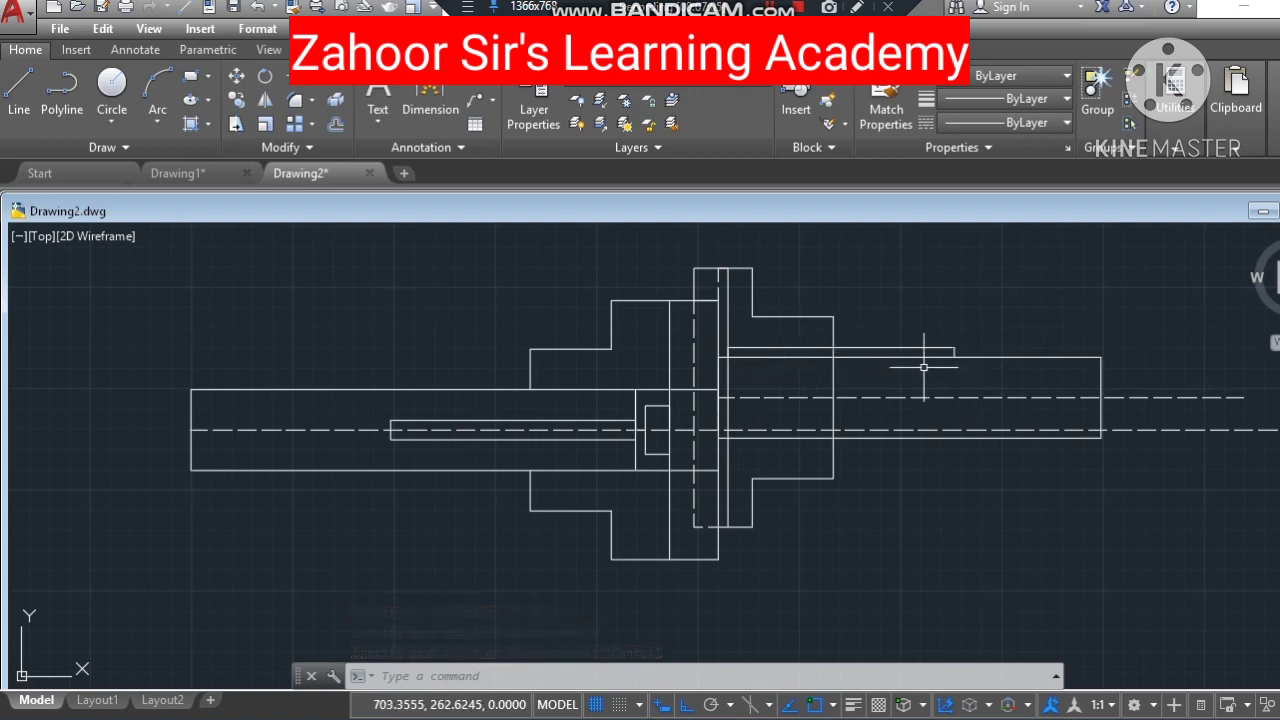
Step: On the dotted layer, draw the key's hidden lower part: 6 units down from its right end, then left to the flange's inner vertical line
left_click(770, 88)
left_click(700, 124)
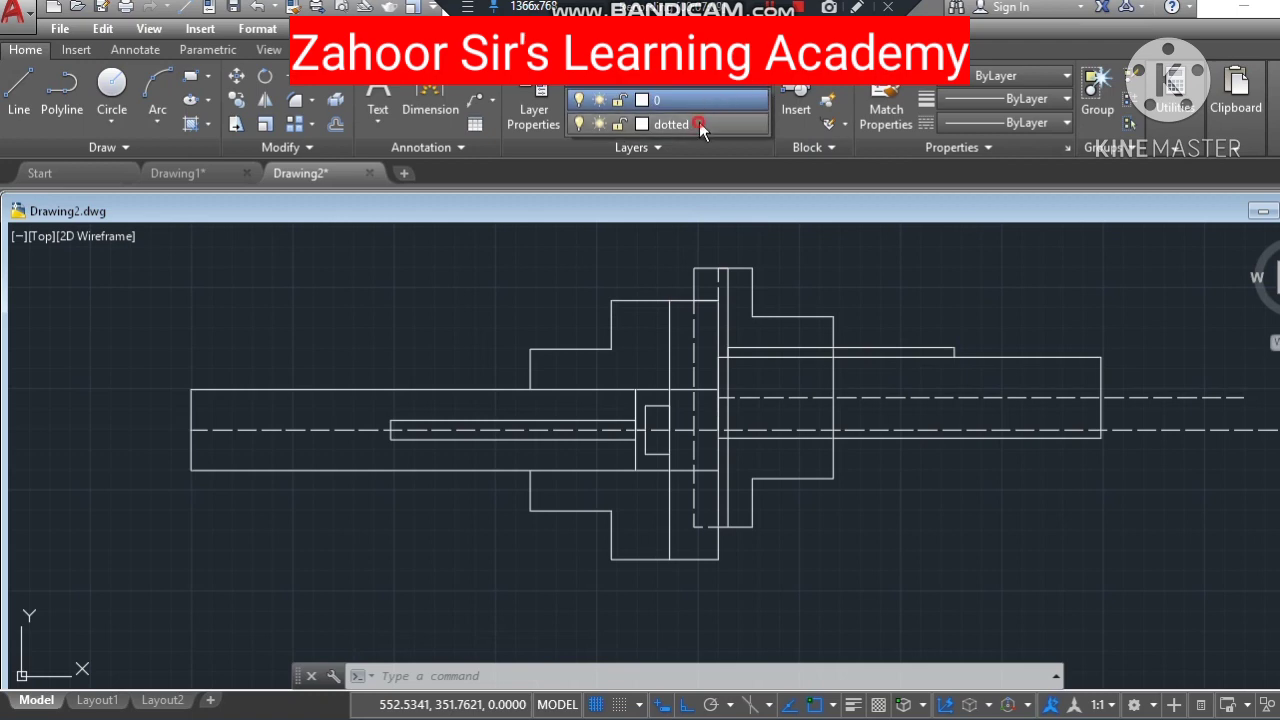
left_click(15, 110)
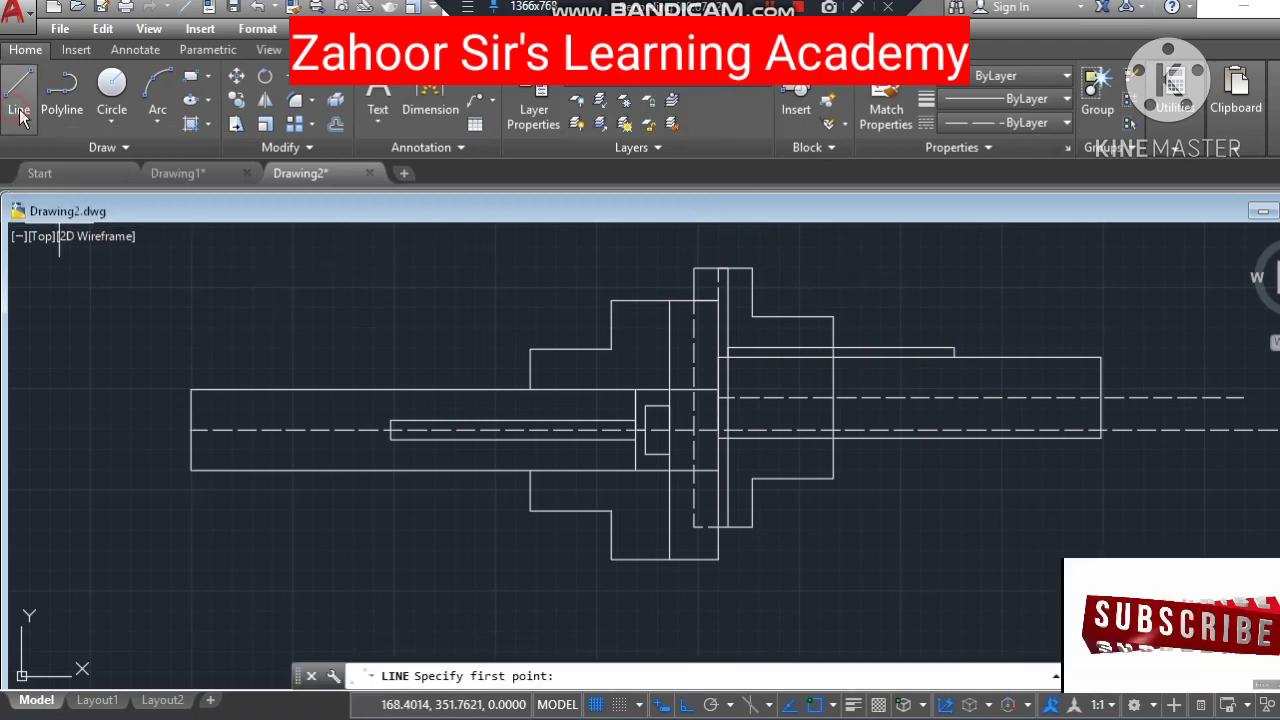
left_click(955, 353)
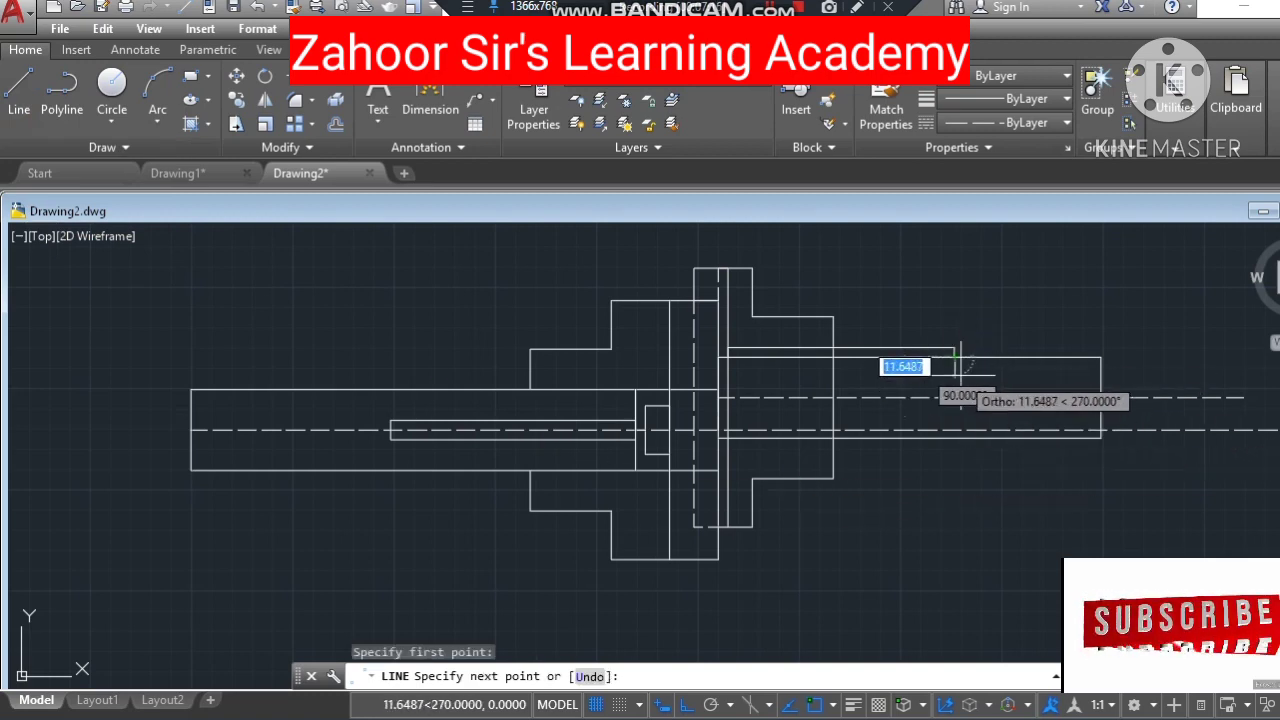
type("6")
key("Return")
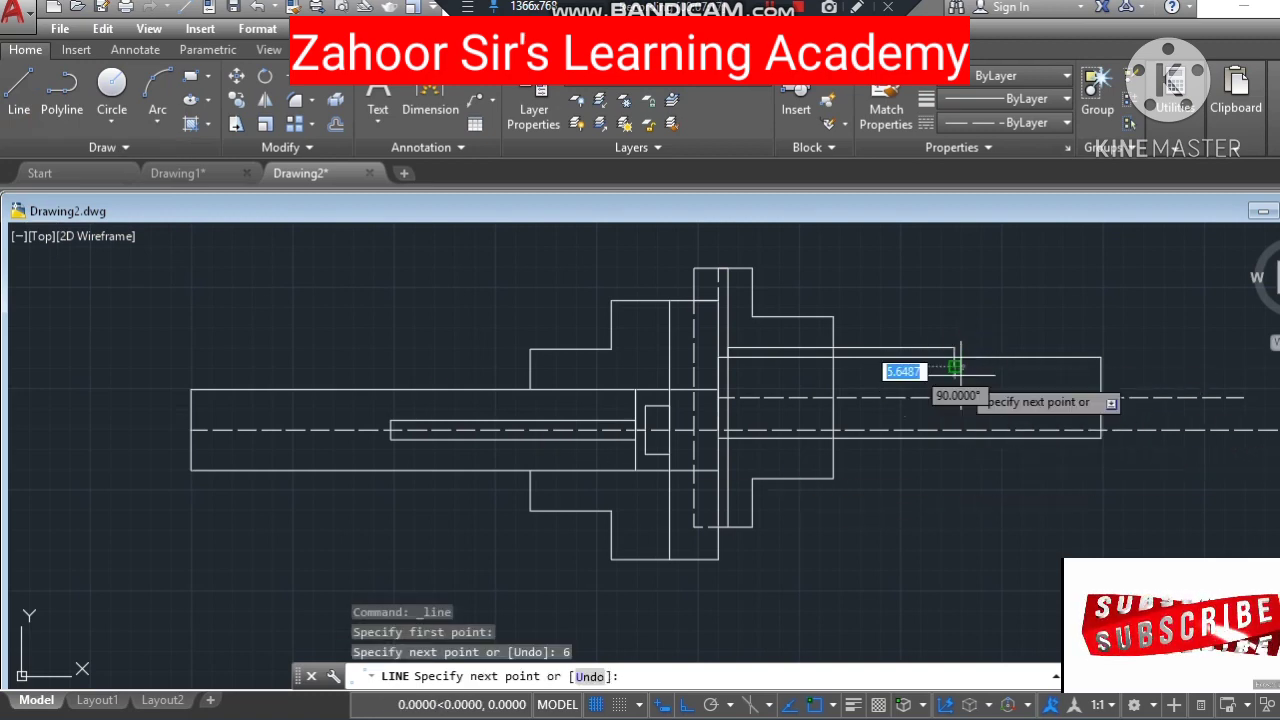
left_click(722, 368)
key("Escape")
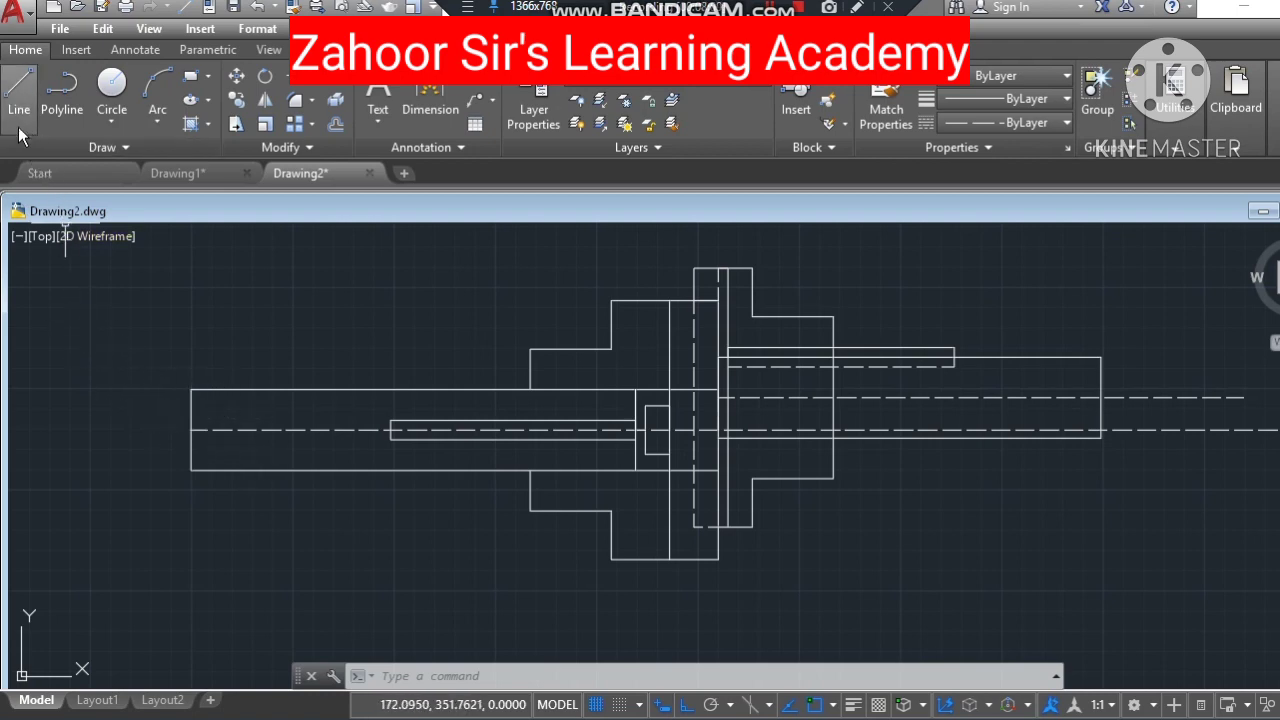
Step: Offset the left shaft's end edge by 3 units, the upper half inward and the lower half outward
left_click(337, 124)
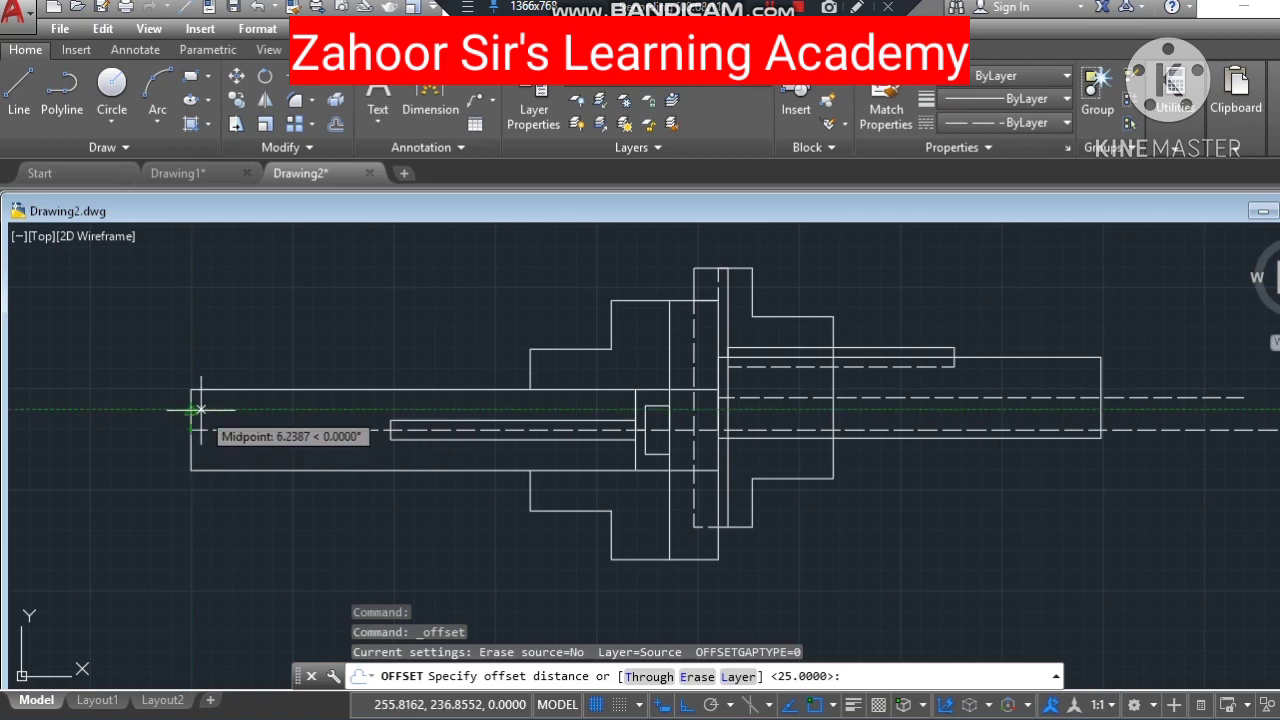
type("3")
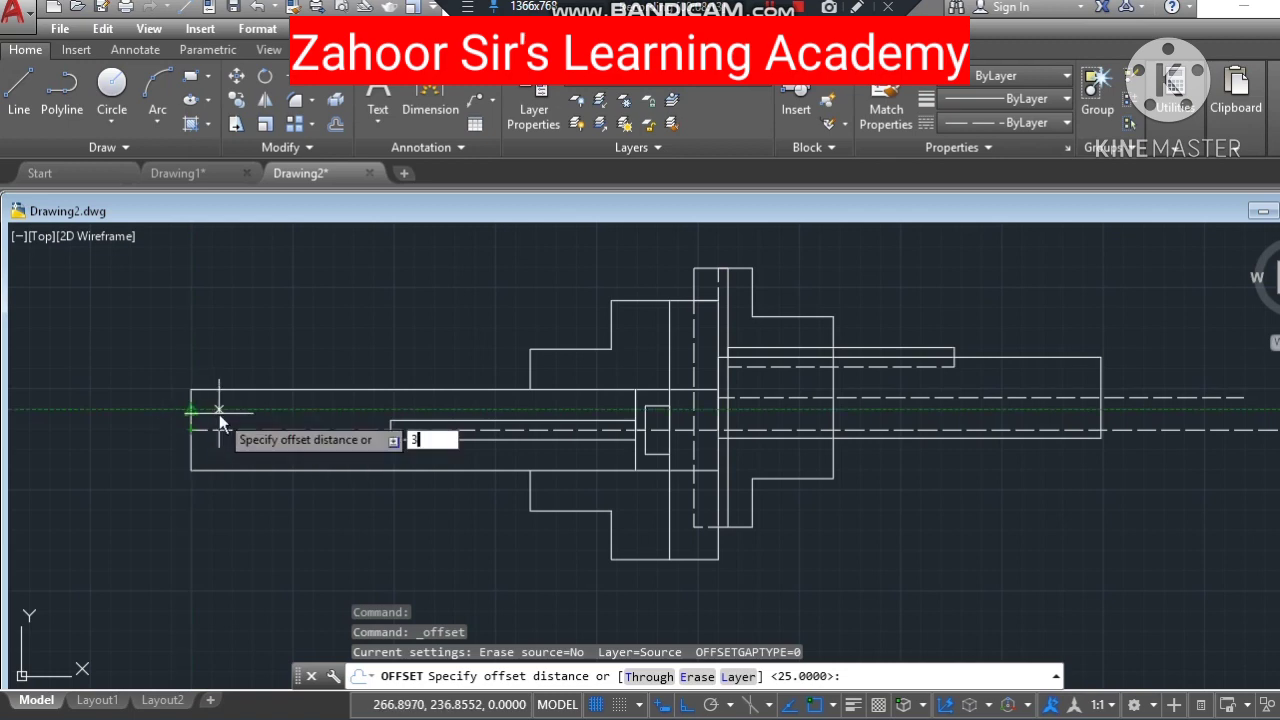
key("Return")
left_click(190, 410)
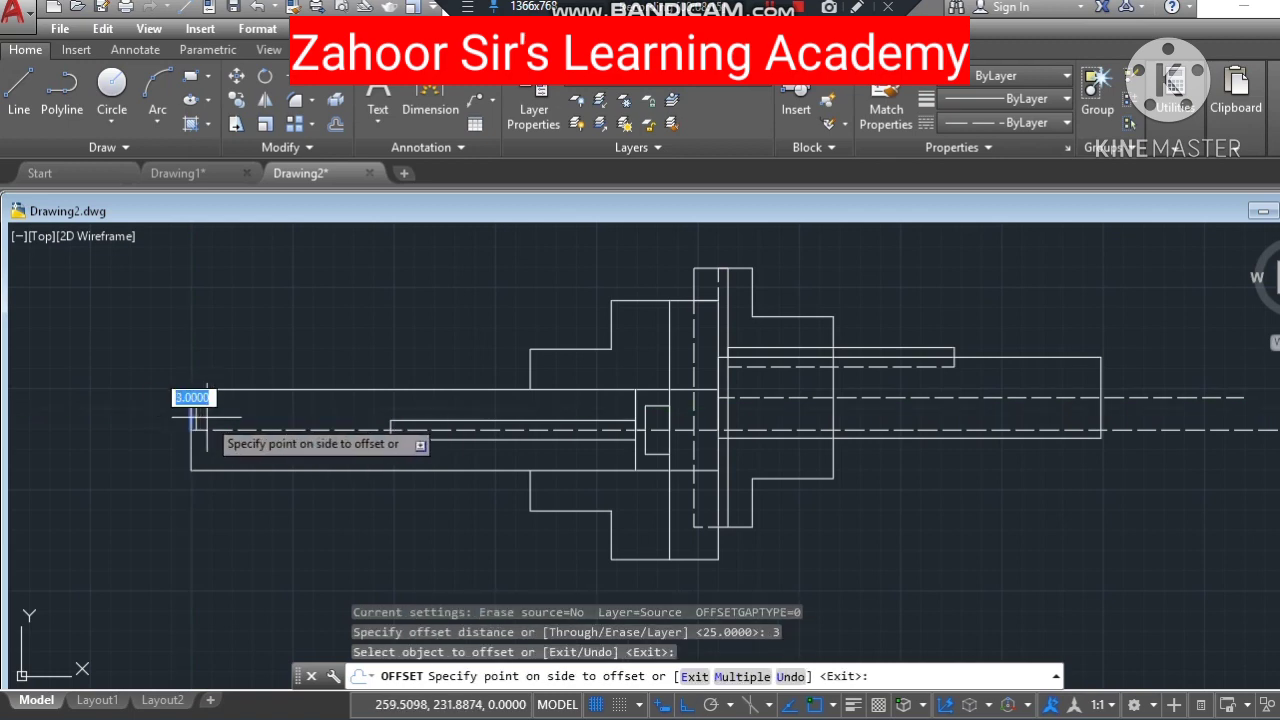
left_click(202, 418)
left_click(192, 451)
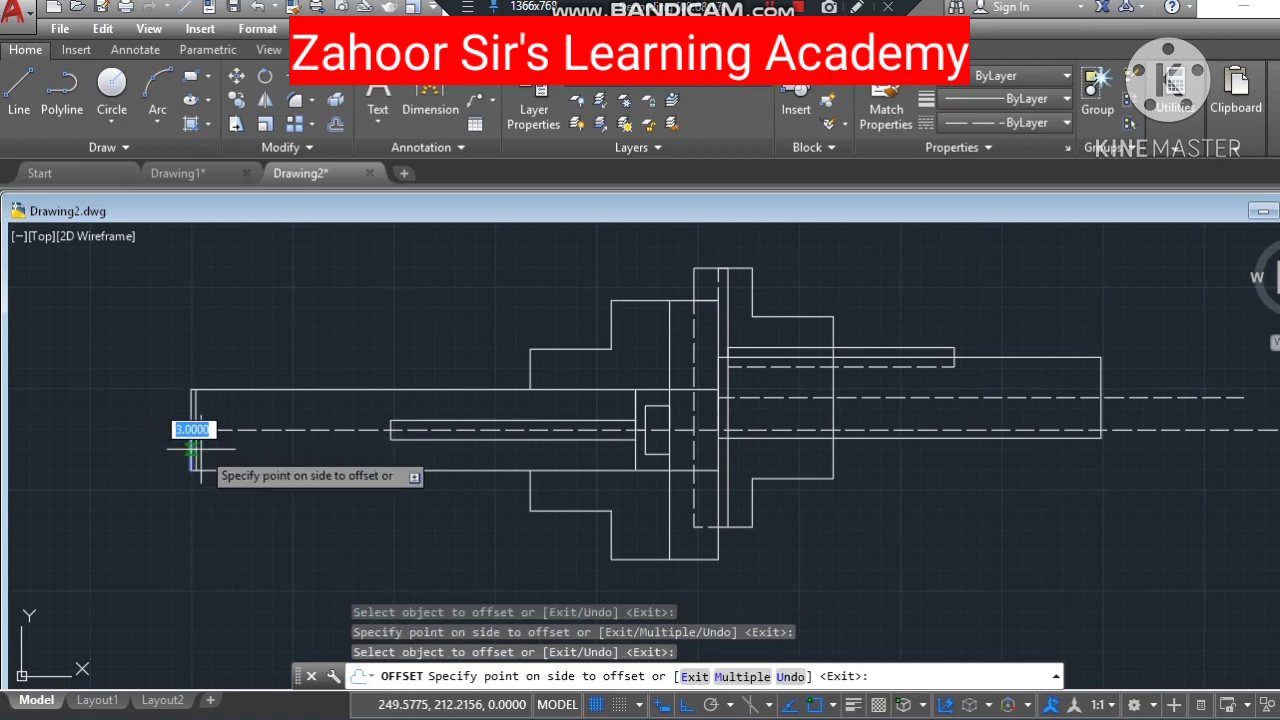
left_click(196, 447)
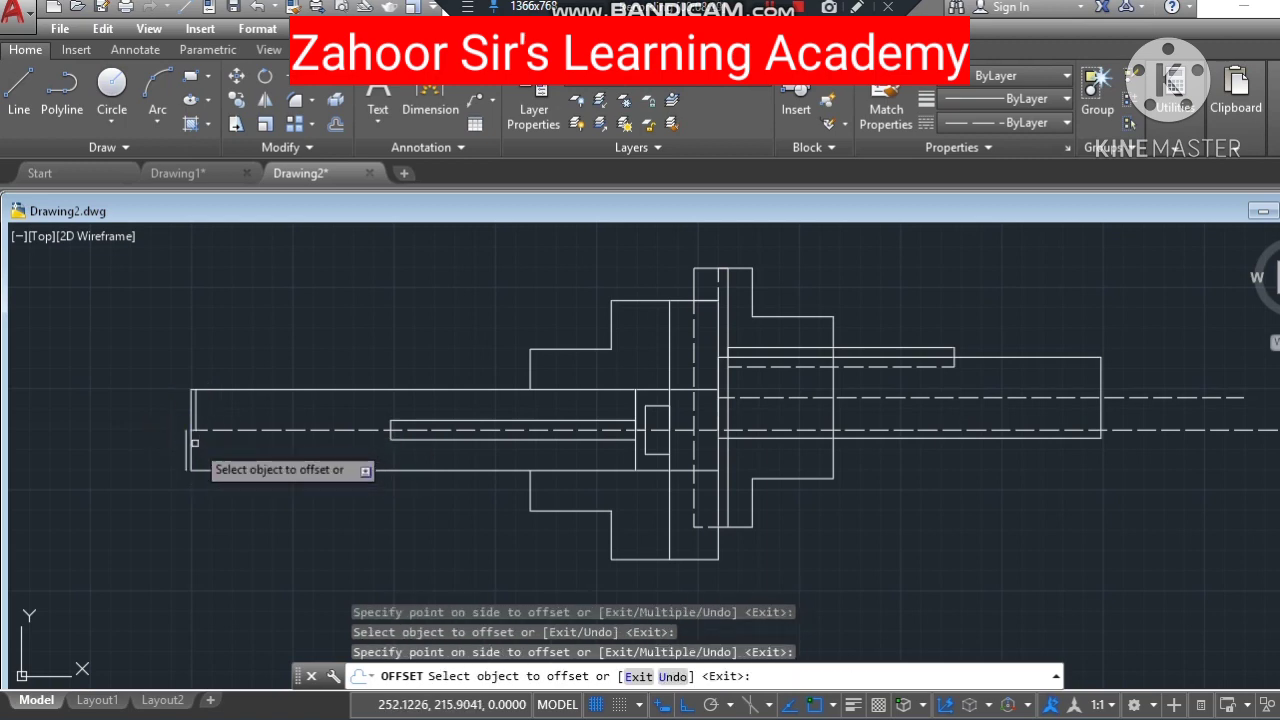
Step: Offset the left shaft's end lines inward at 3-unit spacing until both the upper and lower halves have two inner lines
left_click(190, 443)
left_click(190, 442)
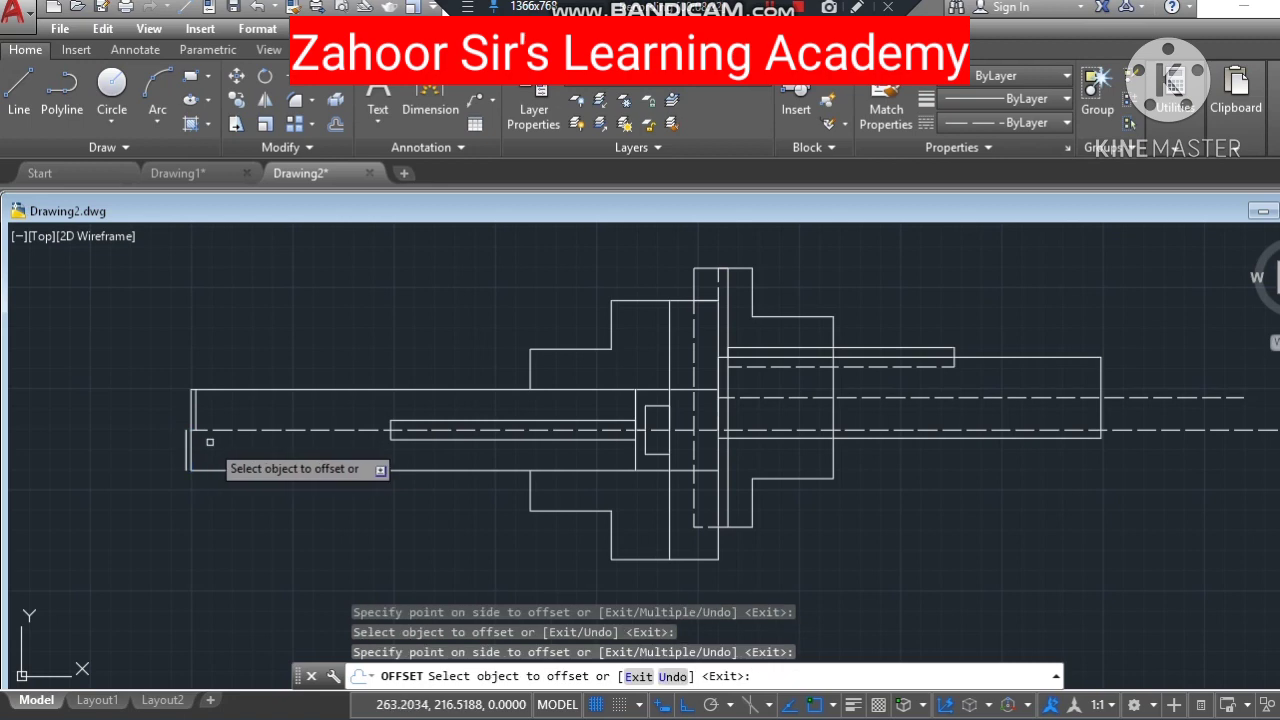
left_click(189, 446)
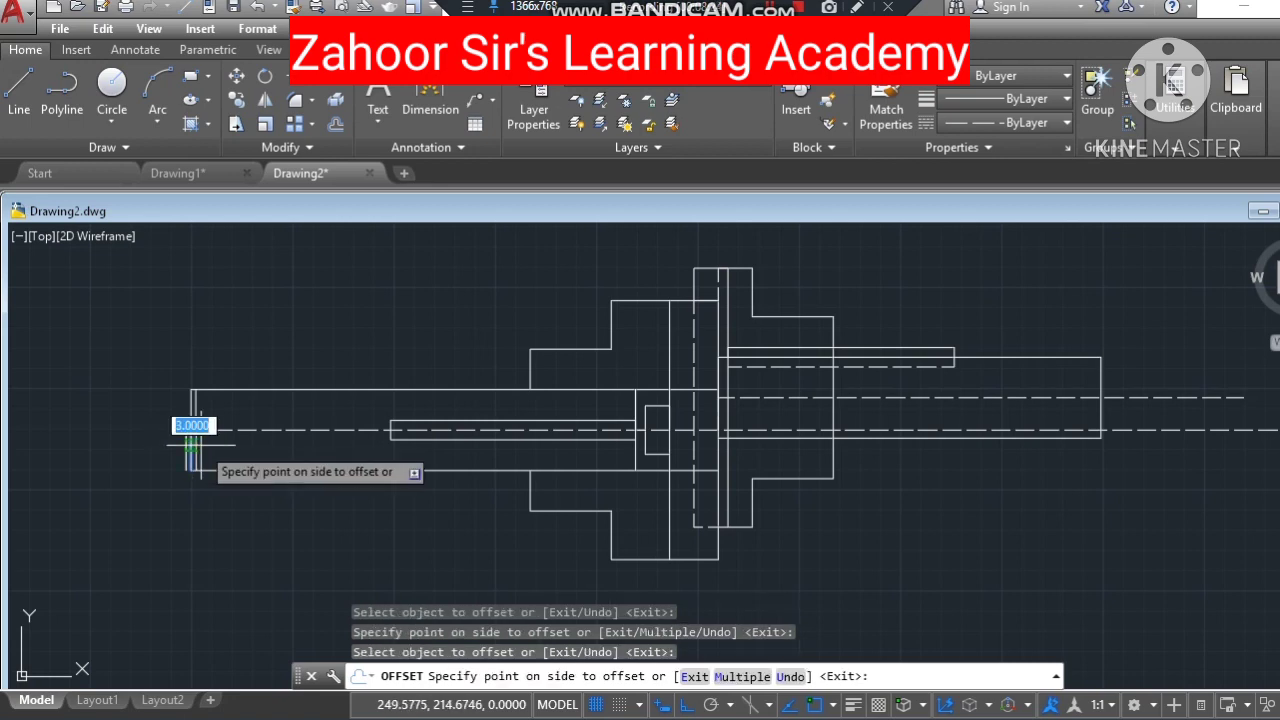
left_click(188, 446)
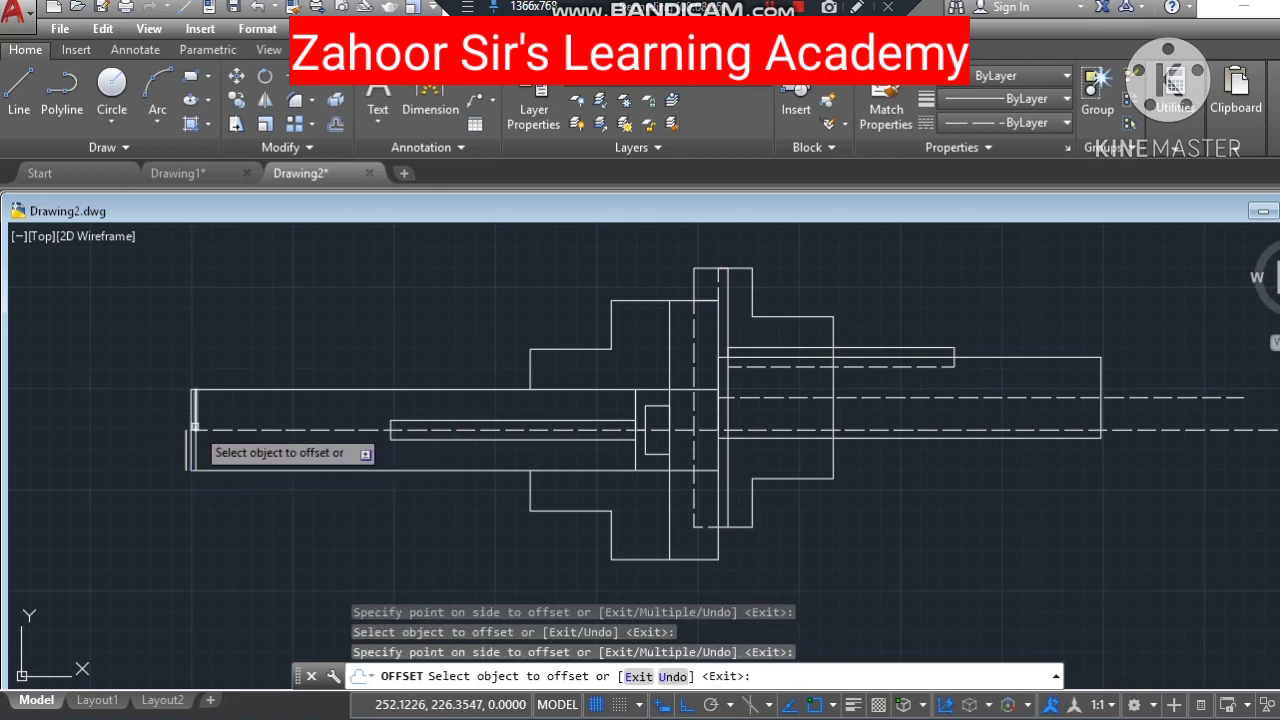
left_click(195, 420)
left_click(207, 422)
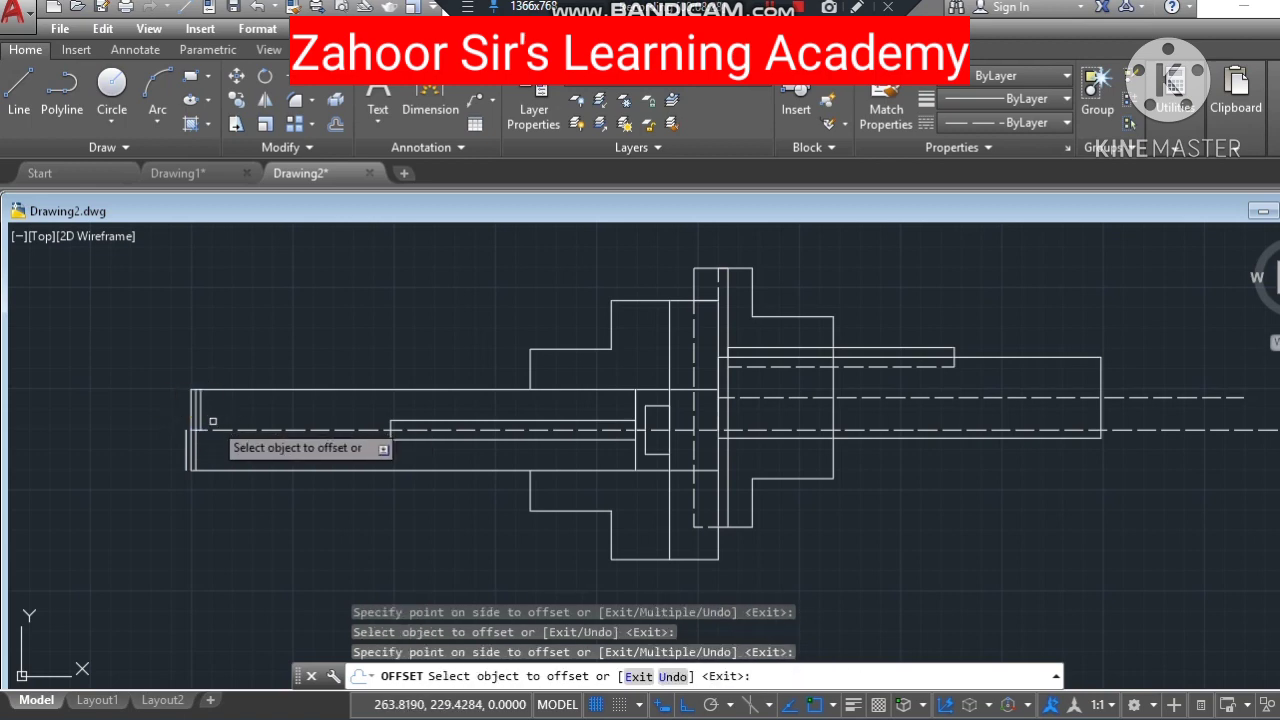
left_click(195, 447)
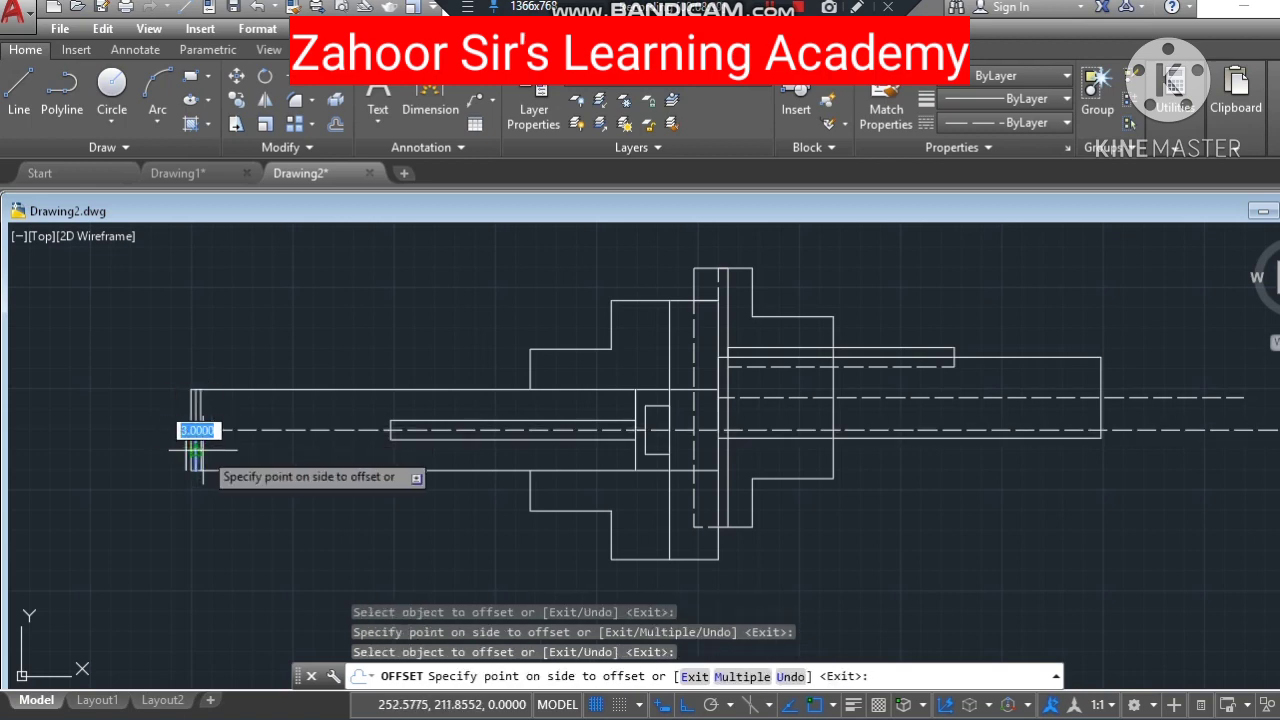
left_click(194, 452)
left_click(197, 447)
left_click(208, 451)
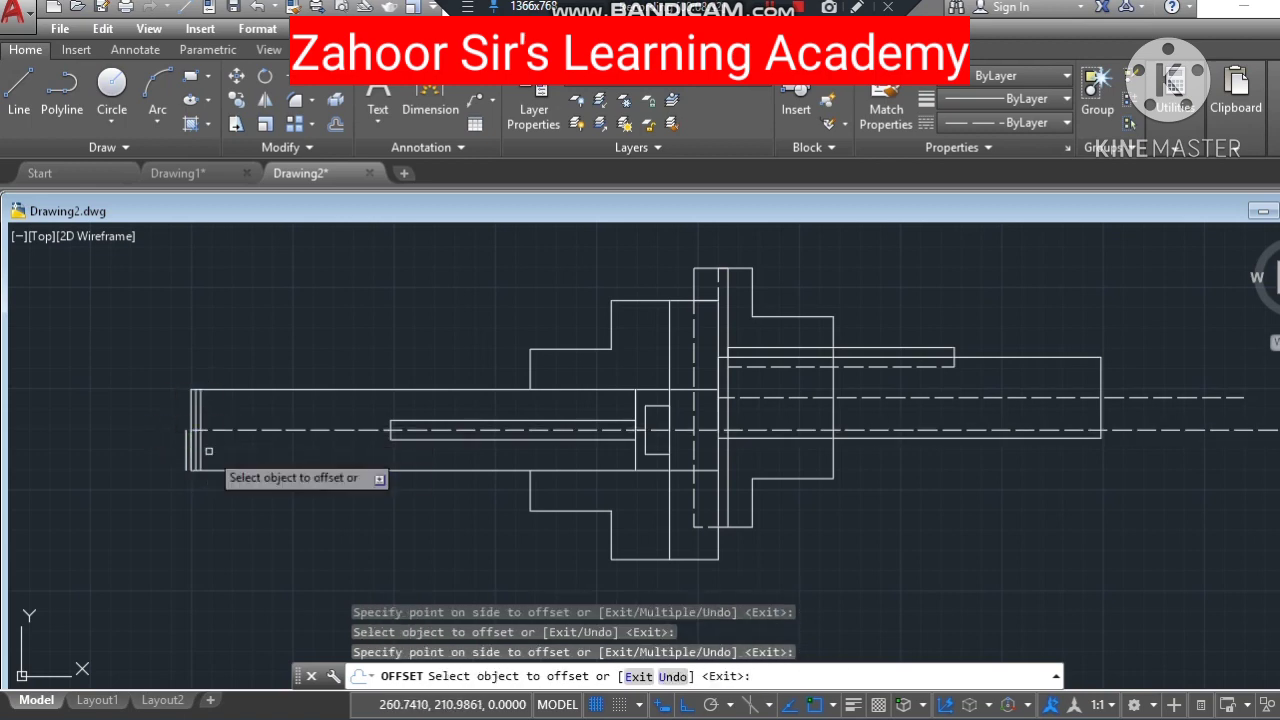
Step: Offset the innermost line of each half at the left shaft's end another 3 units inward
left_click(199, 416)
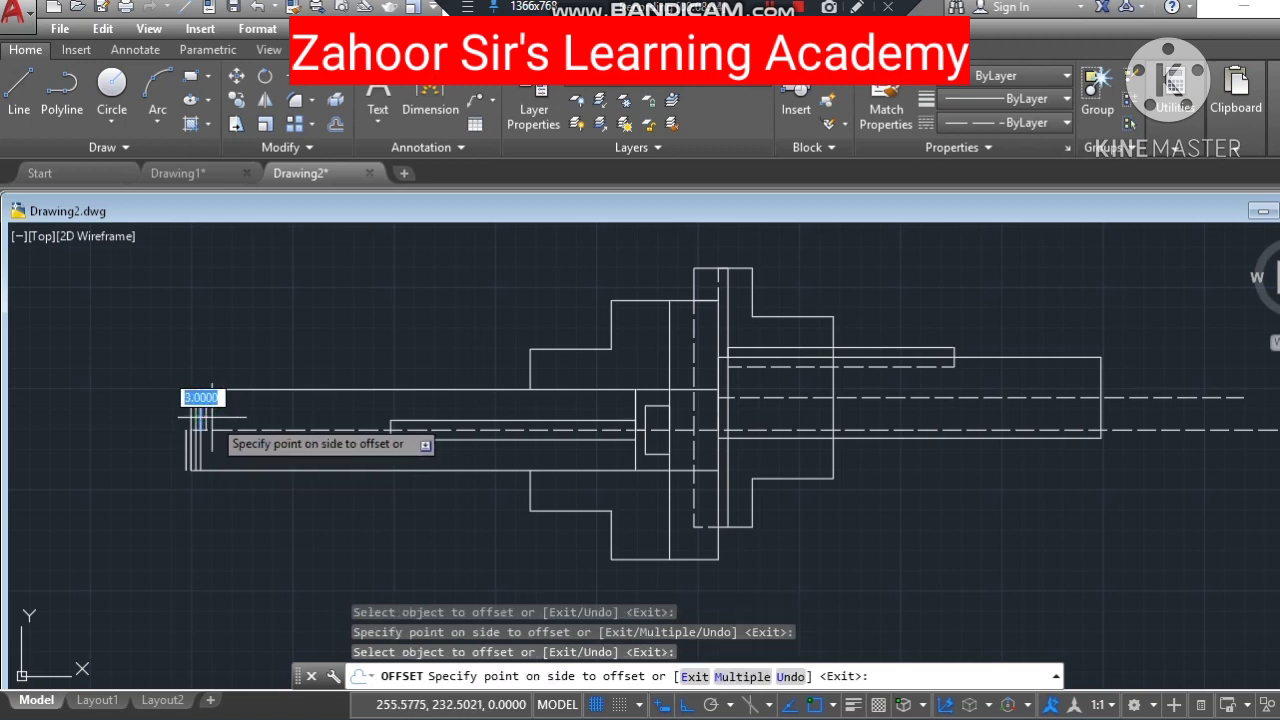
left_click(218, 422)
left_click(207, 449)
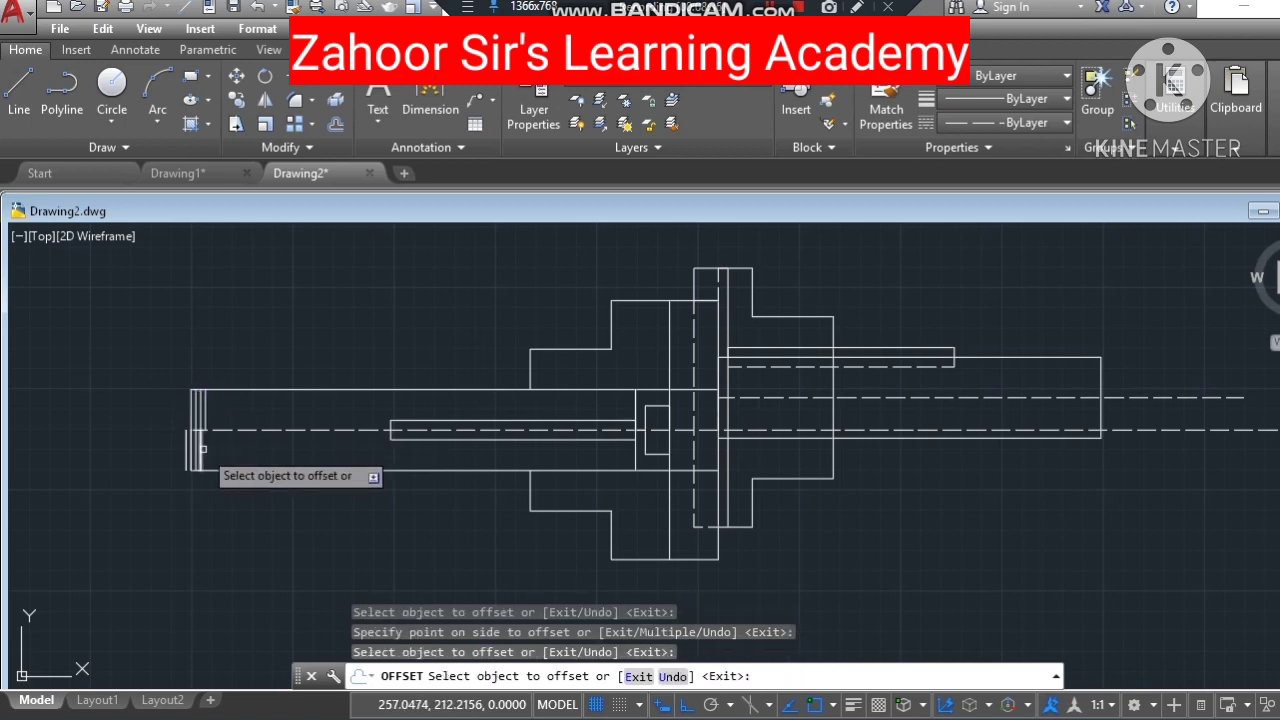
left_click(202, 450)
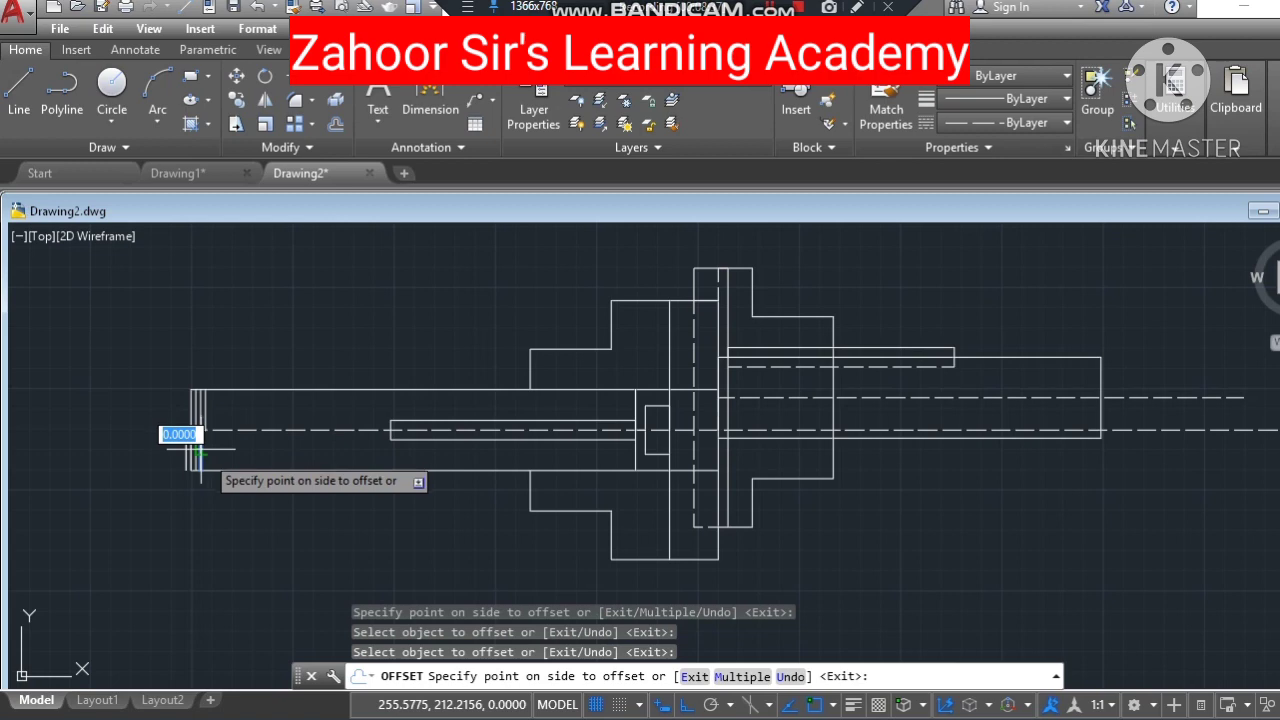
left_click(209, 453)
left_click(200, 433)
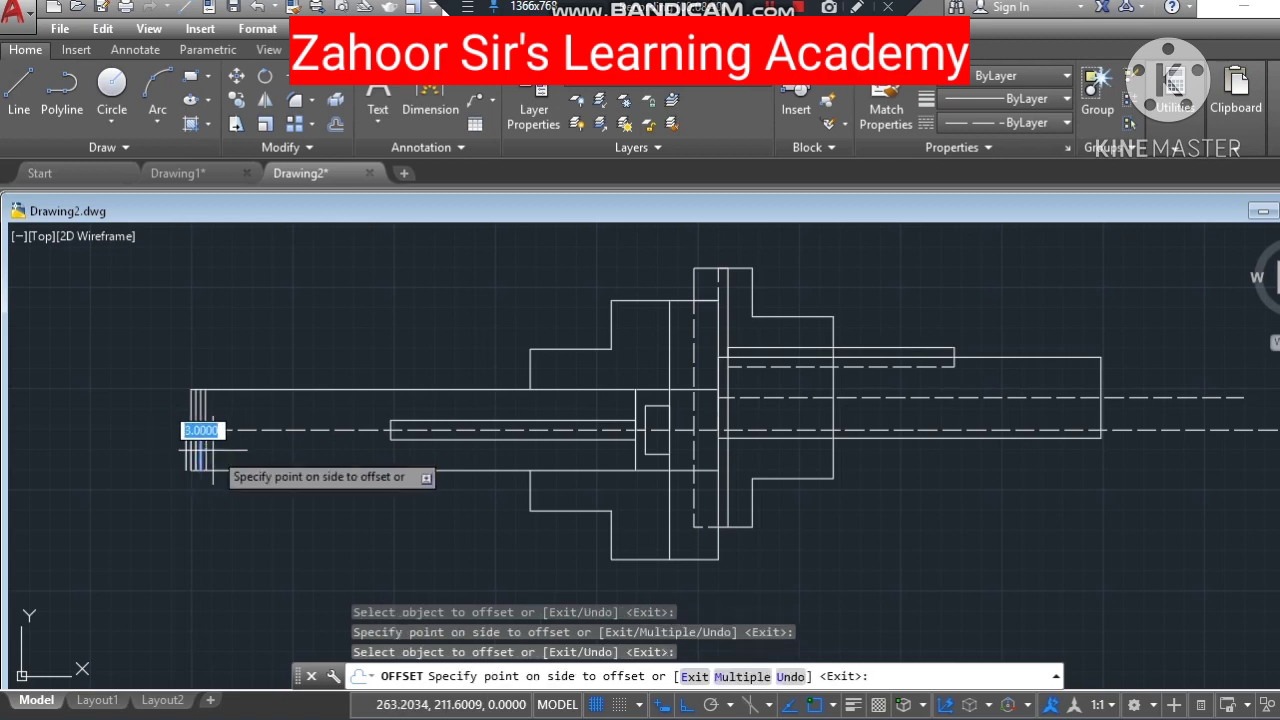
left_click(209, 449)
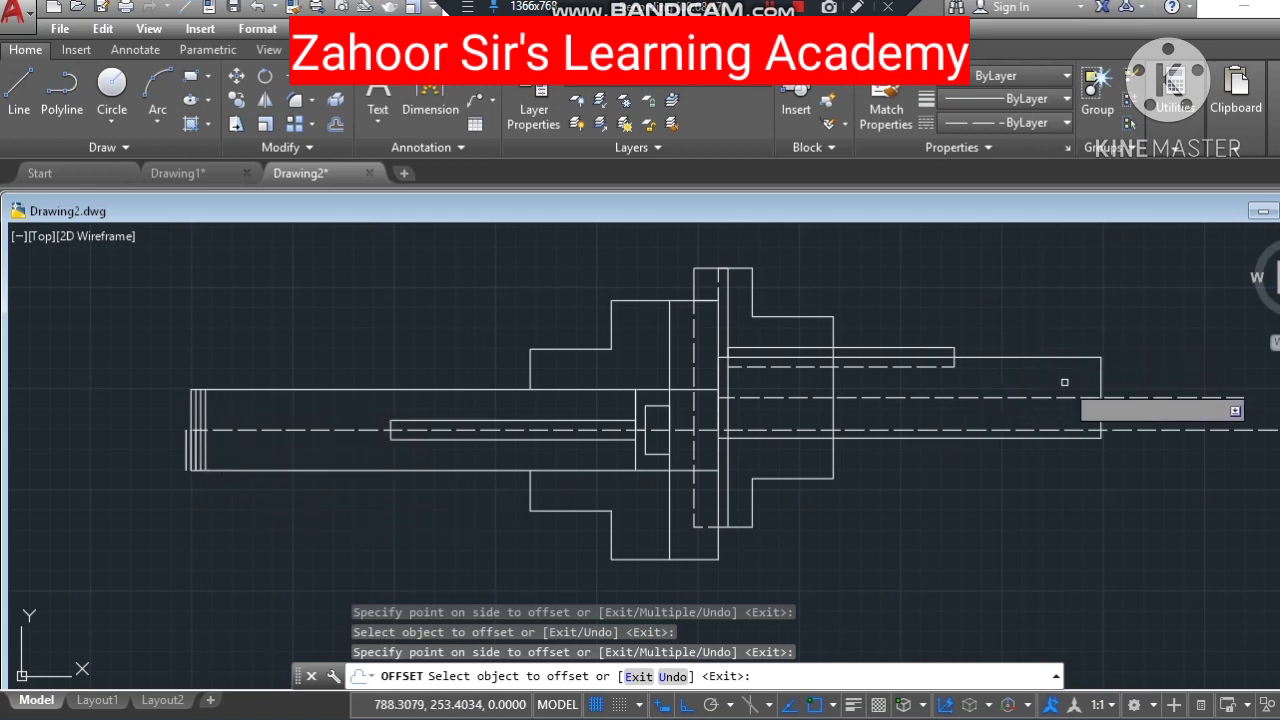
Step: Offset the right shaft's end edge inward three times at 3-unit spacing, then exit Offset
left_click(1102, 380)
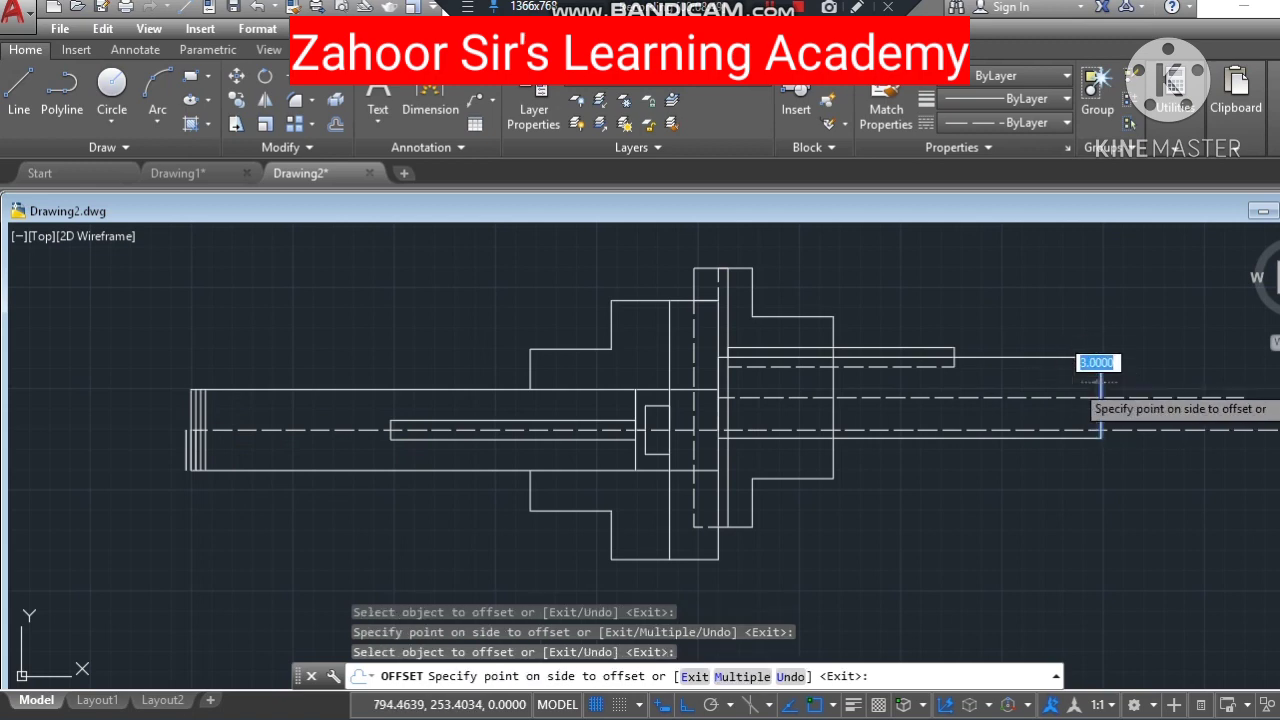
left_click(1085, 385)
left_click(1096, 380)
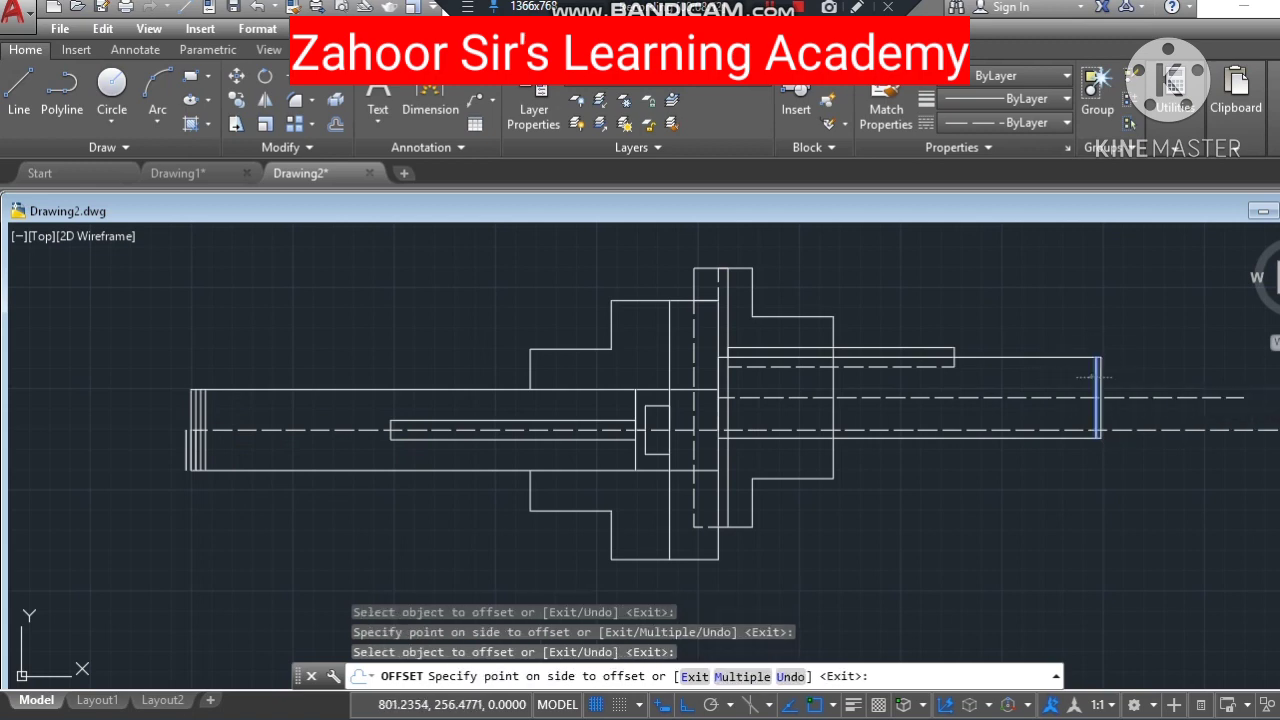
left_click(1088, 385)
left_click(1091, 385)
left_click(1086, 388)
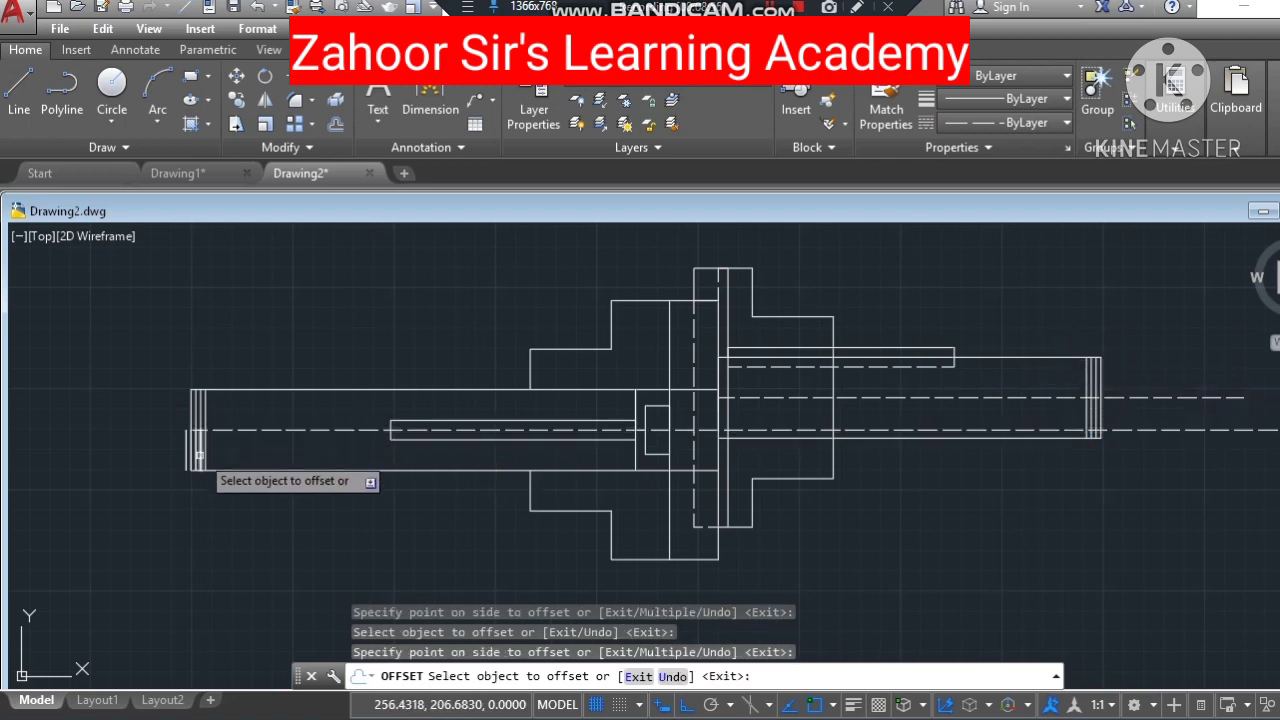
key("Escape")
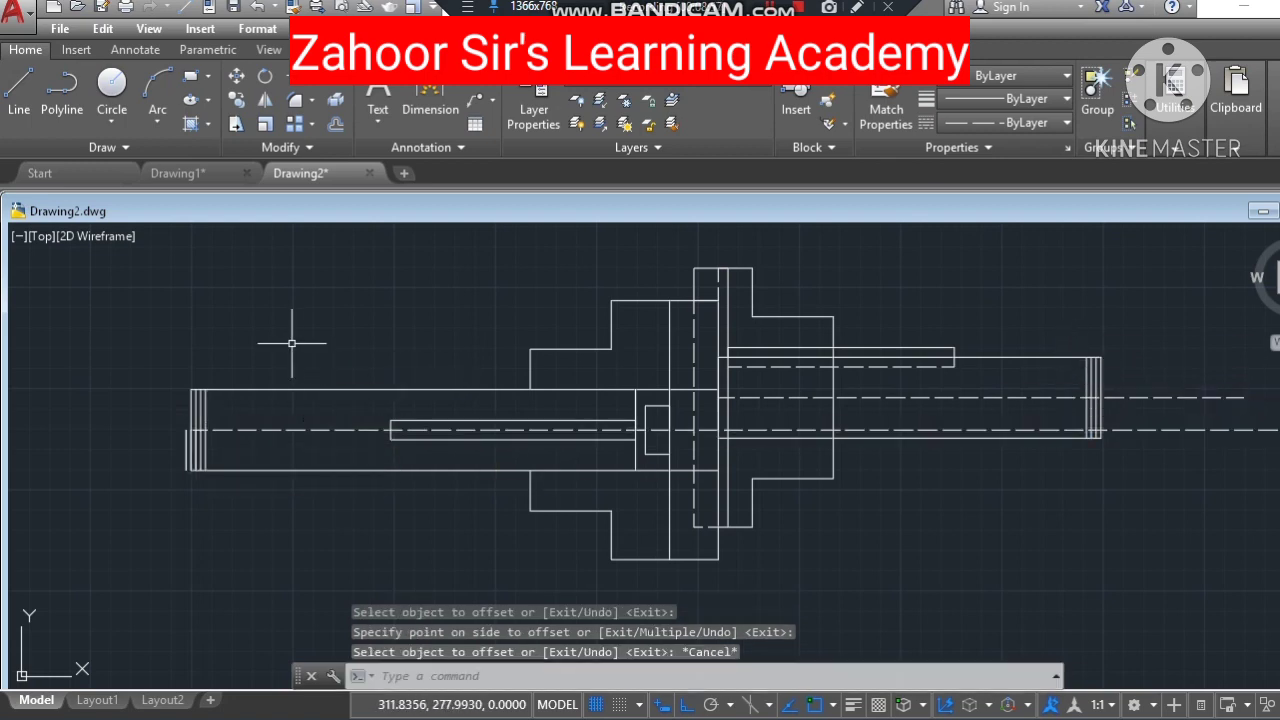
Step: Erase the surplus lower-half end lines at and just outside the left shaft's end
left_click(190, 436)
right_click(184, 440)
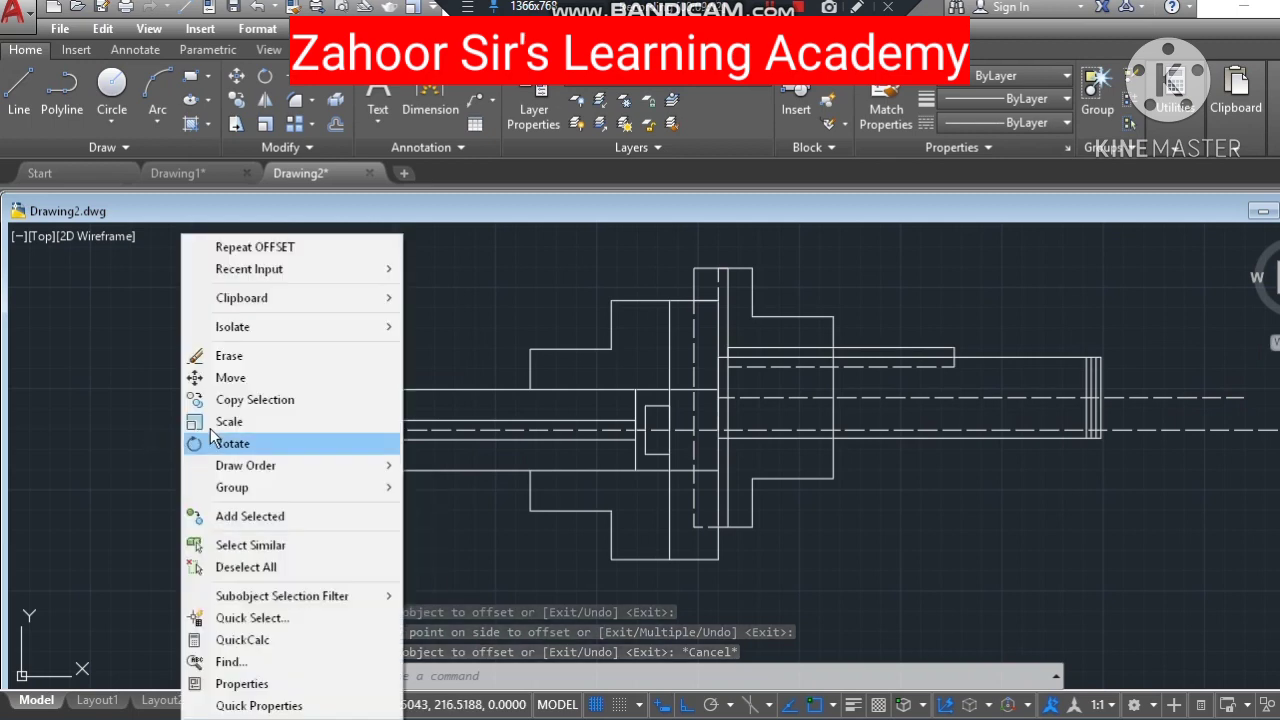
left_click(231, 357)
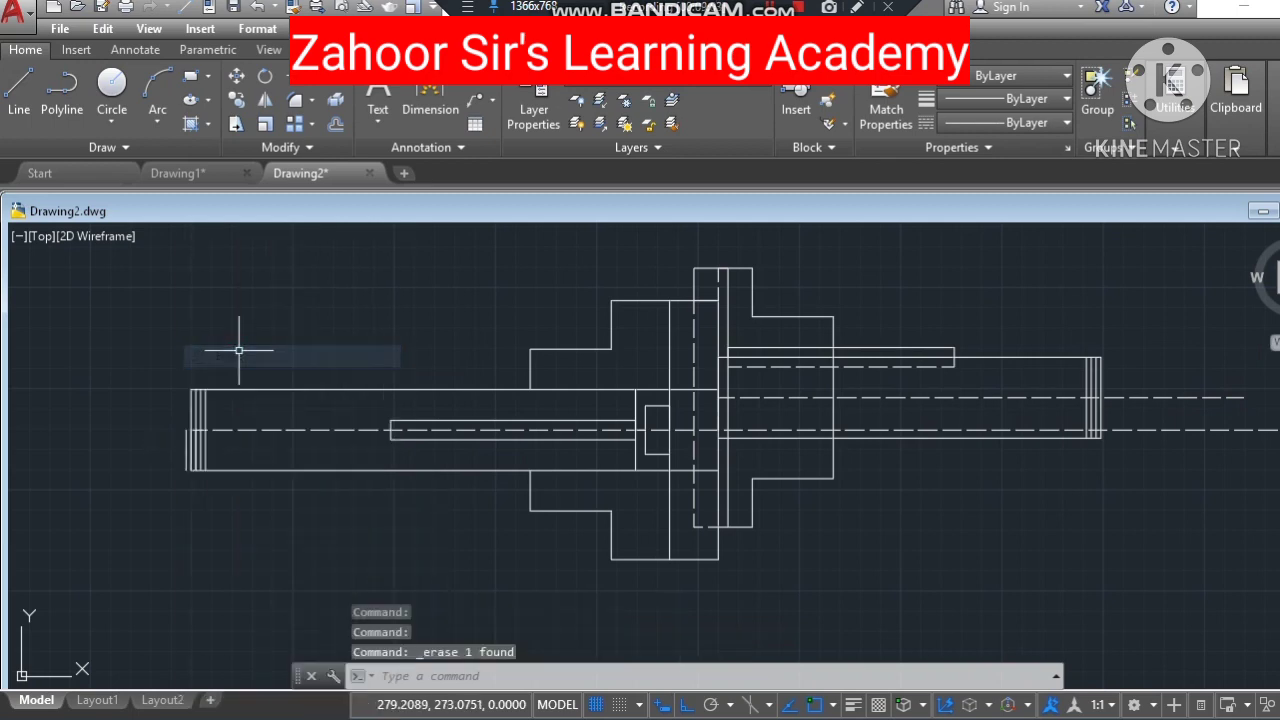
left_click(186, 437)
right_click(186, 440)
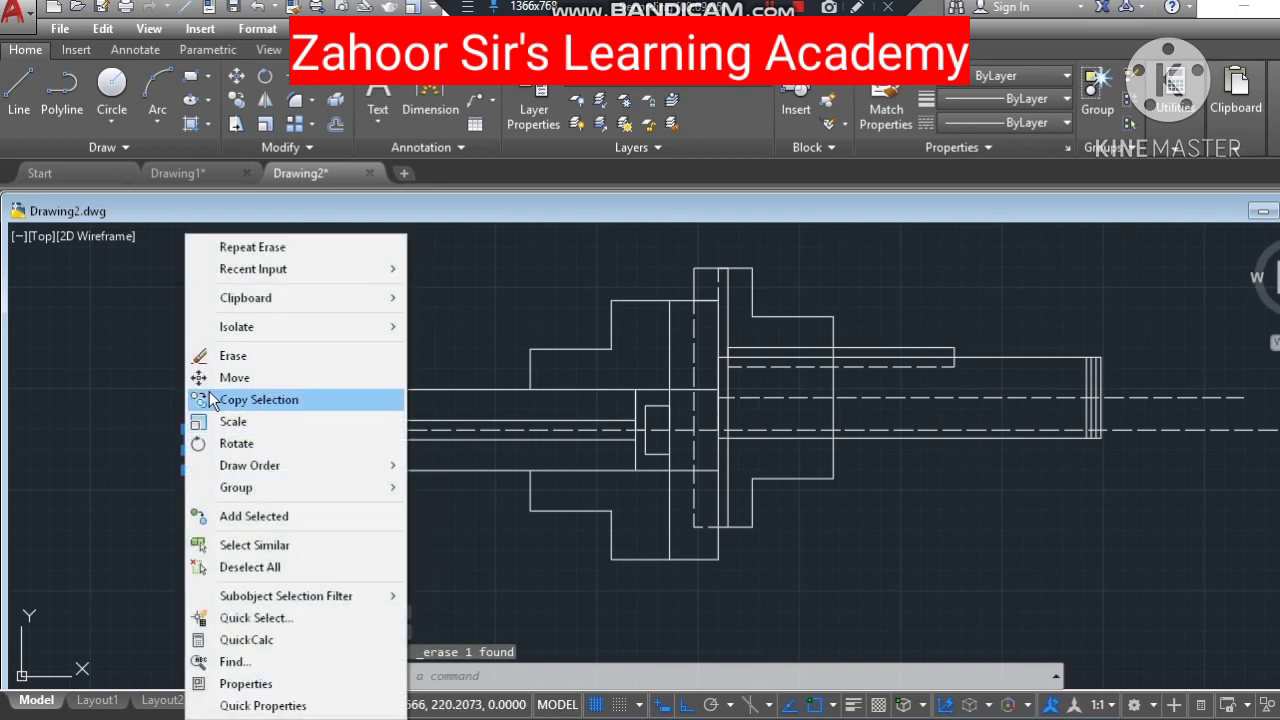
left_click(239, 358)
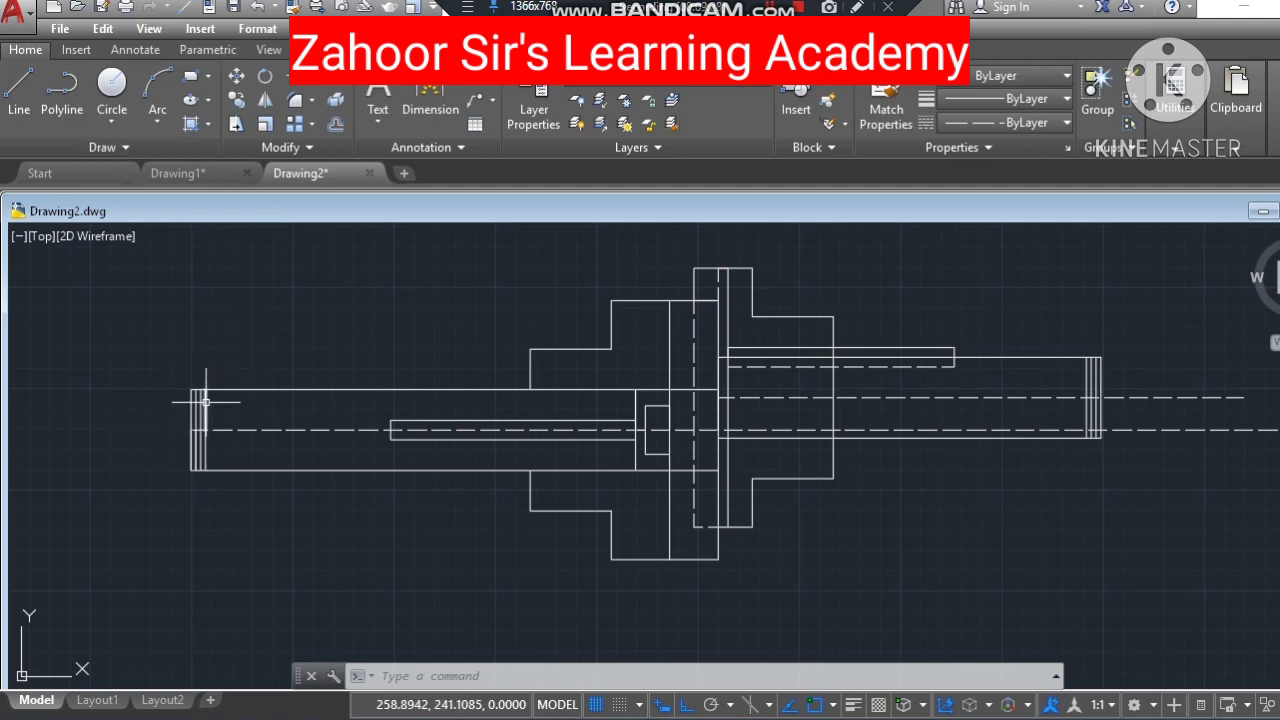
Step: From the left shaft's upper end corner, draw a line 12.5 units down, then 9 units inward to the innermost end line
left_click(20, 93)
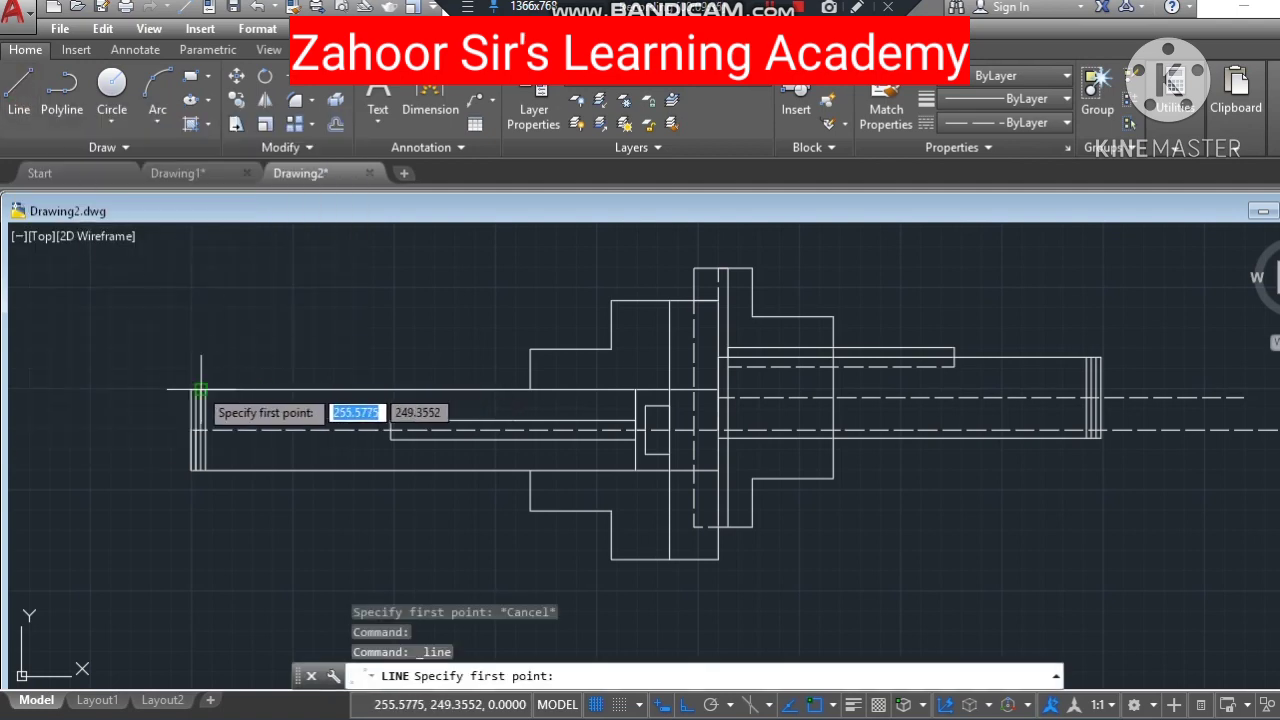
left_click(193, 390)
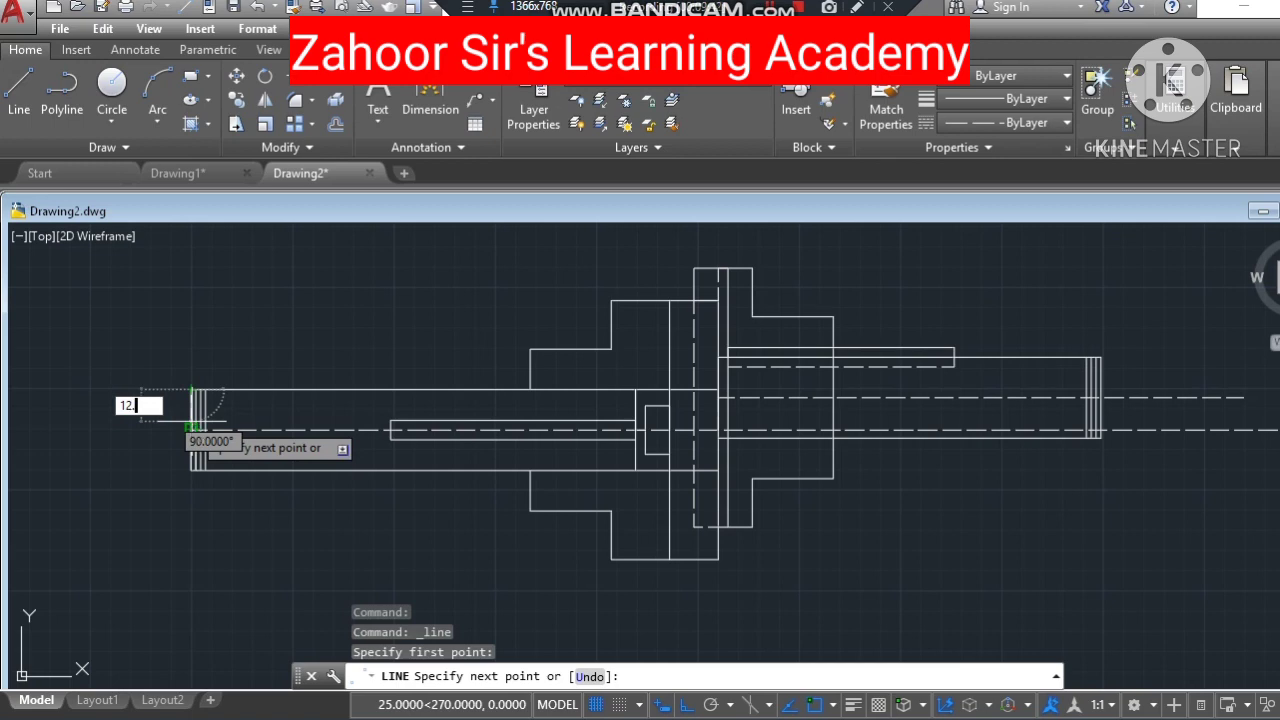
key("Return")
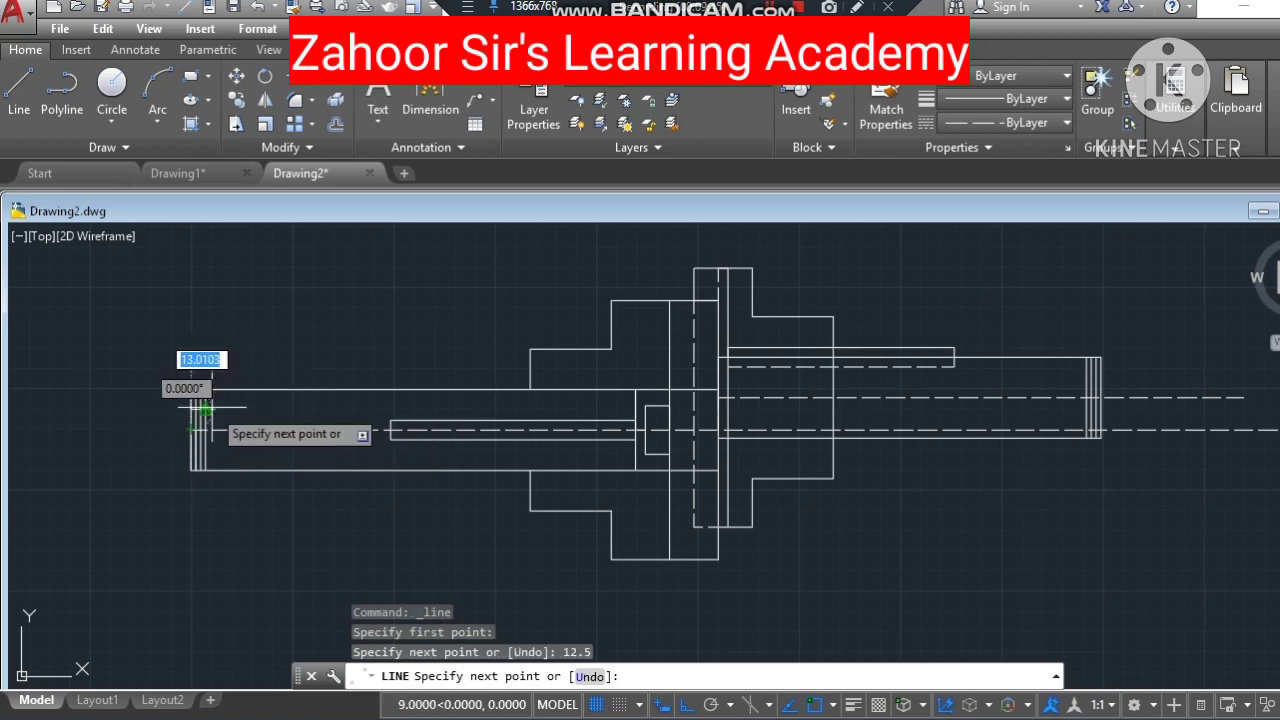
left_click(200, 406)
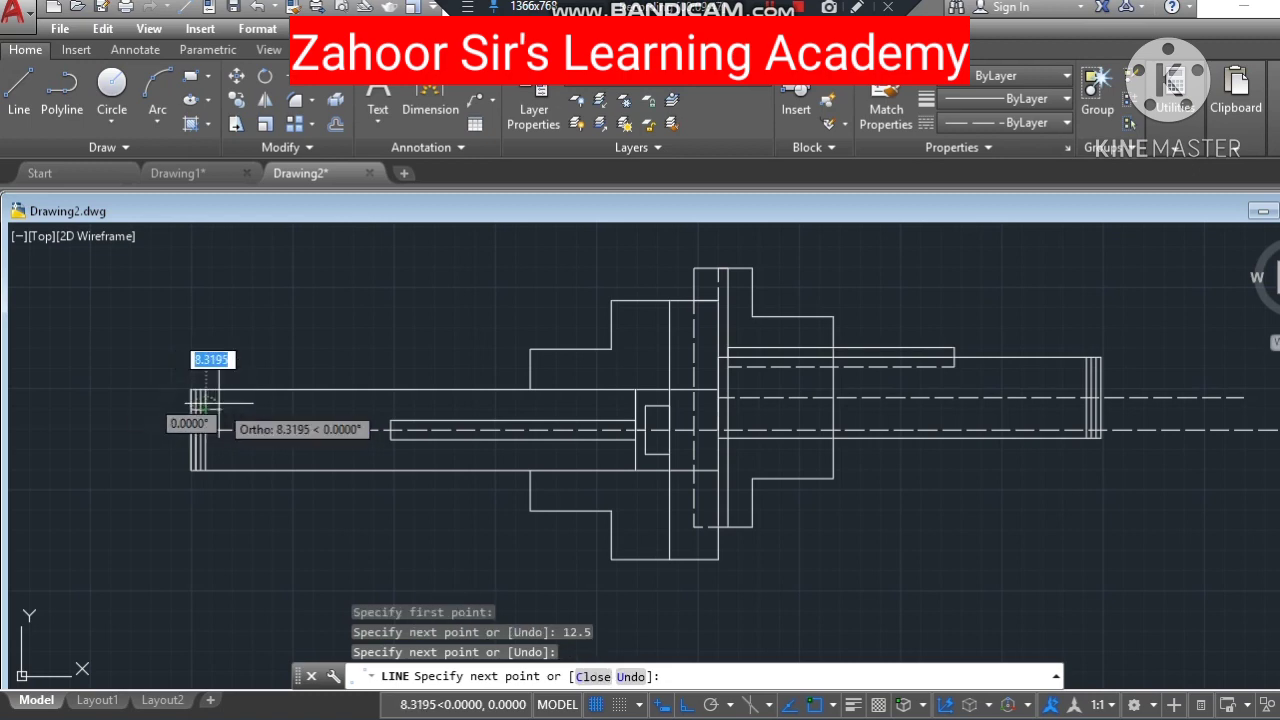
key("Escape")
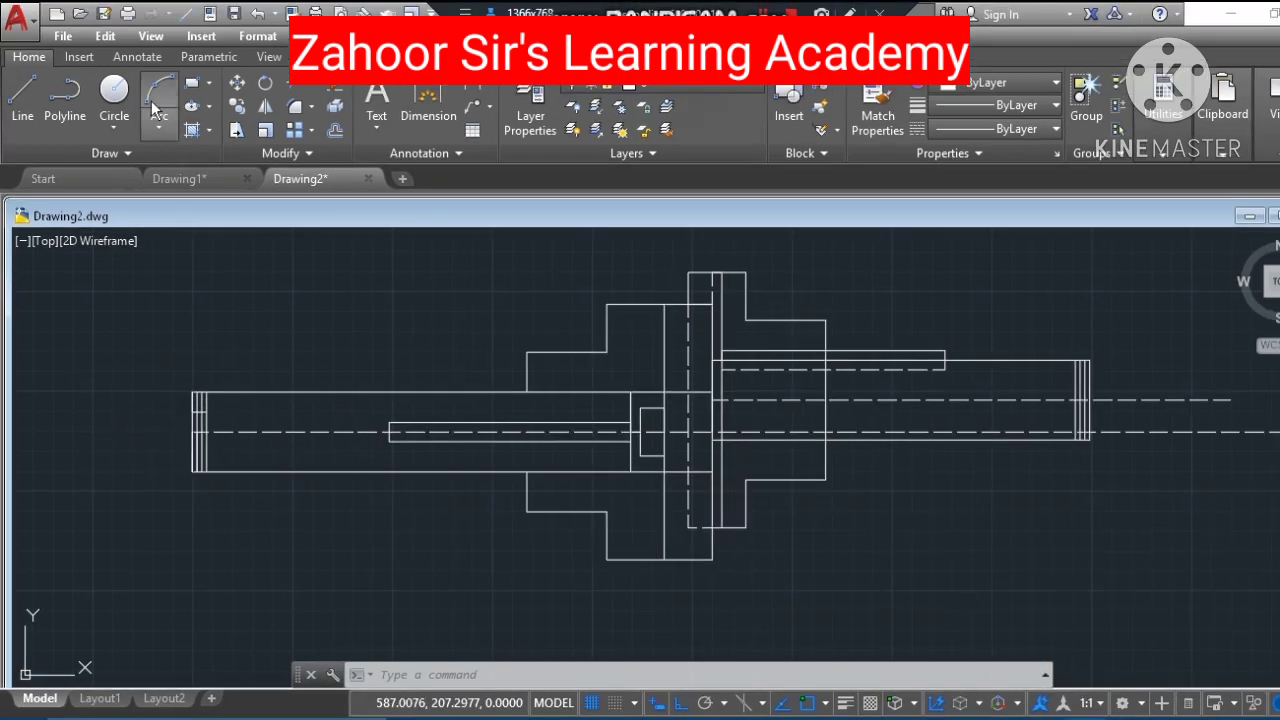
Step: From the left shaft's lower end corner, draw a line 12.5 units up, then 9 units inward to the innermost end line
left_click(20, 100)
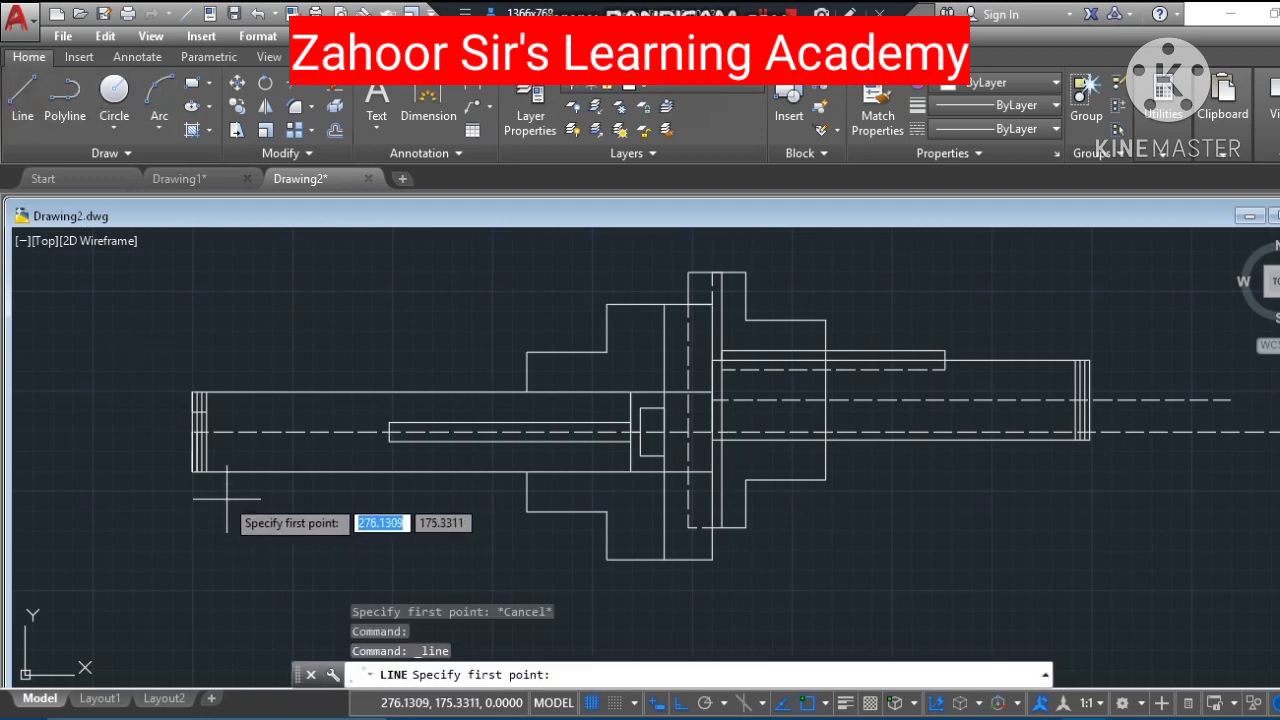
left_click(197, 470)
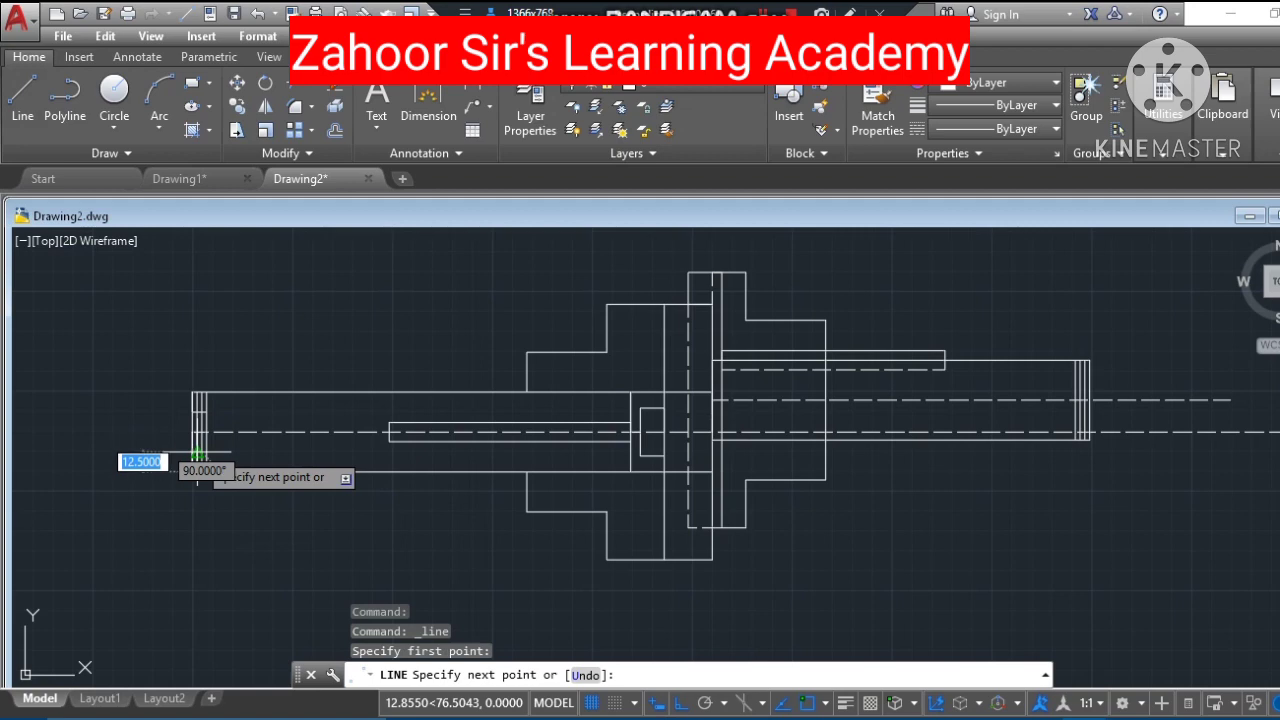
type("12")
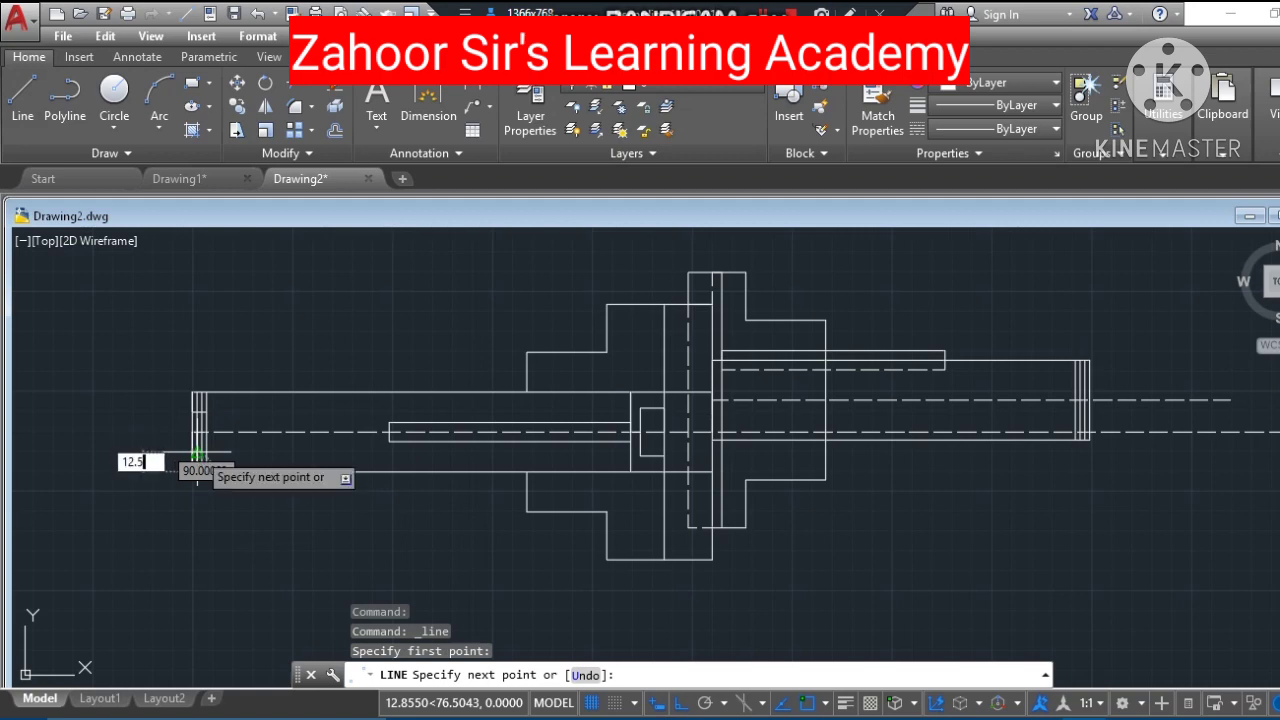
type(".5")
key("Return")
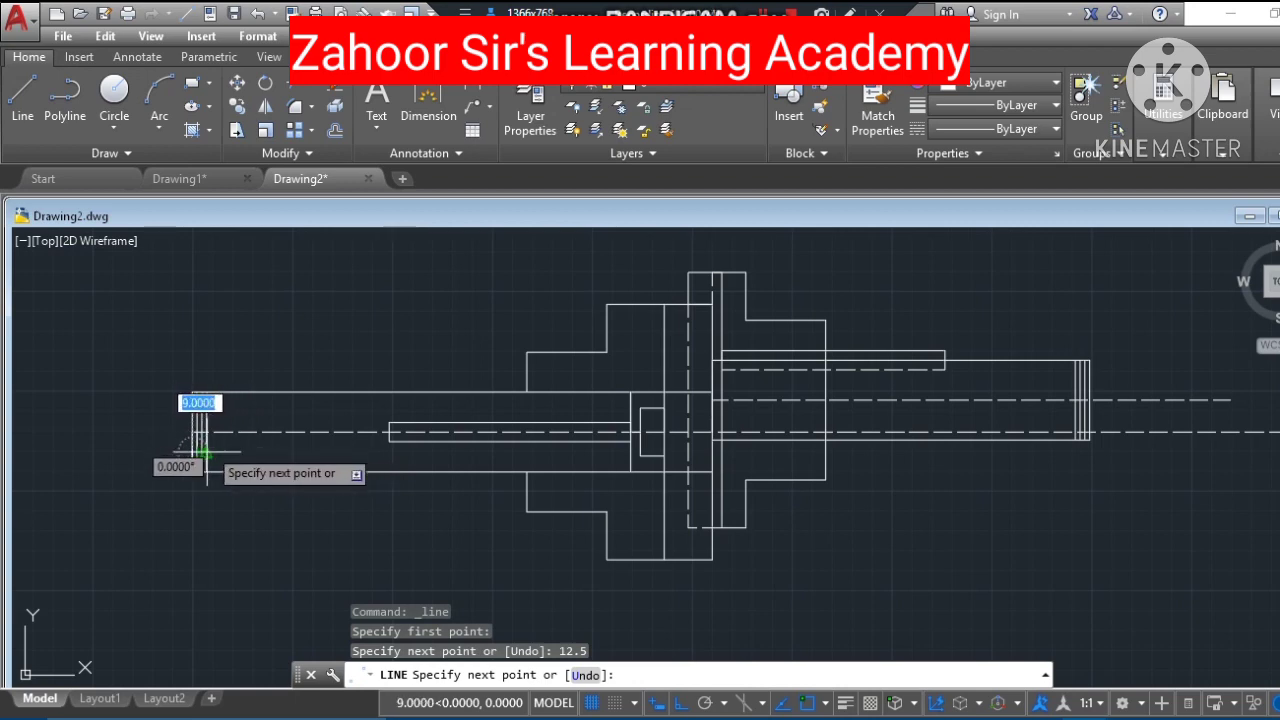
left_click(204, 457)
key("Escape")
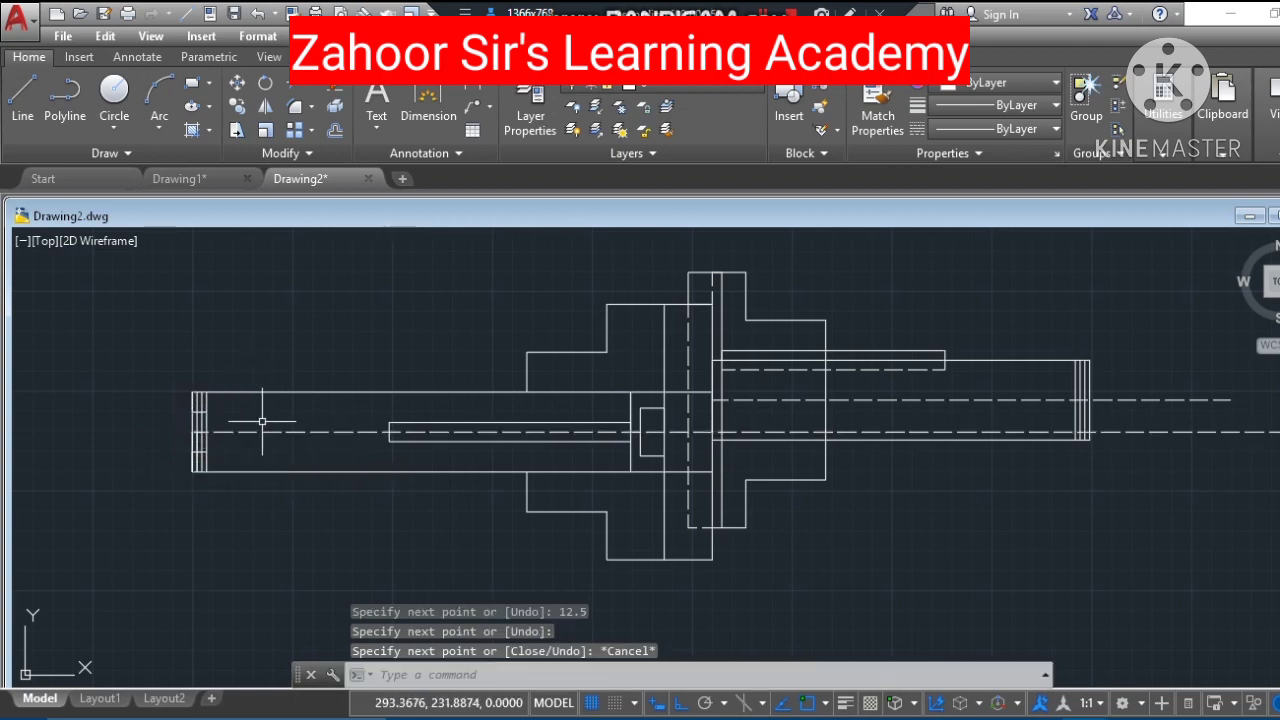
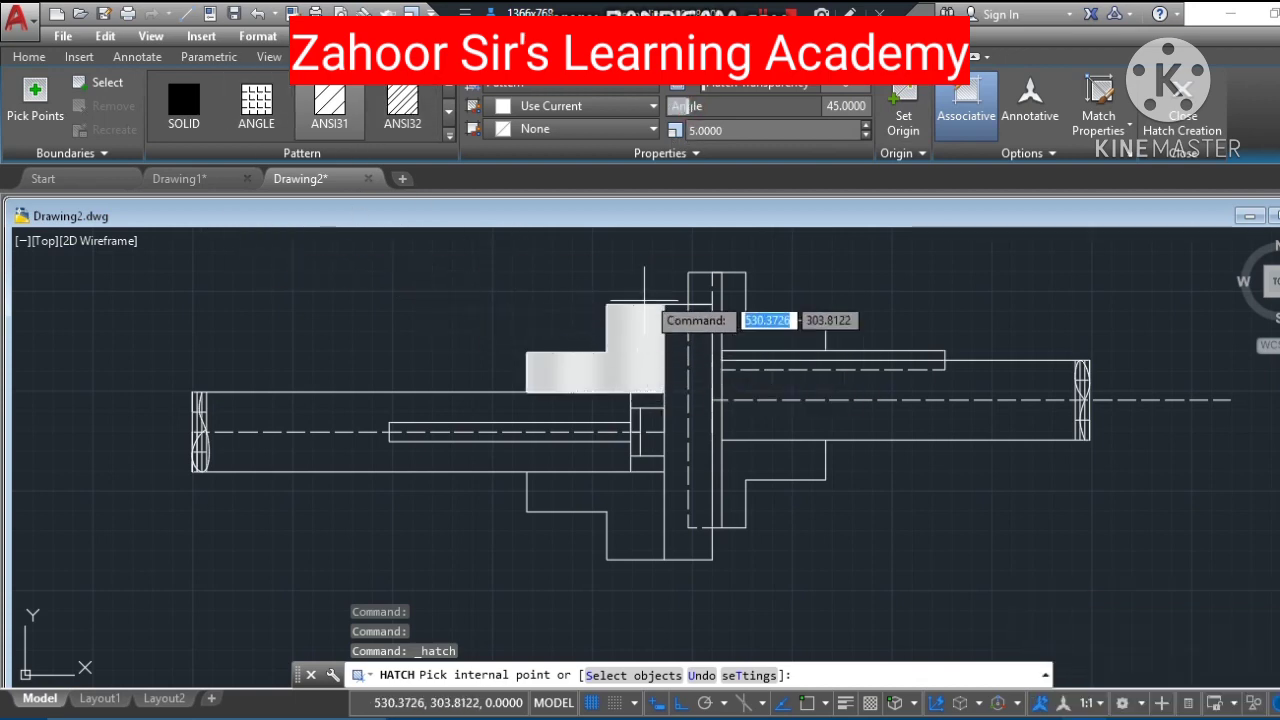
Step: Hatch the upper and lower halves of the left stepped flange with the ANSI32 pattern at scale 5
left_click(341, 110)
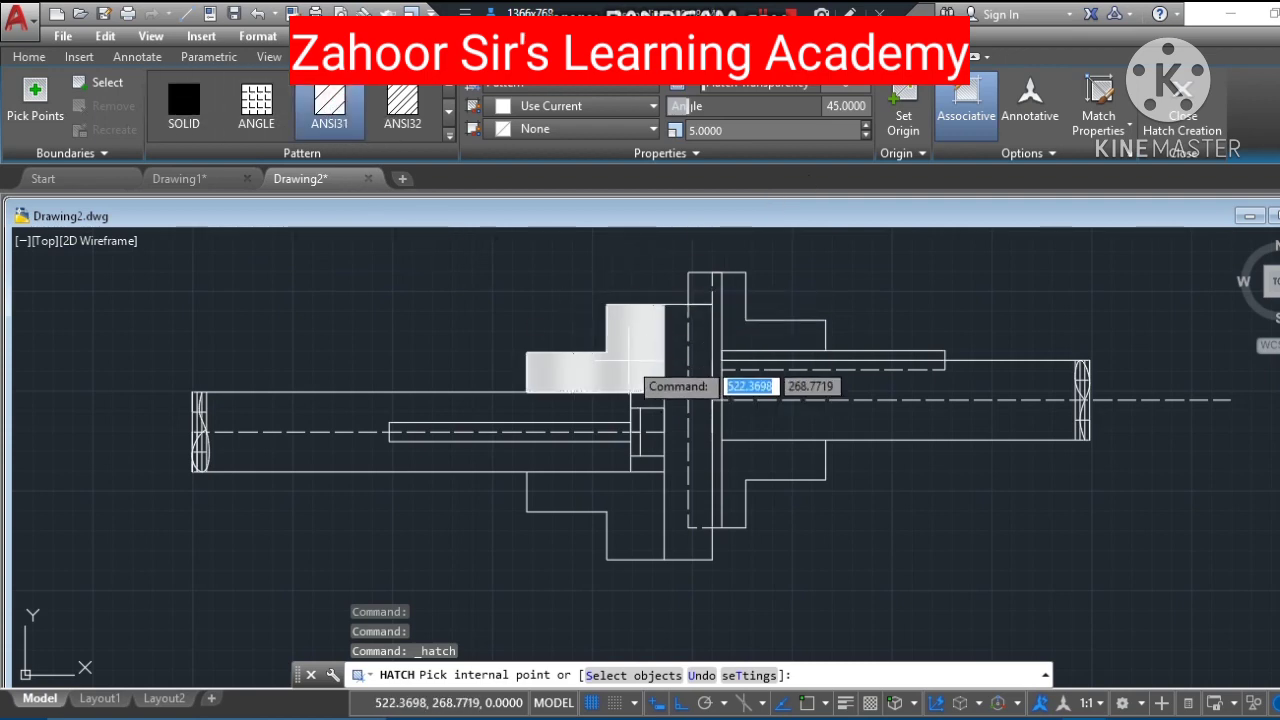
left_click(402, 105)
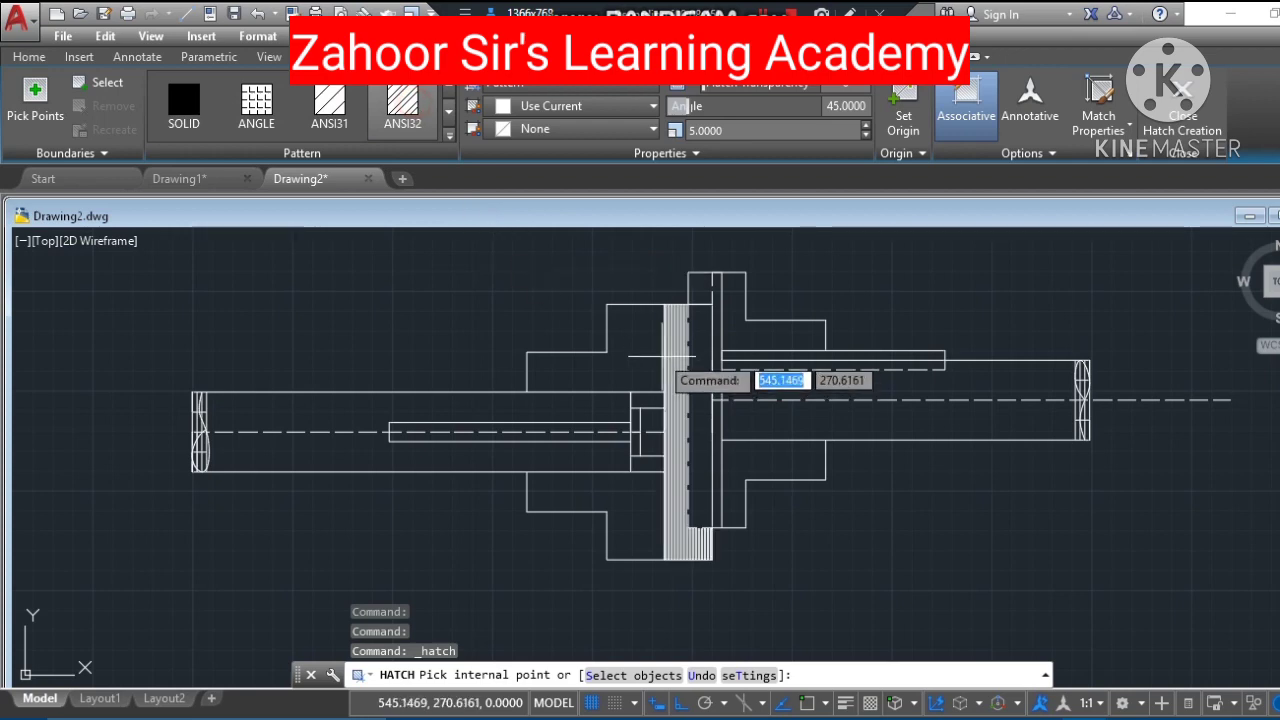
left_click(640, 342)
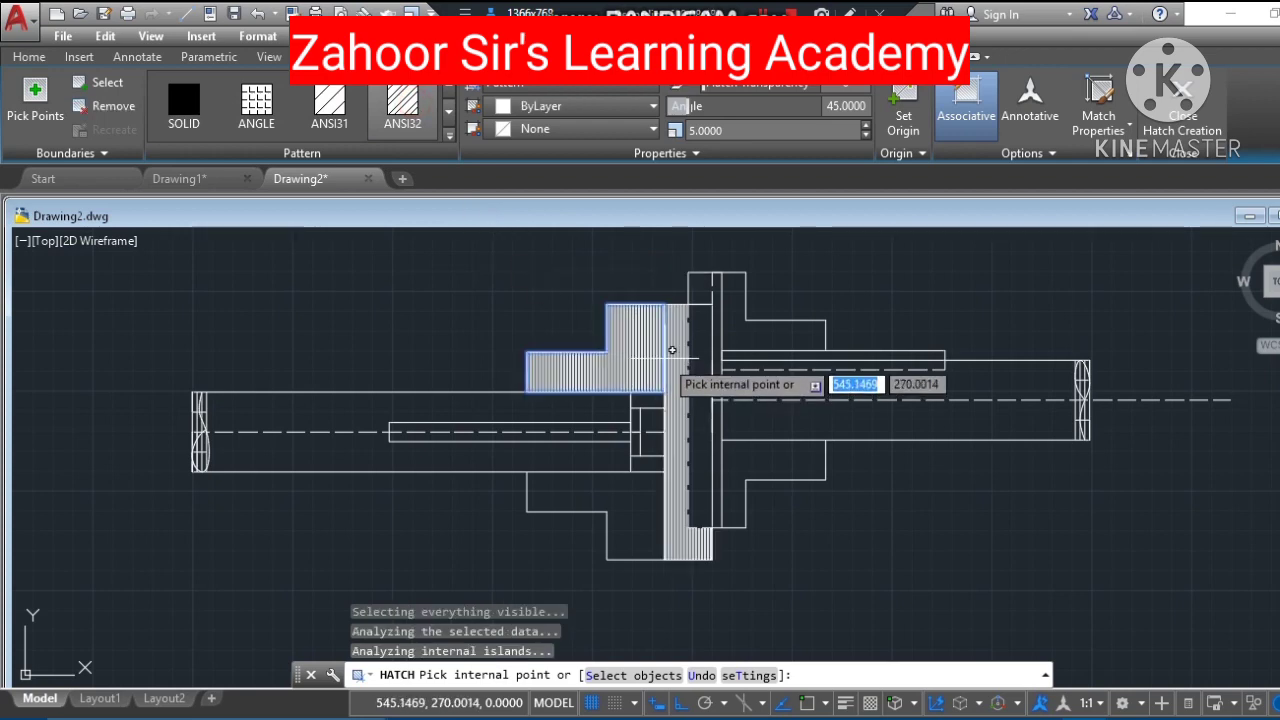
left_click(555, 492)
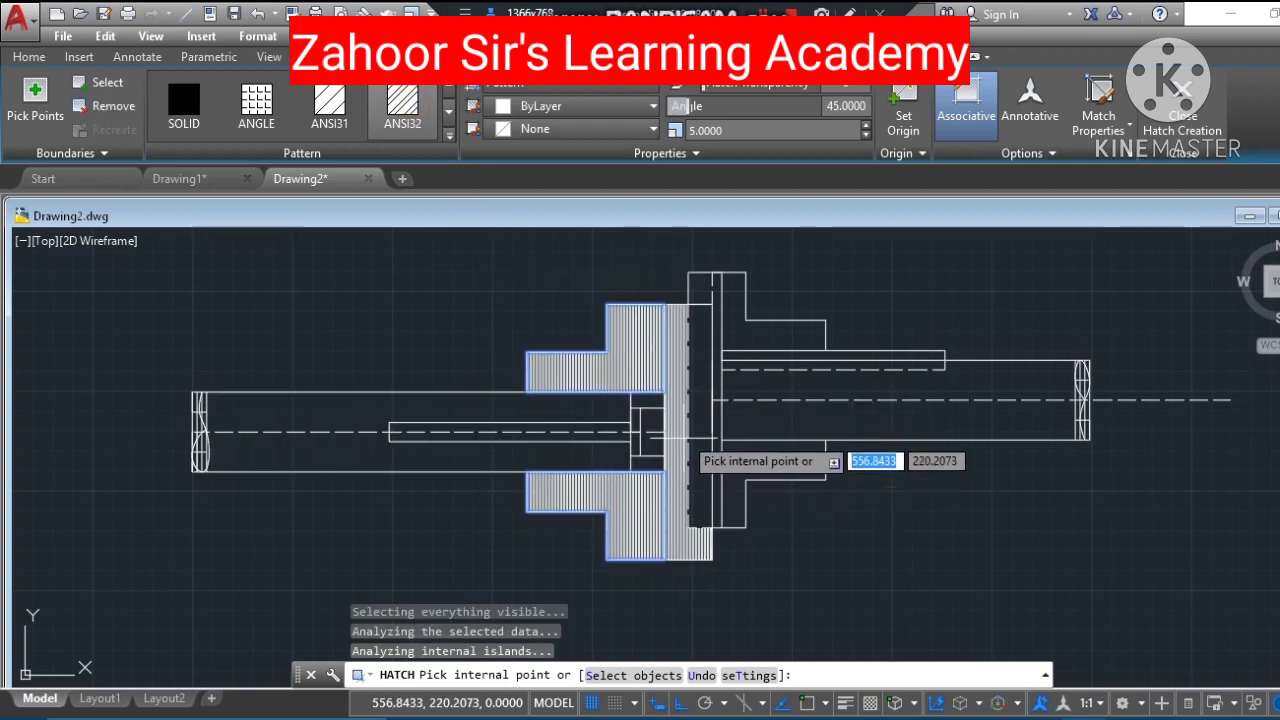
Step: Add ANSI32 hatching to the central disc and to the upper and lower halves of the right flange, then finish the hatch
left_click(693, 408)
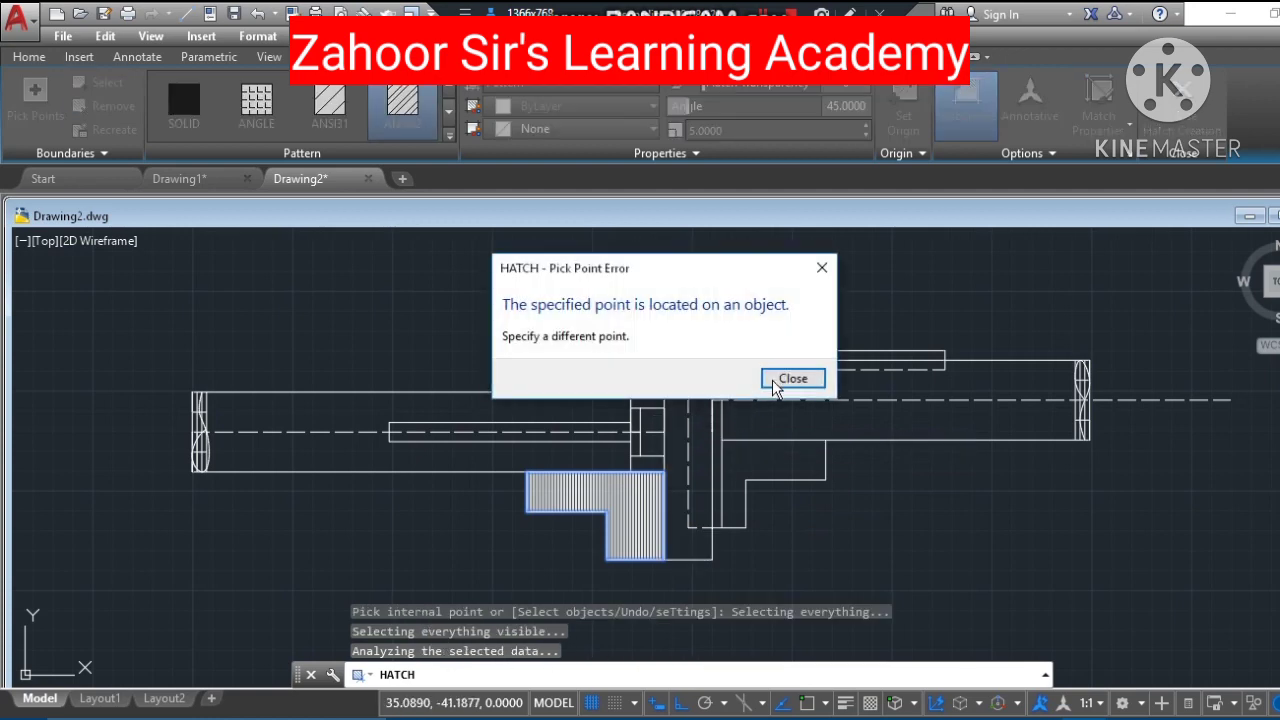
left_click(822, 269)
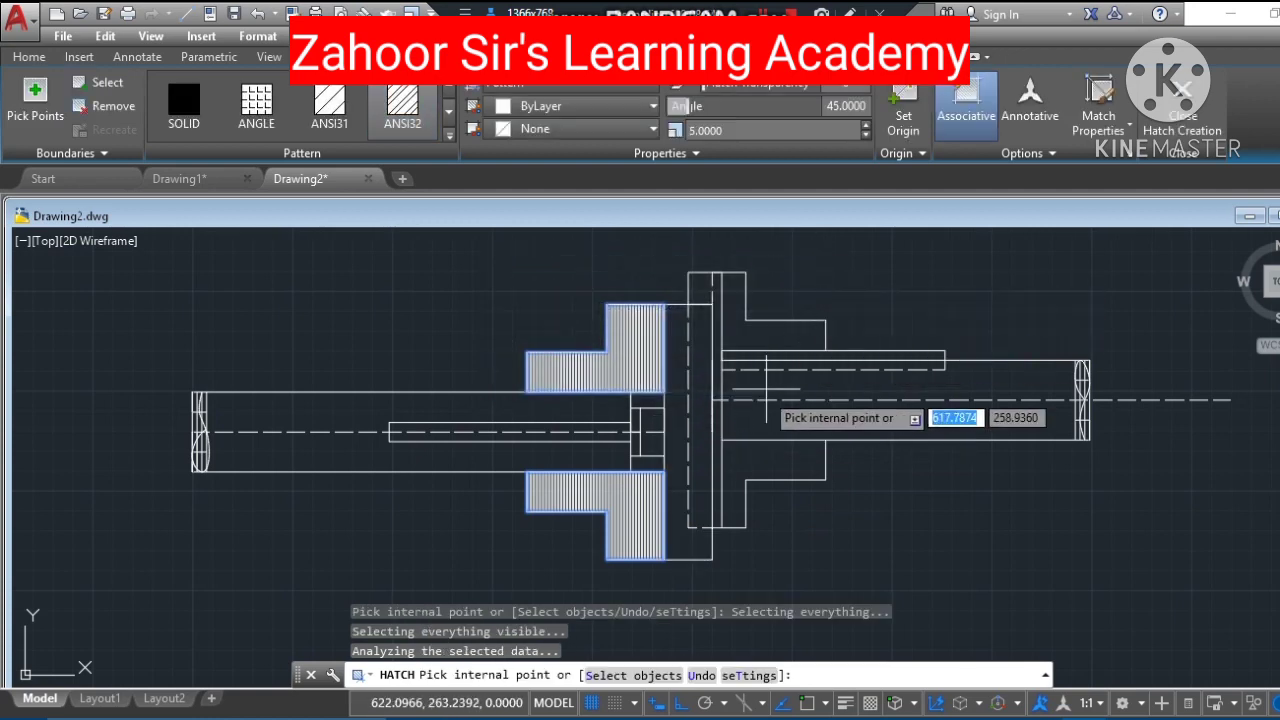
left_click(686, 395)
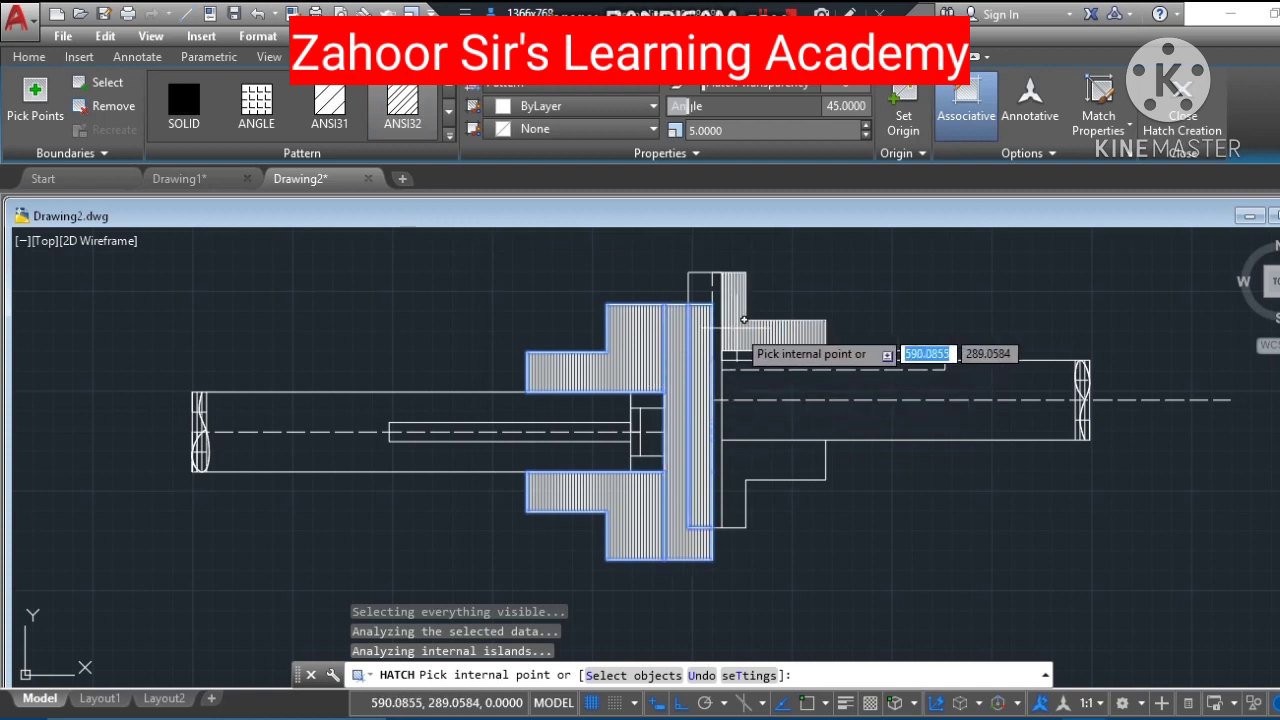
left_click(745, 330)
left_click(782, 456)
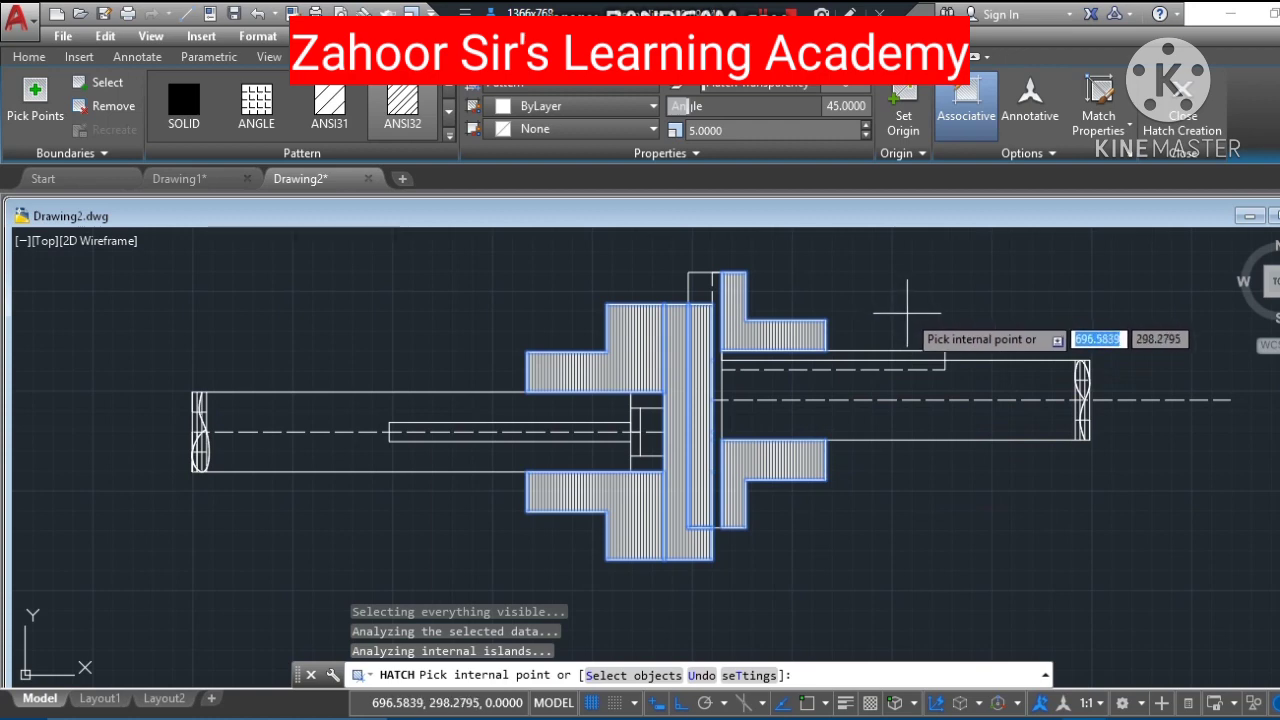
key("Return")
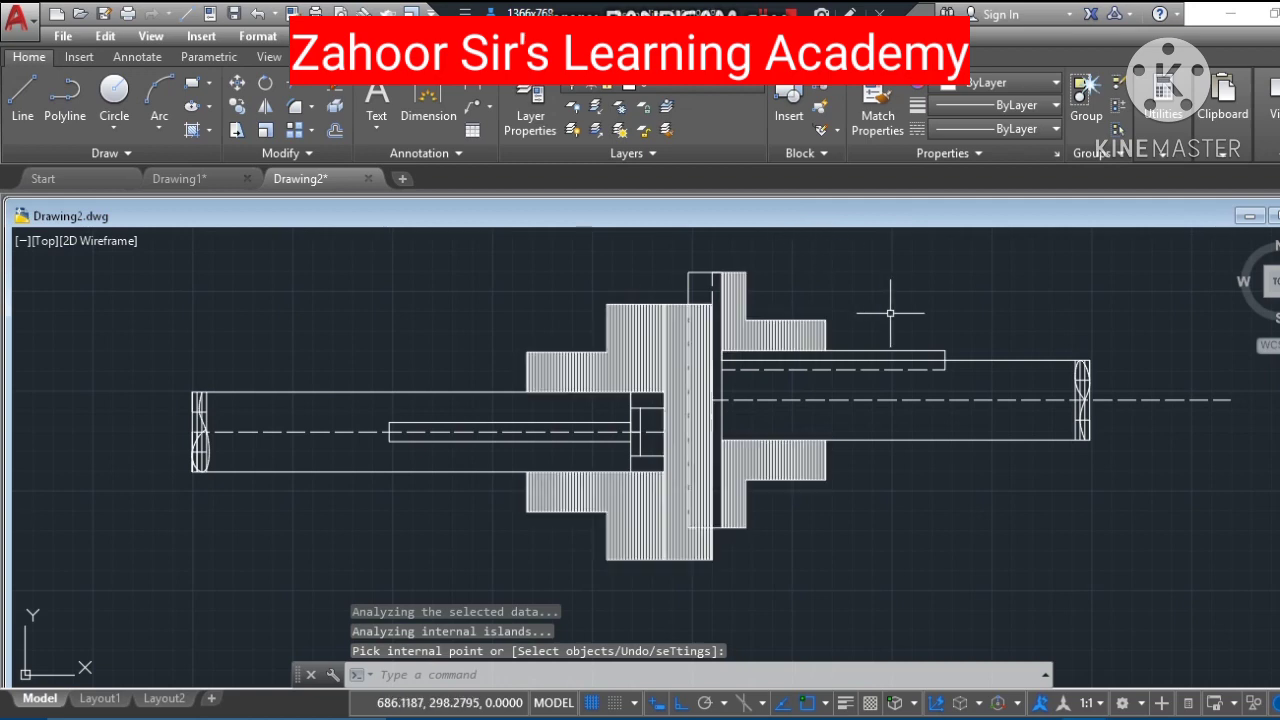
left_click(937, 303)
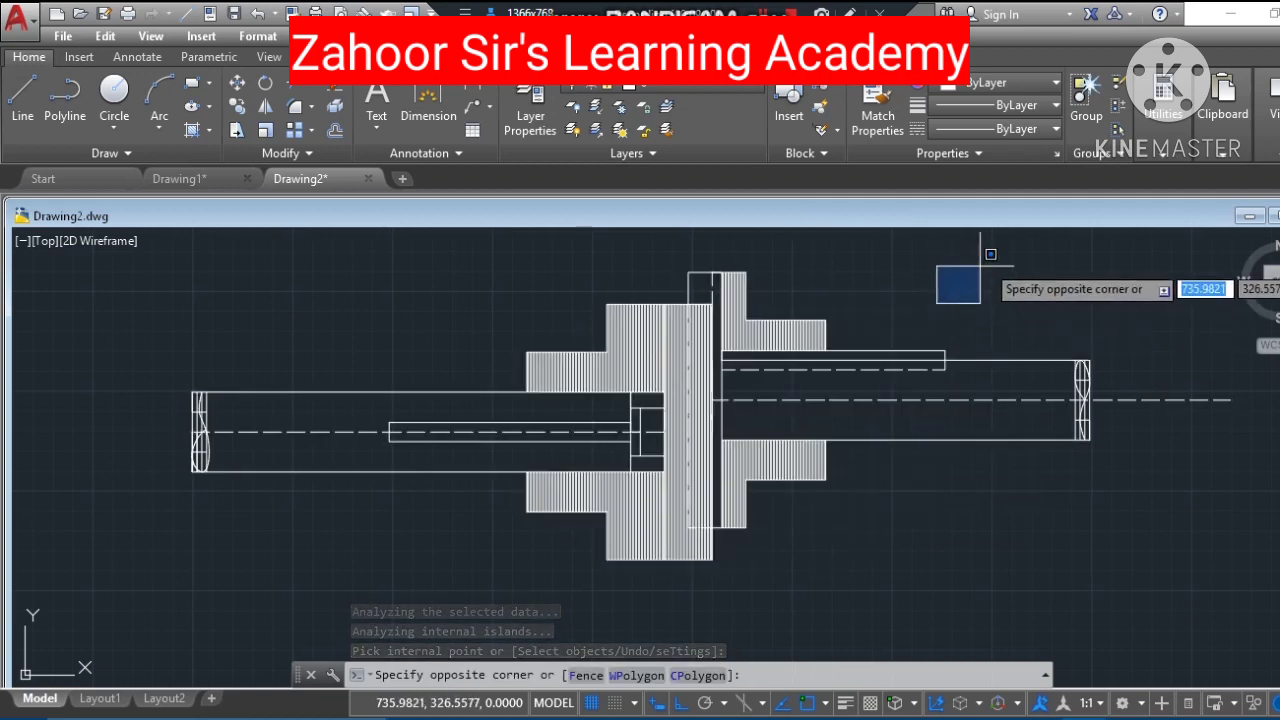
left_click(1017, 262)
key("Escape")
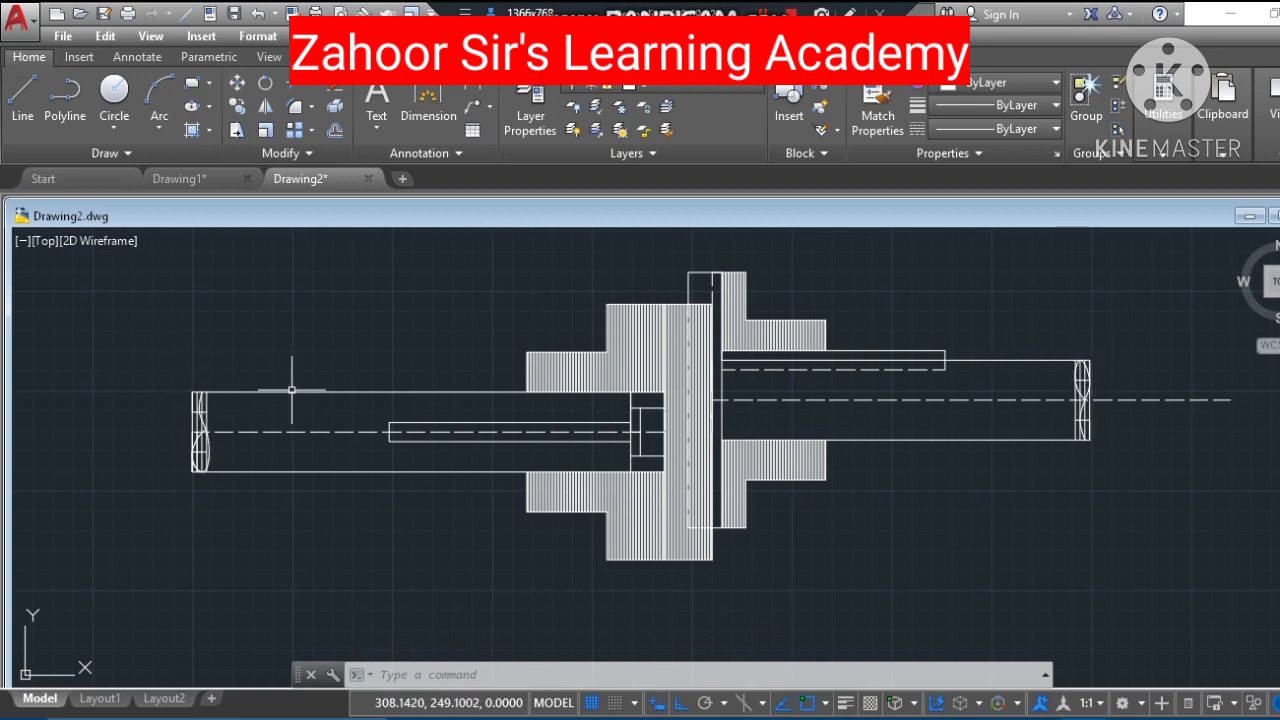
Step: On the dotted layer, draw a horizontal centerline from the left shaft's inner end on its axis to well beyond the right shaft
scroll(323, 381, "down", 2)
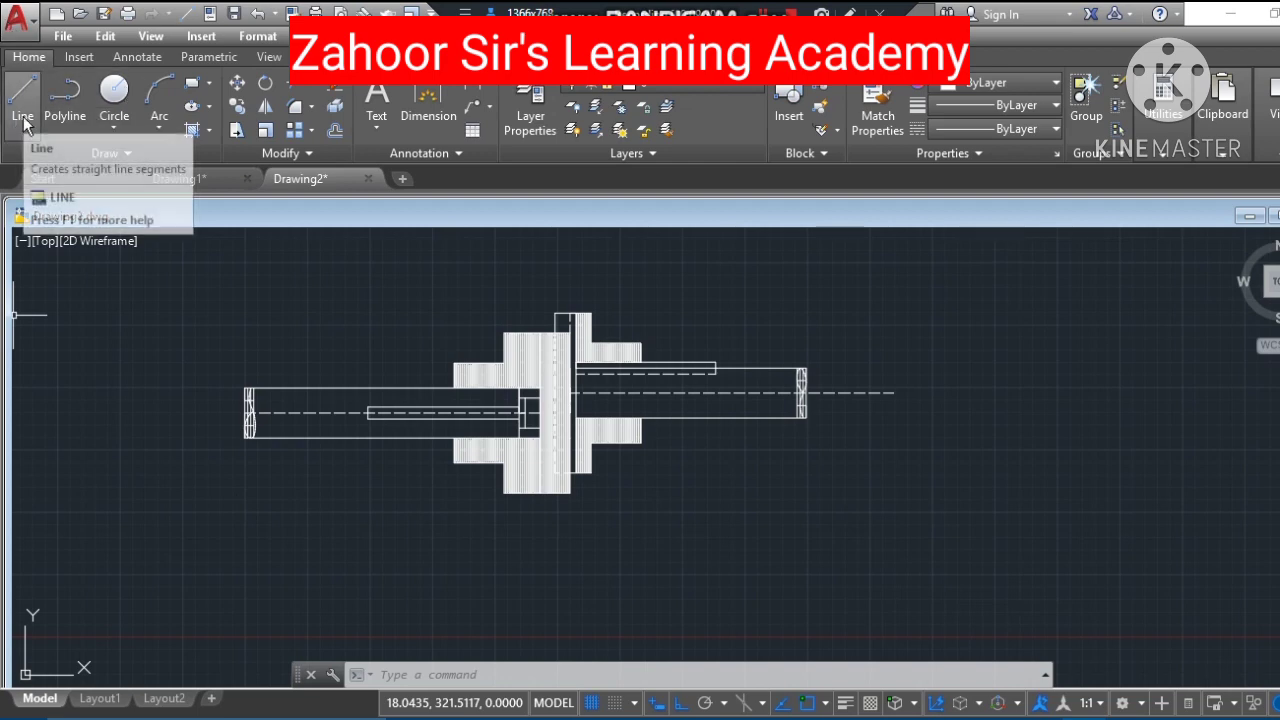
left_click(758, 98)
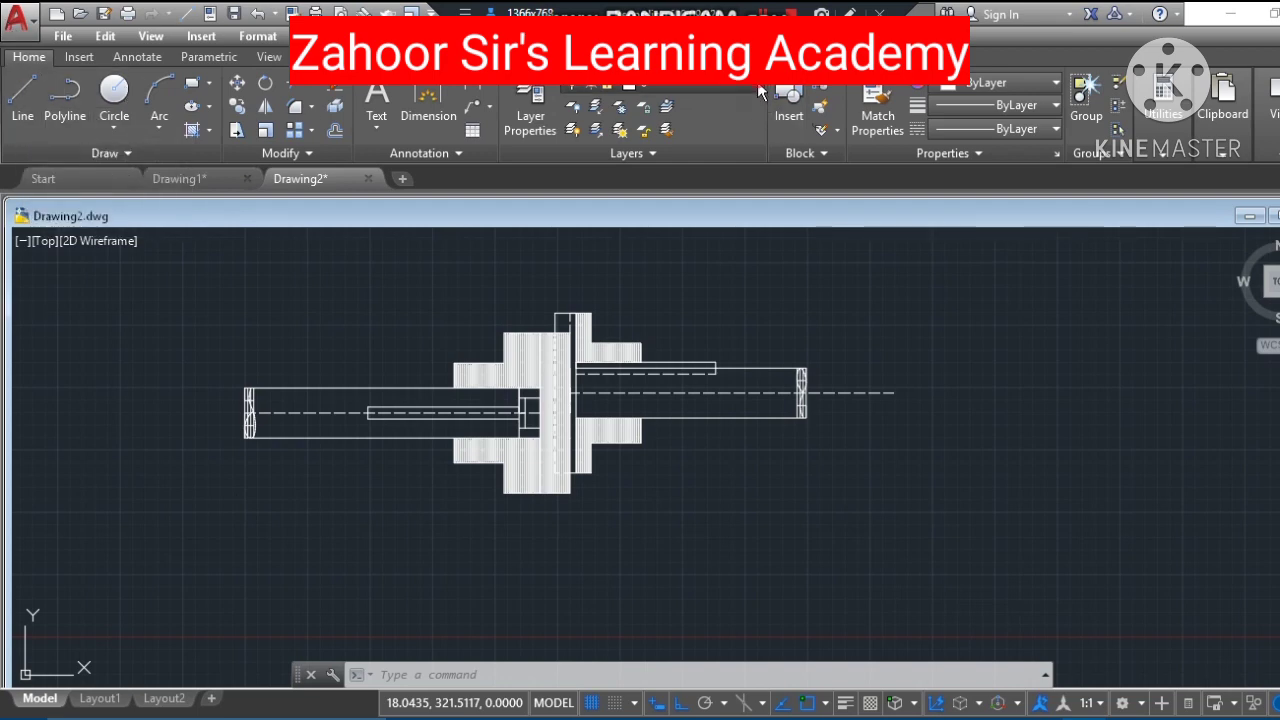
left_click(735, 131)
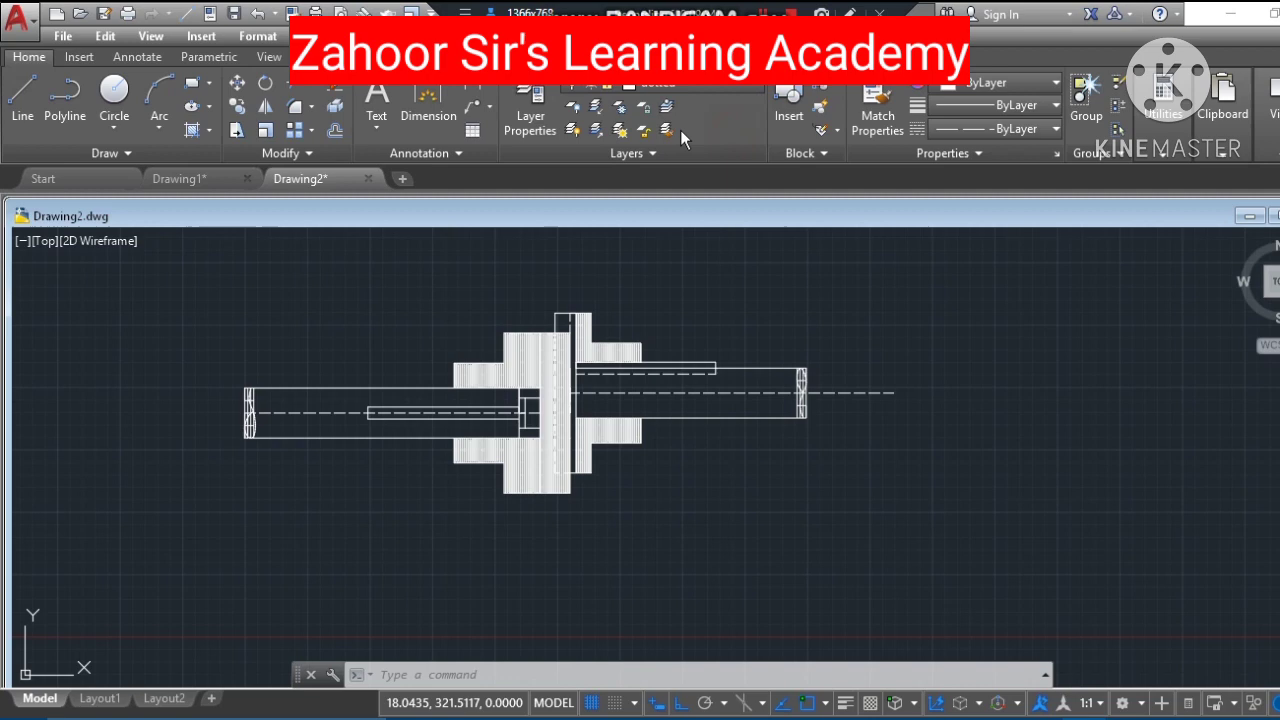
left_click(22, 100)
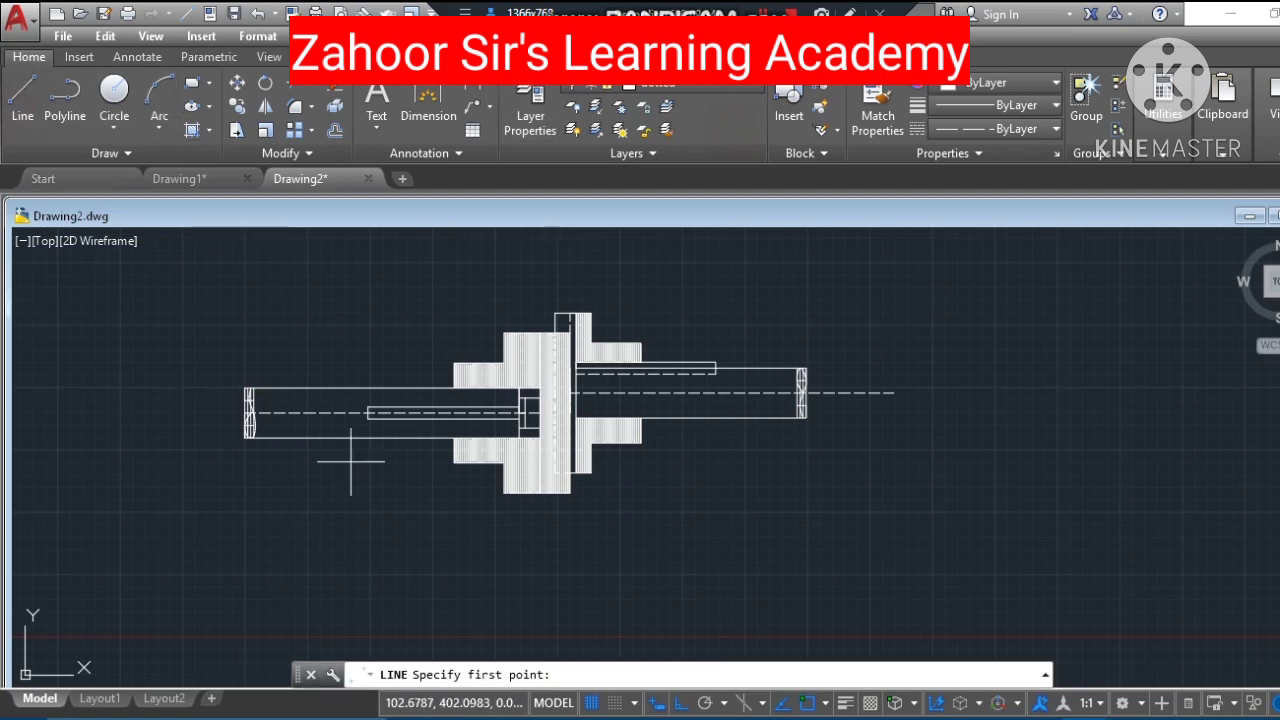
left_click(521, 425)
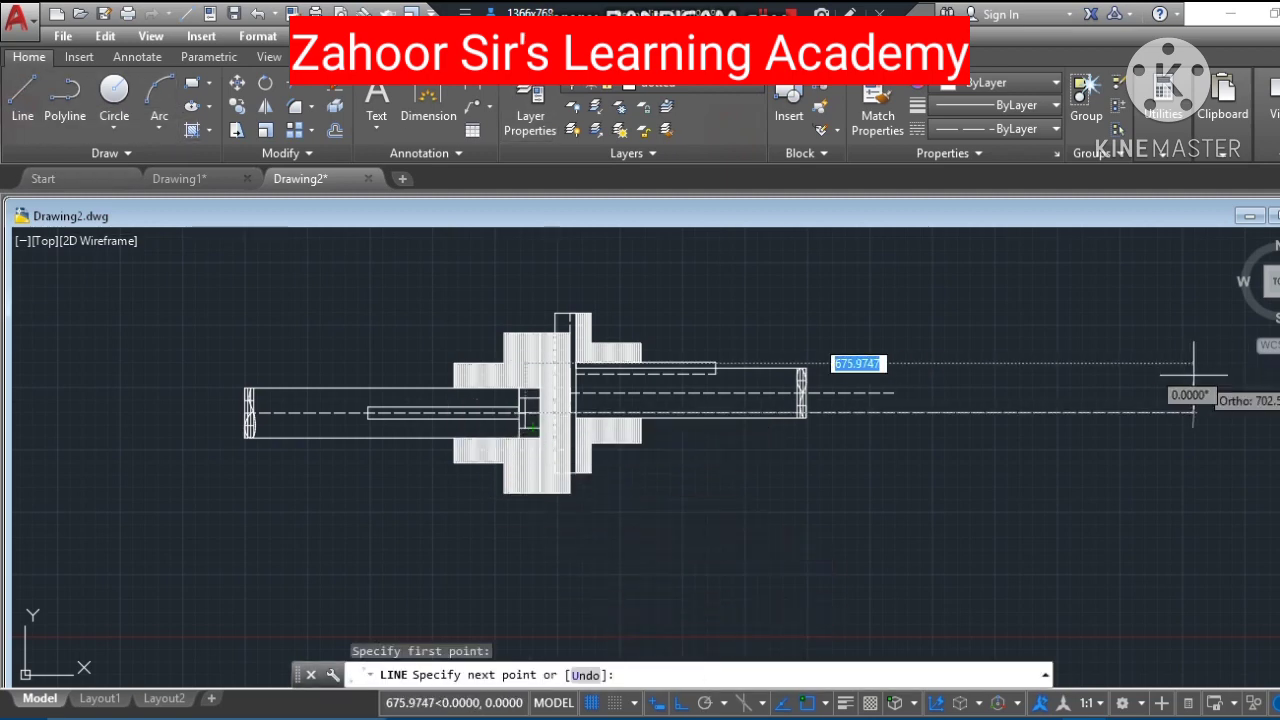
left_click(1200, 412)
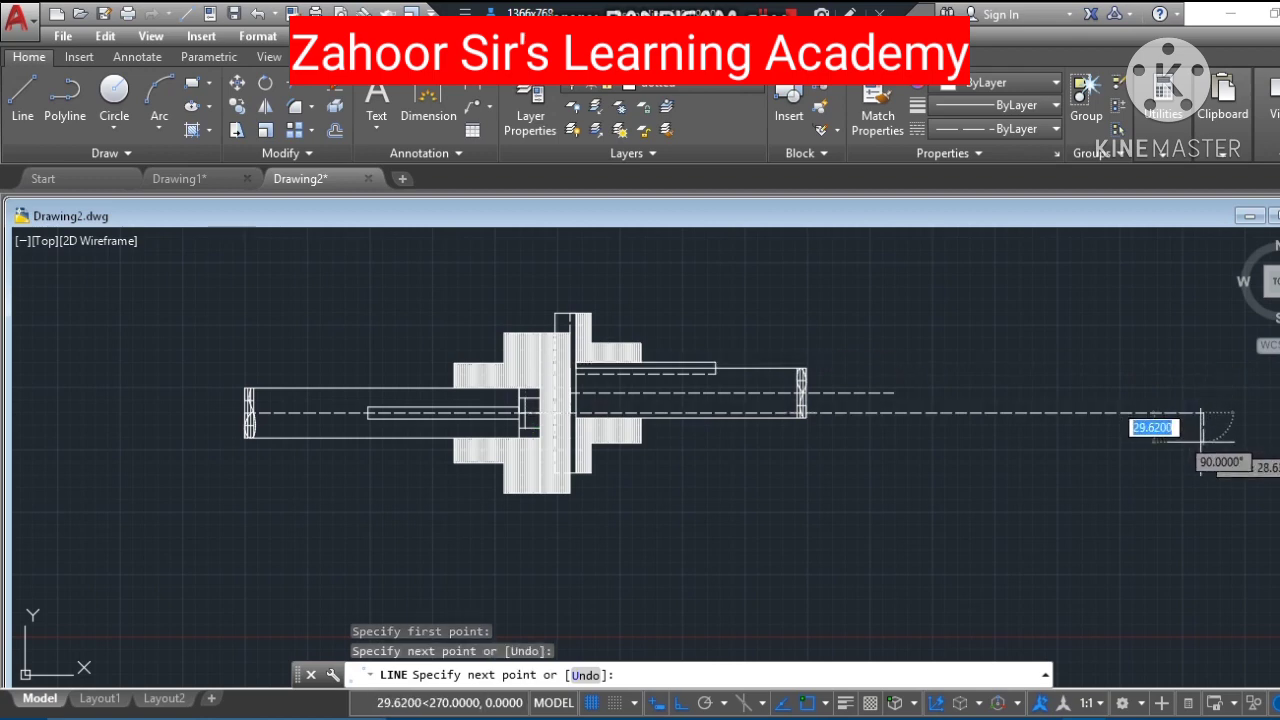
key("Escape")
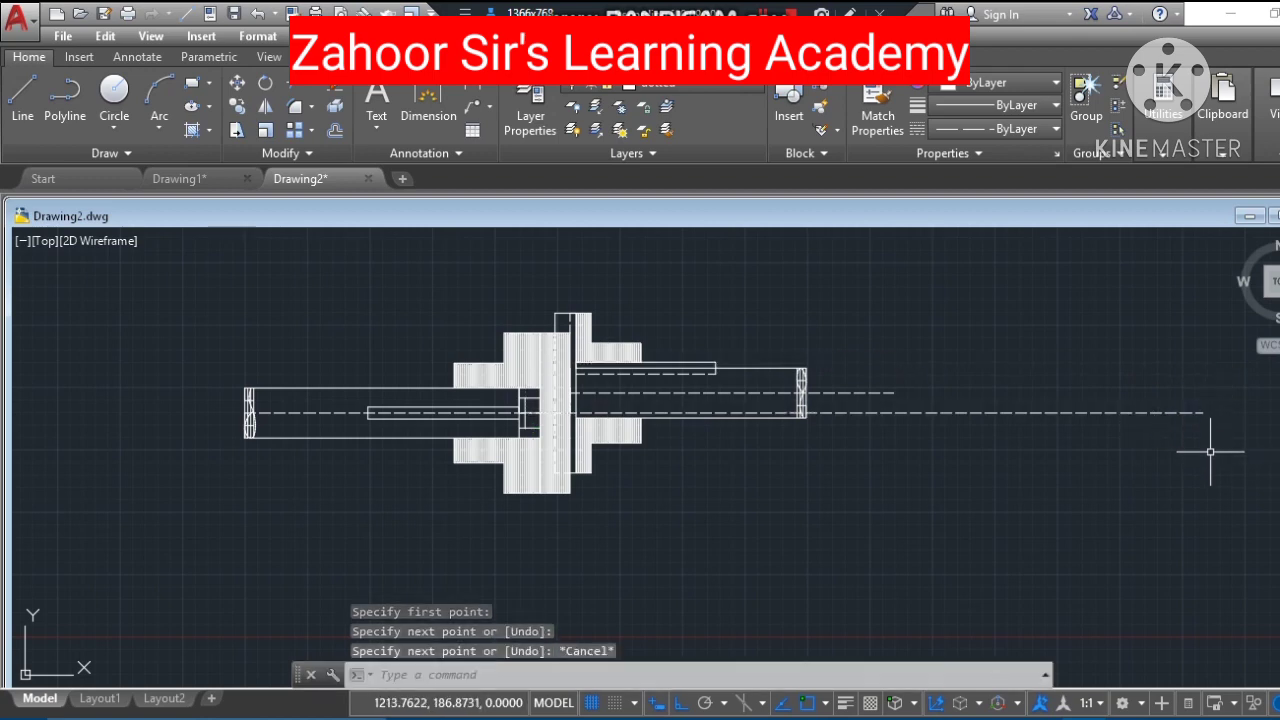
Step: Draw a dashed vertical centerline crossing the extended horizontal centerline in the empty space beyond the right shaft
left_click(29, 117)
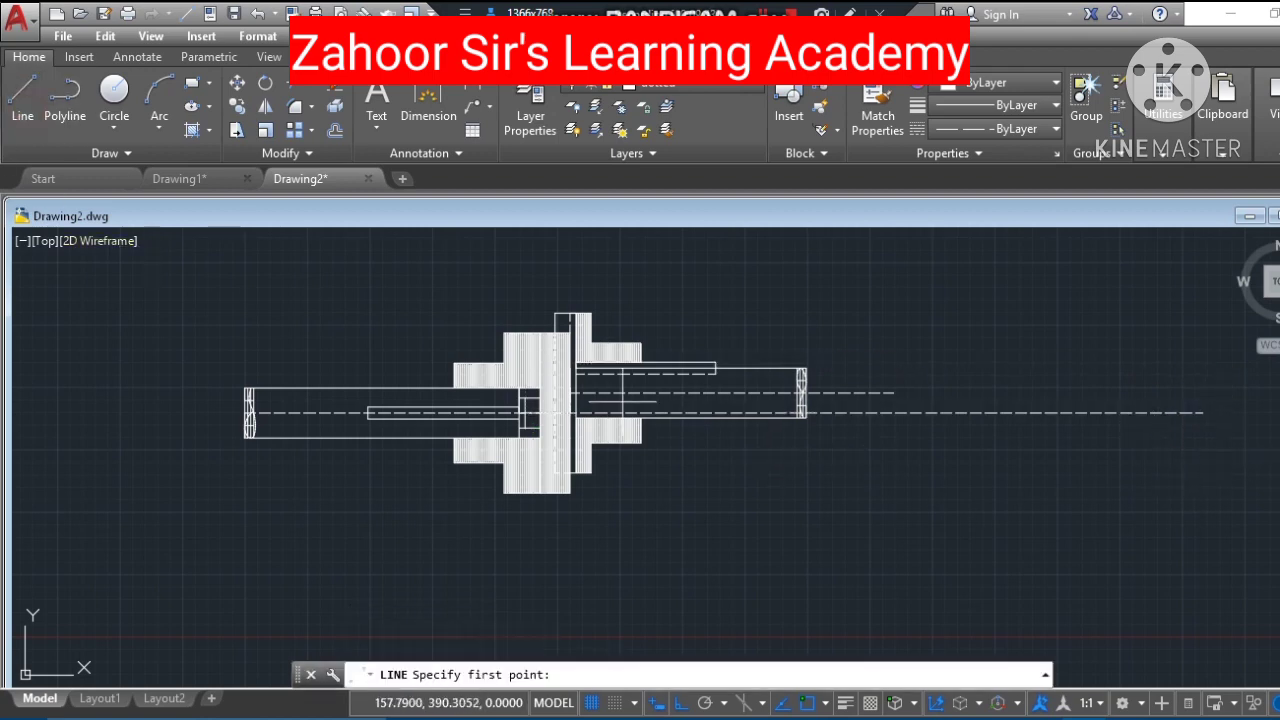
left_click(1016, 281)
left_click(1015, 528)
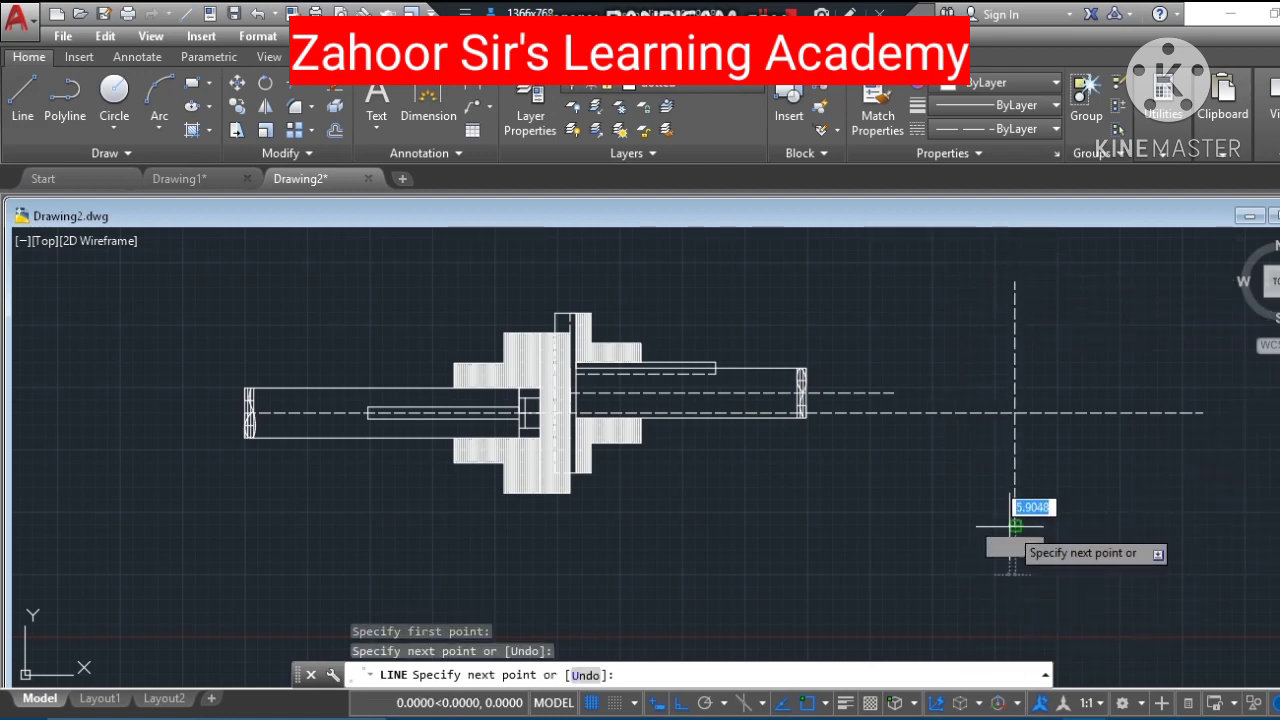
key("Escape")
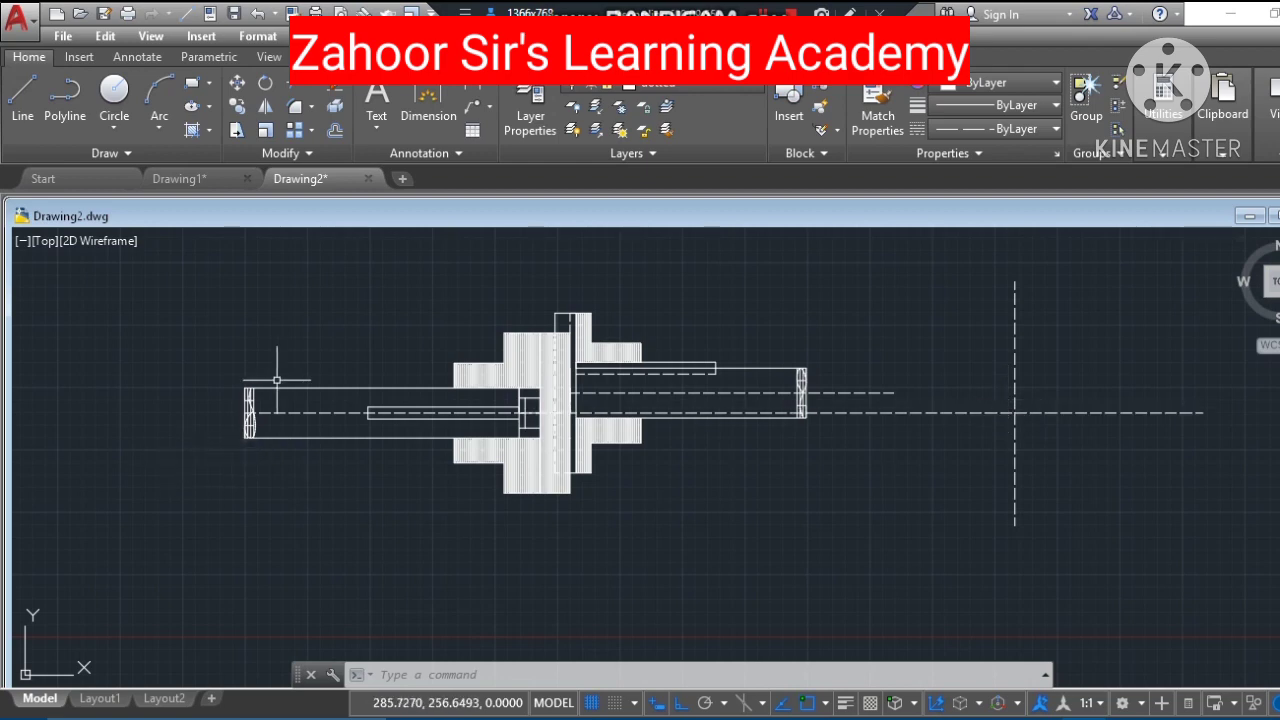
Step: On layer 0, draw a 50-unit diameter circle centred on the intersection of the two new centerlines
left_click(762, 85)
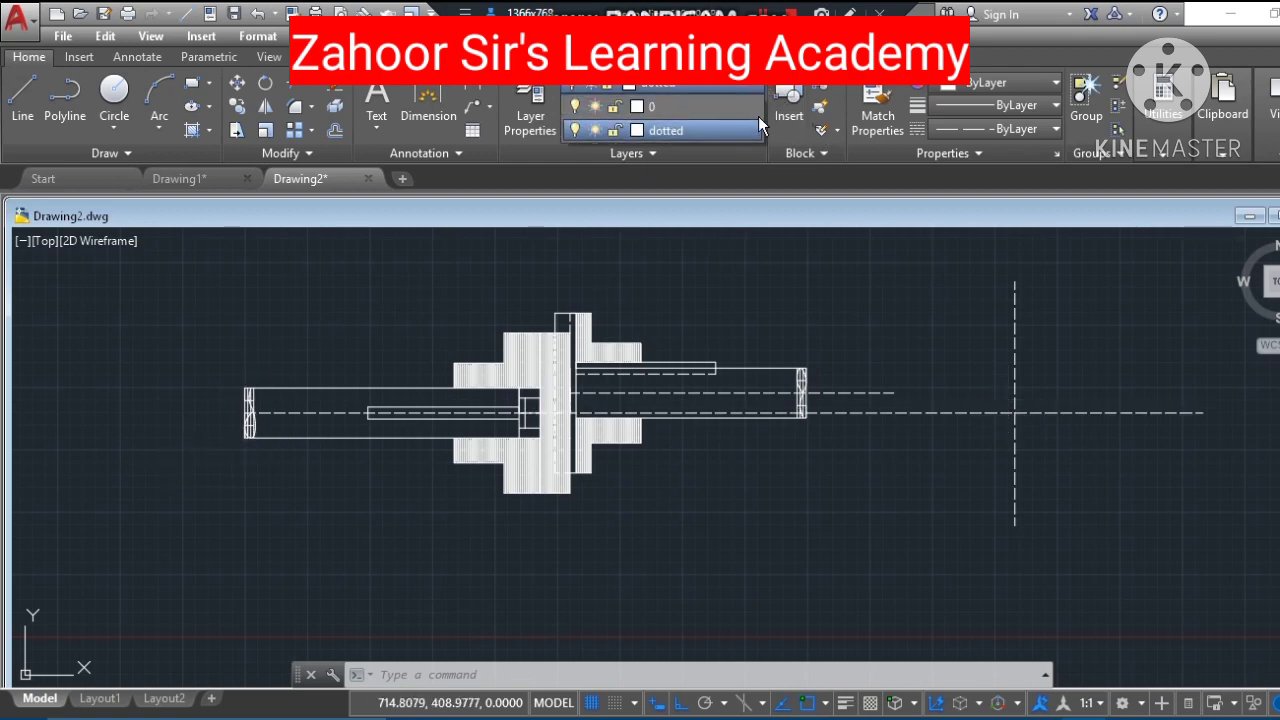
left_click(722, 105)
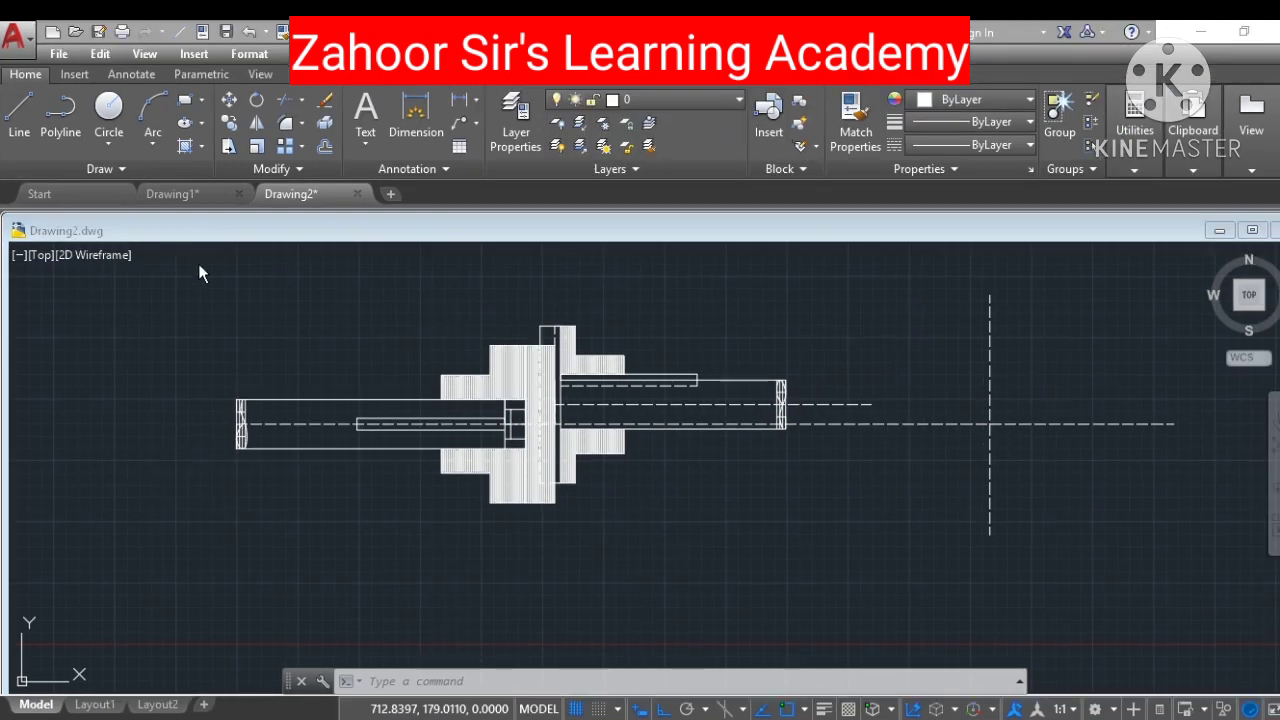
left_click(121, 122)
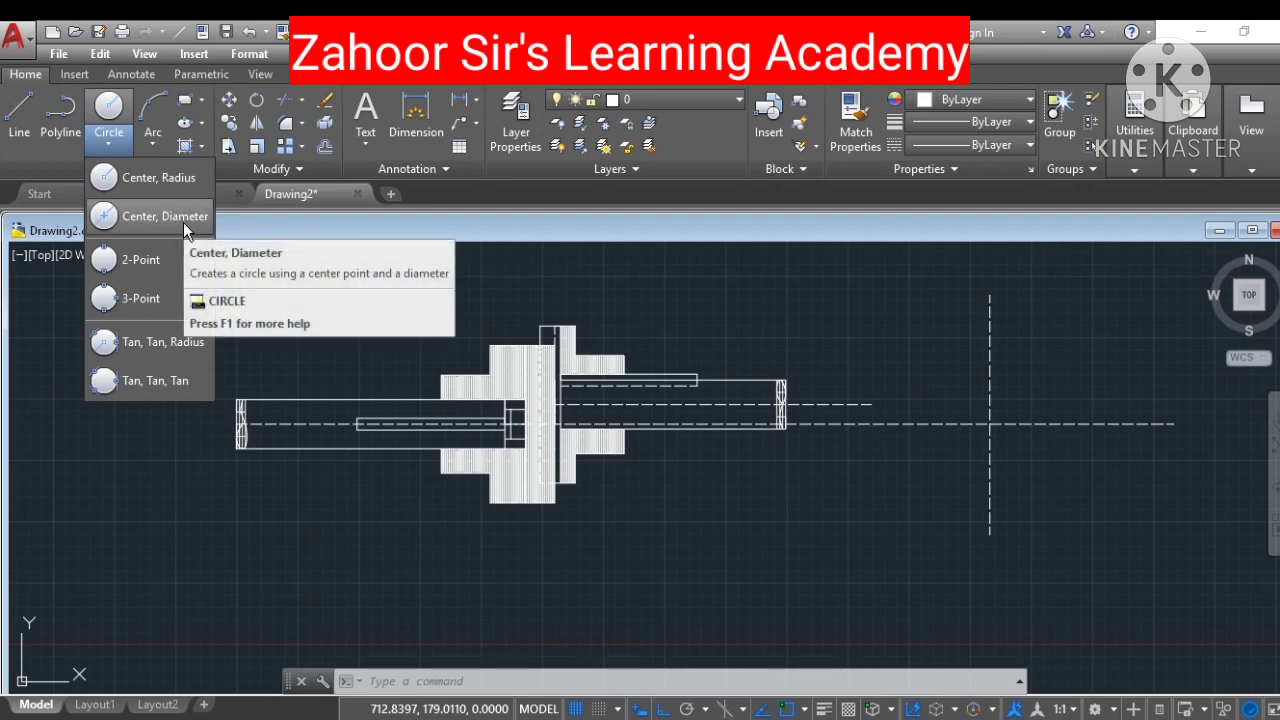
left_click(183, 222)
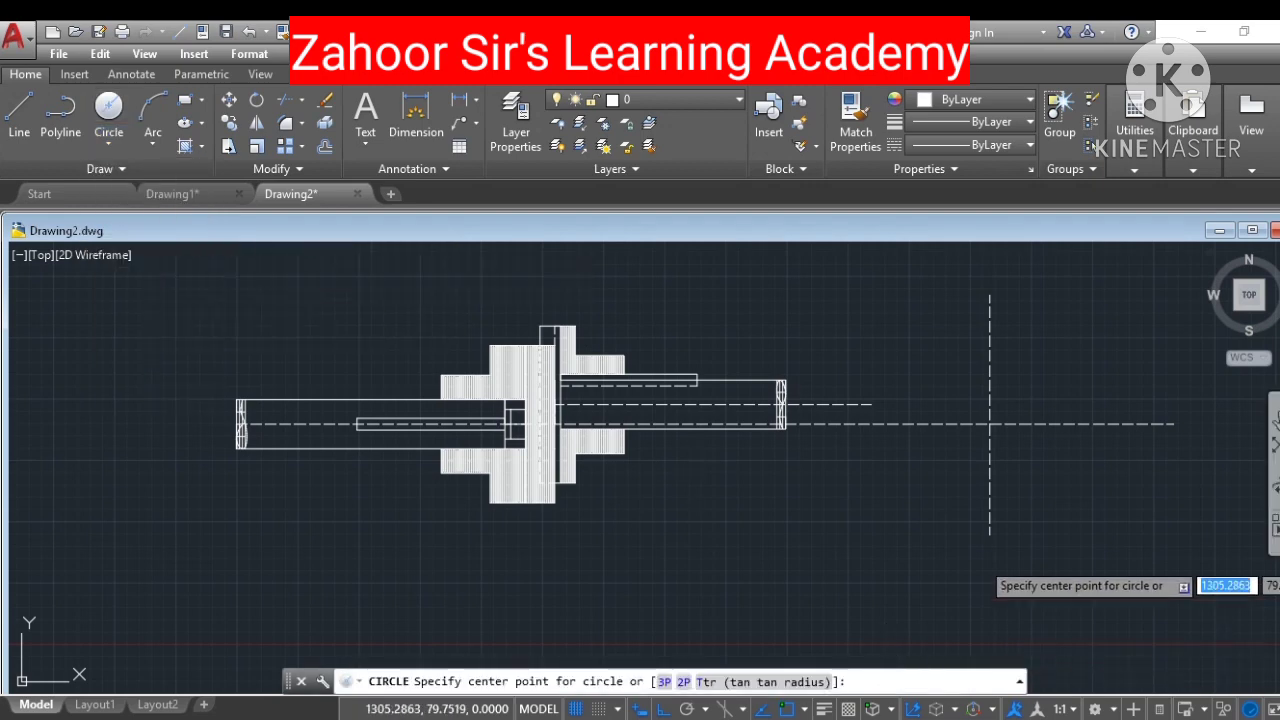
left_click(990, 424)
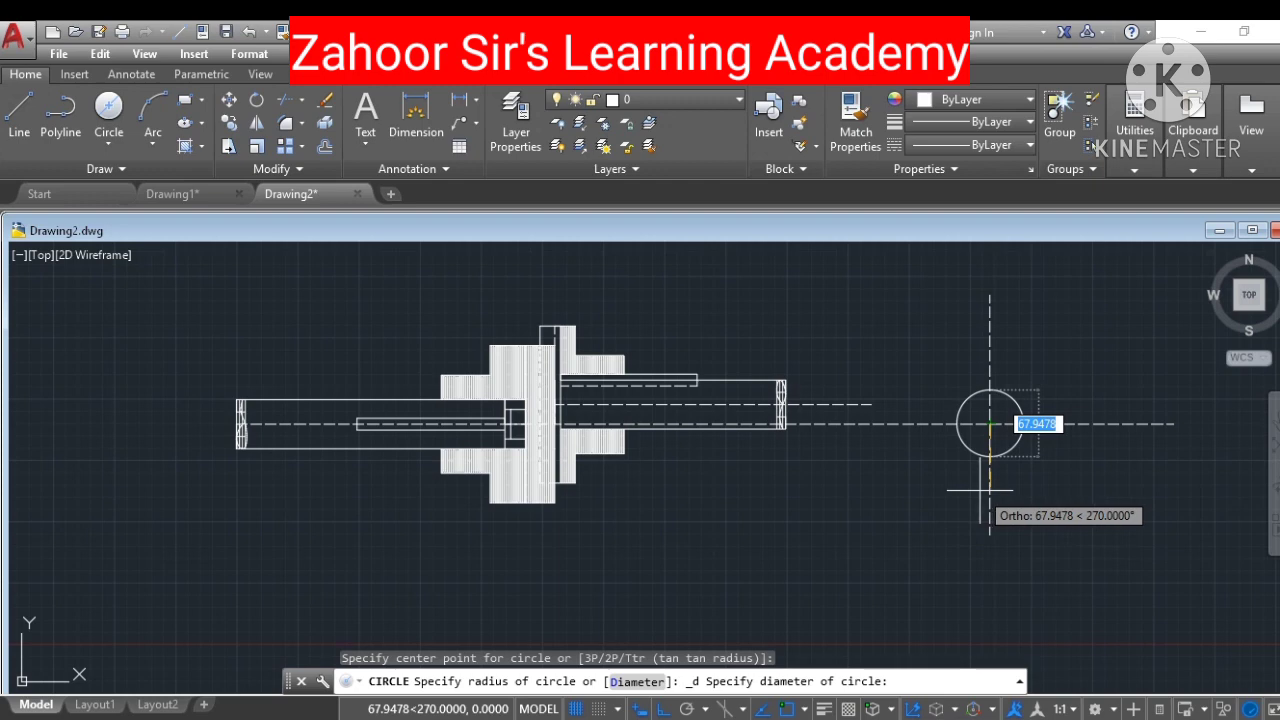
type("5")
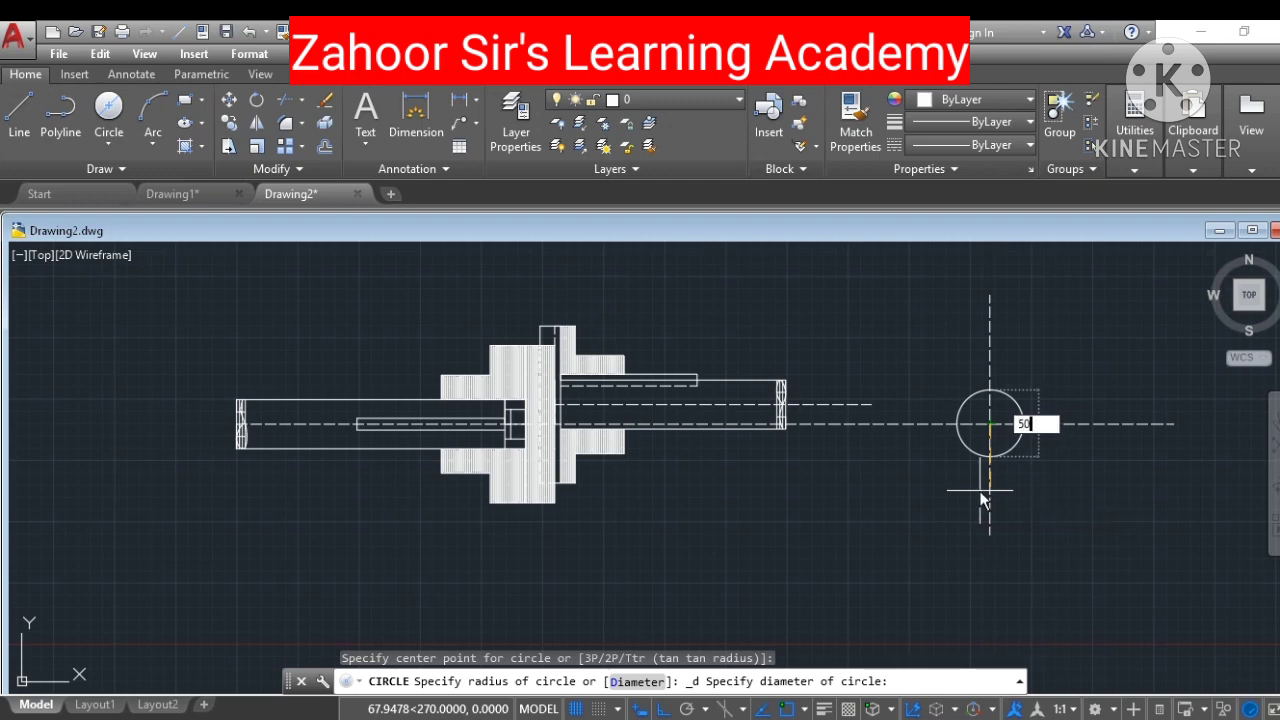
type("0")
key("Return")
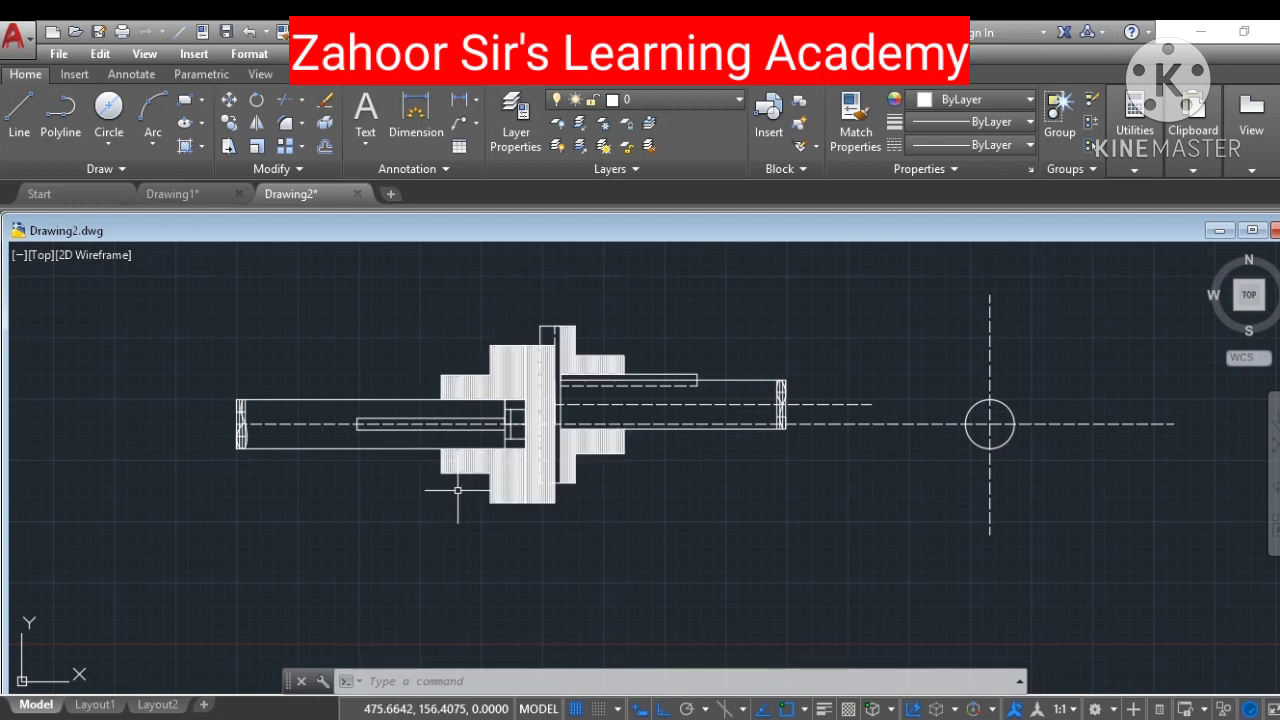
Step: Draw a concentric circle of diameter 100 around the 50-unit circle
left_click(108, 108)
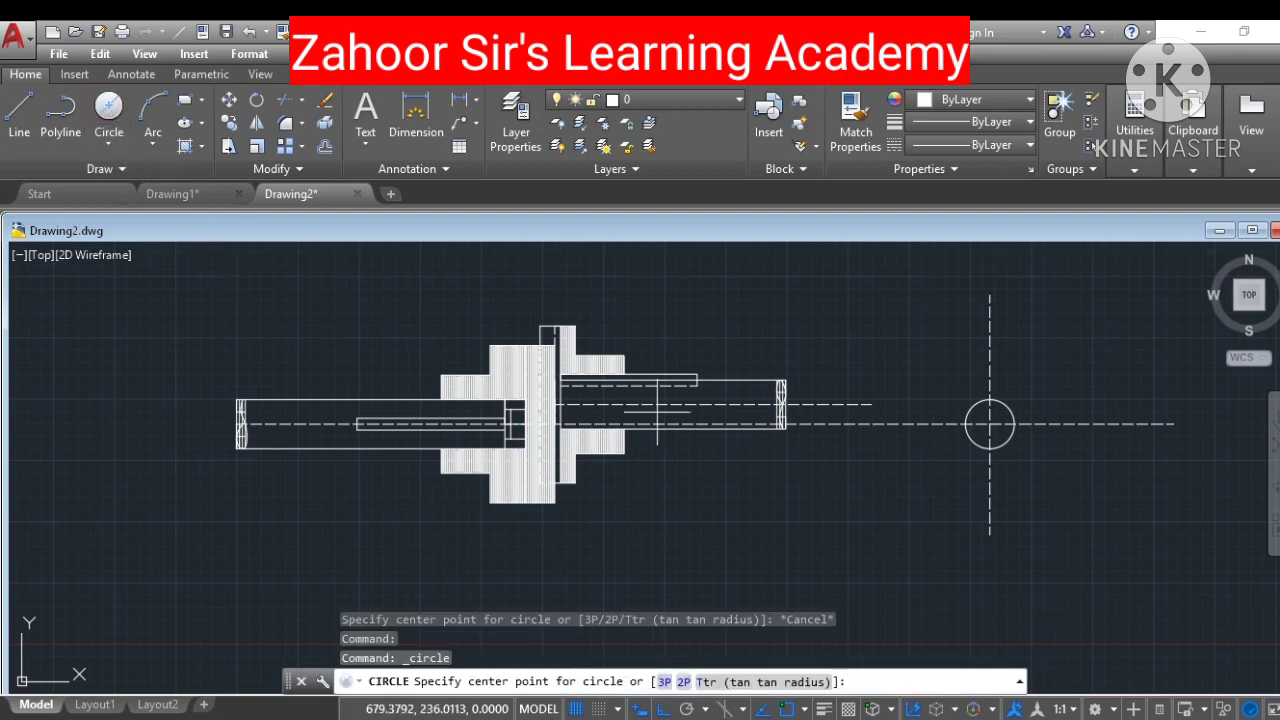
left_click(990, 424)
type("1")
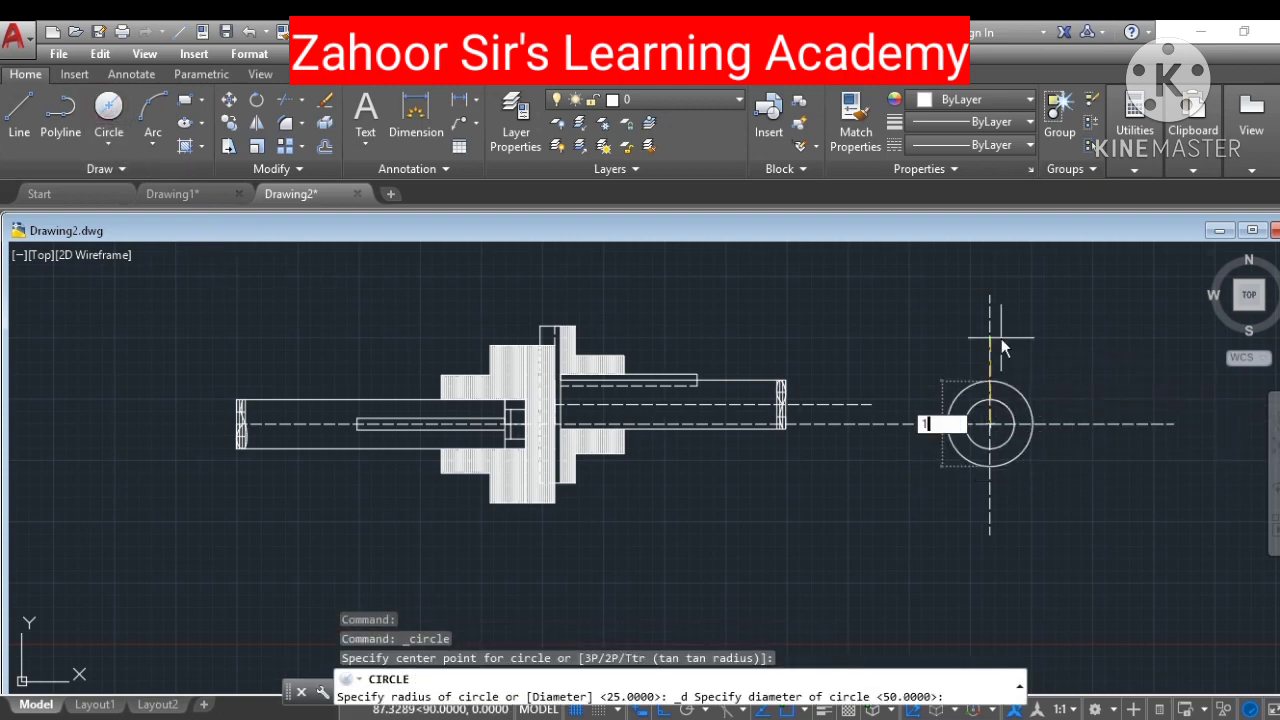
type("00")
key("Return")
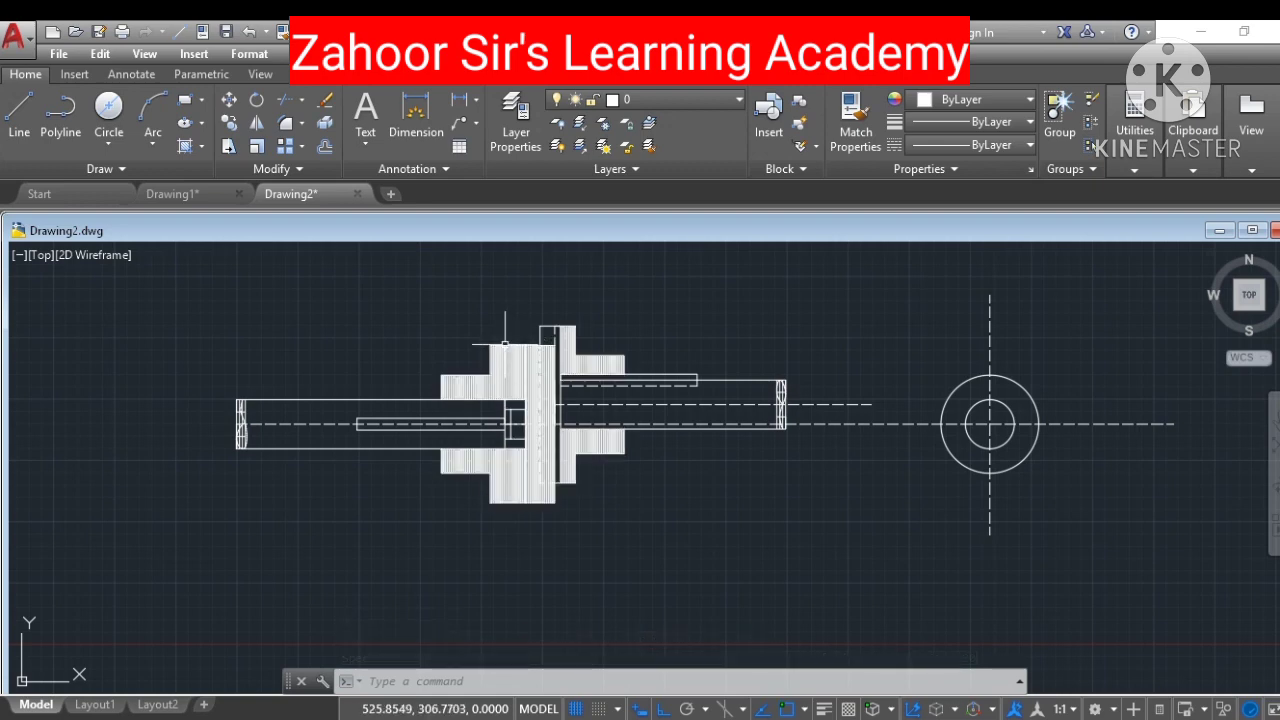
Step: Draw a concentric circle of diameter 160 around the 100-unit circle in the side view
mouse_move(502, 350)
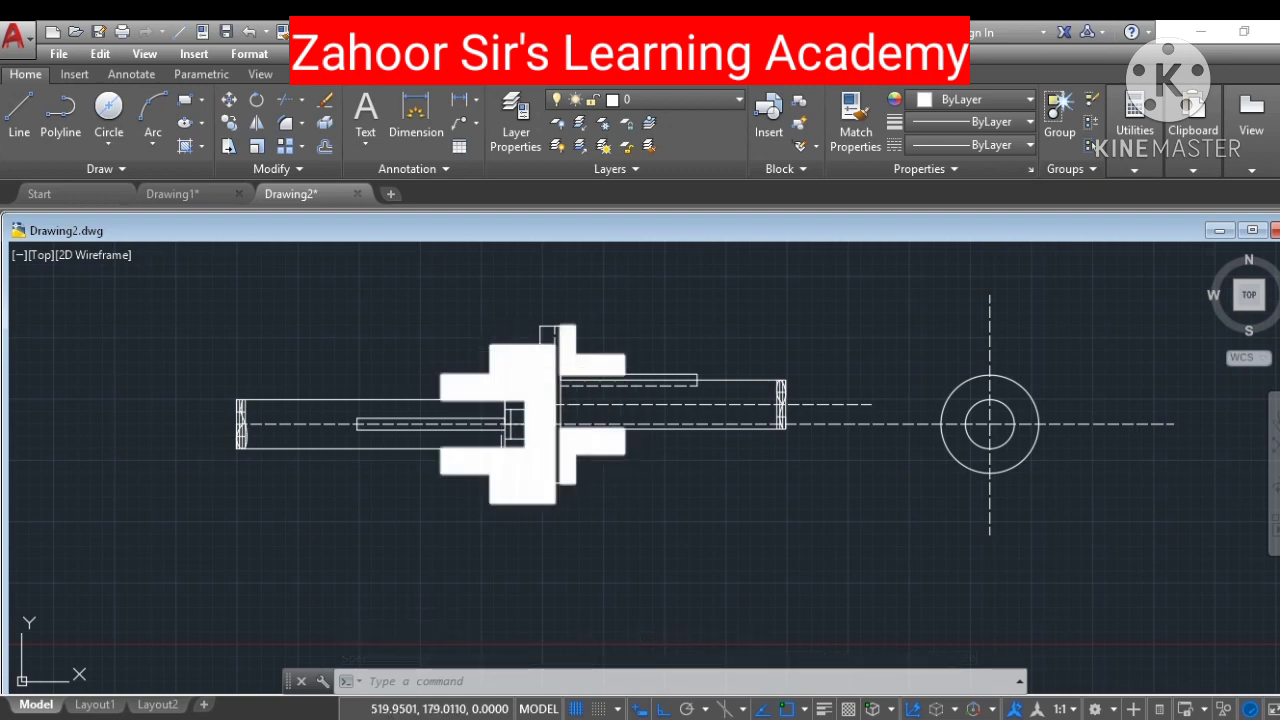
left_click(108, 110)
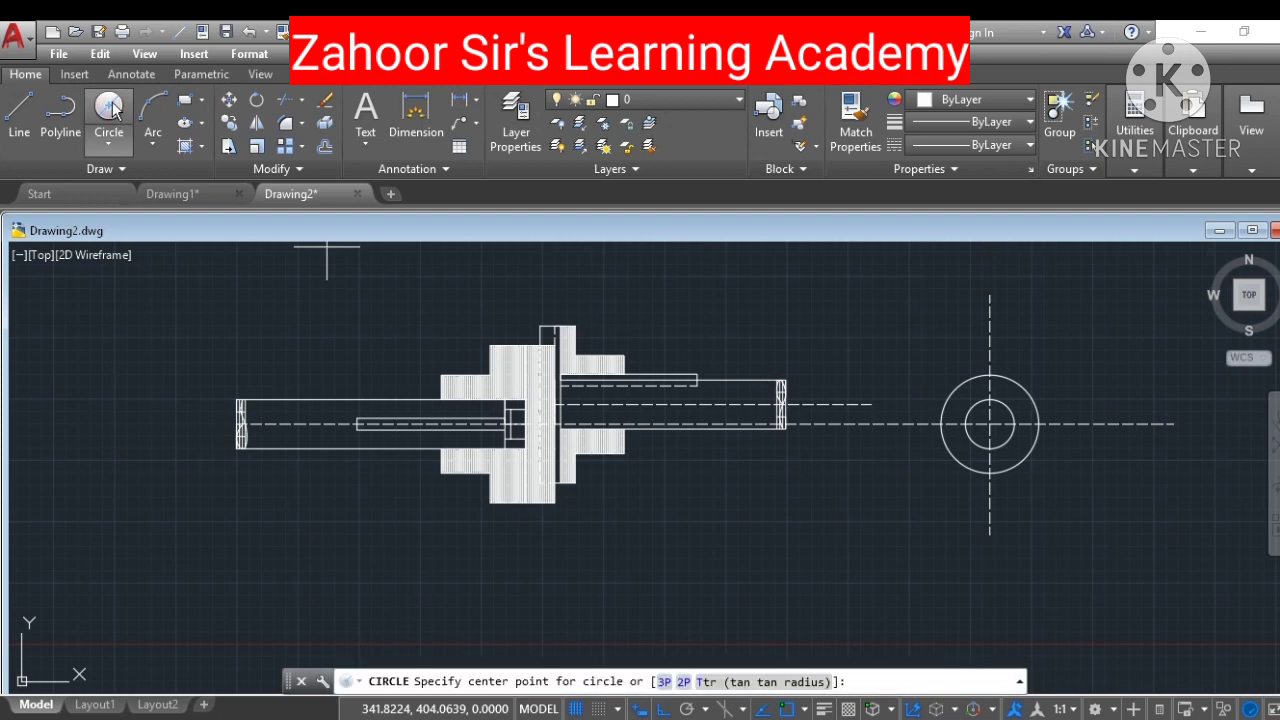
left_click(990, 423)
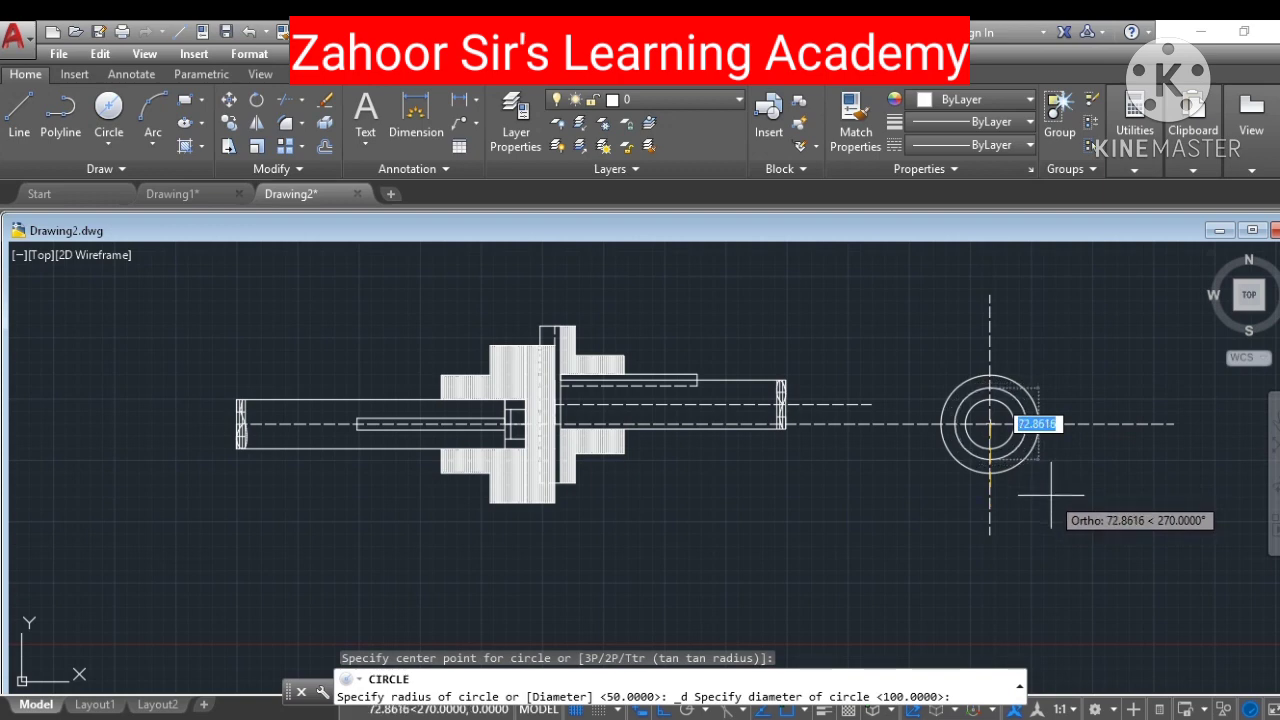
type("160")
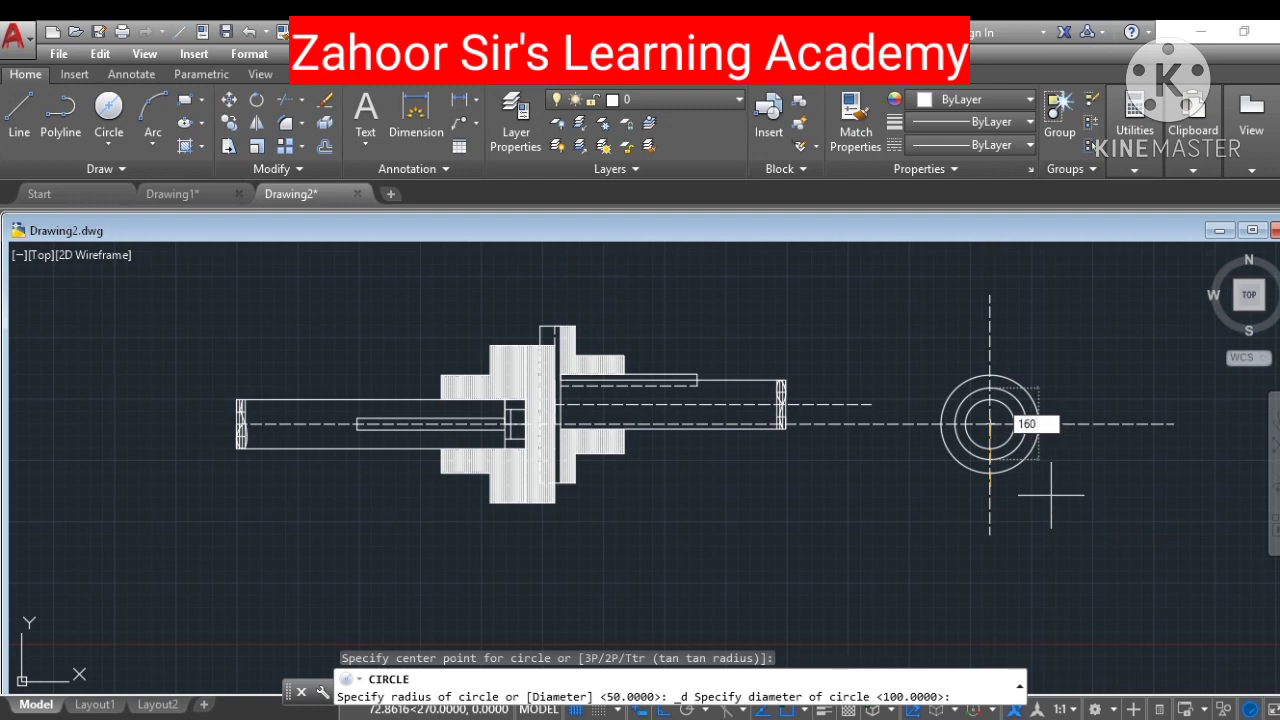
key("Return")
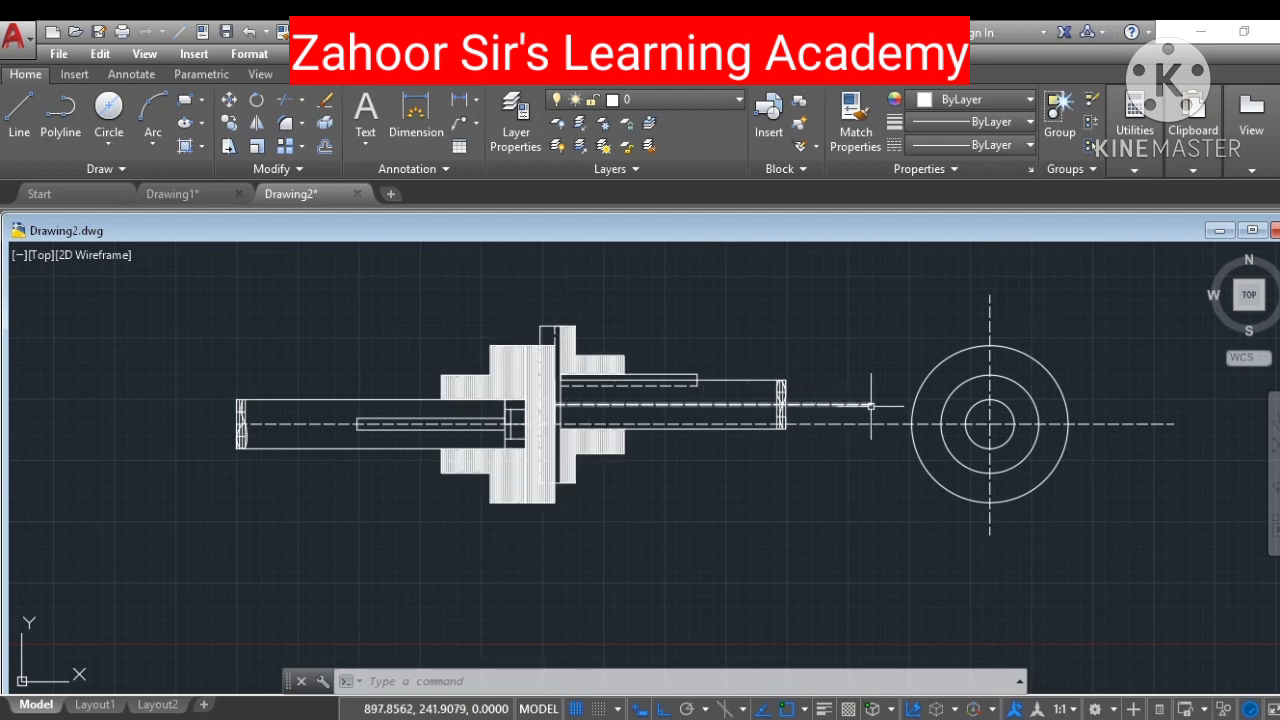
Step: On the dotted layer, extend the right shaft's centerline horizontally from its outer end to beyond the side-view circles
left_click(741, 99)
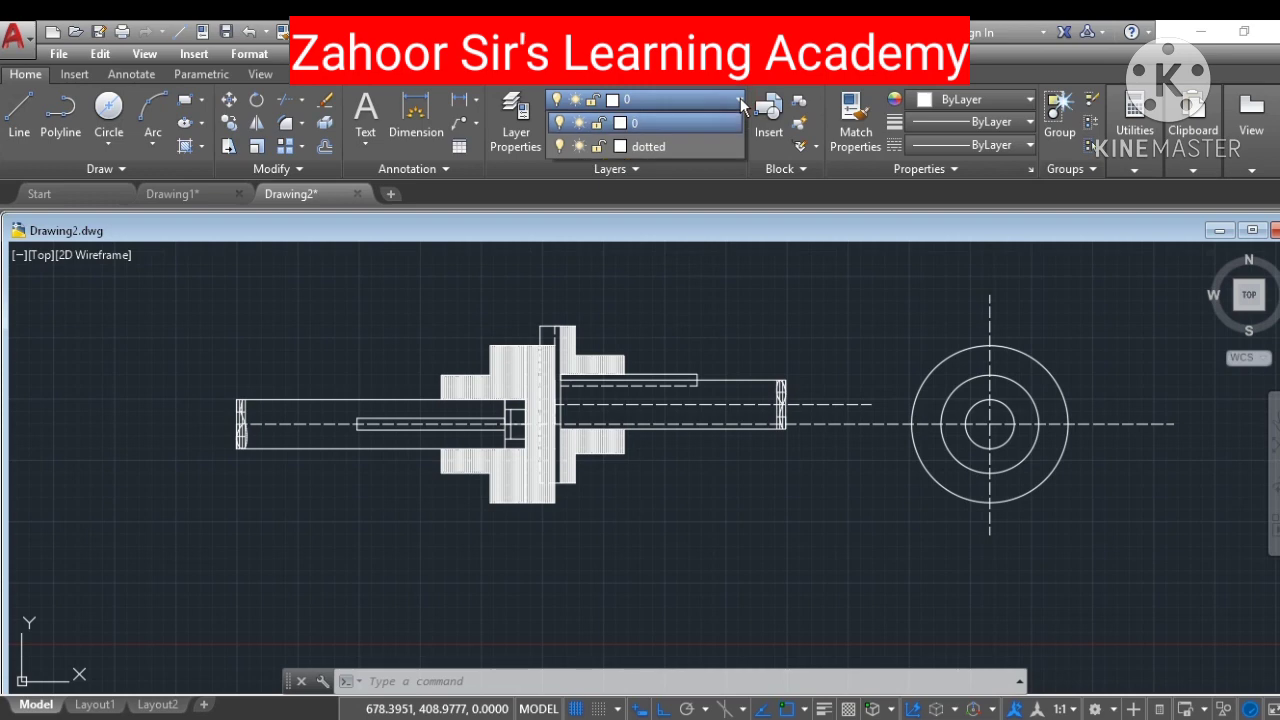
left_click(673, 145)
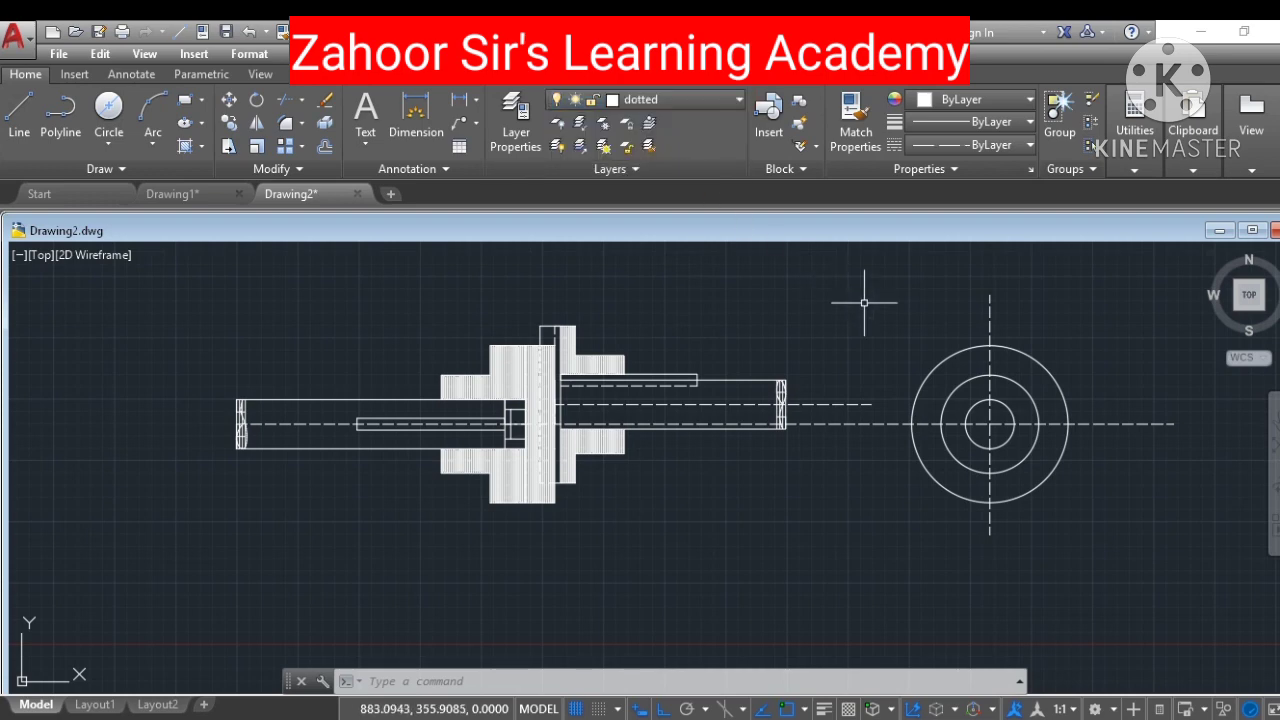
left_click(20, 120)
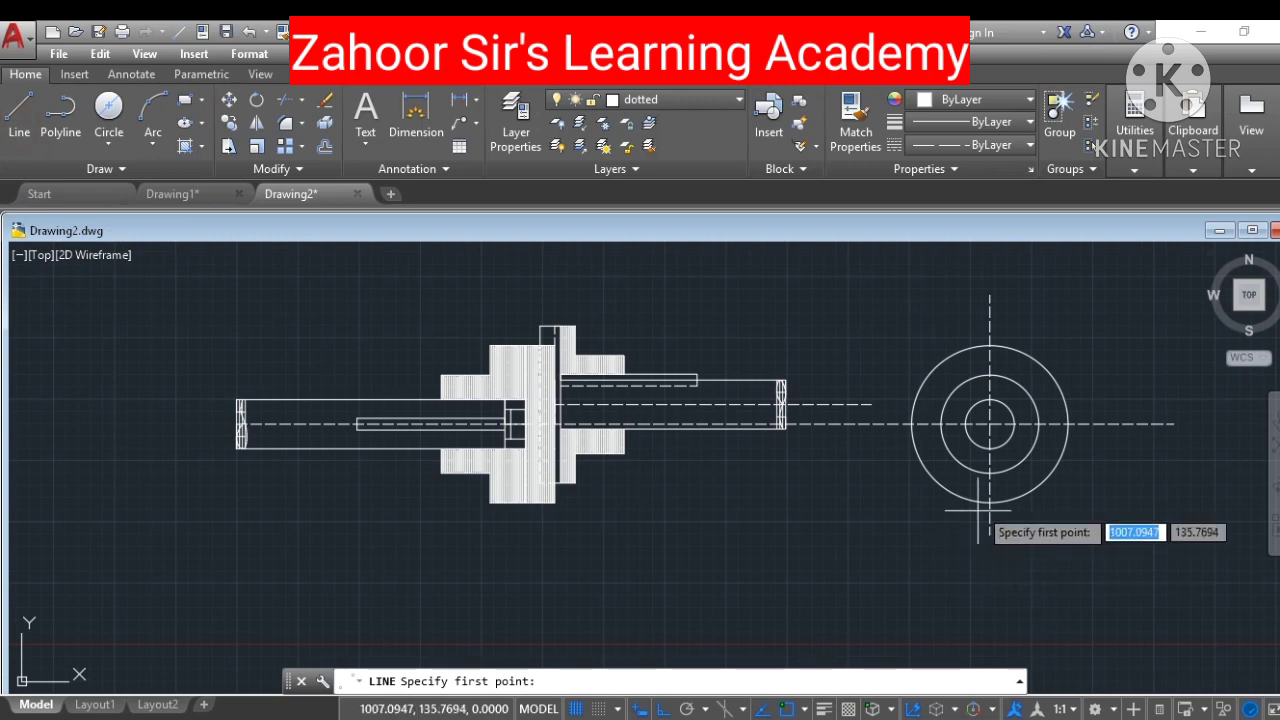
left_click(871, 404)
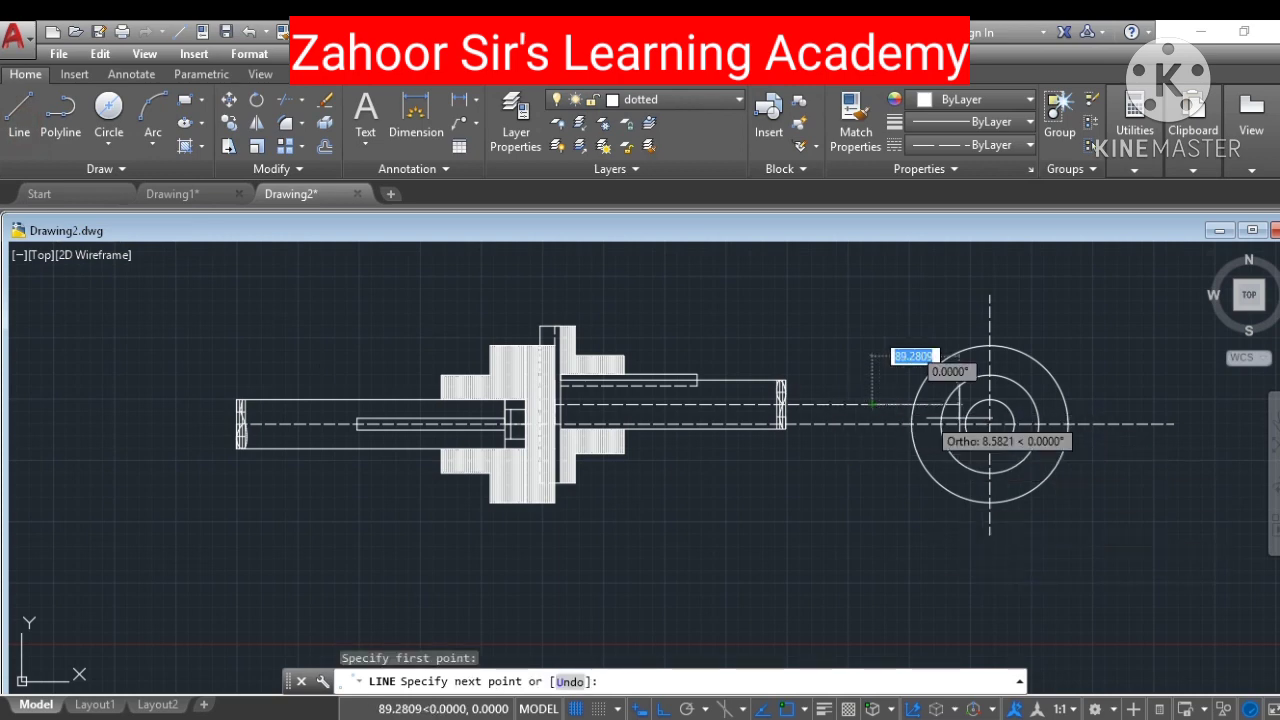
left_click(1155, 405)
key("Escape")
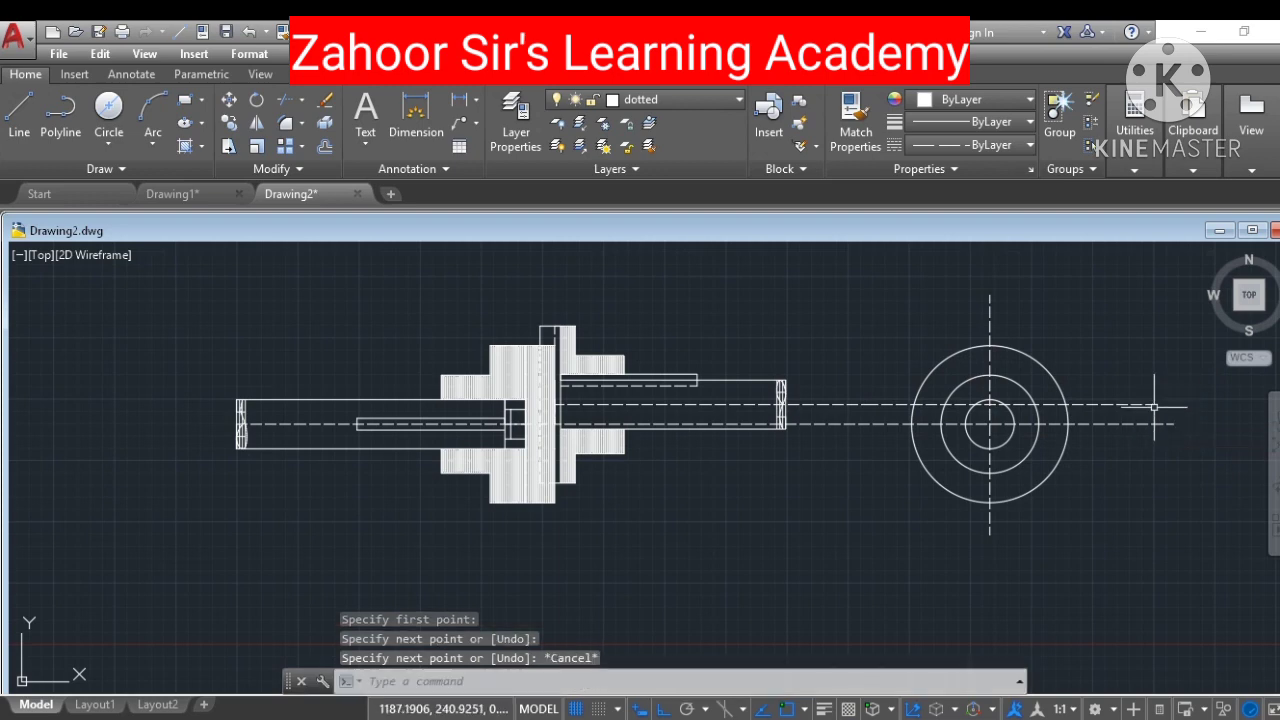
Step: On layer 0, draw a 160-unit diameter circle centred where the right shaft's extended centerline crosses the vertical centerline
left_click(741, 97)
left_click(695, 122)
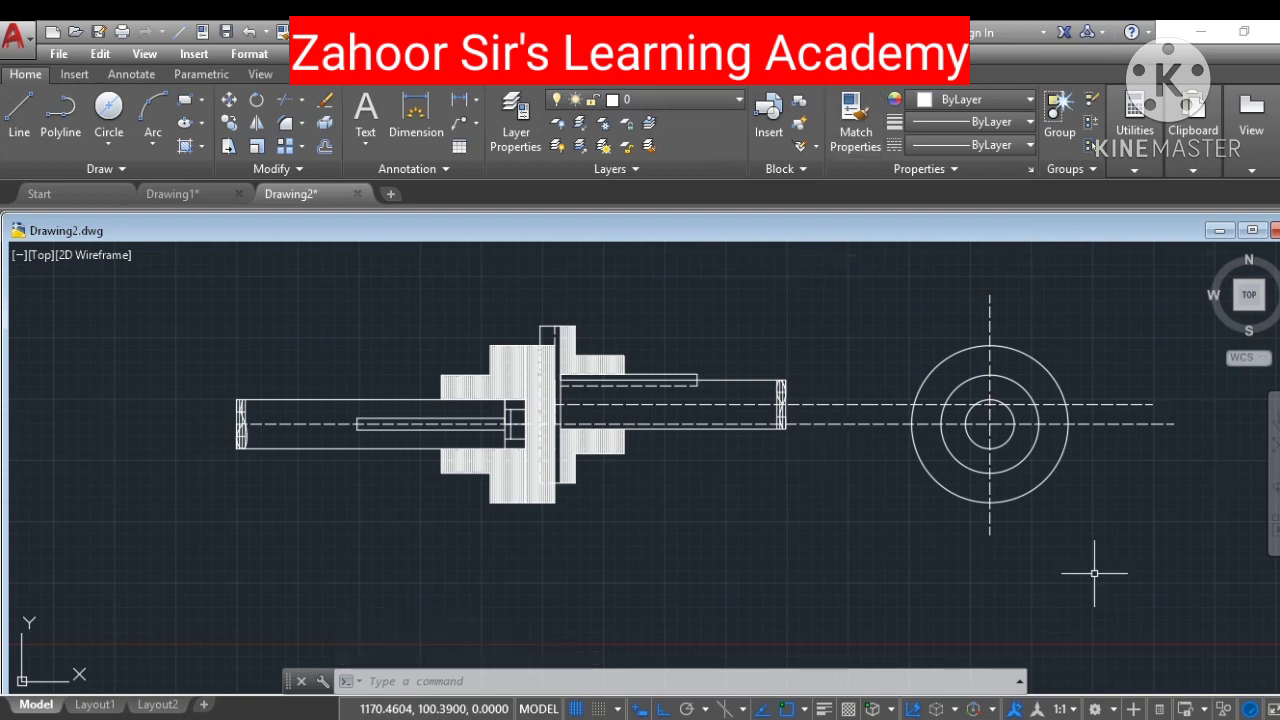
mouse_move(1000, 395)
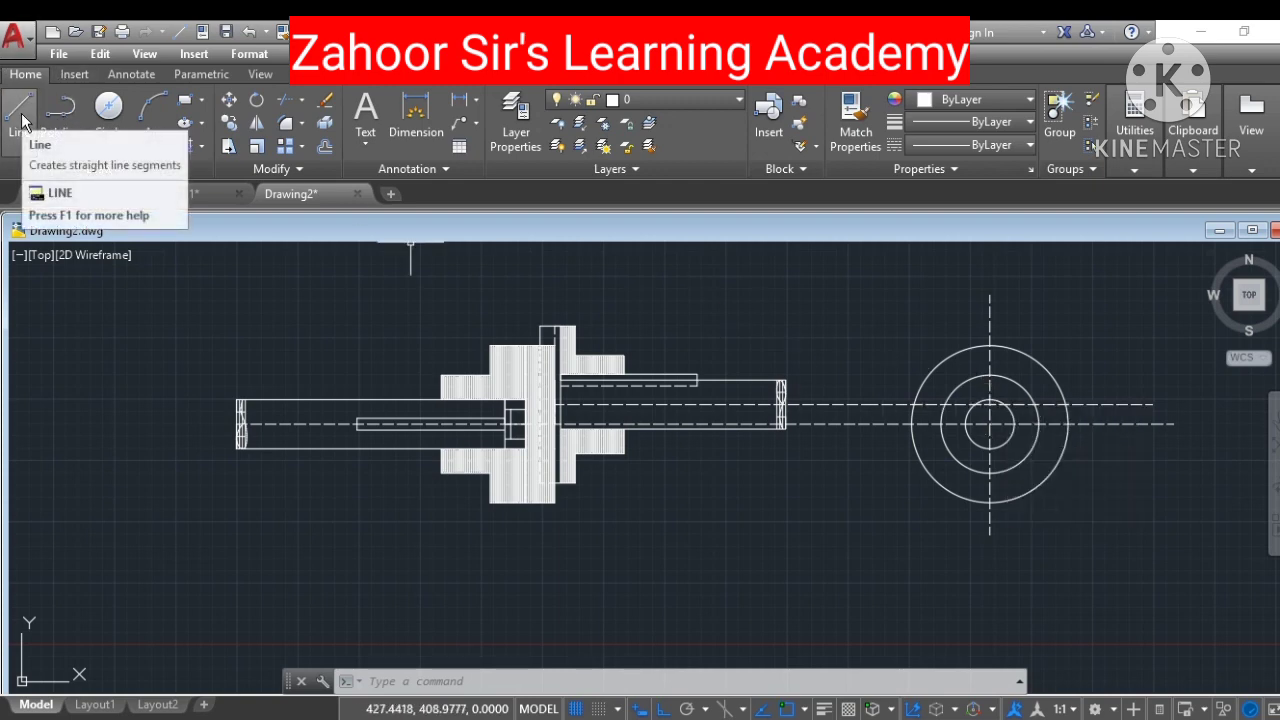
left_click(110, 106)
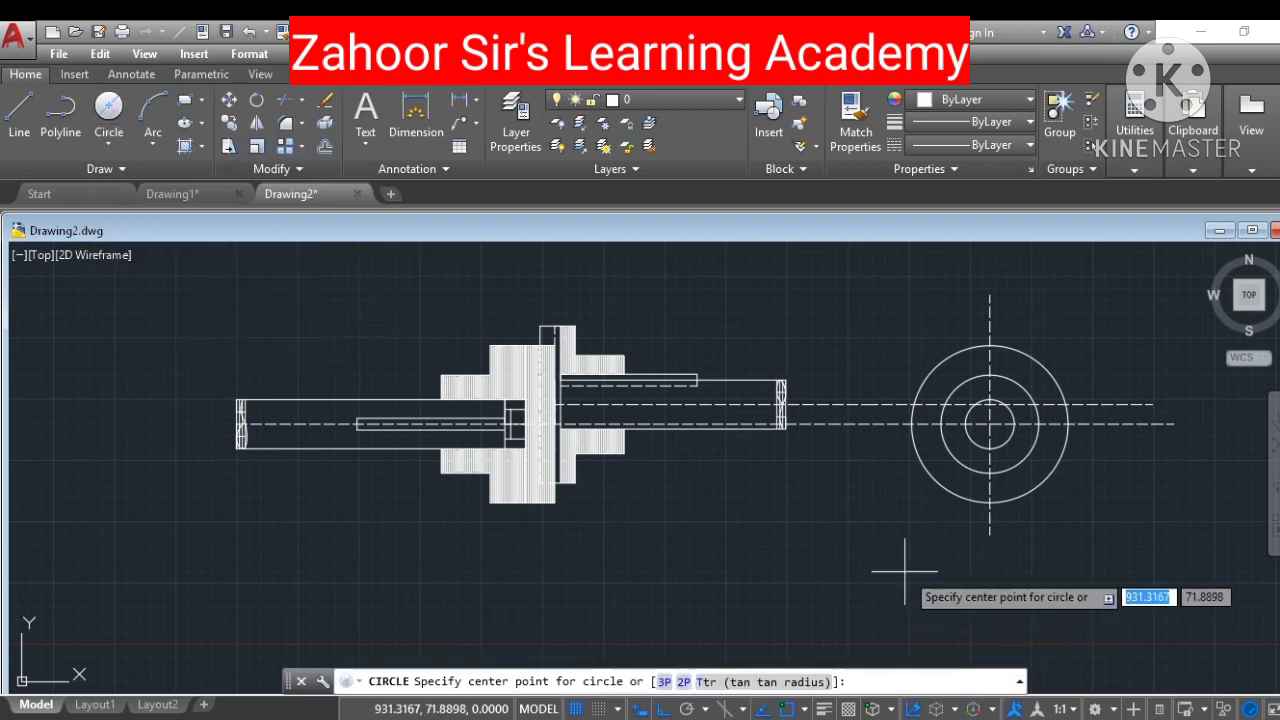
left_click(990, 424)
type("d")
key("Return")
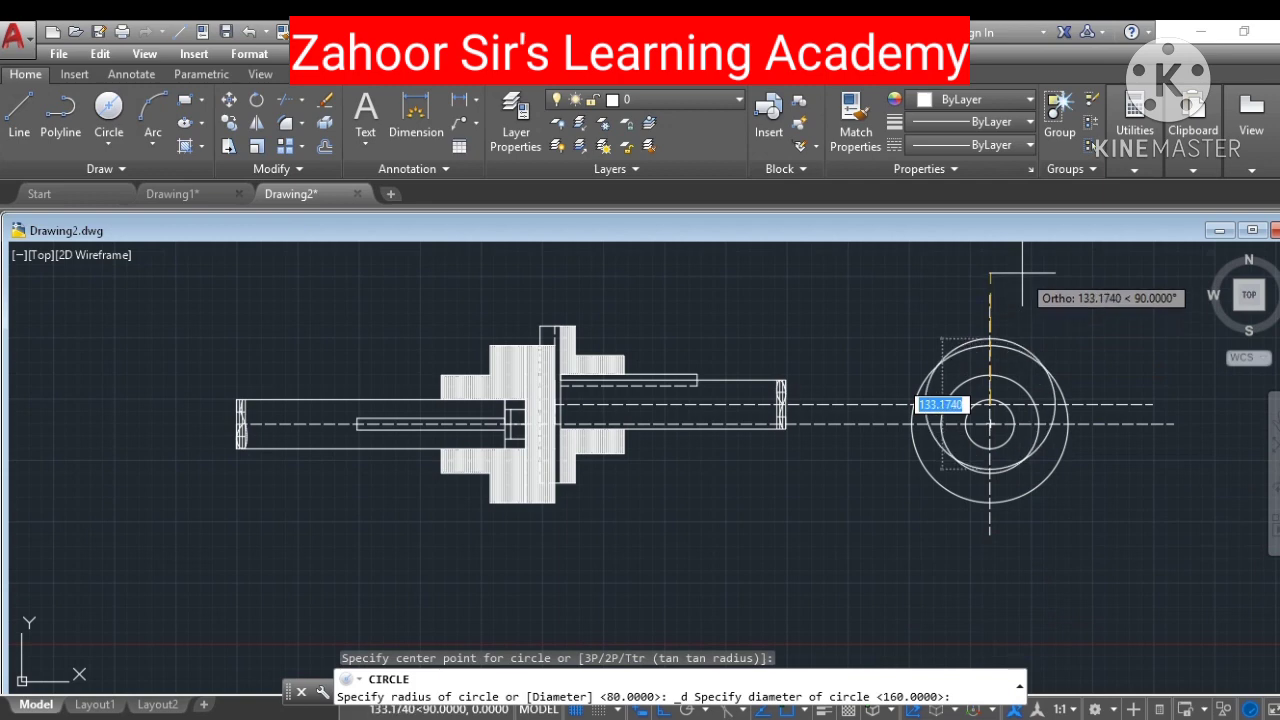
type("160")
key("Return")
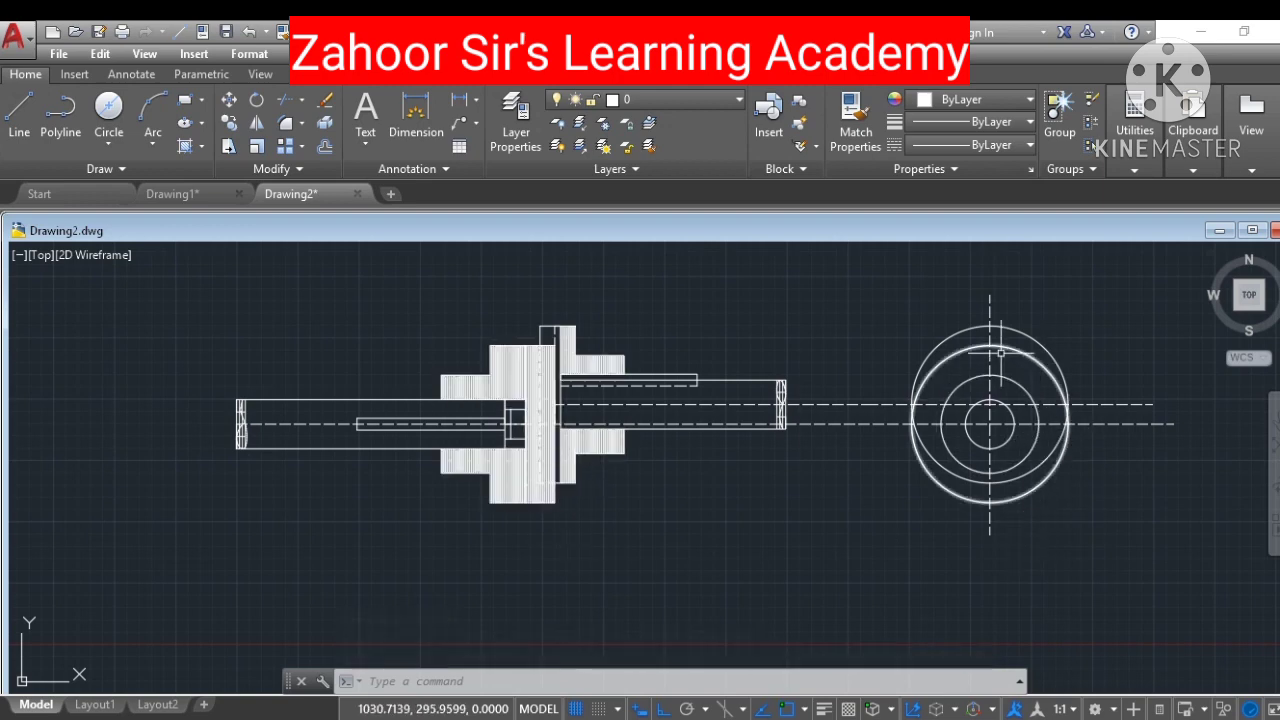
Step: Trim away the part of the upper 160-unit circle below the lower horizontal centerline, using both large circles and both horizontal centerlines as cutting edges
type("tr")
key("Return")
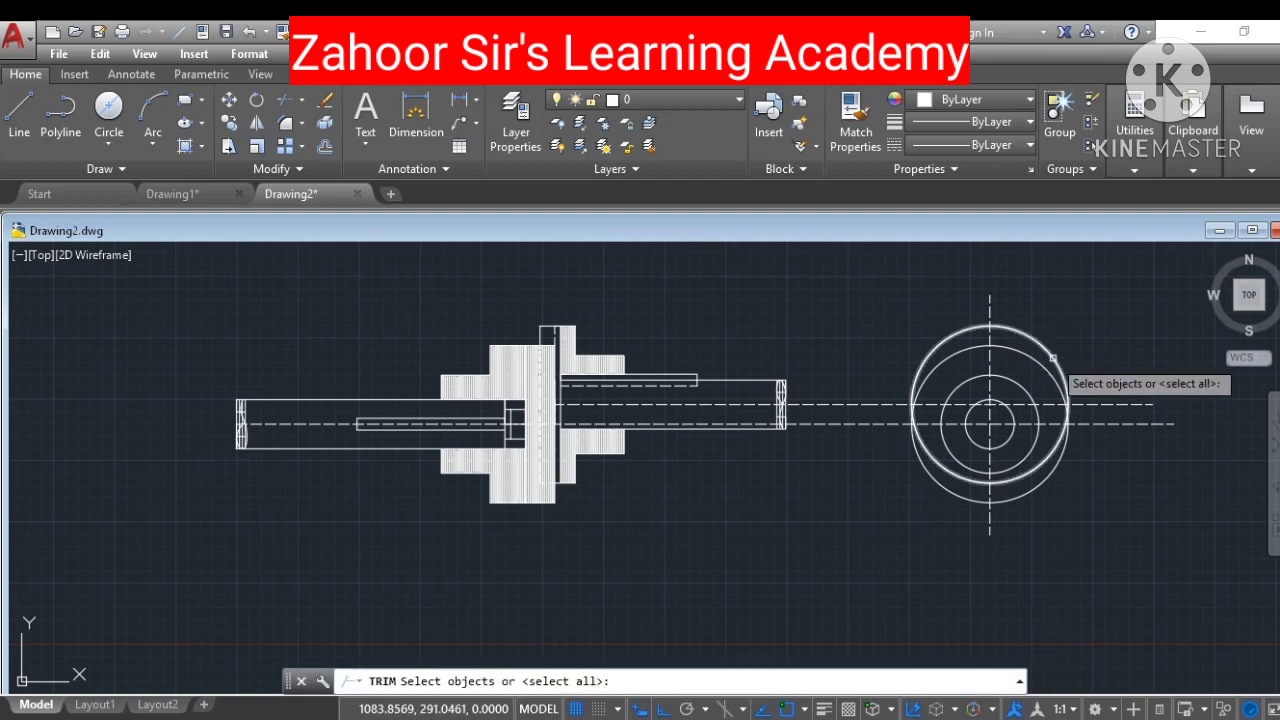
left_click(1058, 370)
left_click(1044, 369)
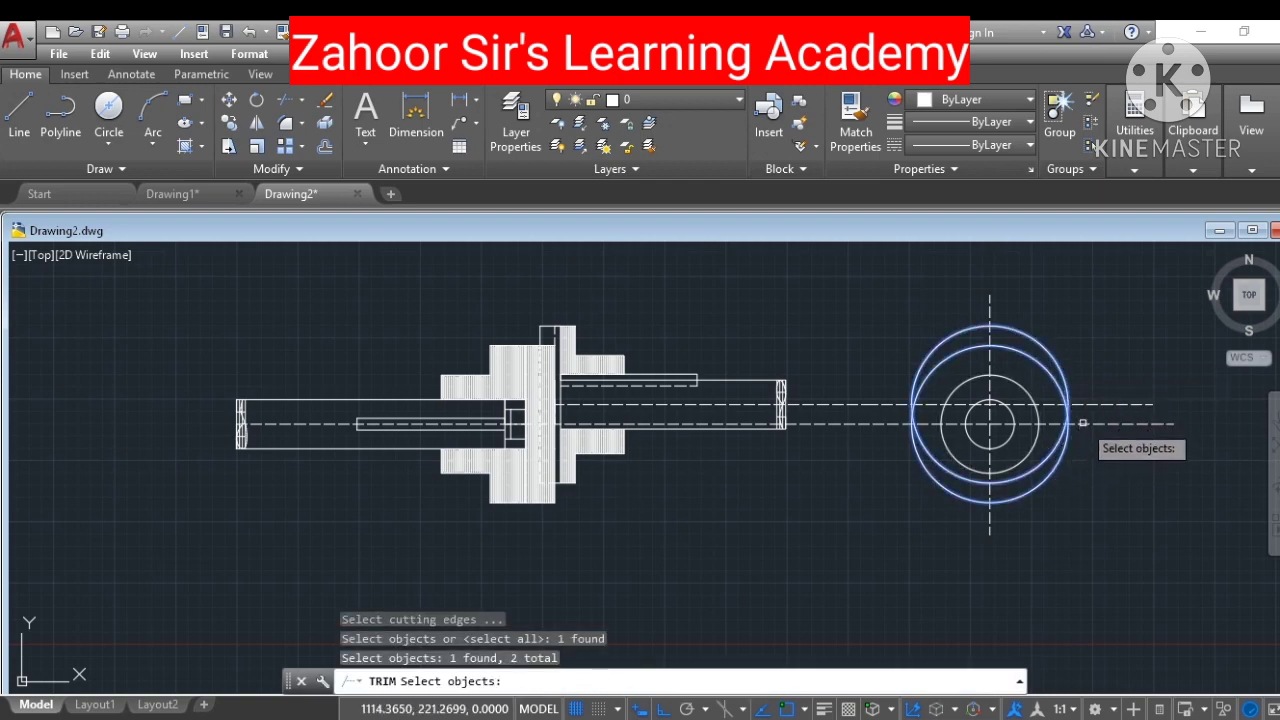
left_click(1082, 423)
left_click(1091, 405)
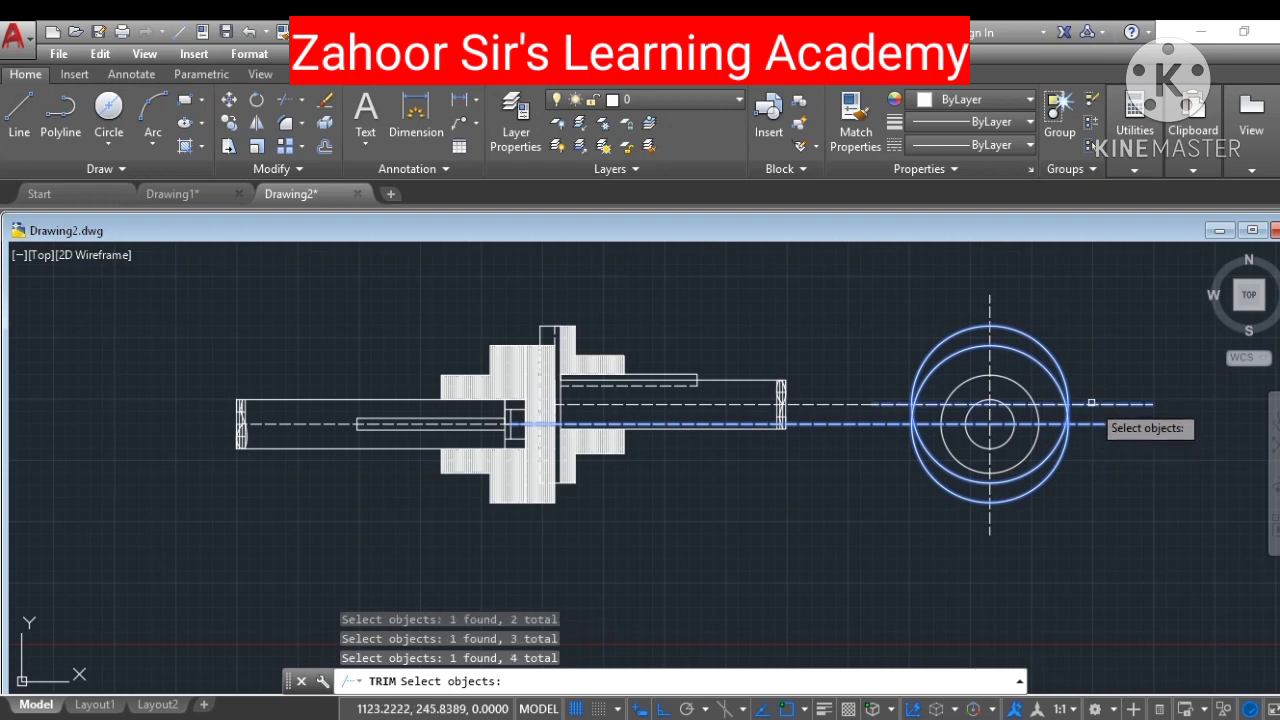
key("Return")
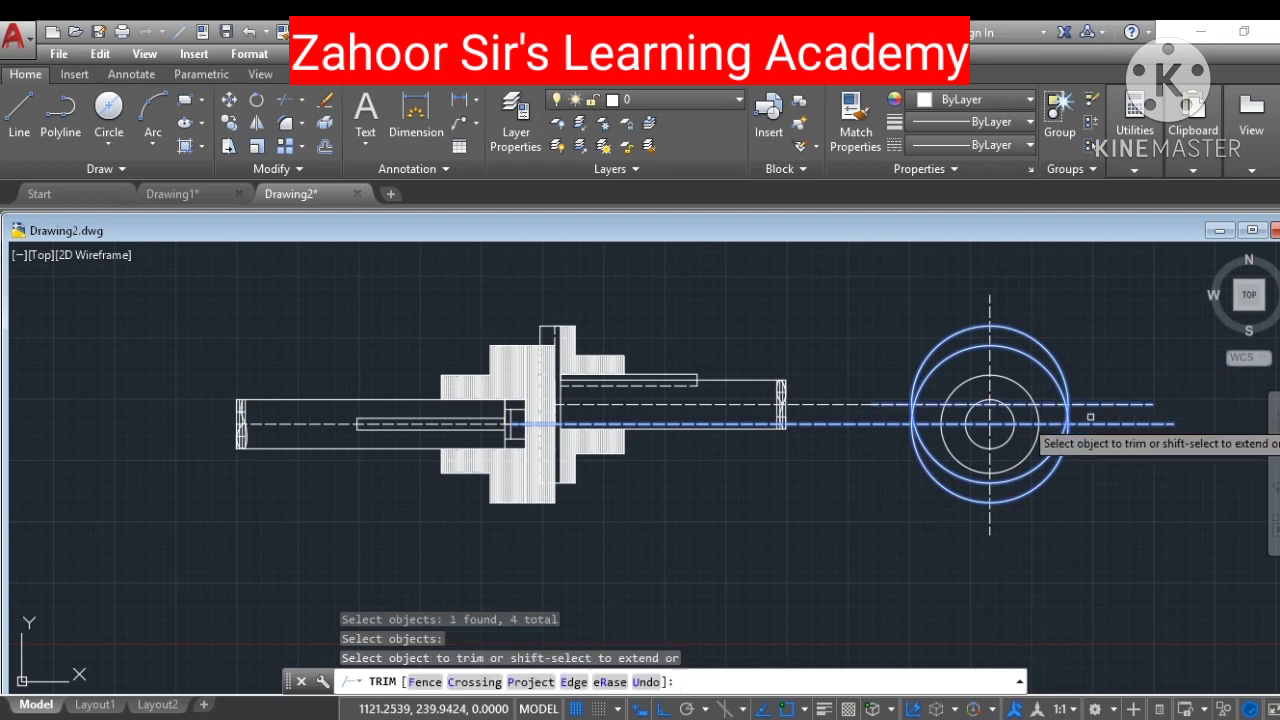
left_click(1048, 457)
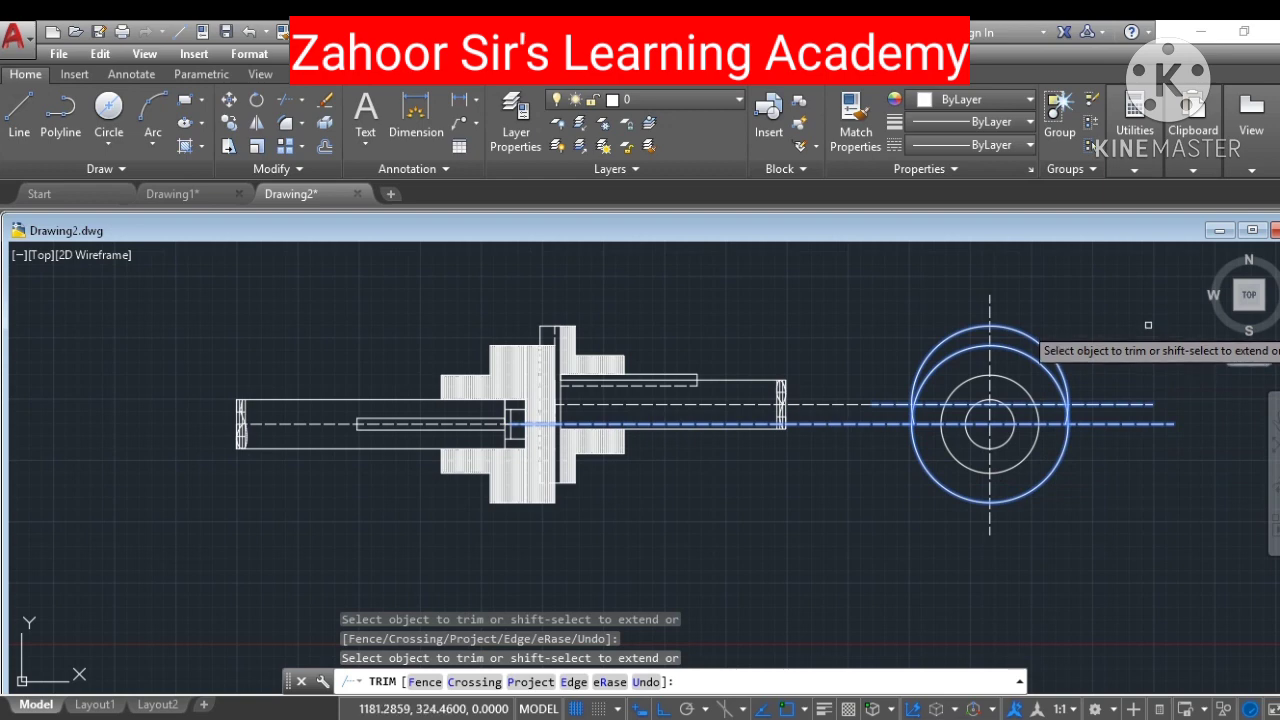
key("Return")
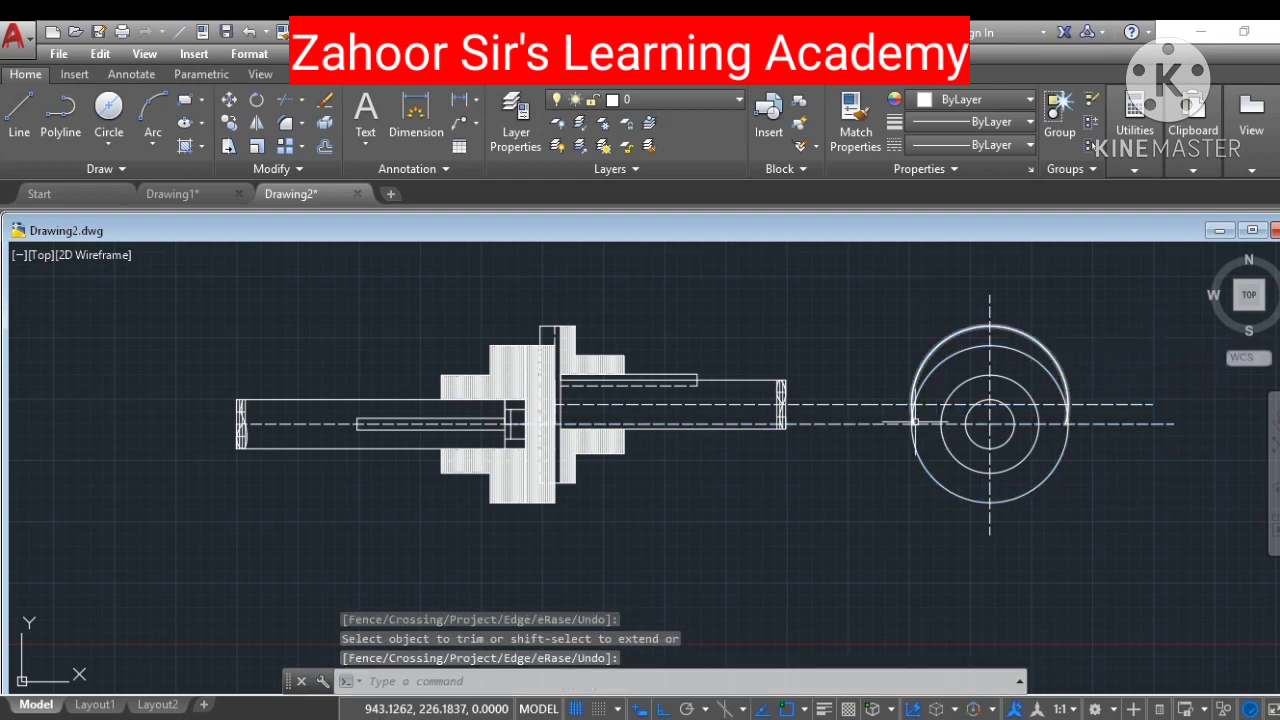
Step: On the dotted layer, draw a 160-unit diameter circle centred on the upper centerline intersection to show the hidden lower flange edge
left_click(737, 100)
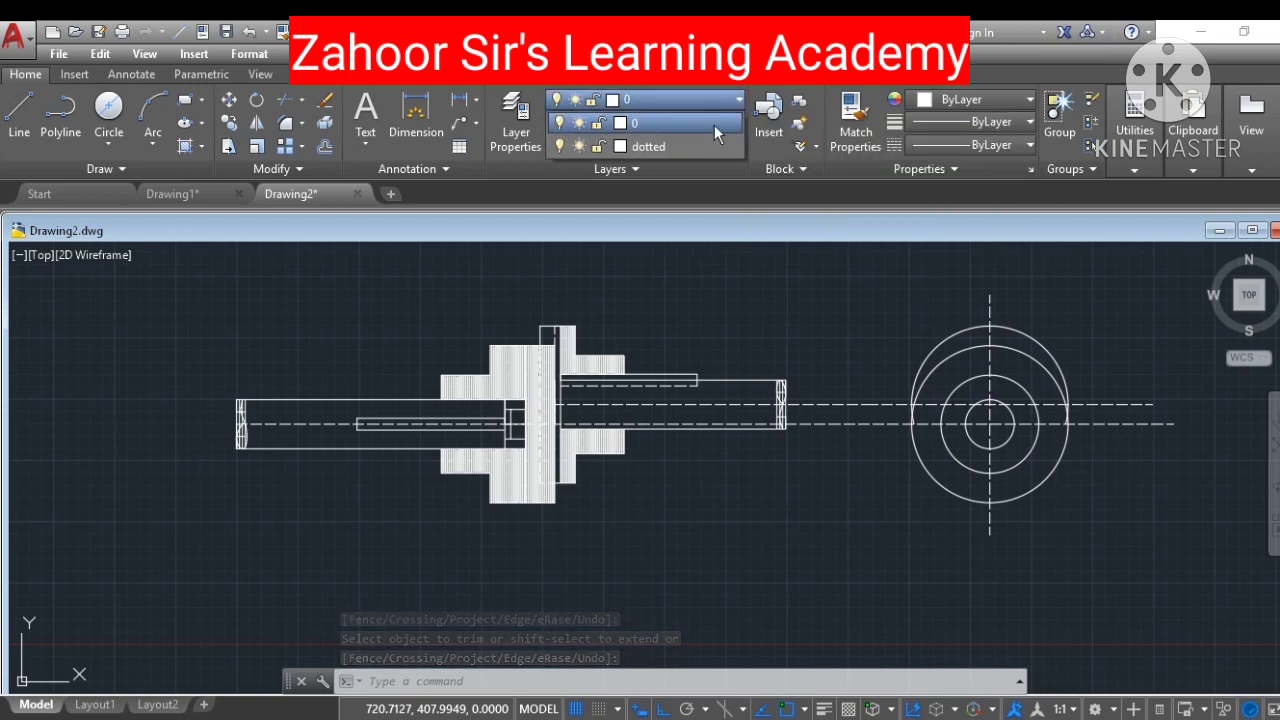
left_click(690, 148)
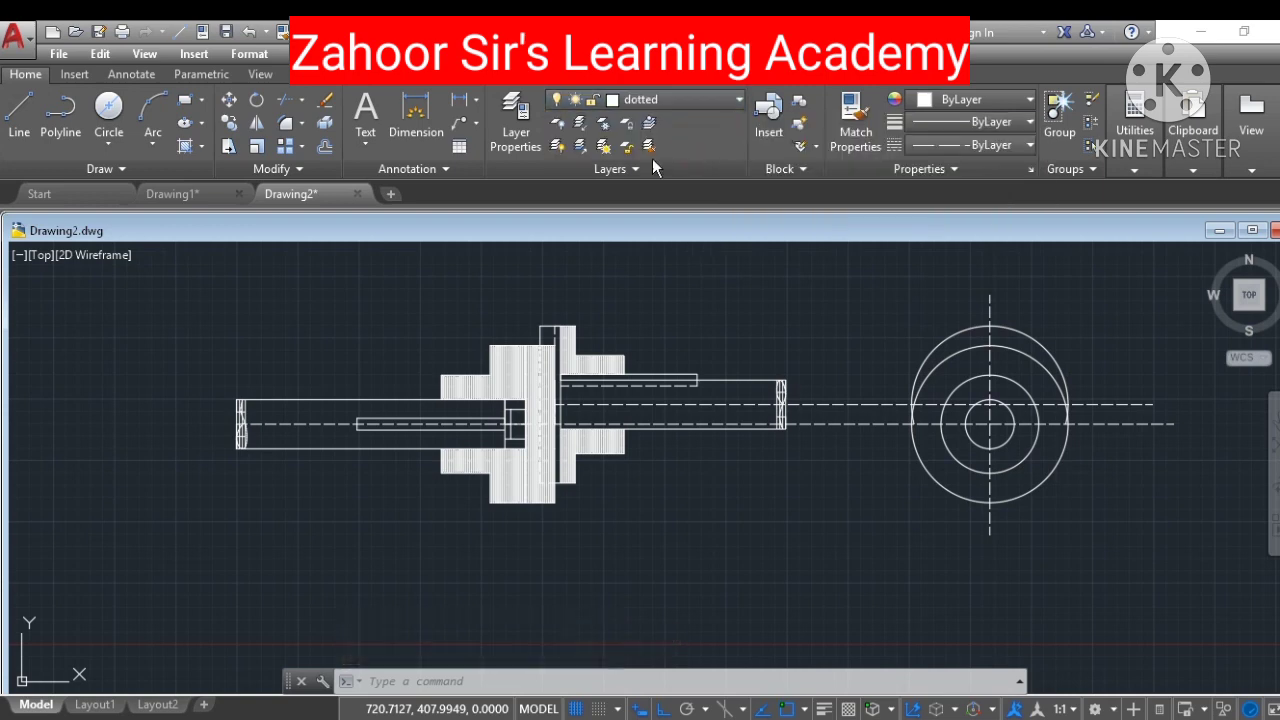
left_click(112, 108)
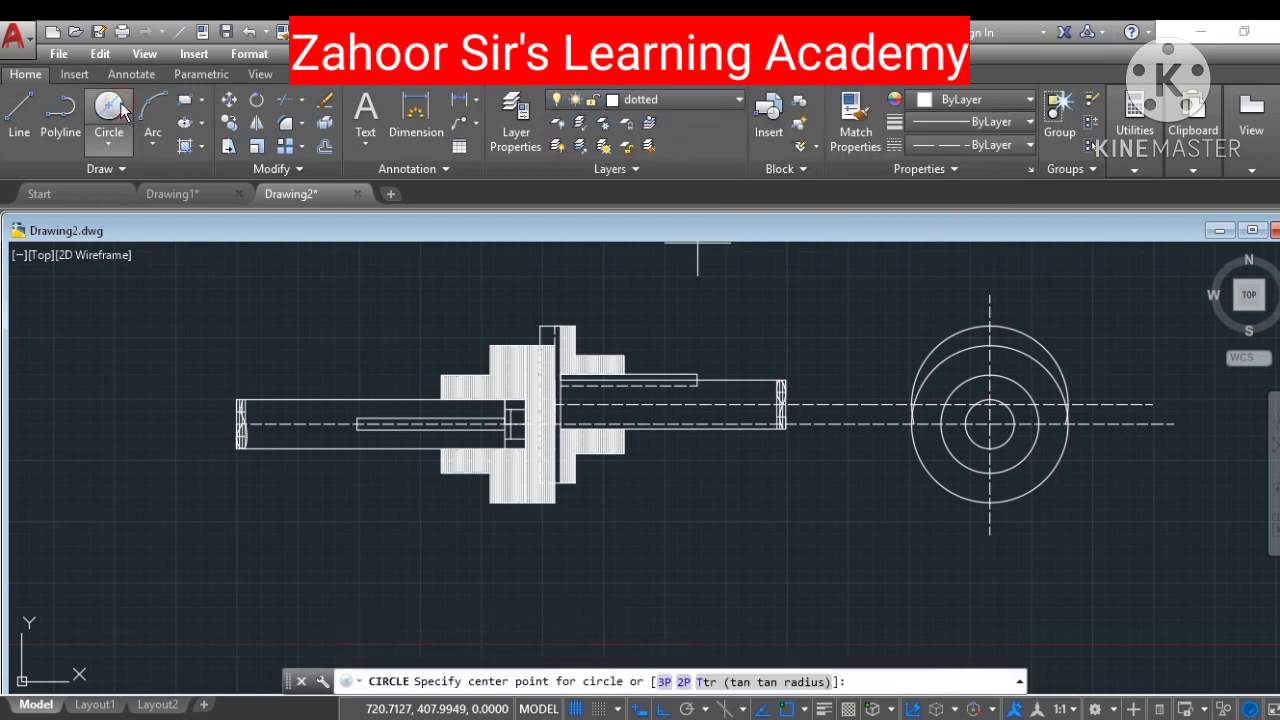
left_click(990, 414)
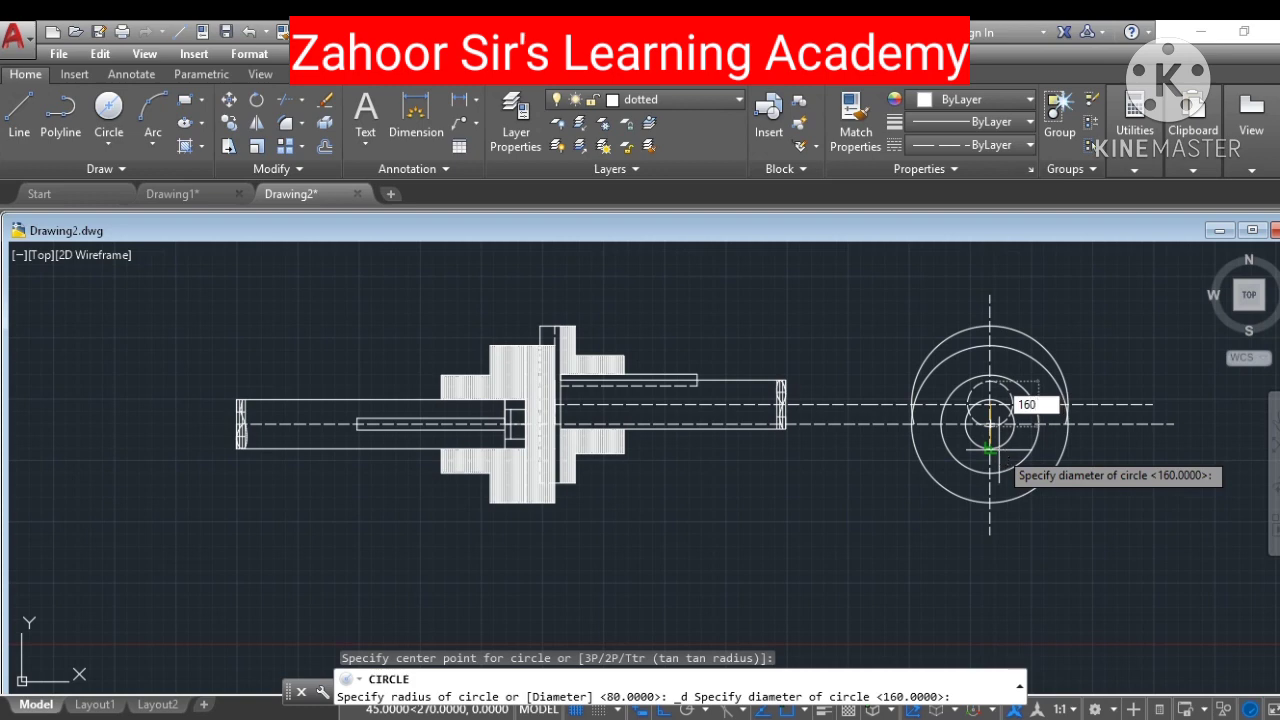
type("160")
key("Return")
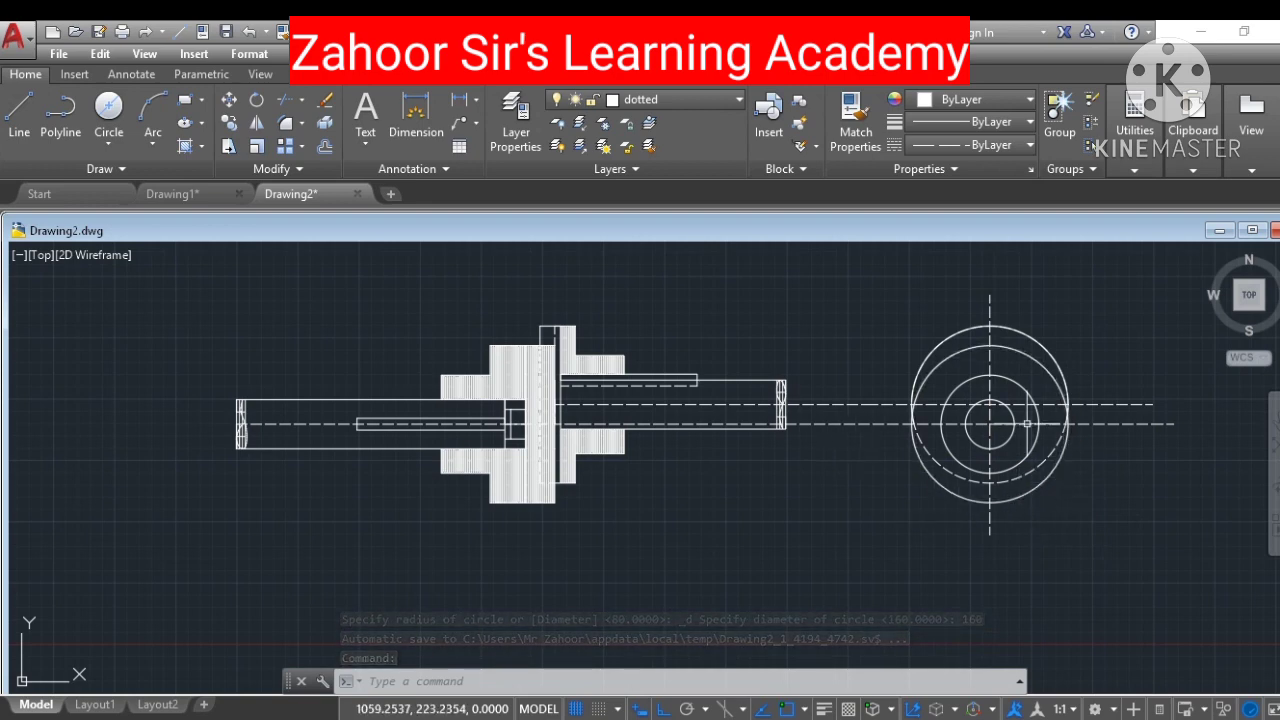
Step: On layer 0, start the key outline where the lower centerline meets the shaft circle's right side, drawing lines 6 units right and 6 up
left_click(737, 101)
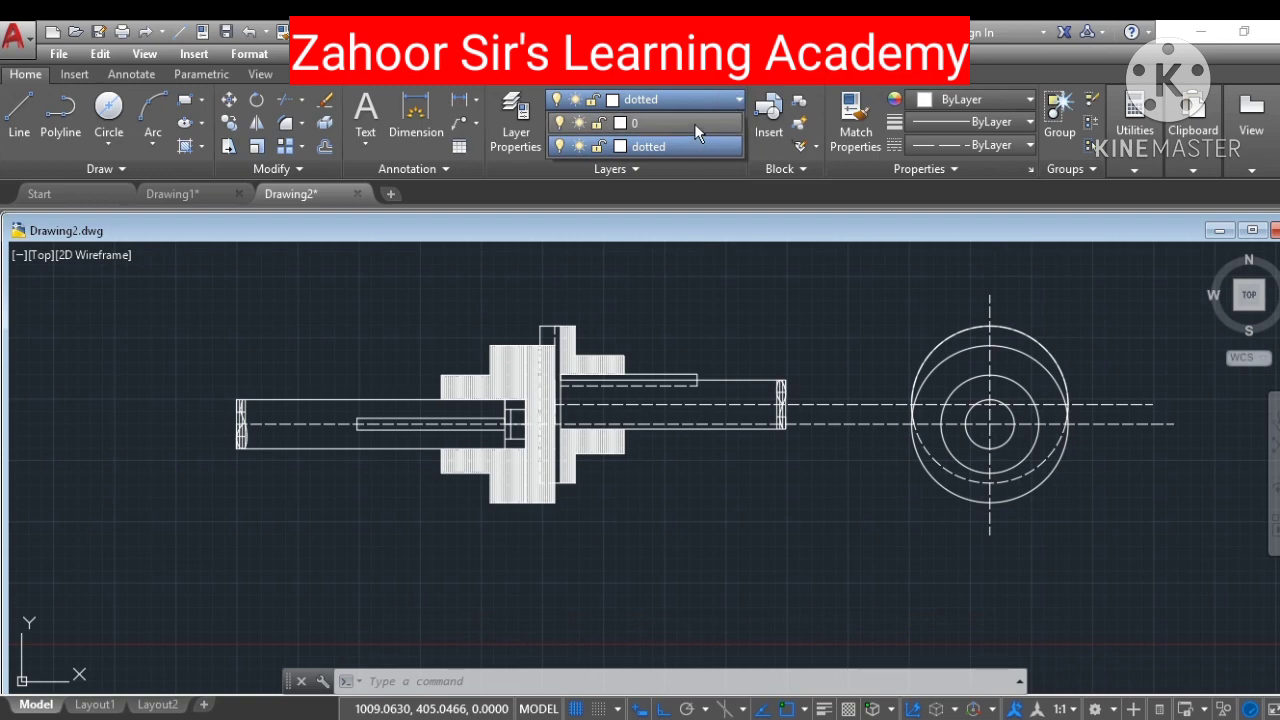
left_click(695, 124)
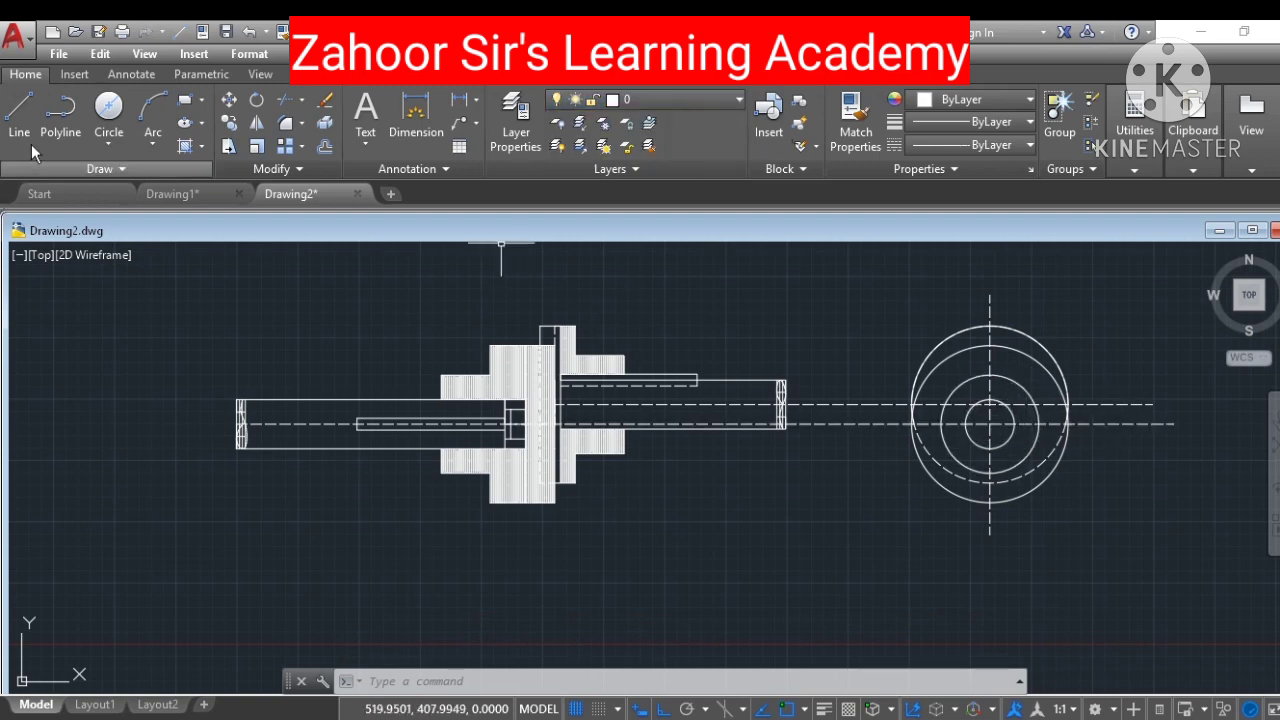
double_click(19, 110)
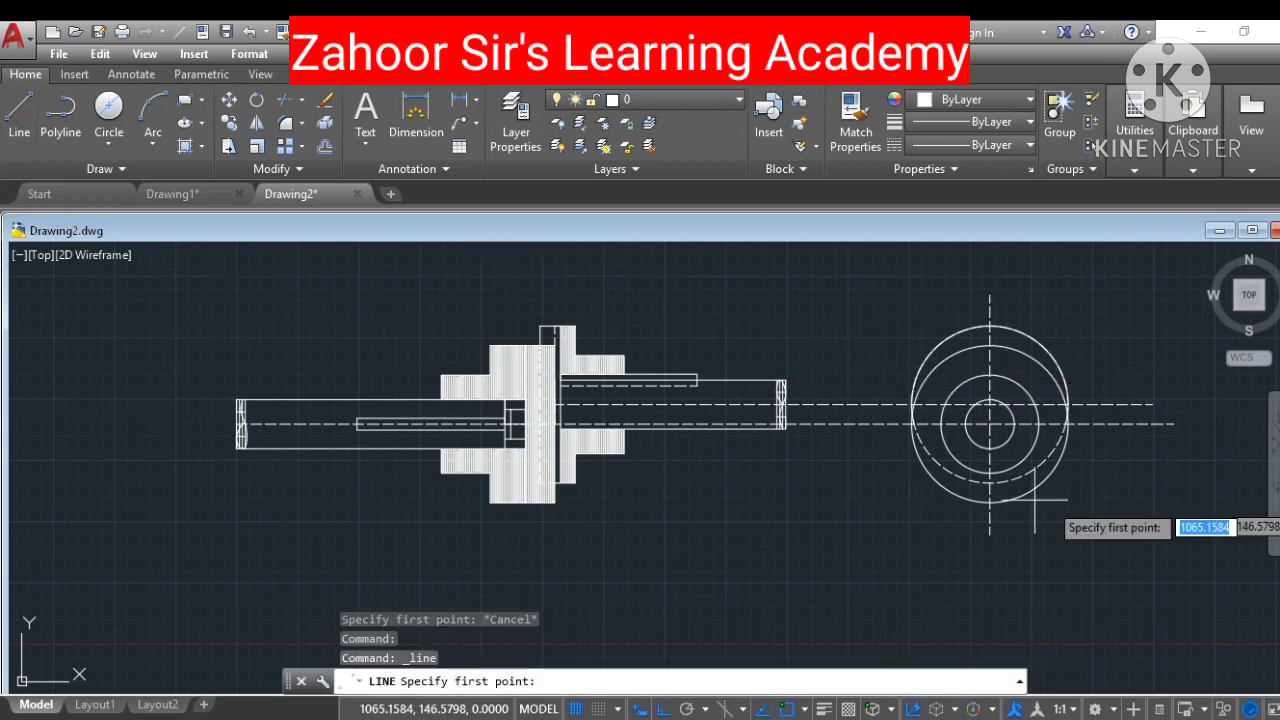
left_click(1014, 424)
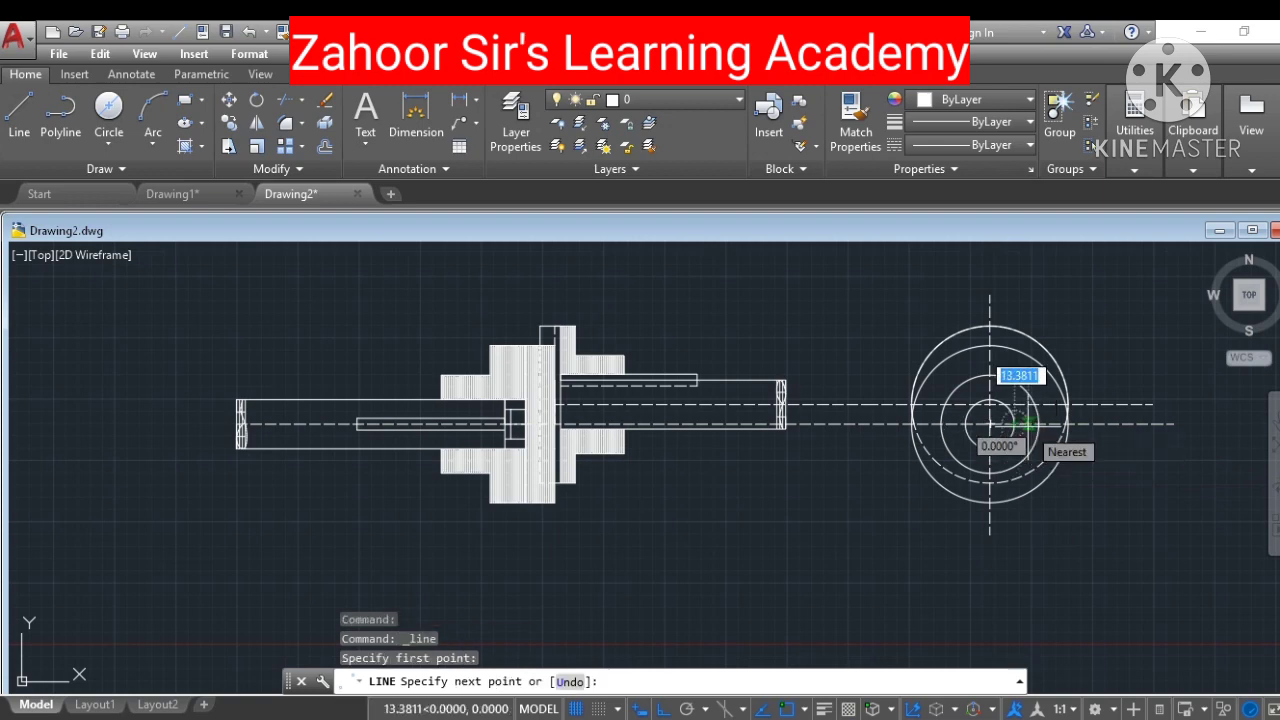
type("6")
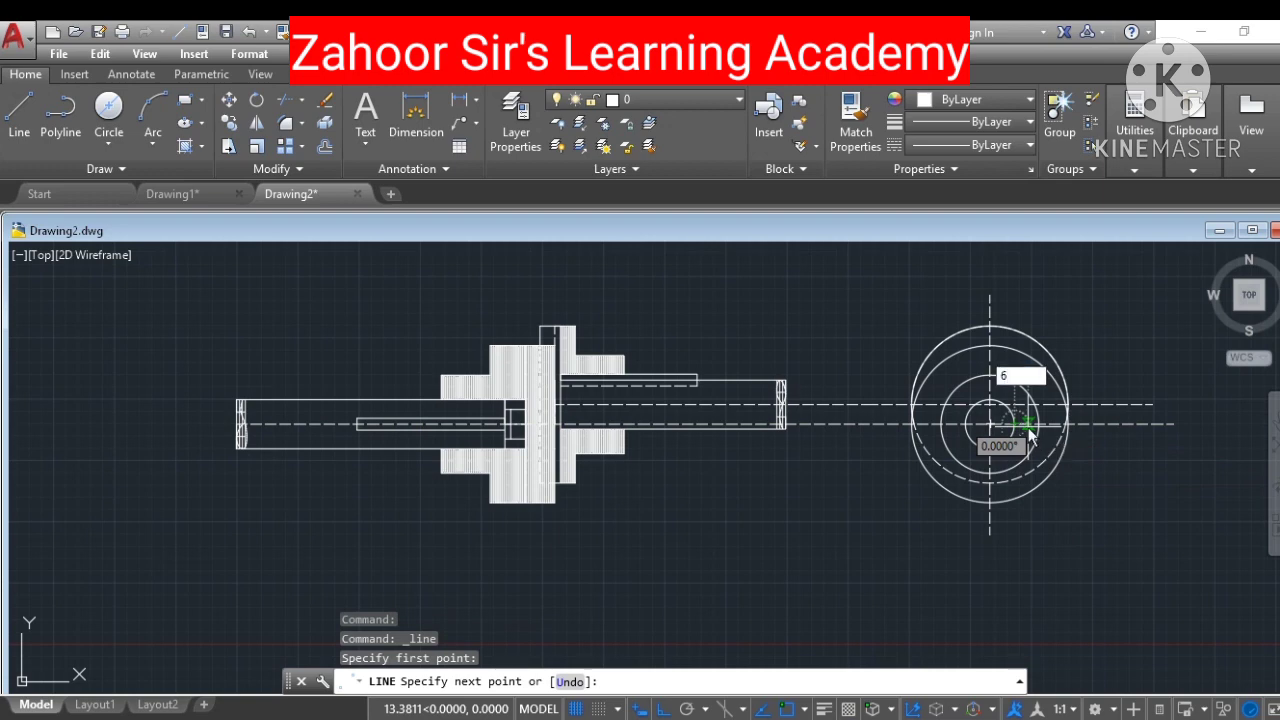
key("Return")
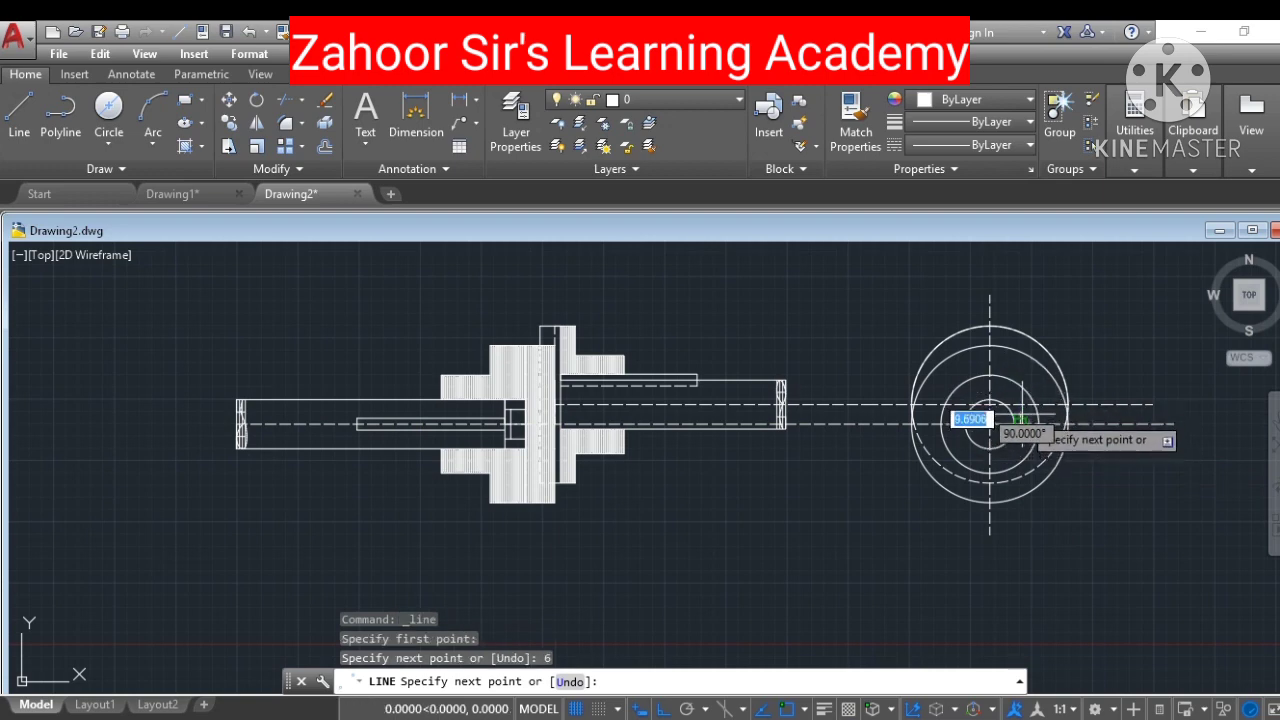
type("6")
key("Return")
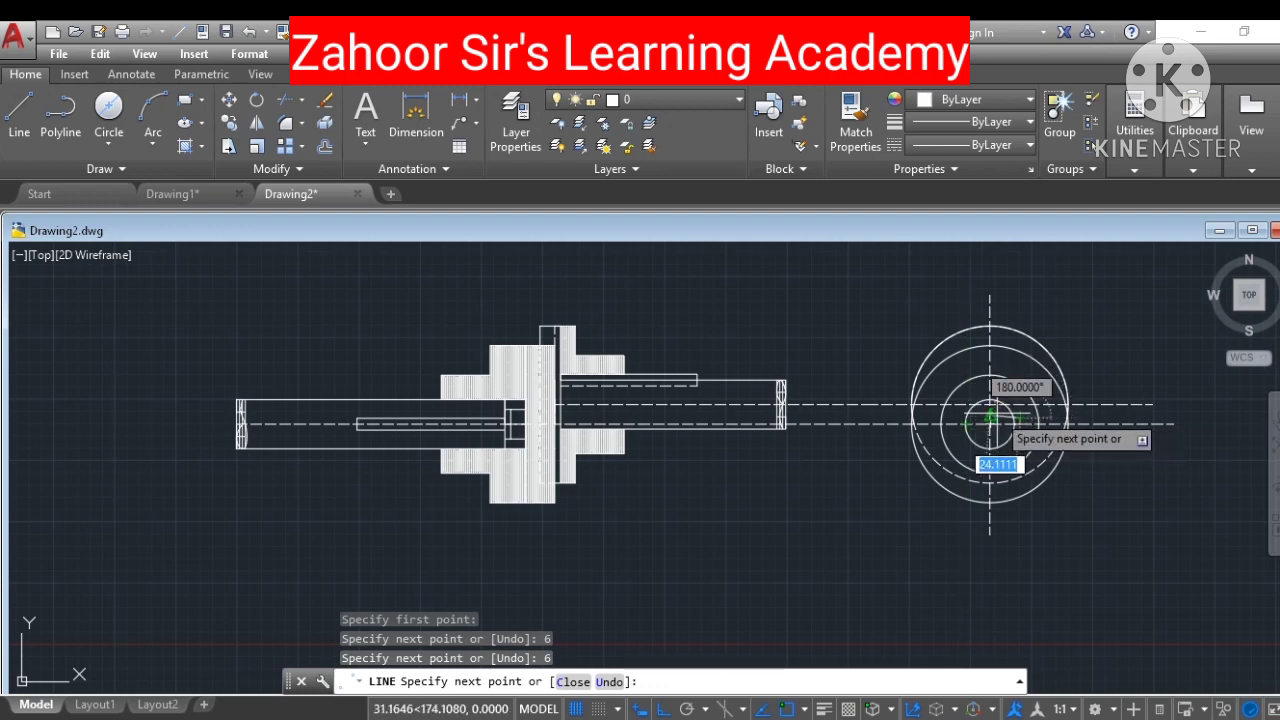
Step: Complete the 12-unit square key outline with lines 12 units left, 12 down, 12 right and 6 up to the centerline
type("12")
key("Return")
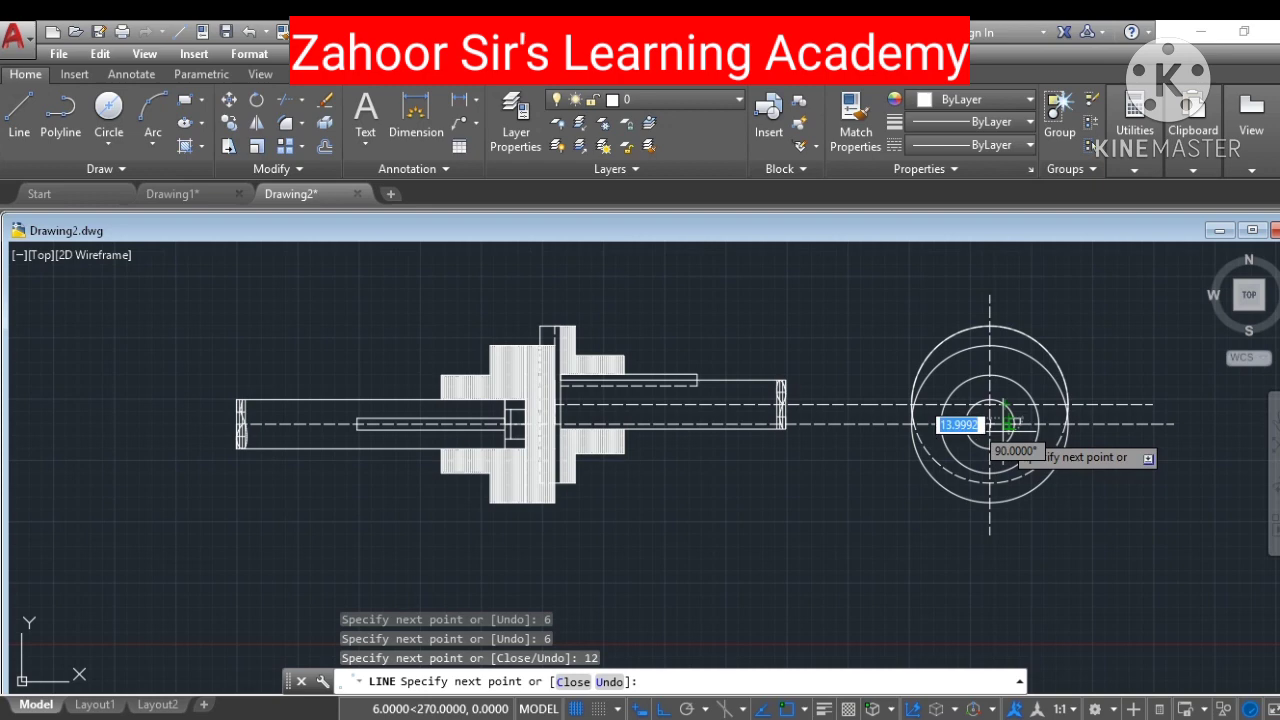
type("12")
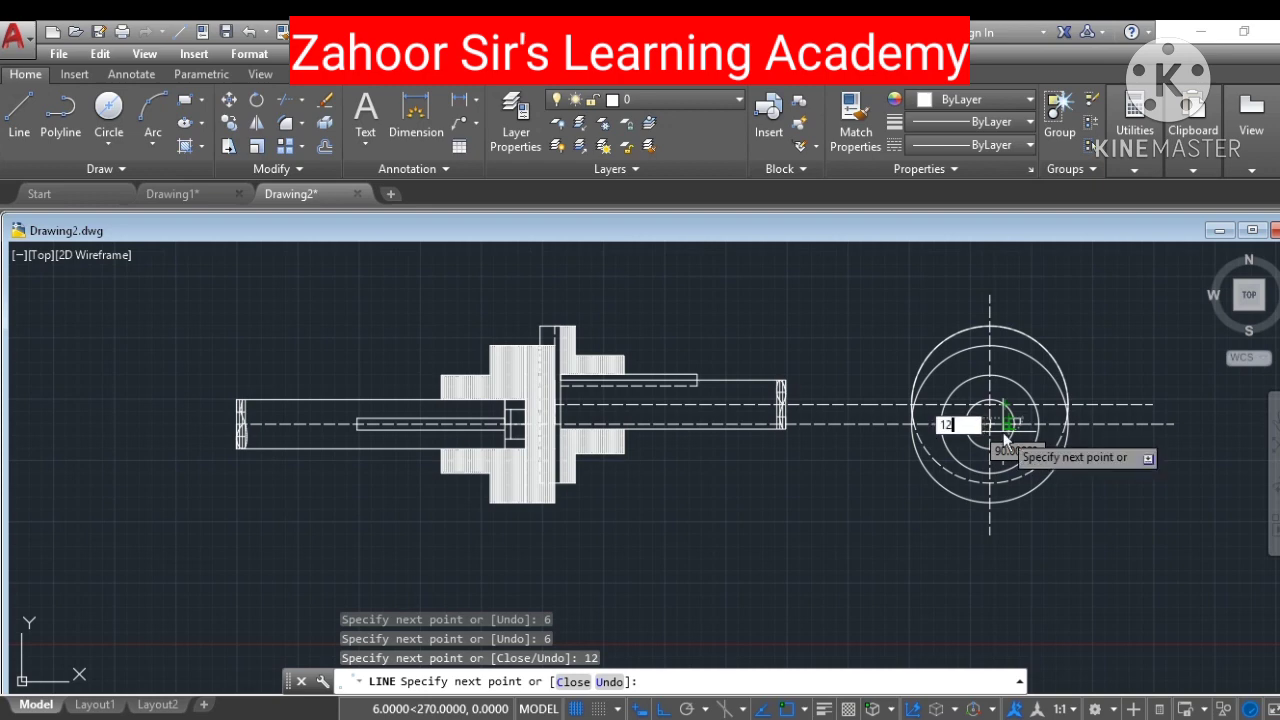
key("Return")
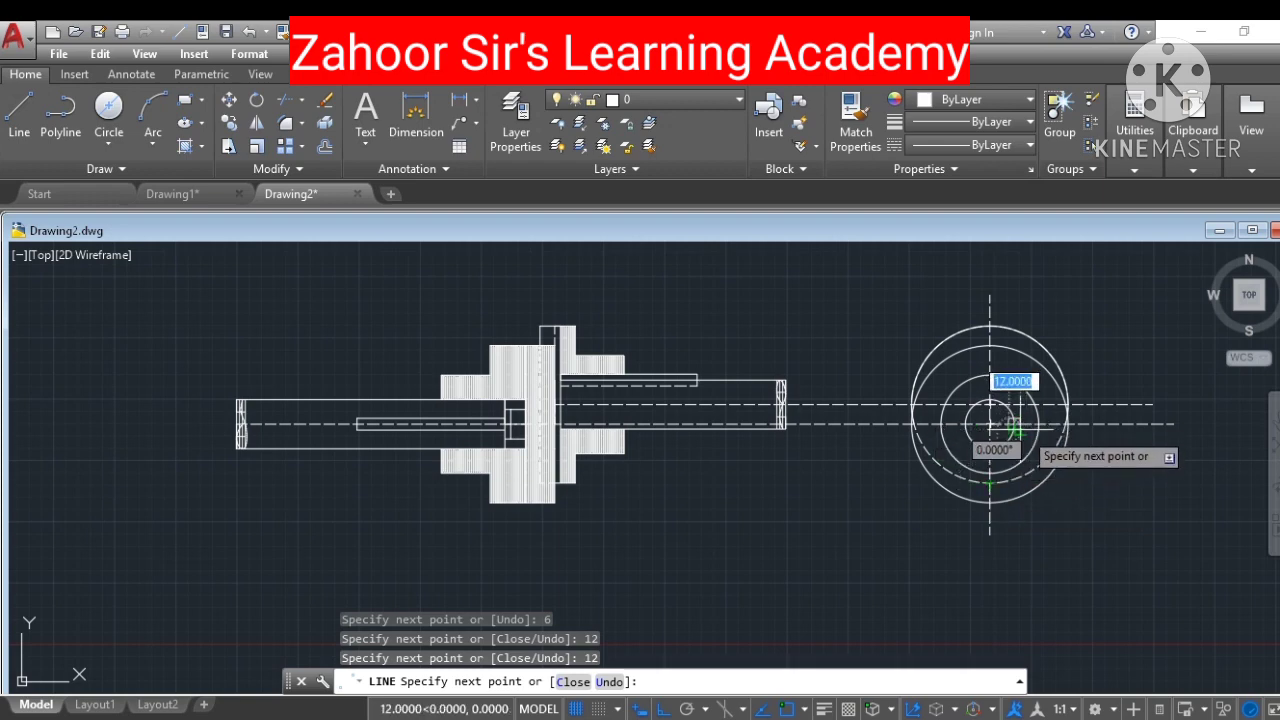
type("12")
key("Return")
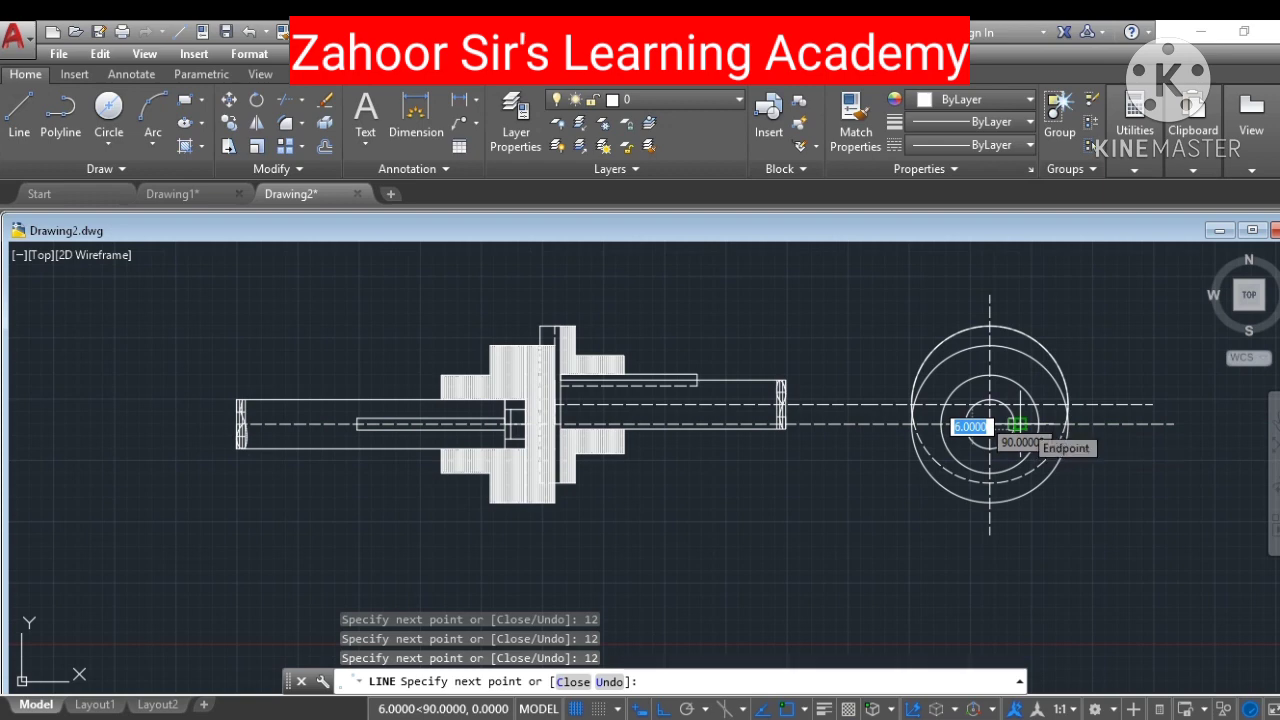
left_click(1020, 424)
key("Return")
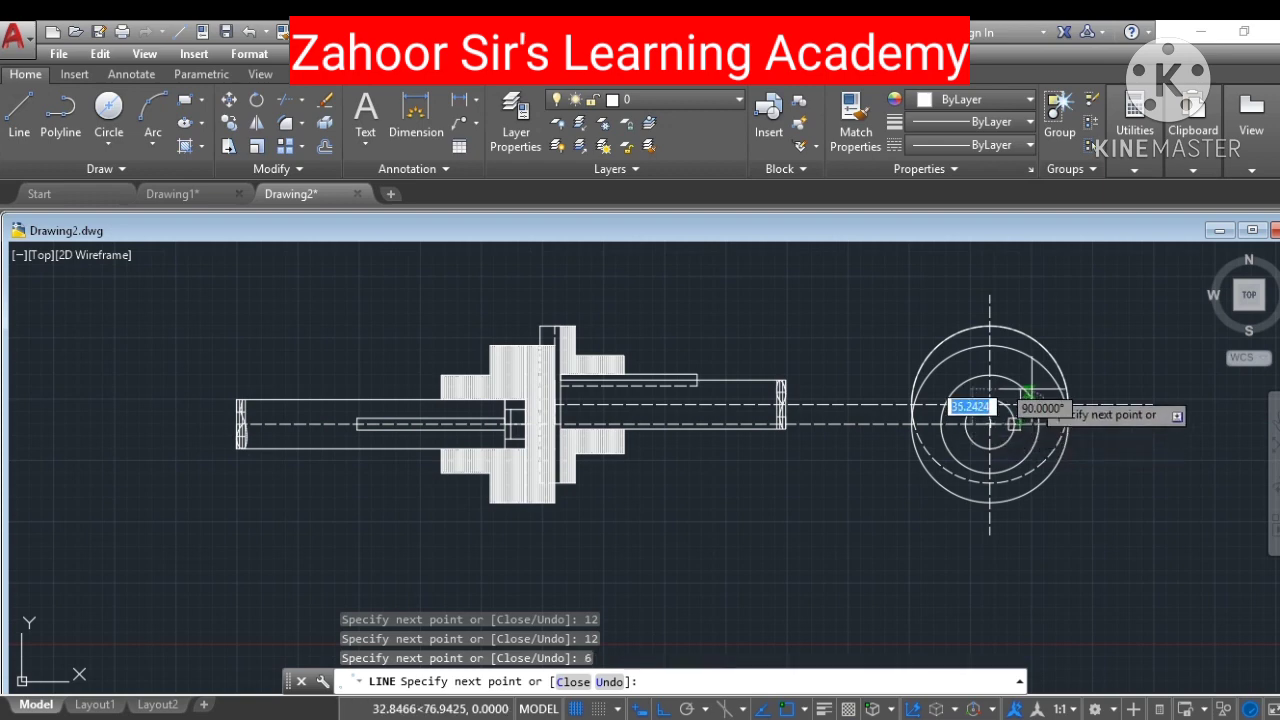
key("Escape")
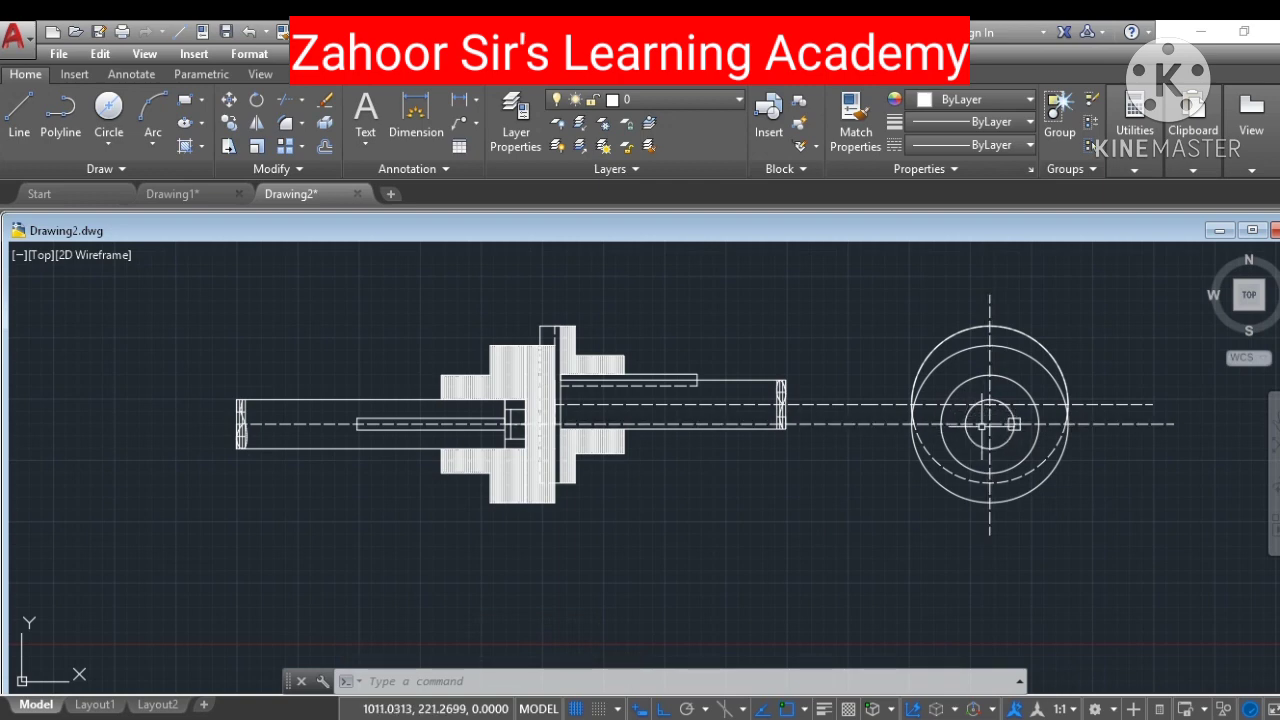
Step: Hatch the innermost shaft circle of the side view with the ANSI32 pattern at angle 45 and scale 5
left_click(203, 147)
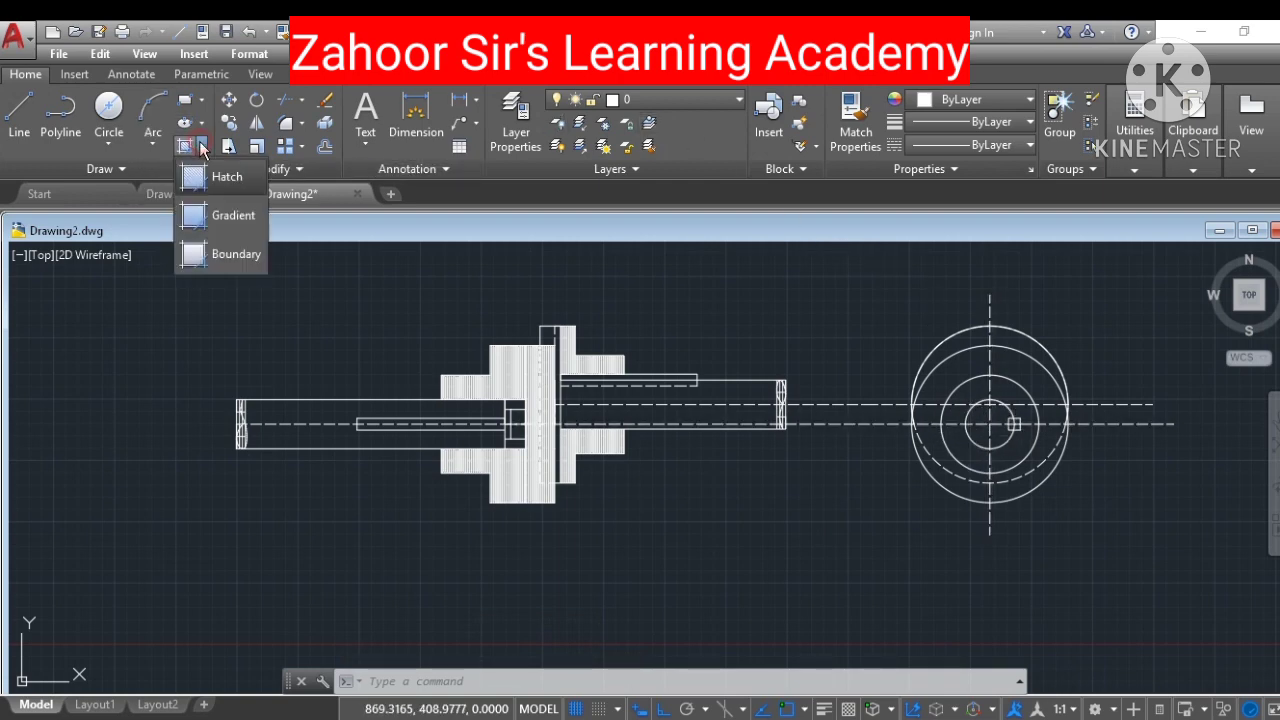
left_click(252, 176)
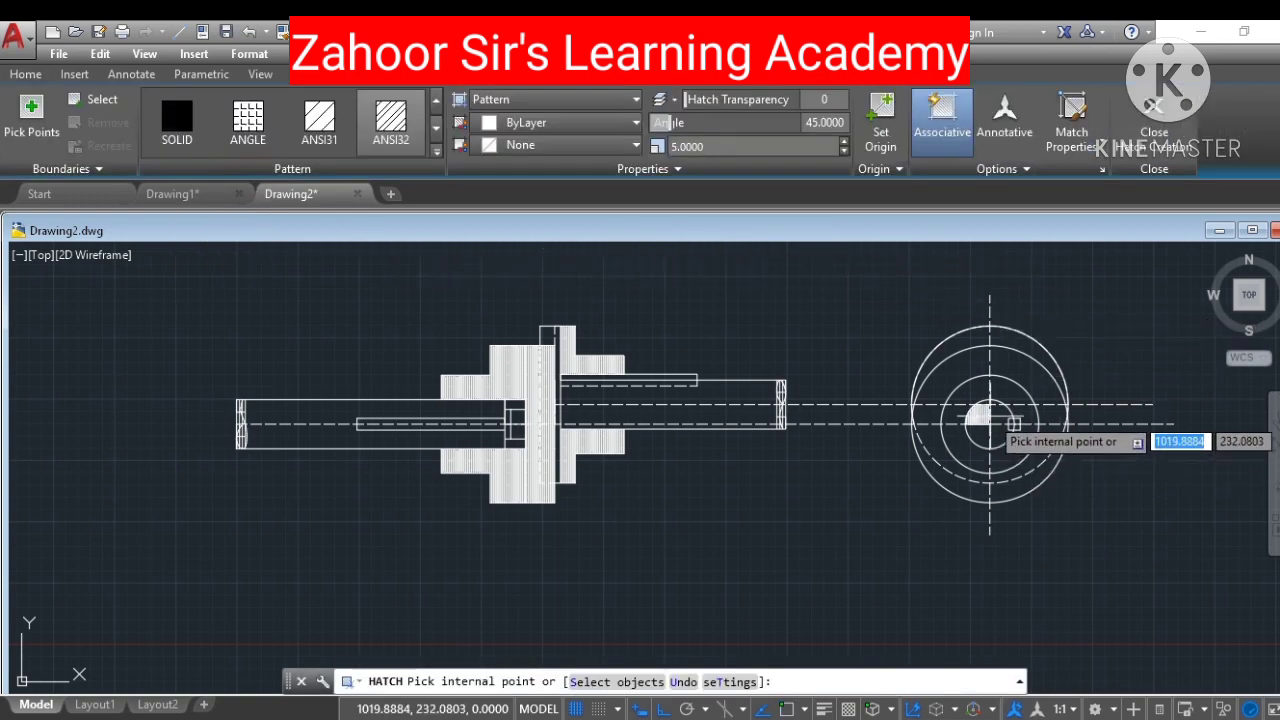
left_click(1013, 421)
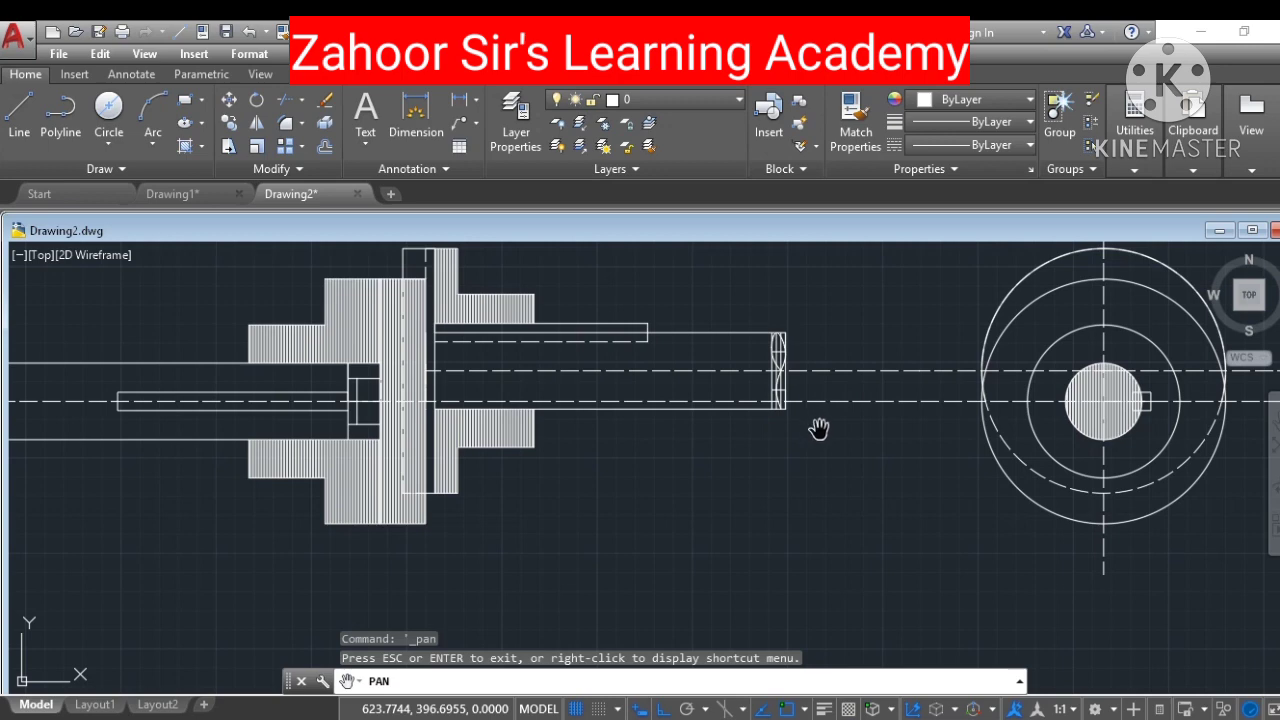
scroll(838, 459, "down", 3)
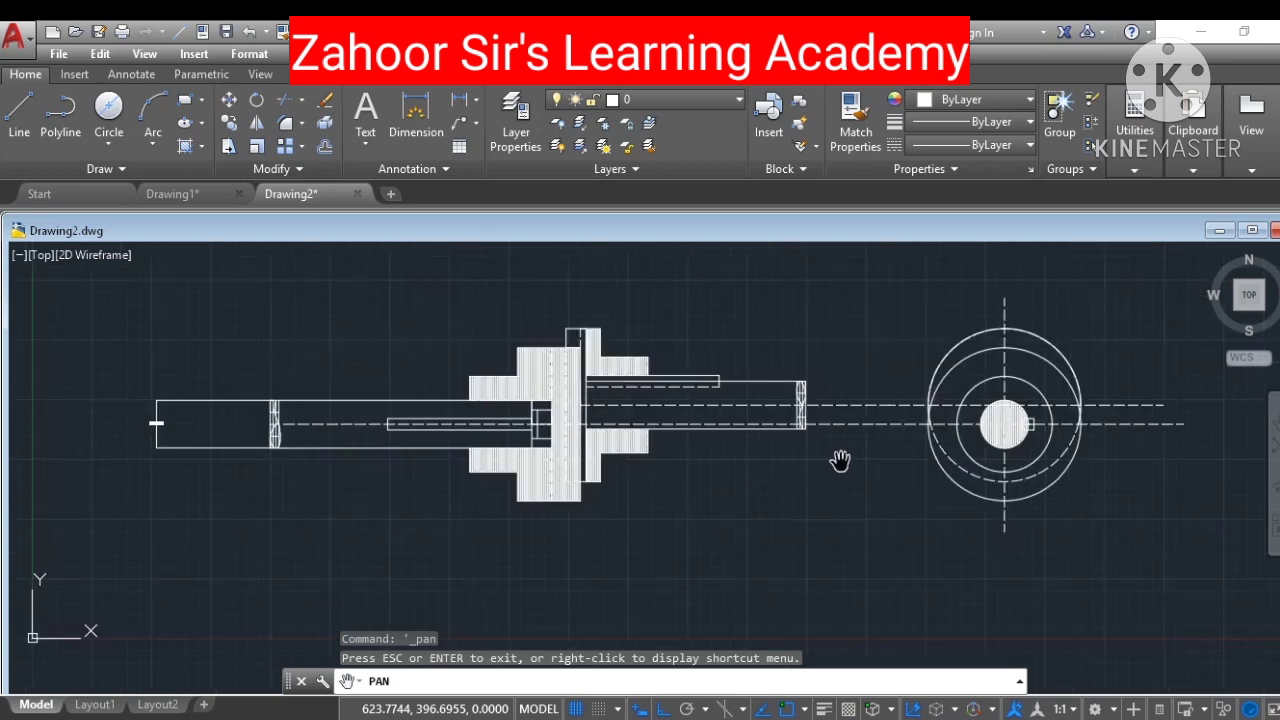